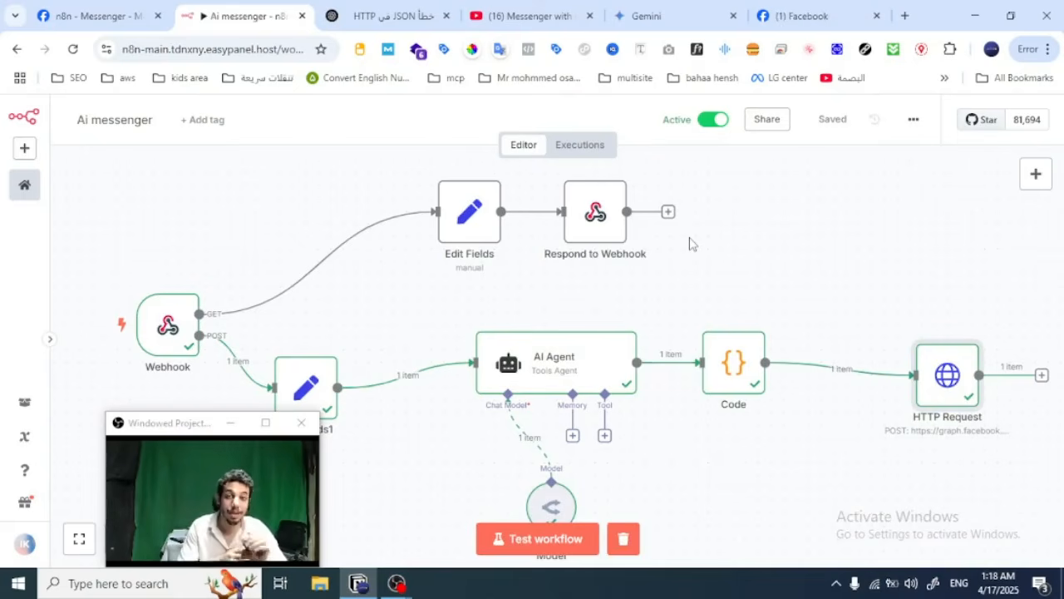
Step: Look at the Messenger chat on the Facebook page and return to the Ai messenger workflow
click(850, 6)
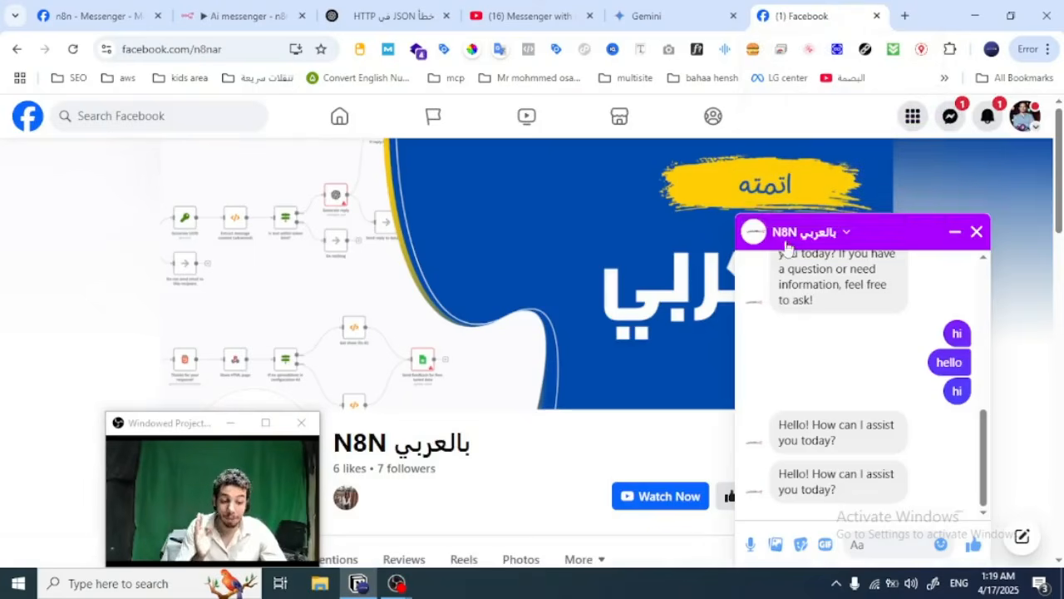
click(254, 6)
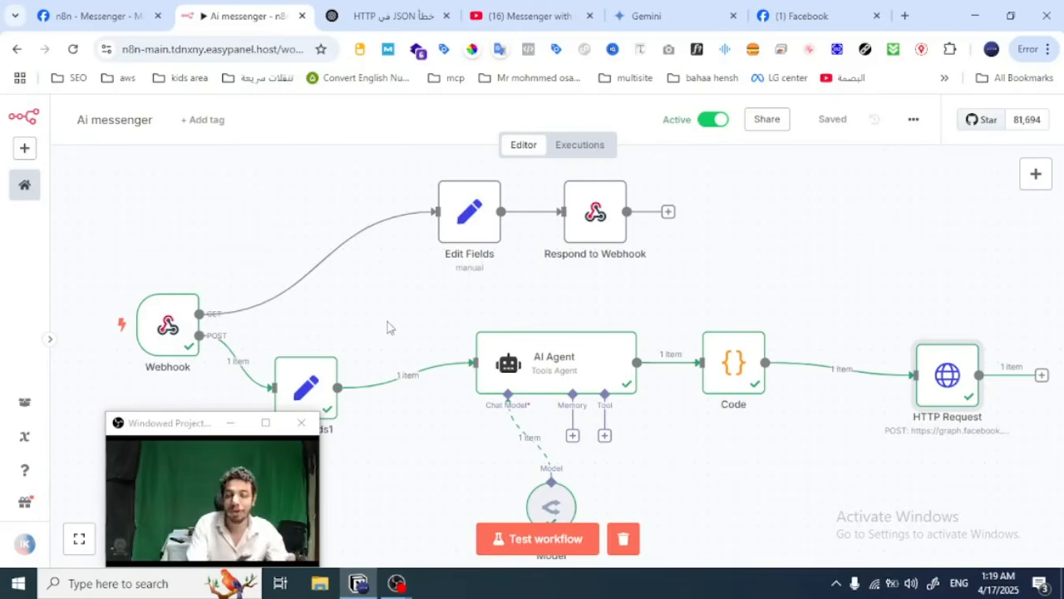
Step: Search Google for manychat in a new browser tab and open Manychat's Pricing page
click(905, 16)
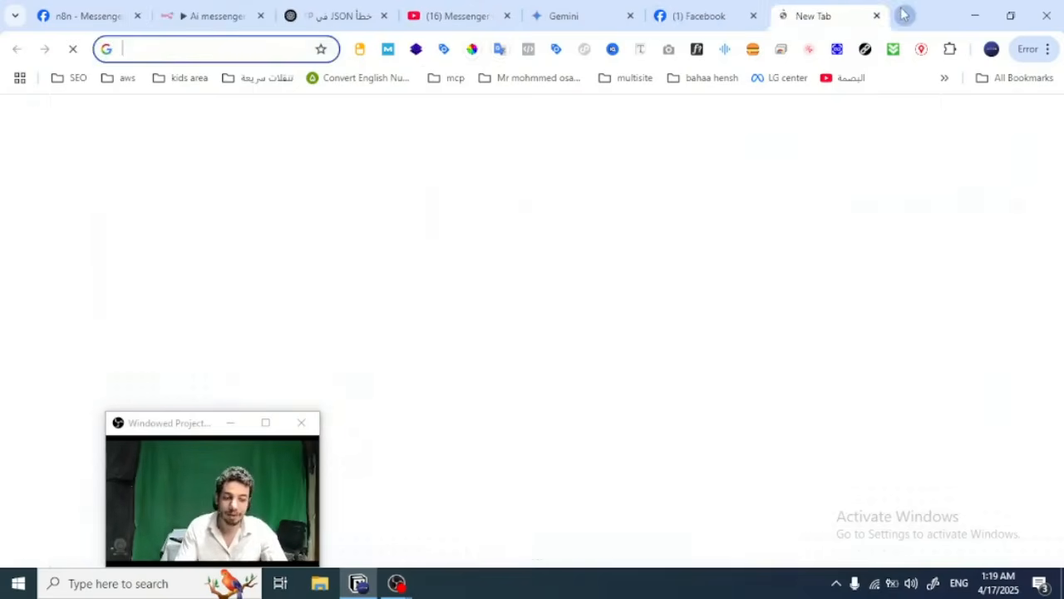
text(many)
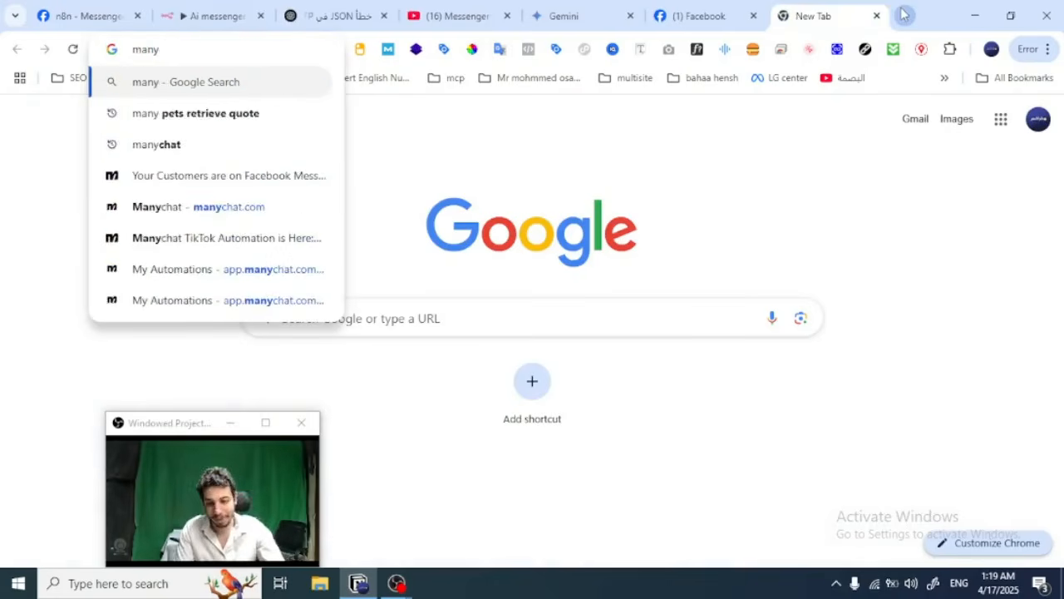
text(chat)
key(Return)
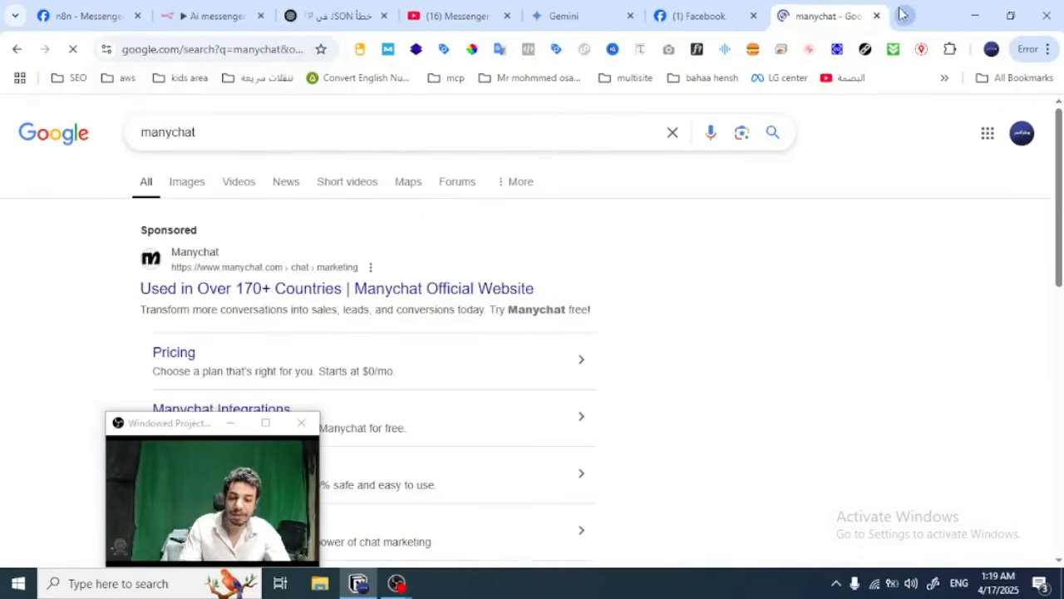
click(179, 356)
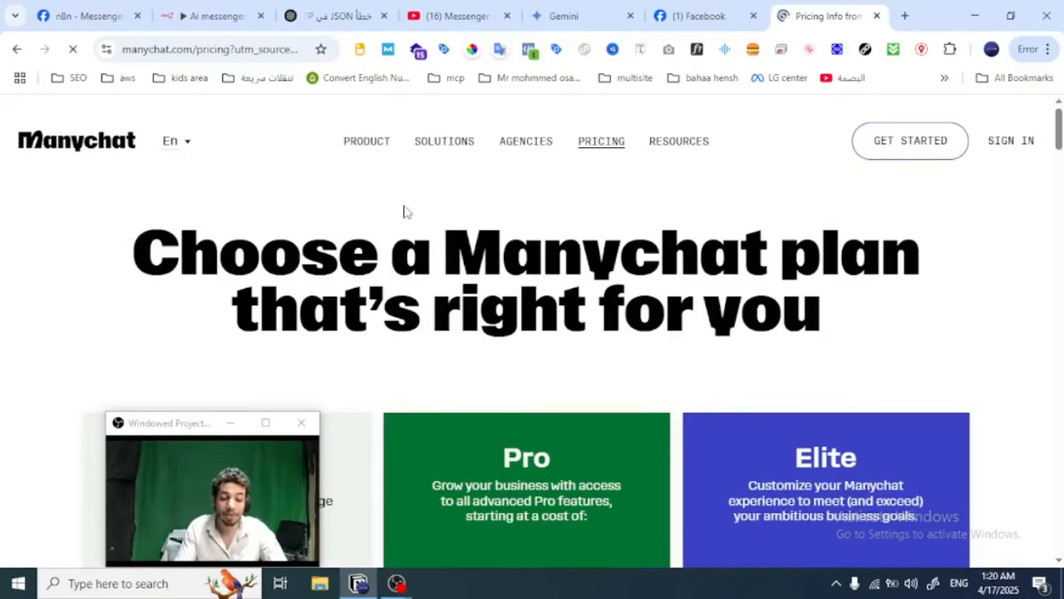
Step: Review the Free, Pro and Elite plans and their channel access on the Manychat pricing page
scroll(404, 209, down, 3)
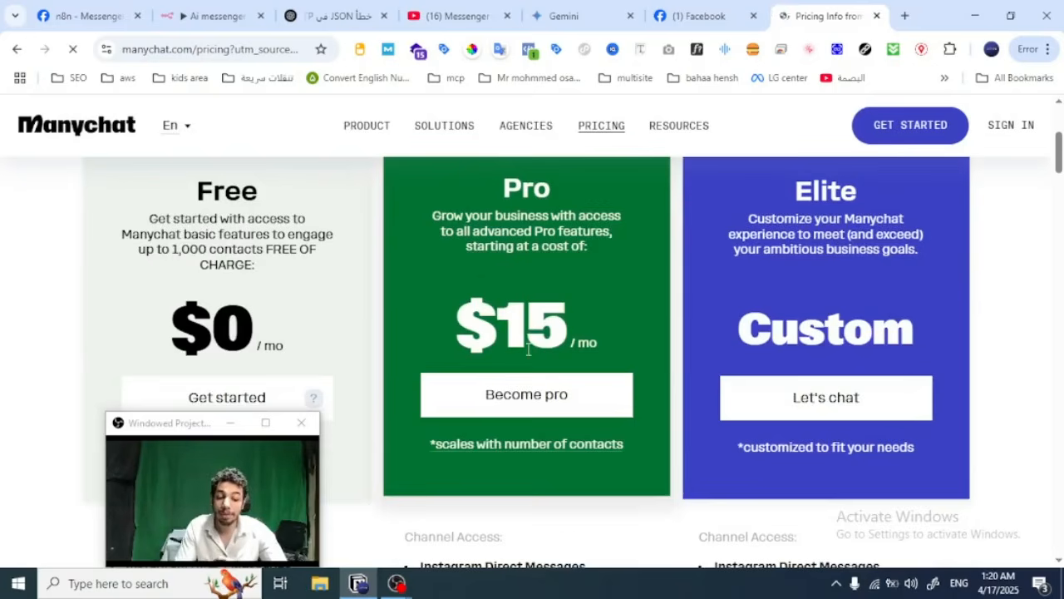
scroll(556, 338, down, 2)
scroll(555, 338, down, 1)
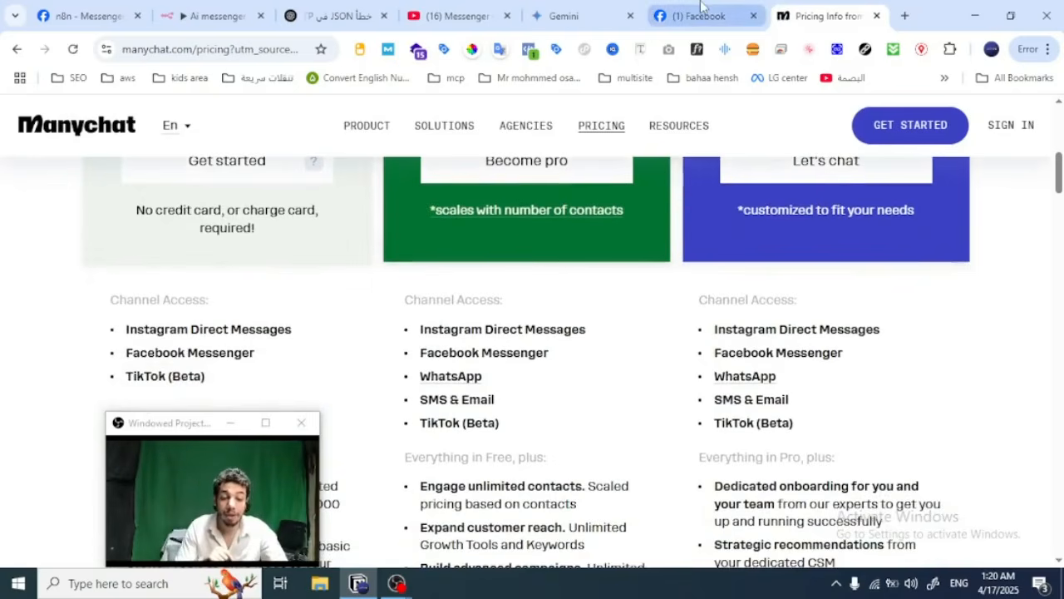
Step: In the Ai messenger workflow, examine the Webhook node's POST output as JSON down to the message text, and return to the canvas
click(208, 16)
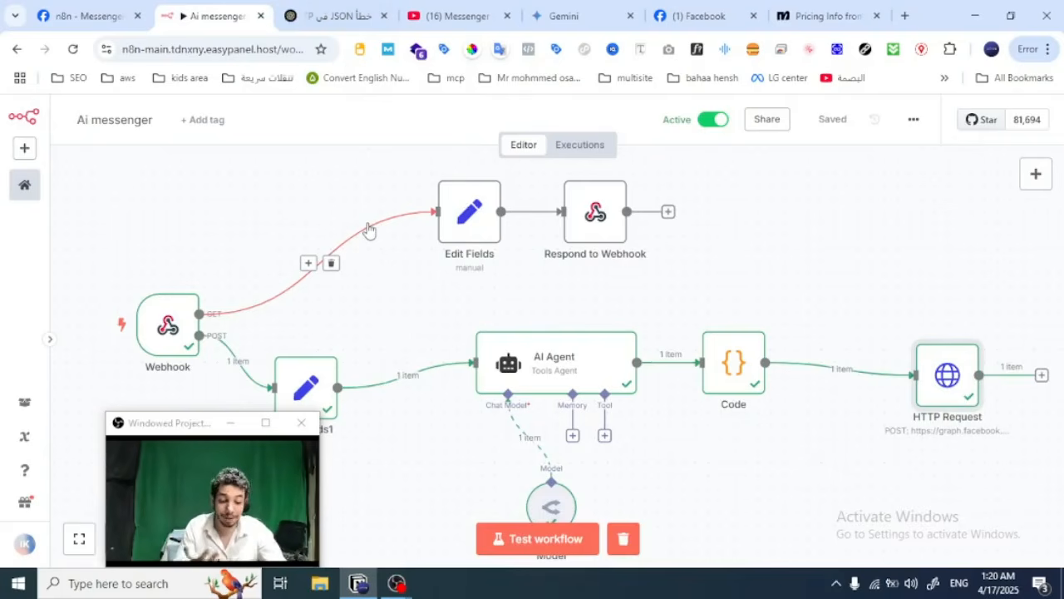
scroll(498, 328, down, 1)
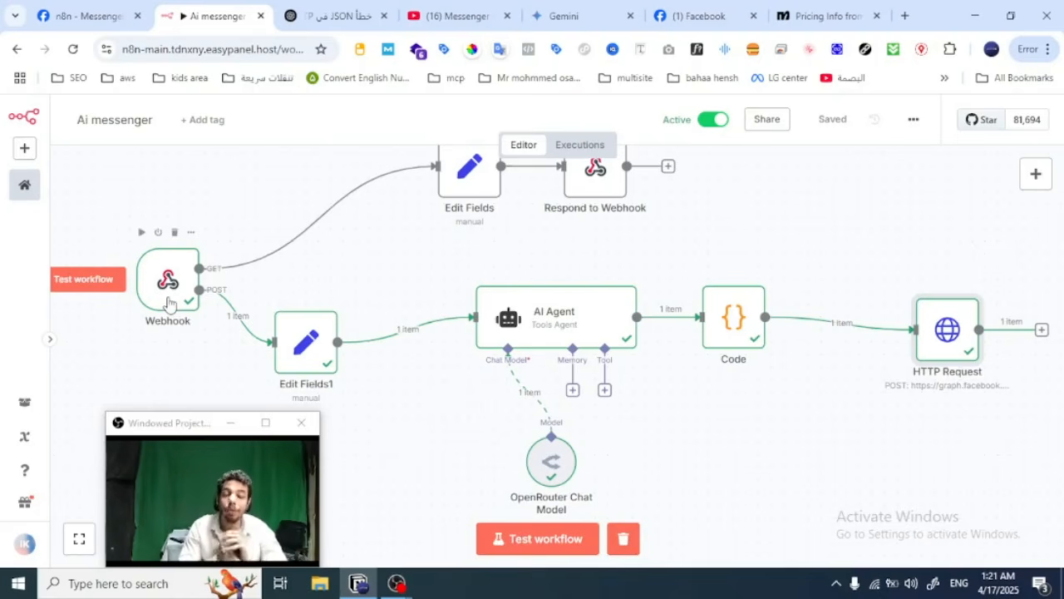
double_click(169, 303)
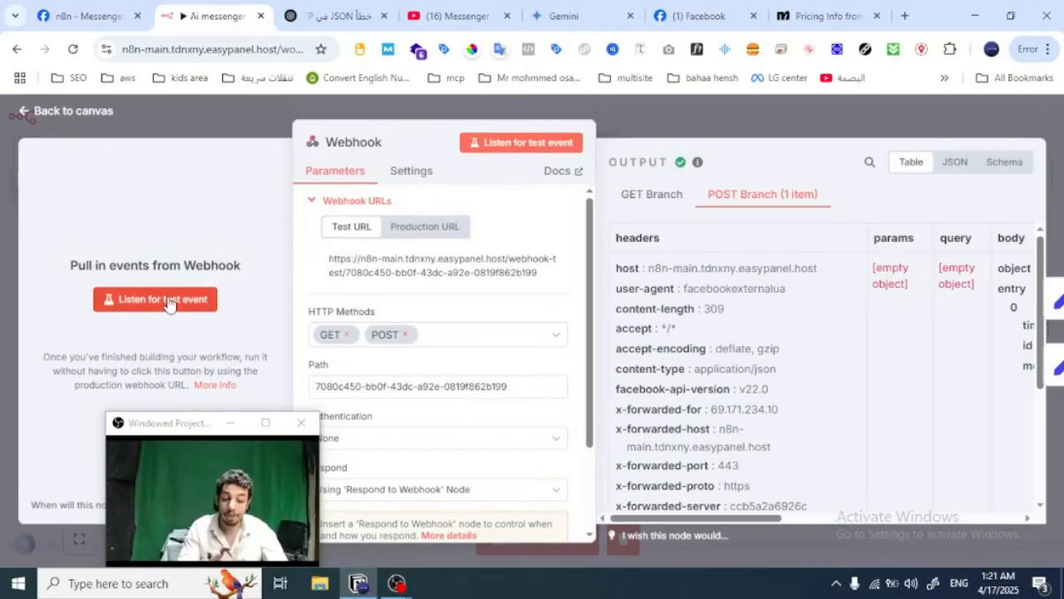
scroll(711, 301, down, 1)
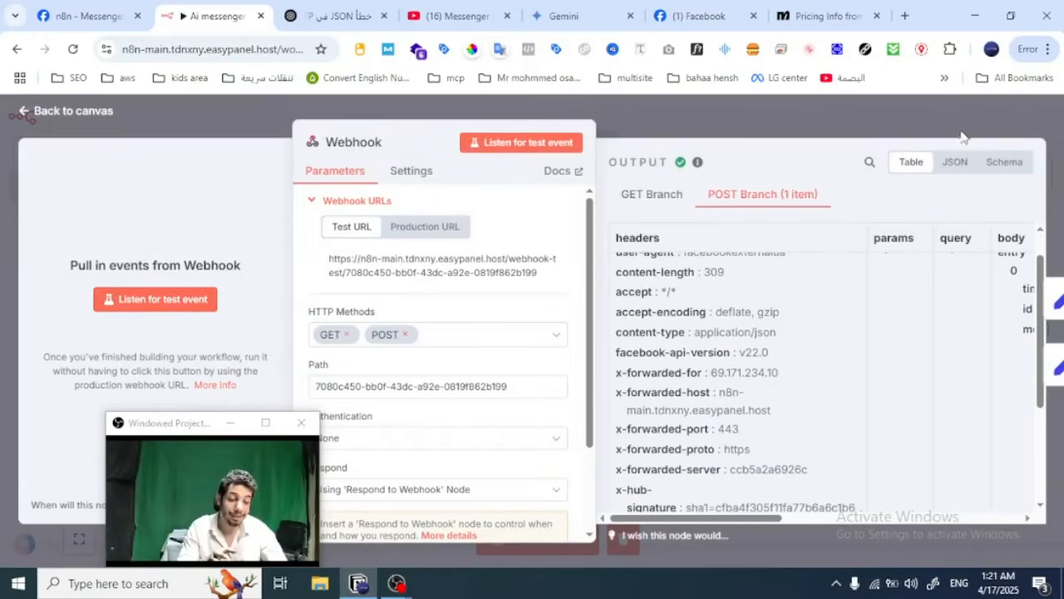
click(1005, 164)
click(965, 172)
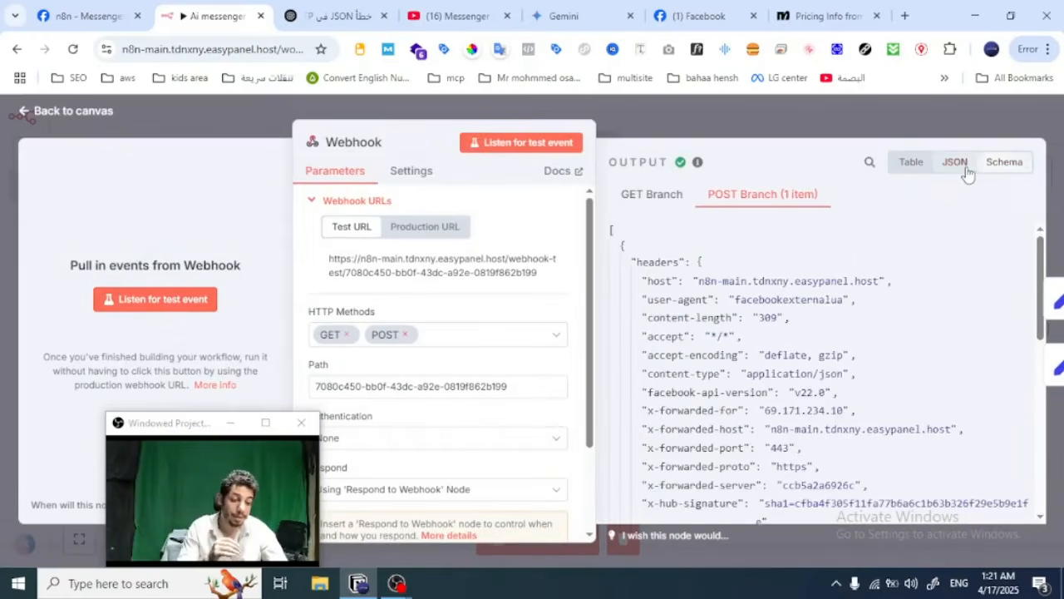
scroll(846, 279, down, 2)
scroll(846, 283, down, 5)
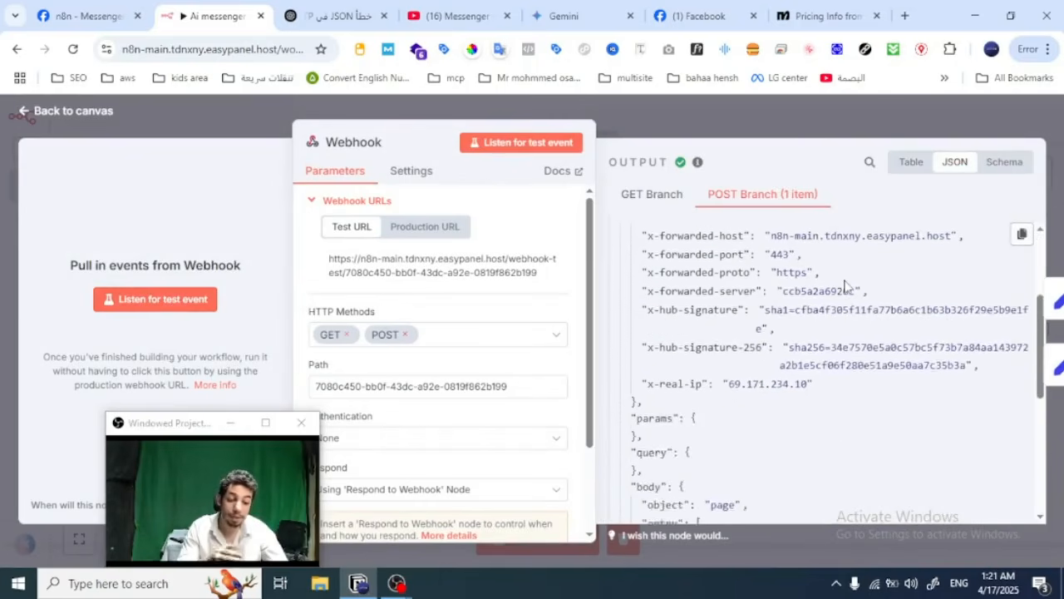
scroll(845, 286, down, 2)
scroll(845, 286, up, 2)
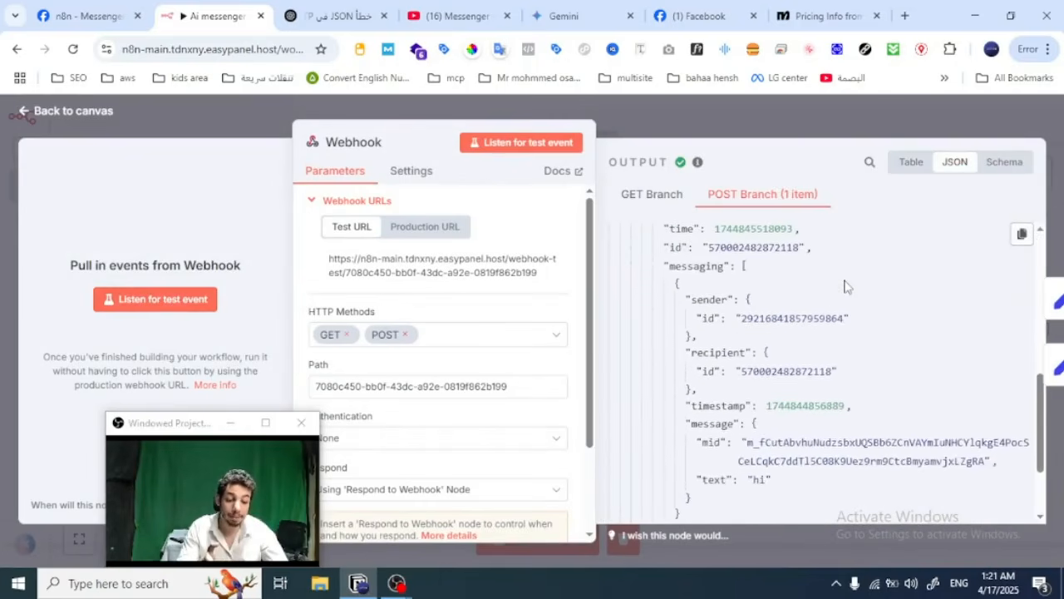
scroll(845, 286, down, 3)
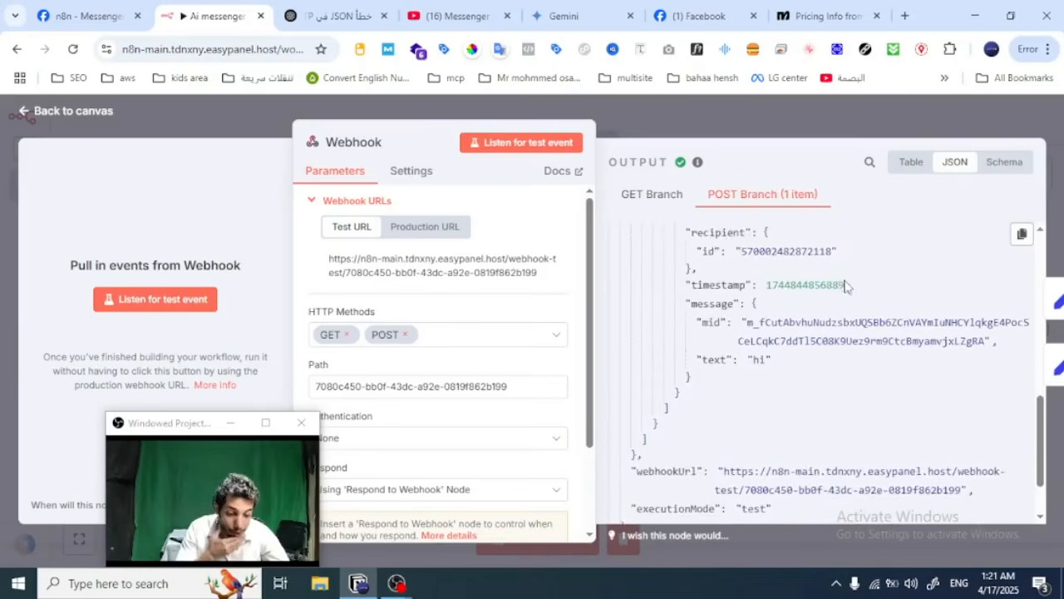
double_click(759, 327)
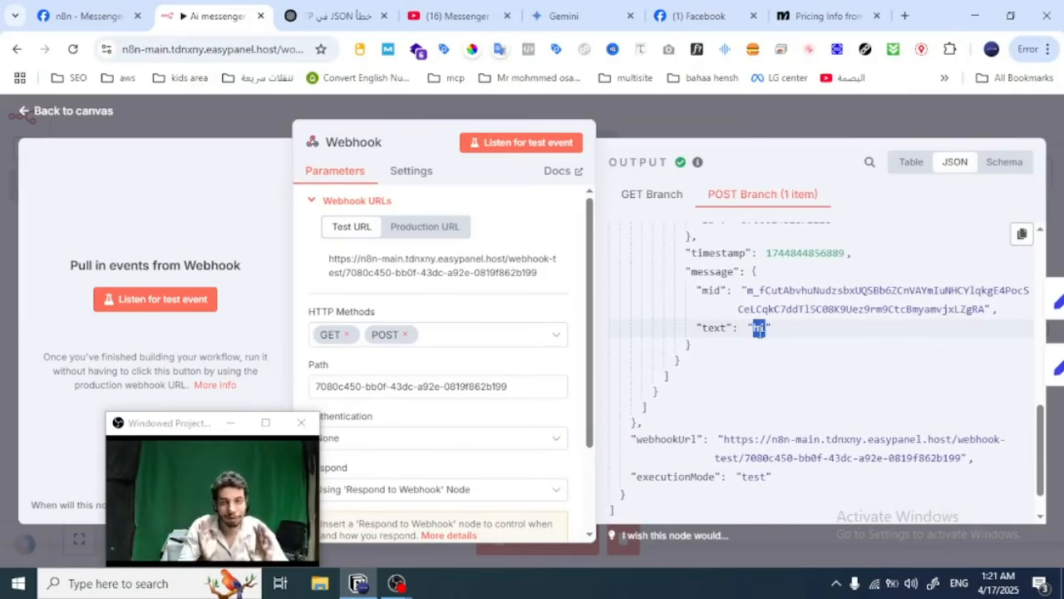
click(776, 131)
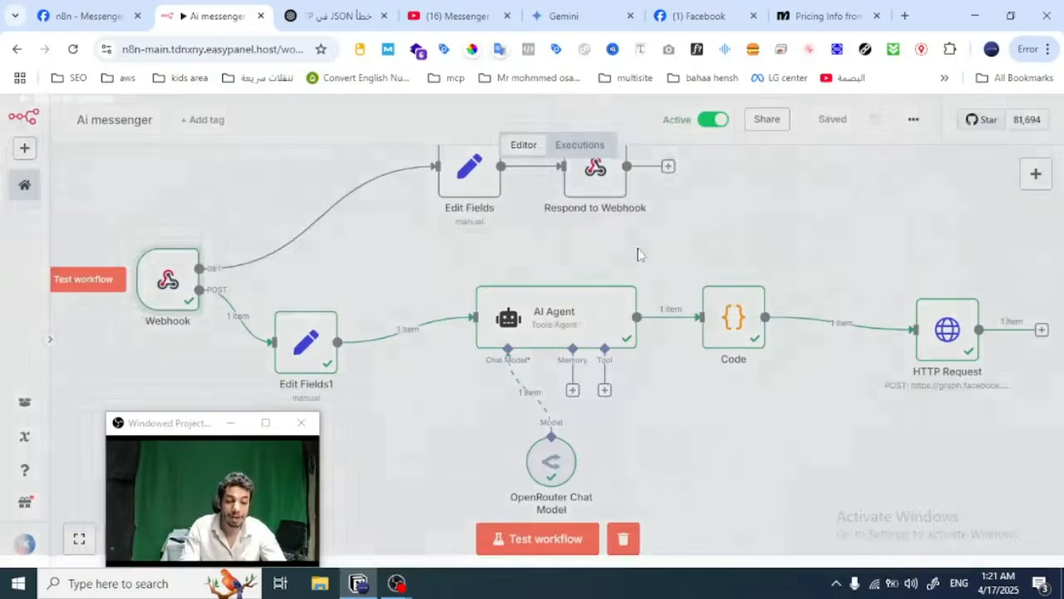
Step: Start a test run of the workflow and send "اهلا بيك يا n8n" in the Facebook page's Messenger chat
click(555, 558)
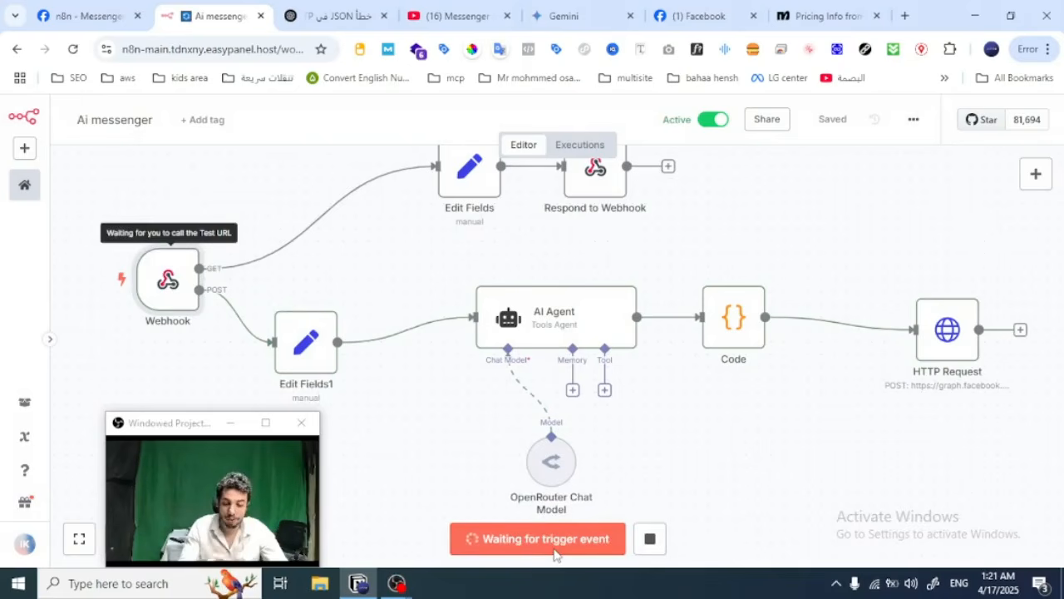
click(706, 14)
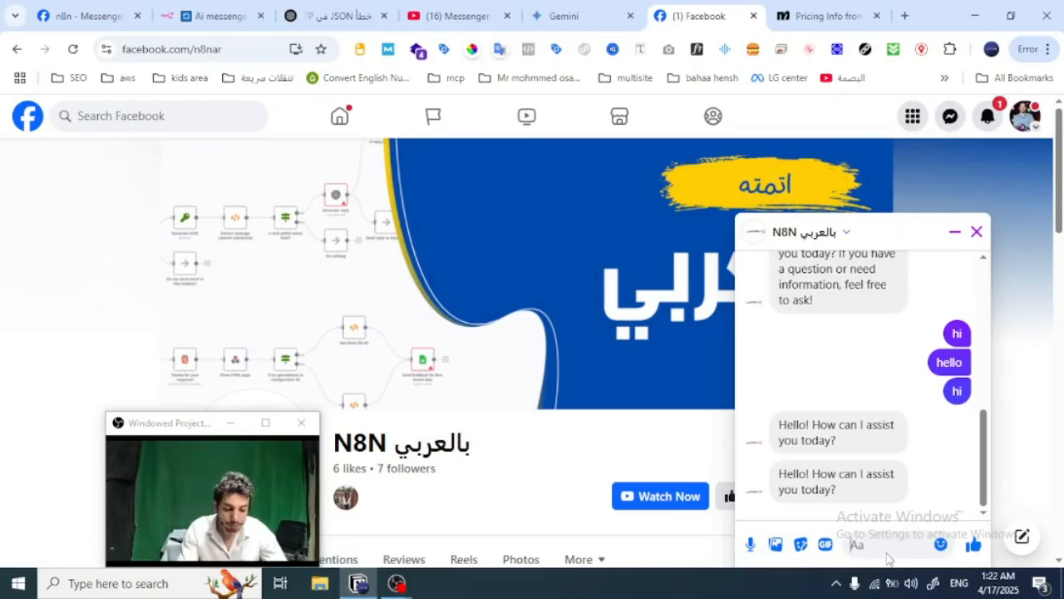
key(alt+shift)
text(اهلا بيك يا)
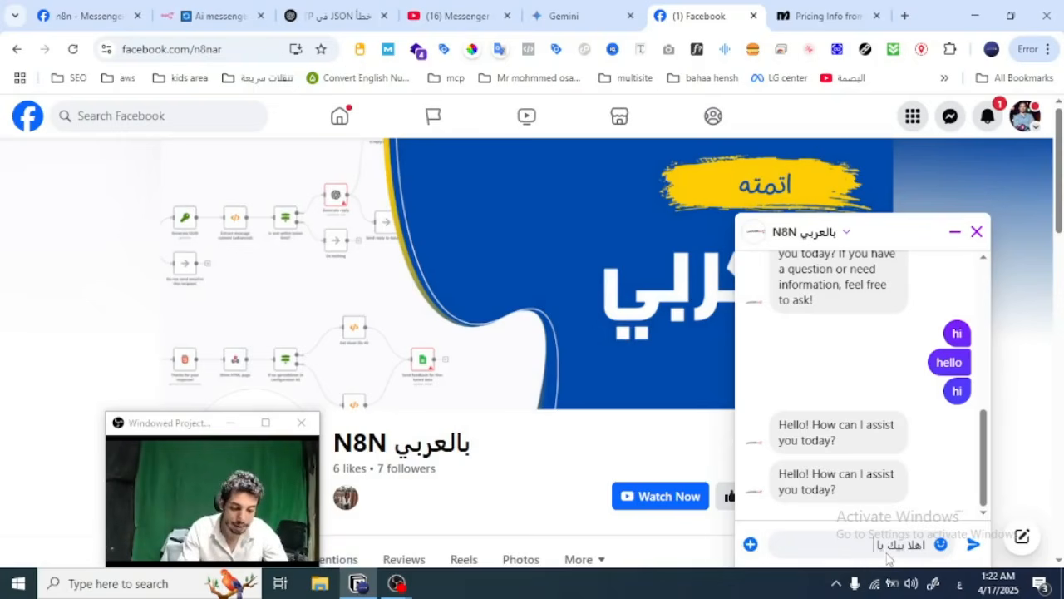
key(alt+shift)
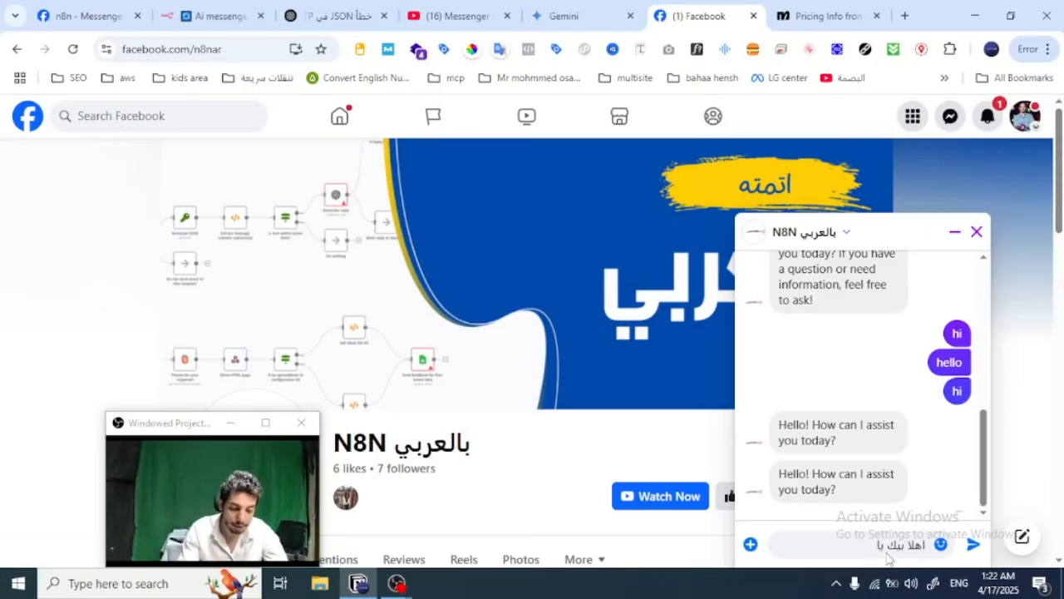
text(n8n)
key(Return)
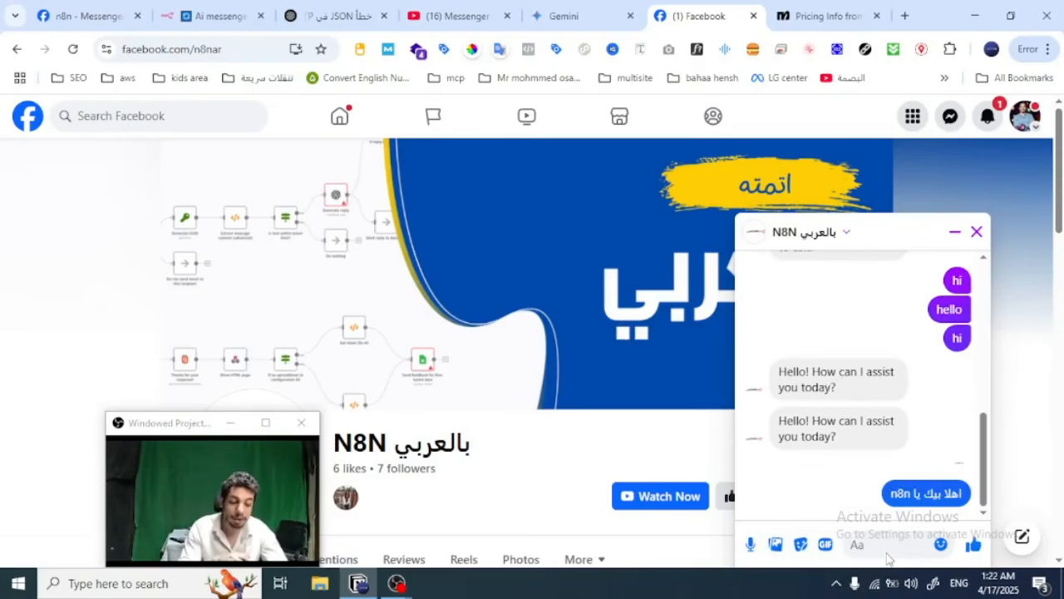
Step: Check the workflow's test execution and the automatic reply in the Messenger chat
click(217, 16)
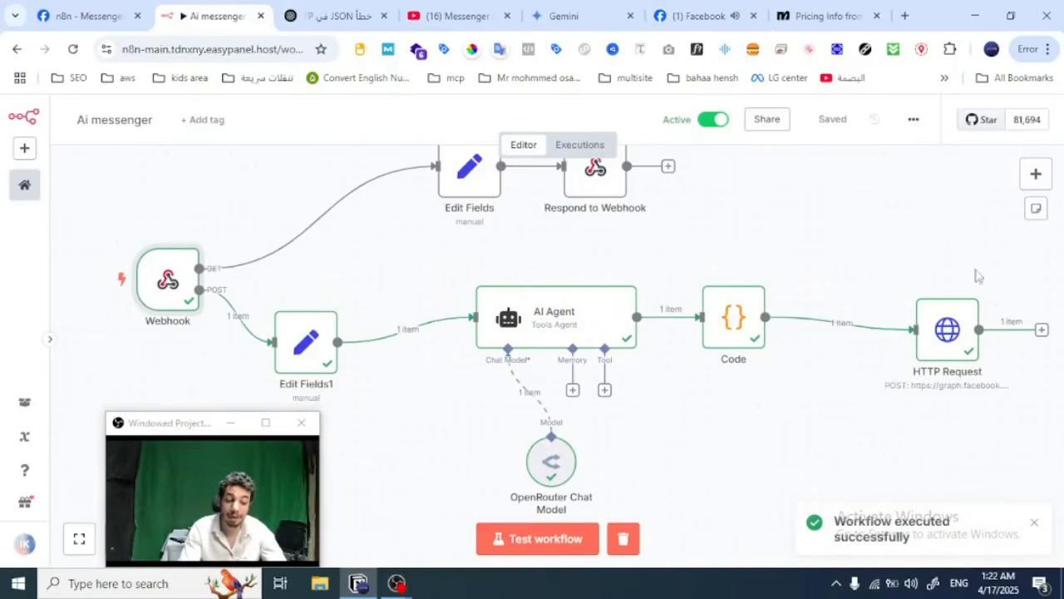
click(705, 16)
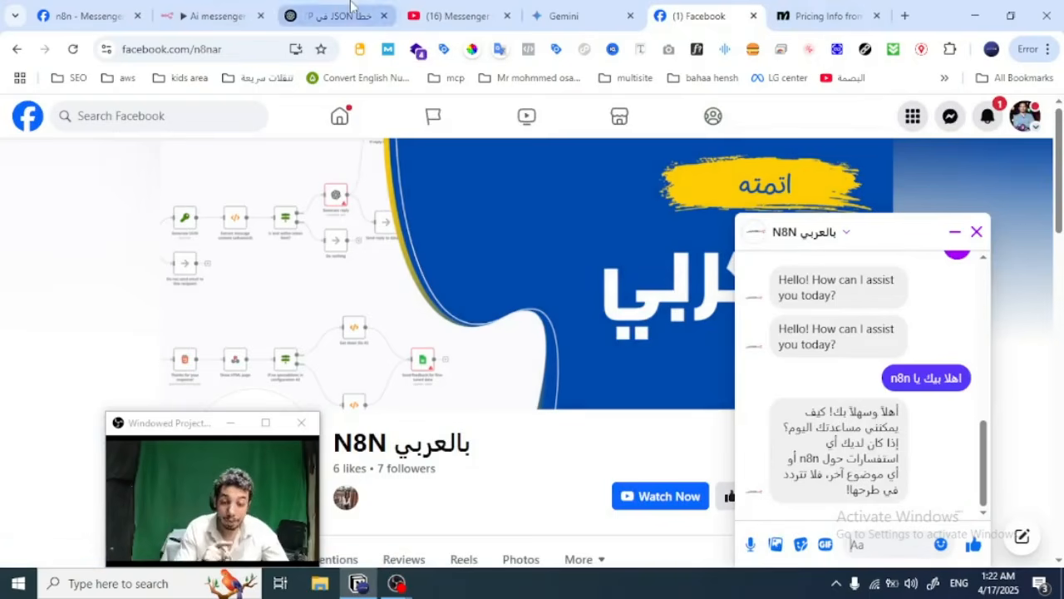
Step: Compare the AI Agent node's output text with the reply in the Messenger chat, and return to the canvas
click(214, 16)
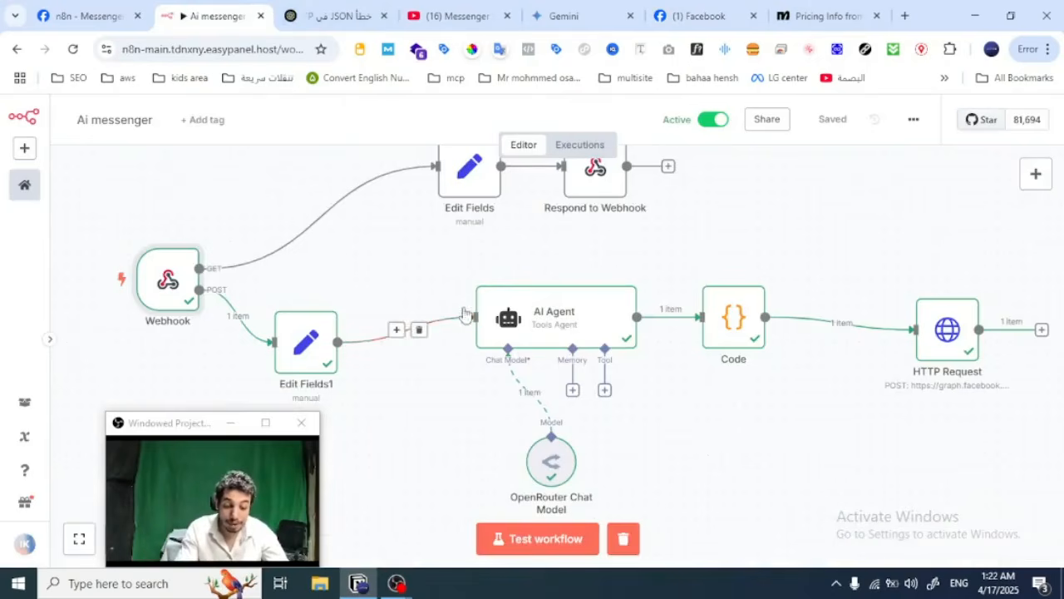
double_click(555, 318)
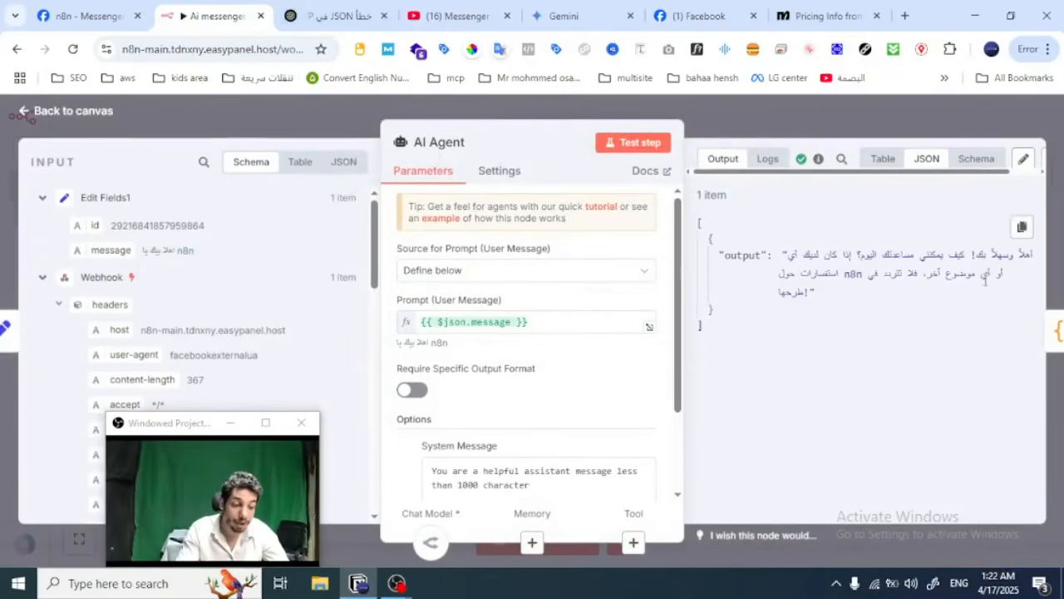
drag(1039, 254, 851, 309)
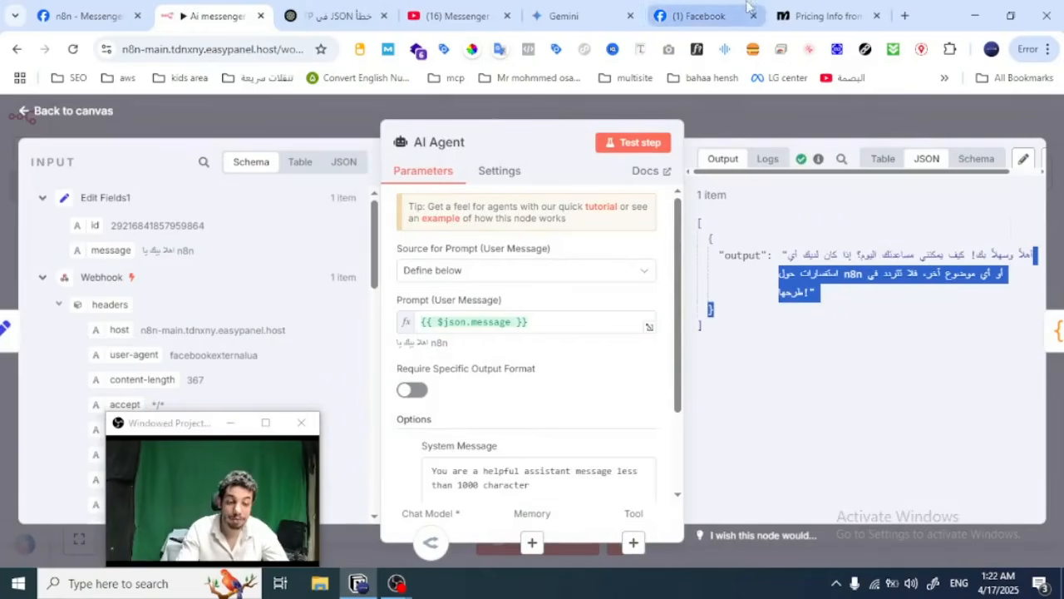
click(707, 16)
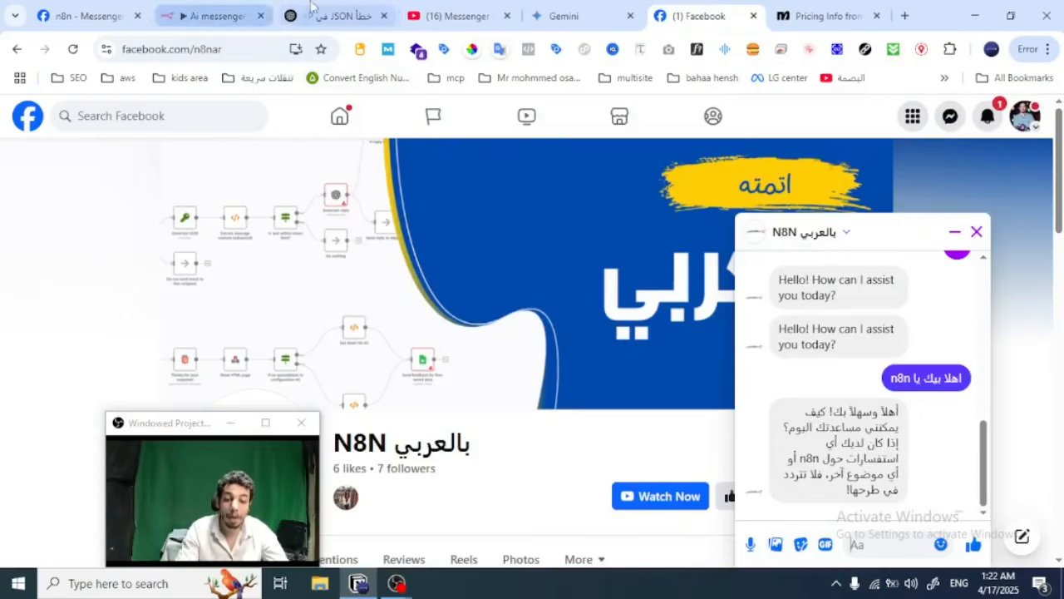
click(208, 16)
click(345, 129)
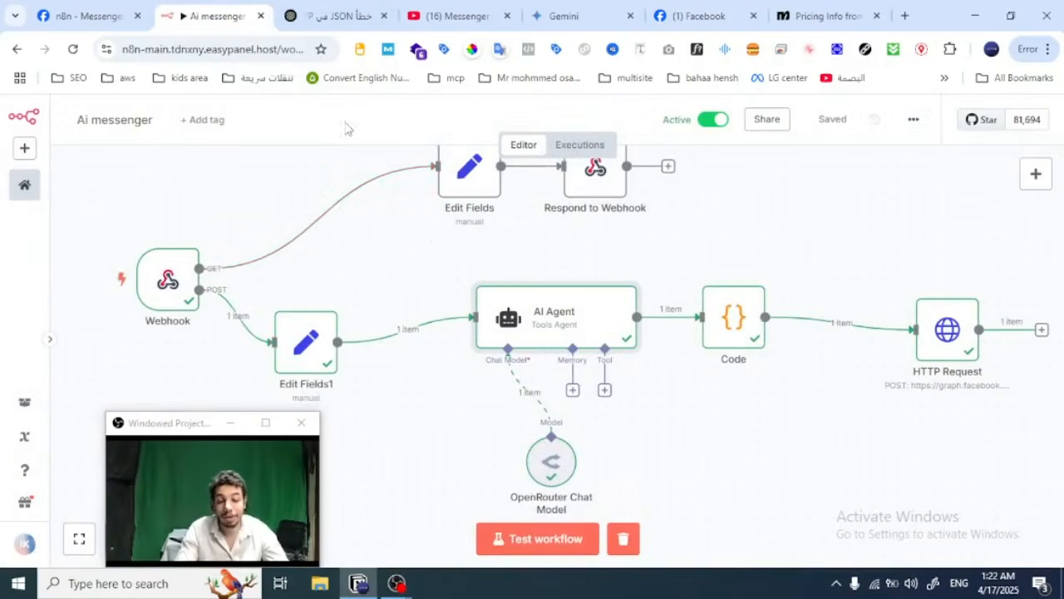
Step: Examine the Webhook node's JSON output for the text of the incoming Messenger message
double_click(170, 287)
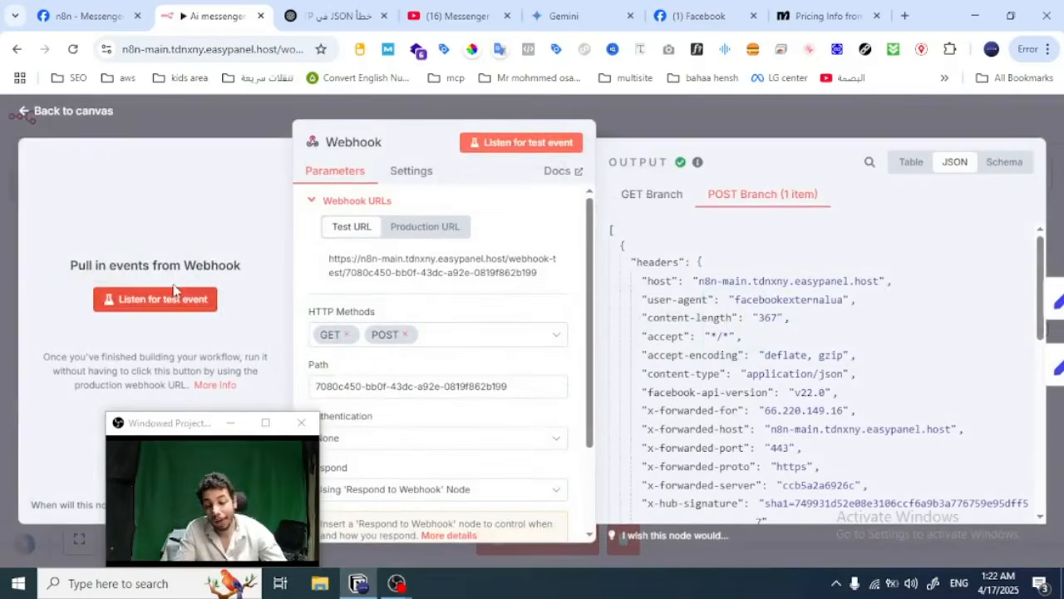
scroll(667, 397, down, 10)
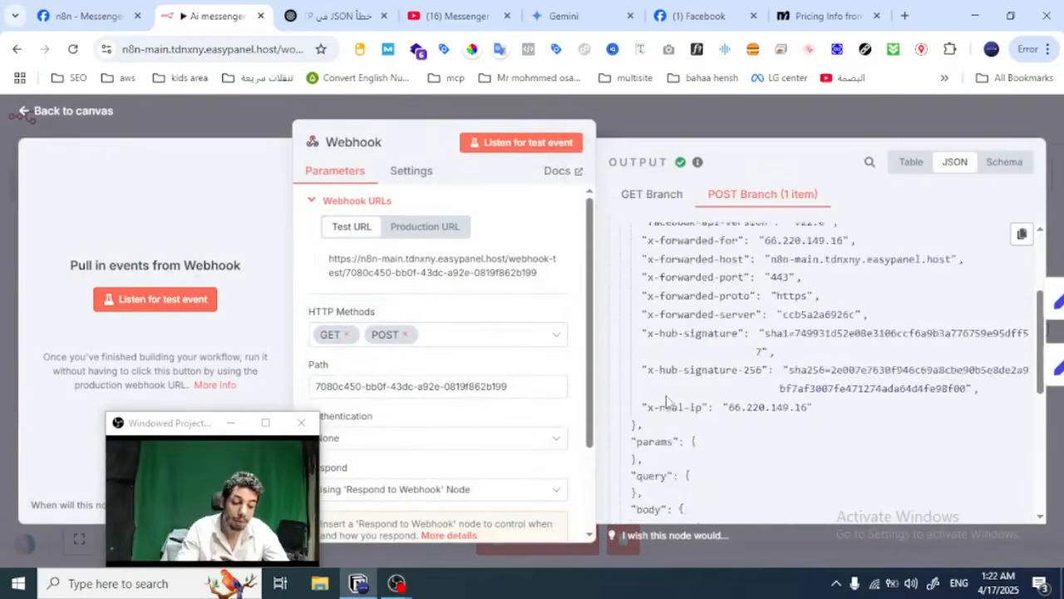
scroll(667, 402, down, 2)
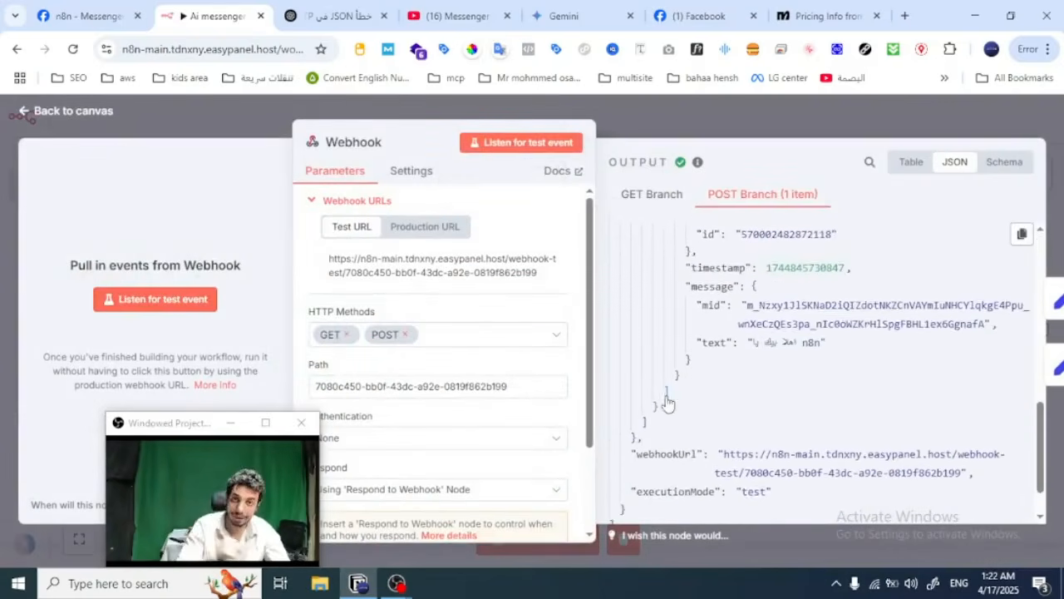
scroll(766, 360, up, 1)
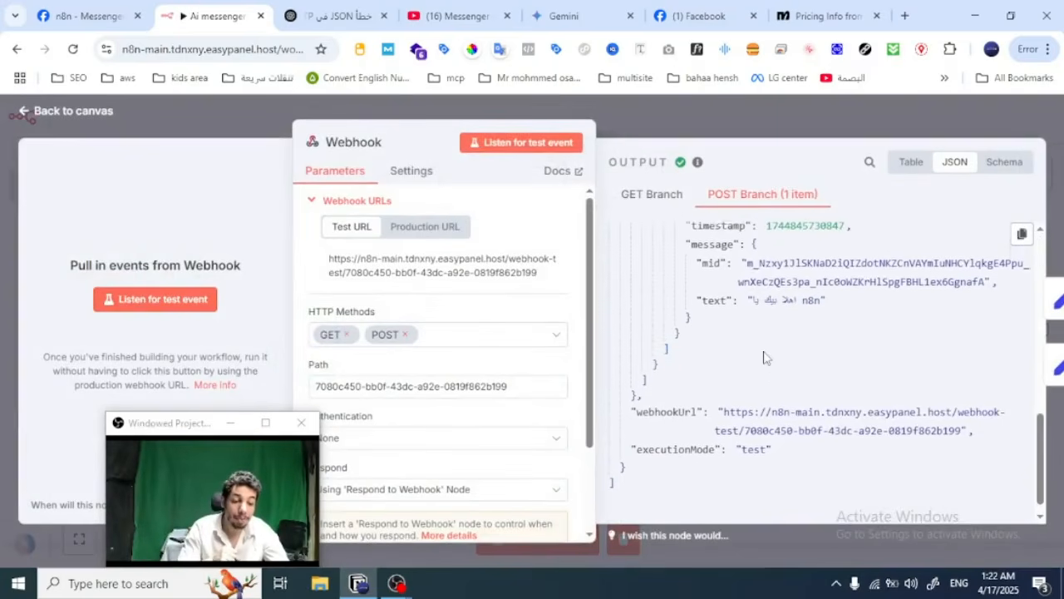
double_click(808, 302)
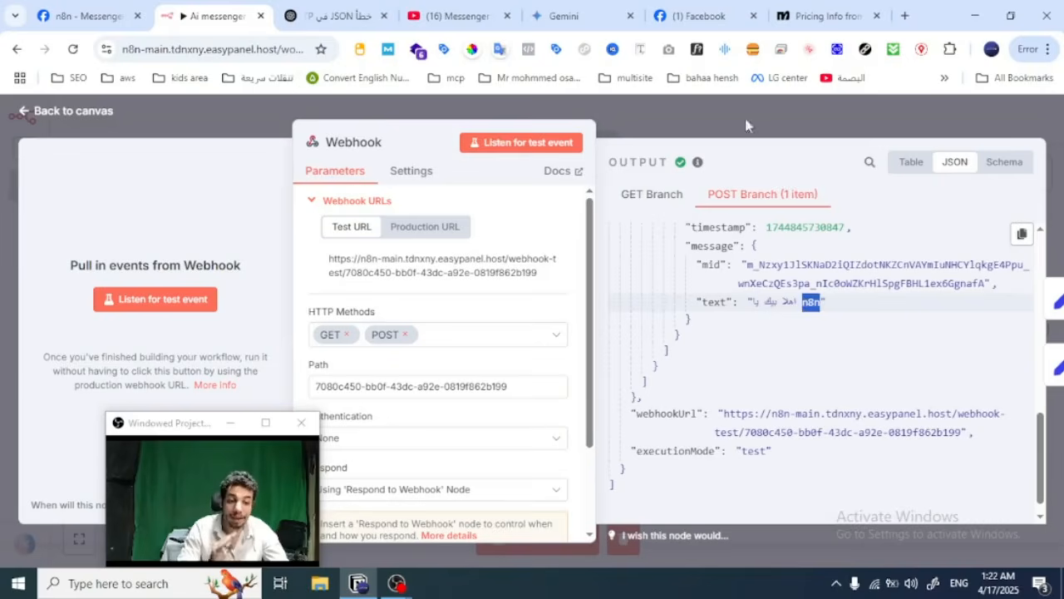
Step: Check the reply in the page's Messenger chat and the Meta app's messages webhook subscription, and return to the workflow canvas
click(706, 16)
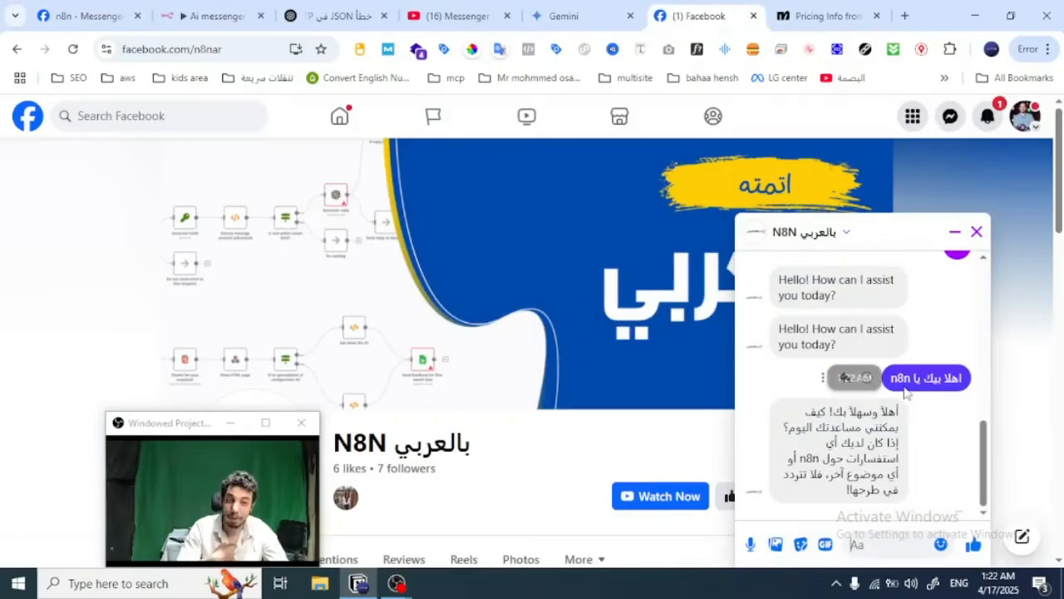
click(90, 15)
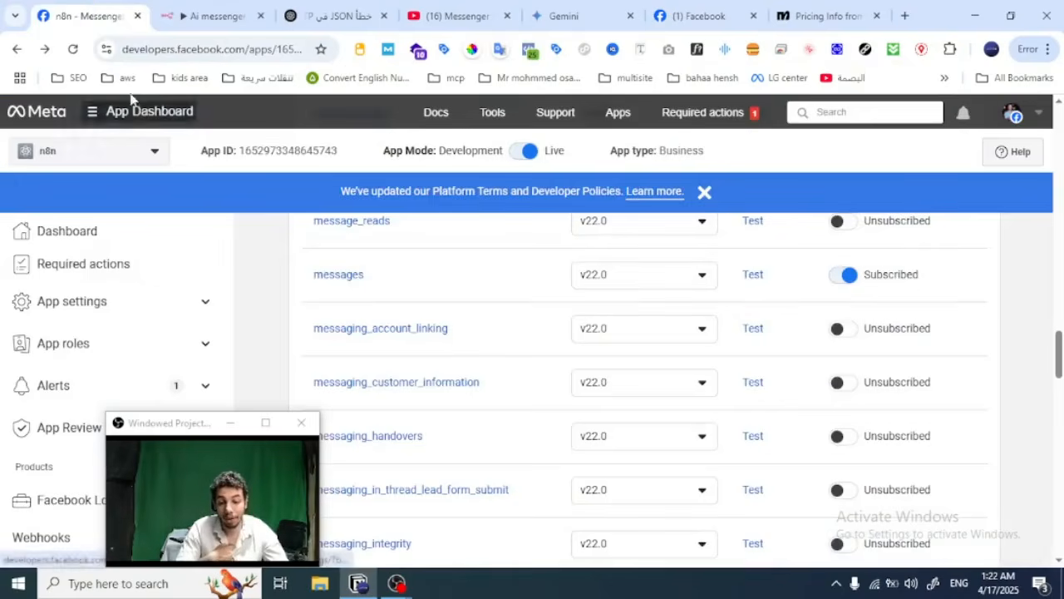
click(214, 16)
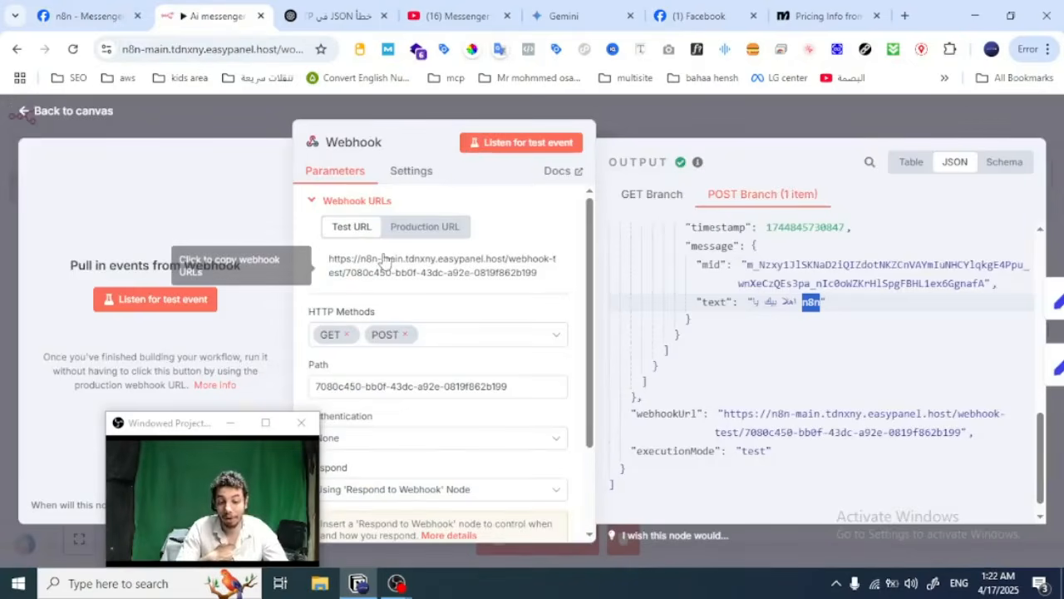
click(656, 114)
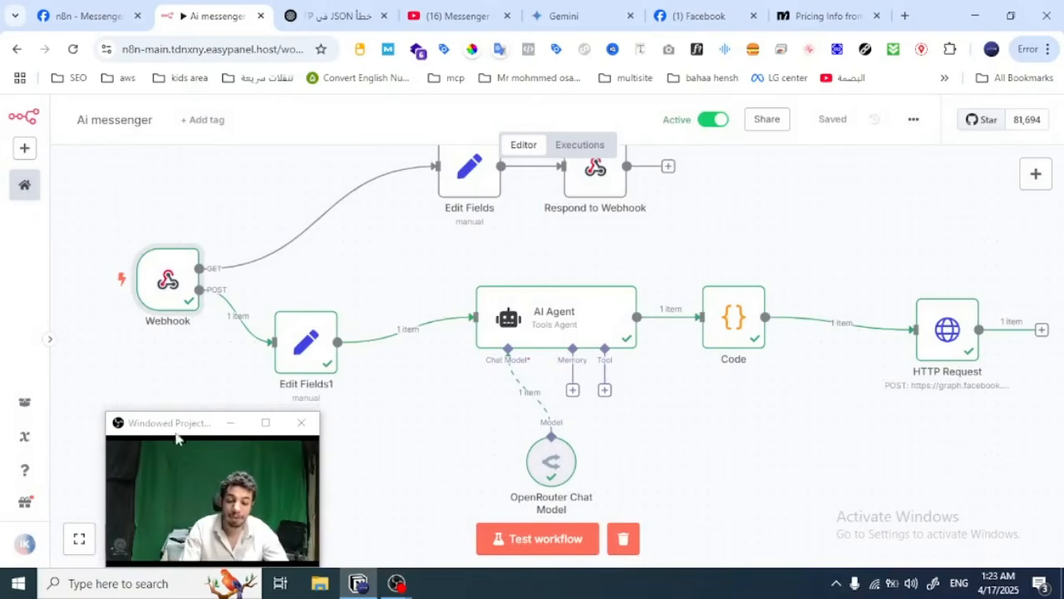
Step: Open the Webhook node that starts the workflow and copy its test URL
drag(163, 428, 917, 489)
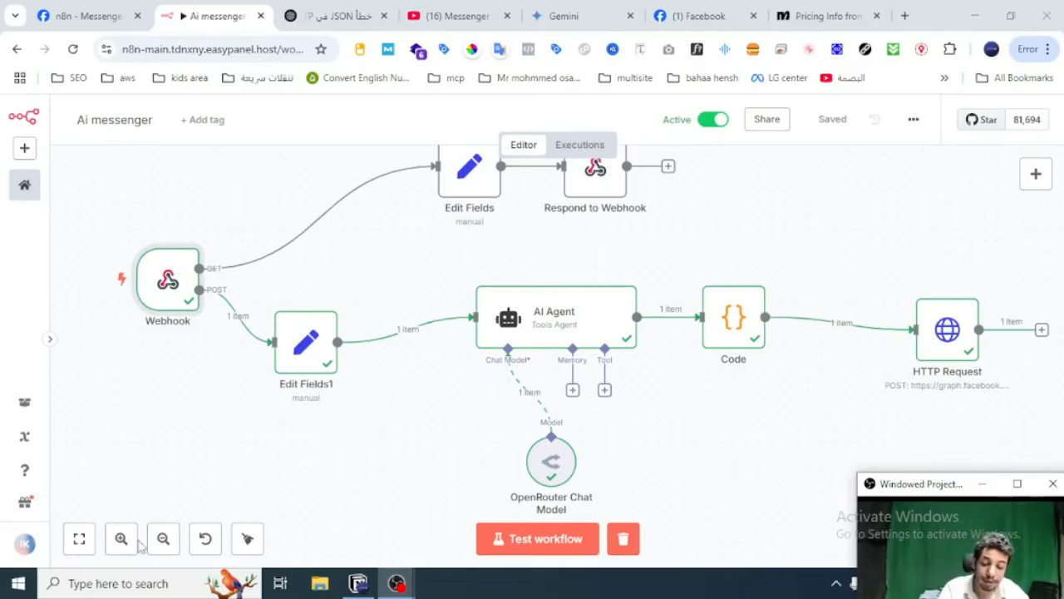
click(163, 538)
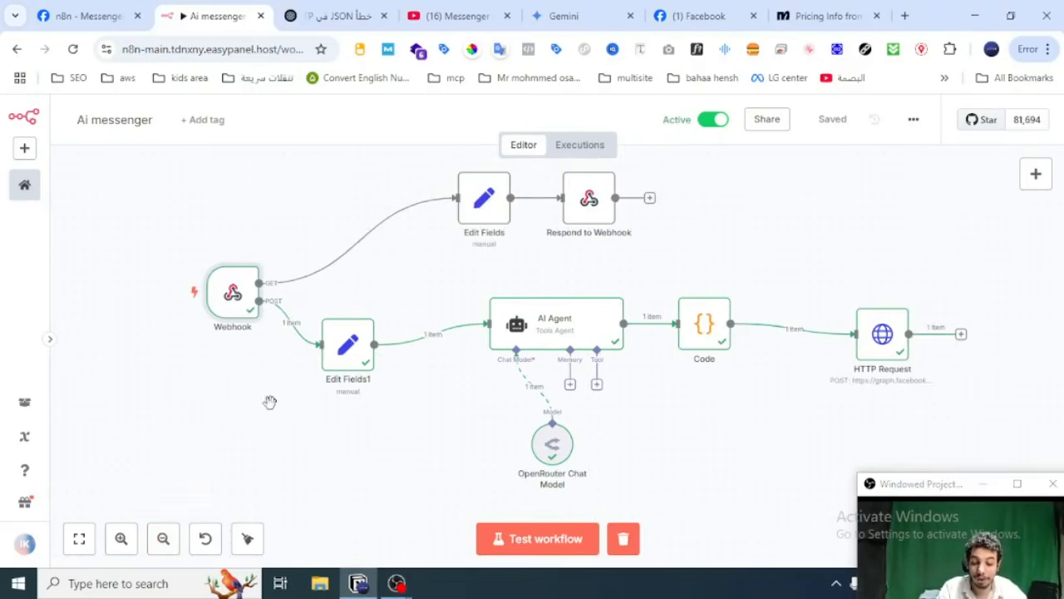
drag(271, 402, 249, 474)
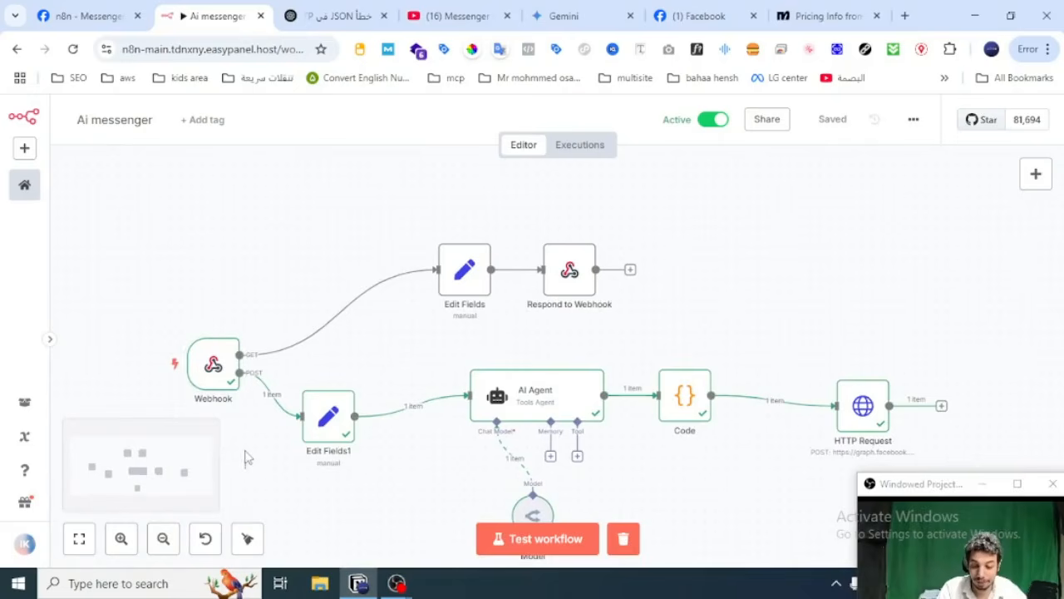
drag(200, 445, 152, 411)
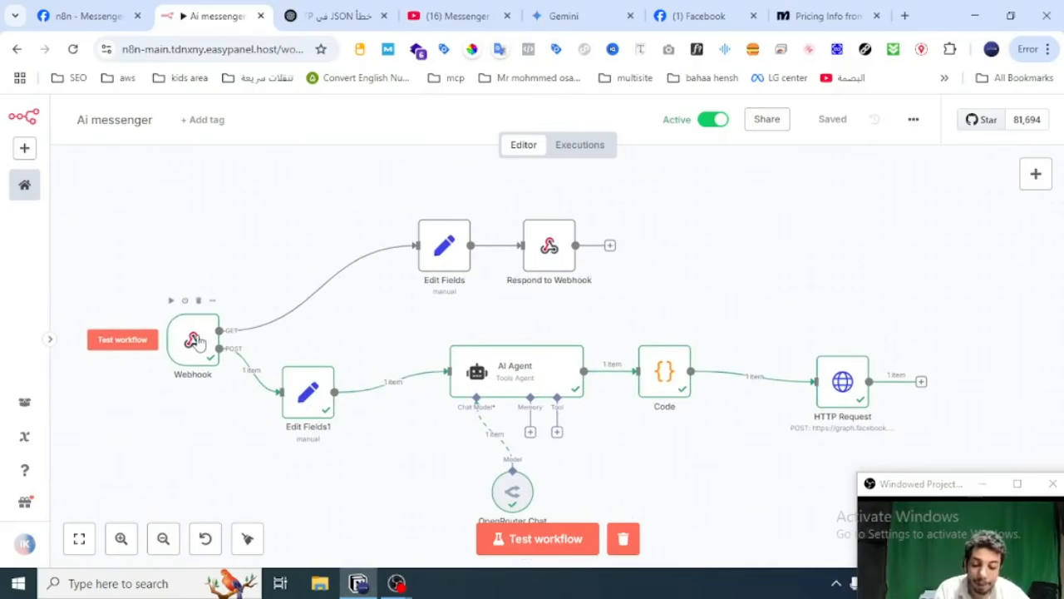
click(198, 344)
double_click(198, 341)
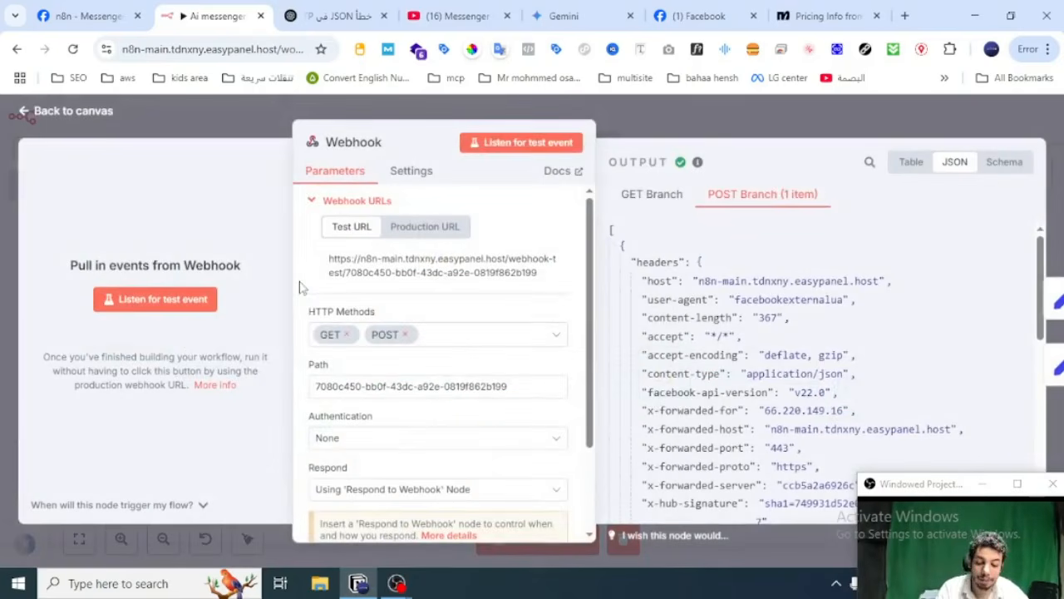
click(390, 276)
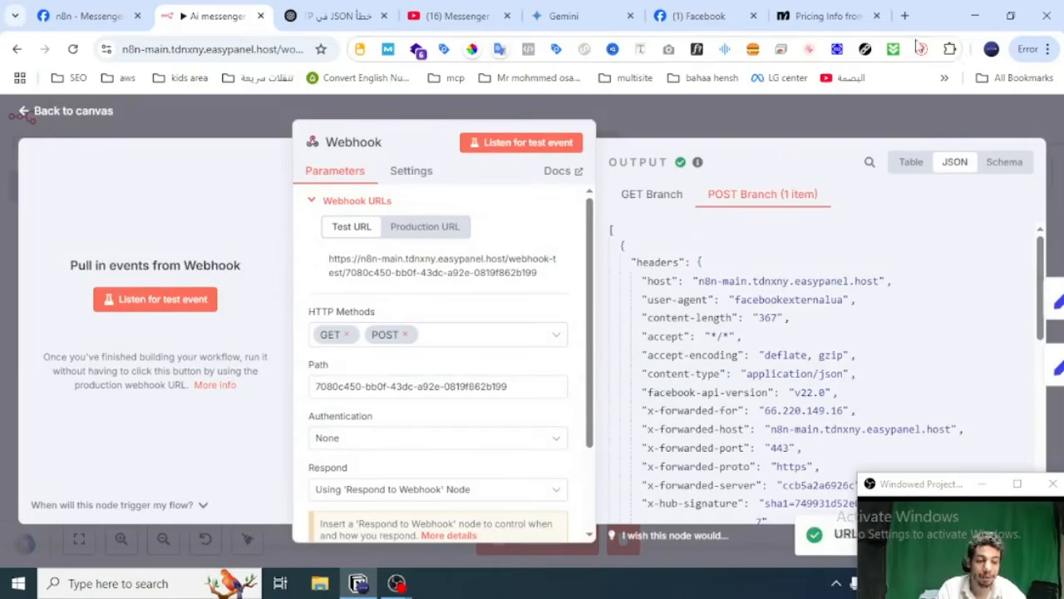
Step: Search Google for "facebook developer" in a new browser tab and open the Meta for Developers site
click(906, 15)
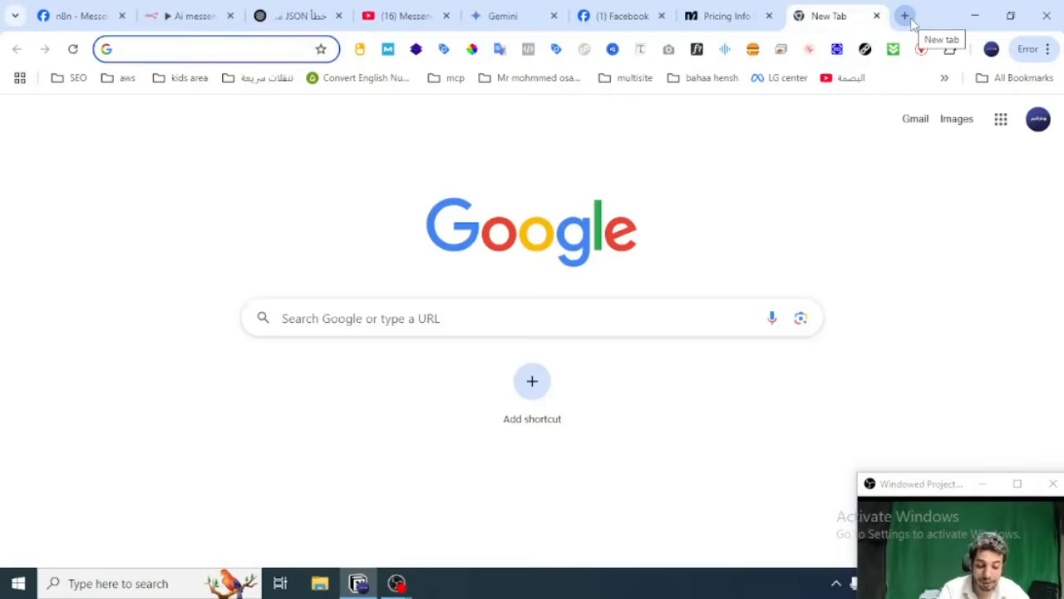
text(facebo)
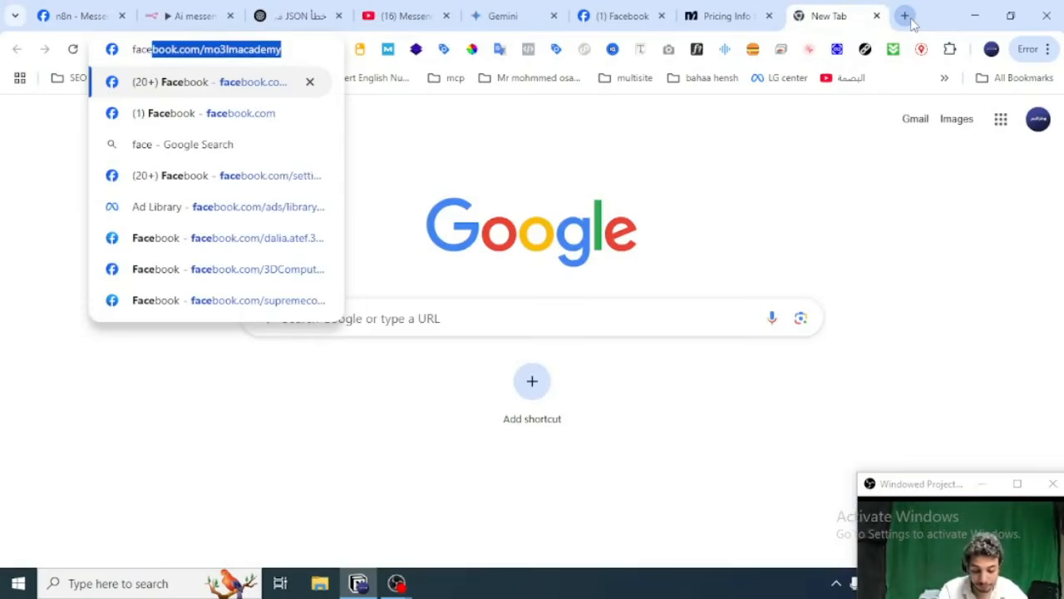
text(ok a)
key(BackSpace)
key(BackSpace)
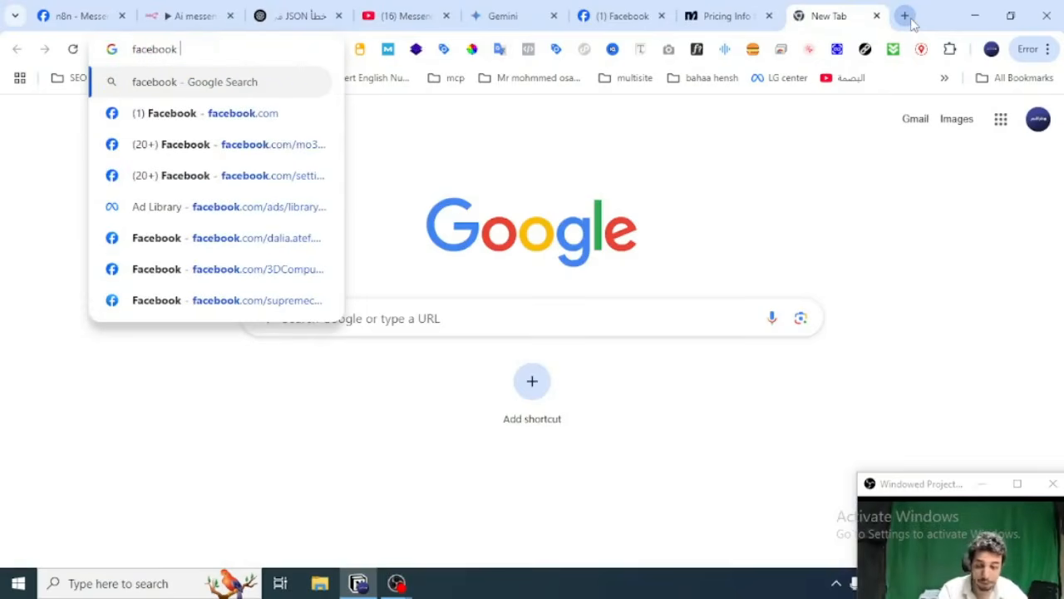
key(Down)
text(de)
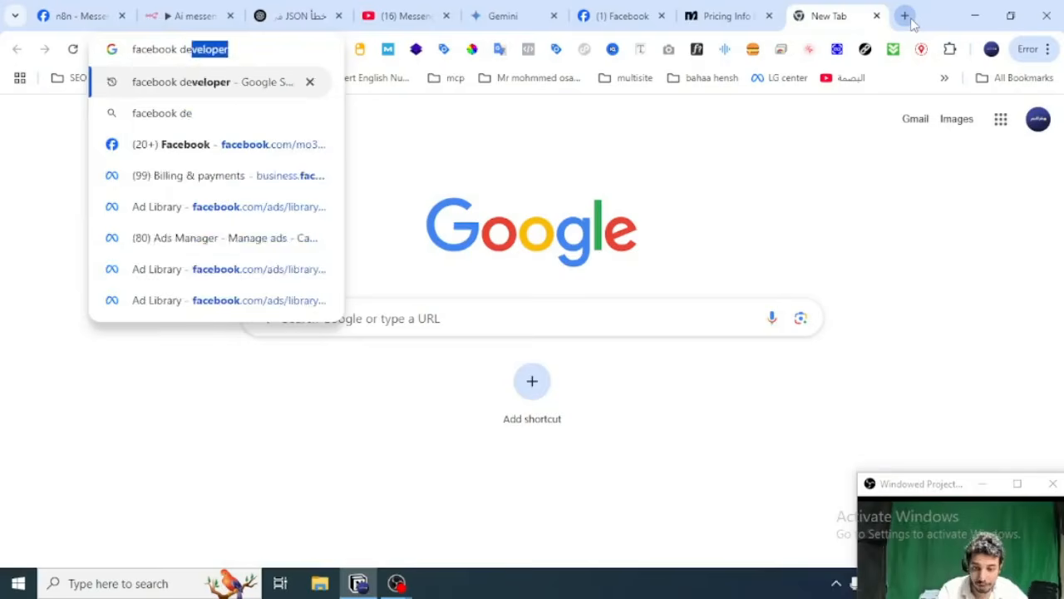
key(Return)
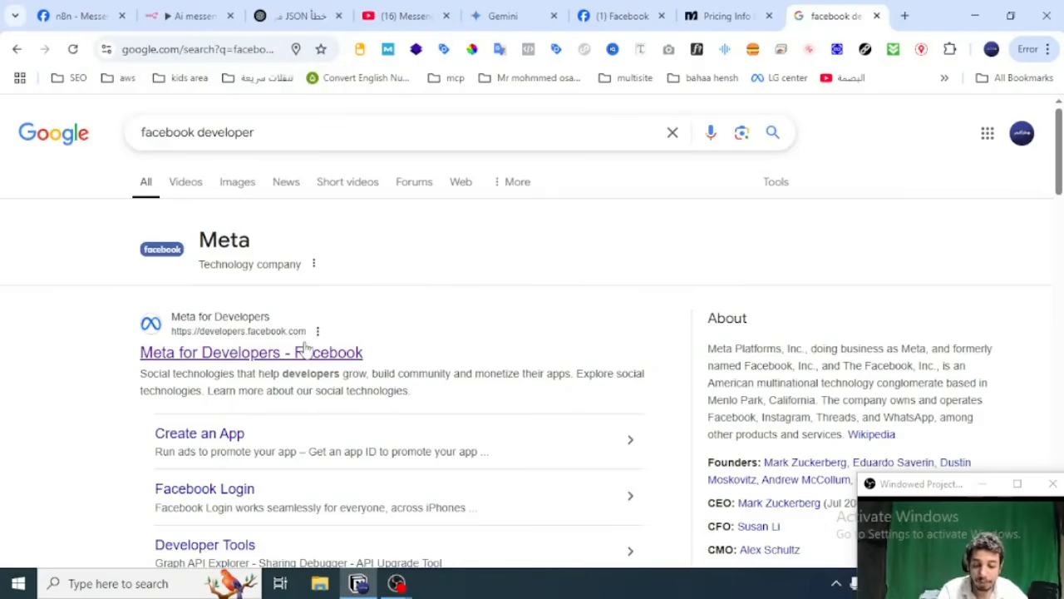
click(304, 348)
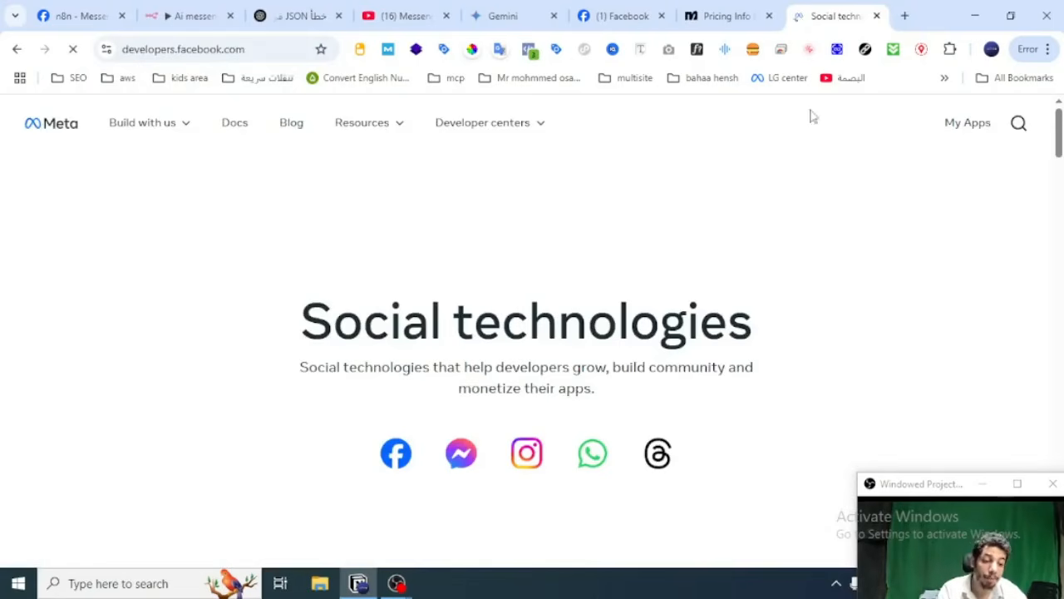
Step: Start creating a new app from the My Apps page, name it n8nmessenger, and proceed to the use cases
click(966, 123)
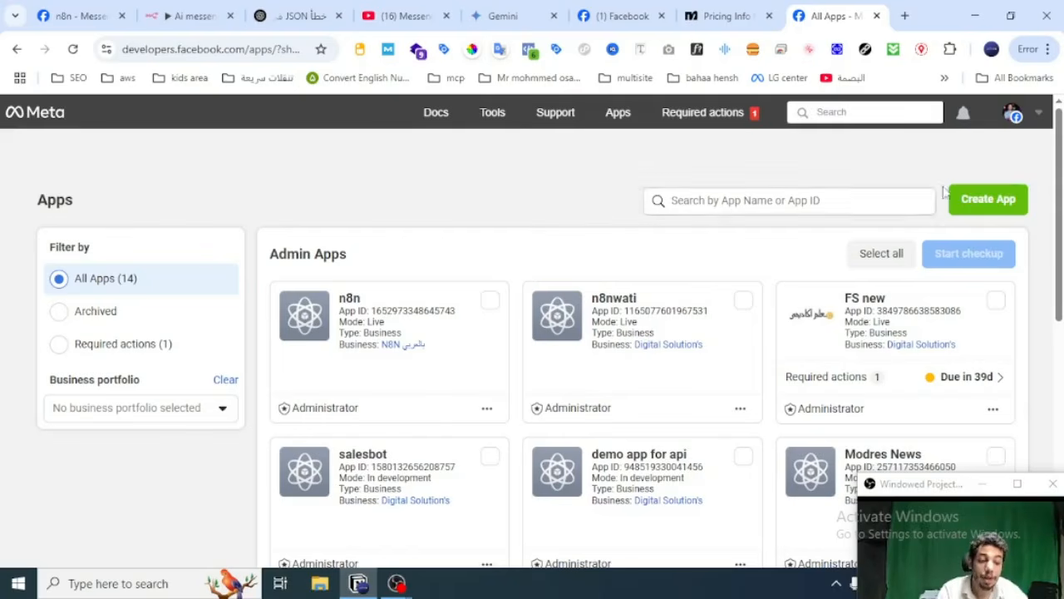
click(986, 200)
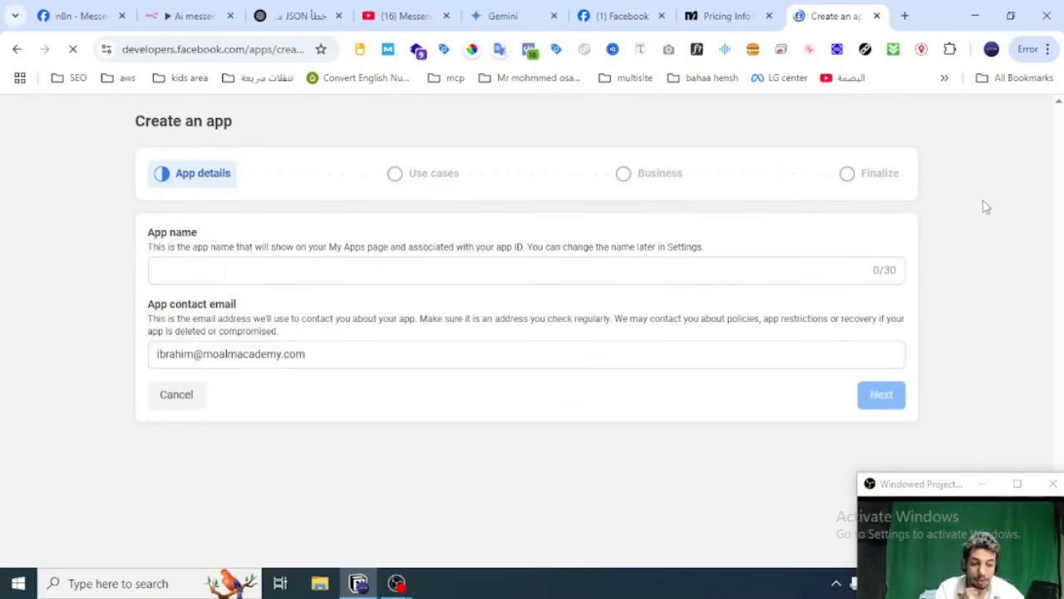
click(304, 268)
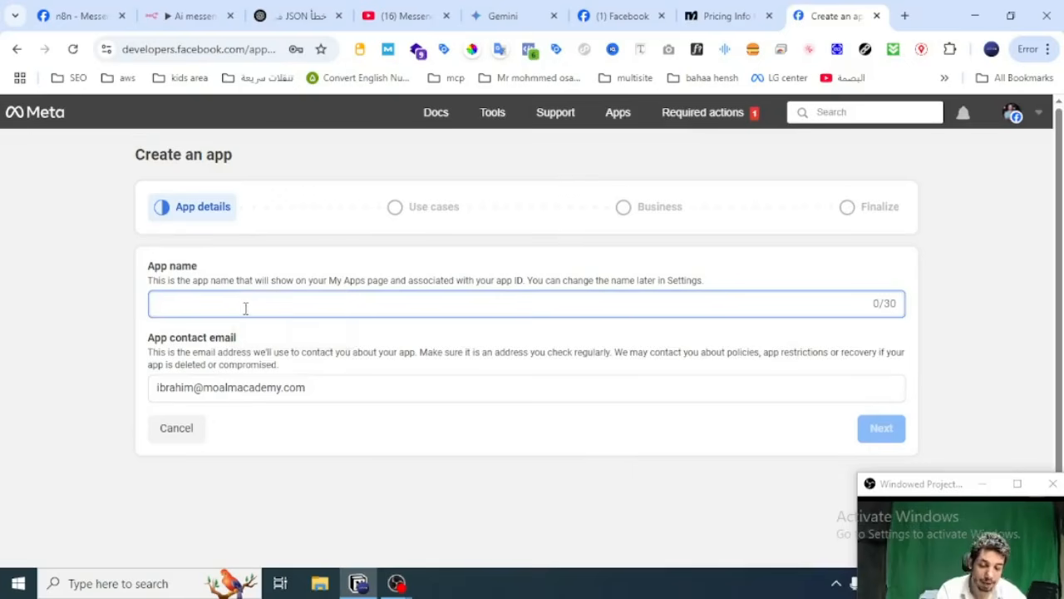
text(n8n)
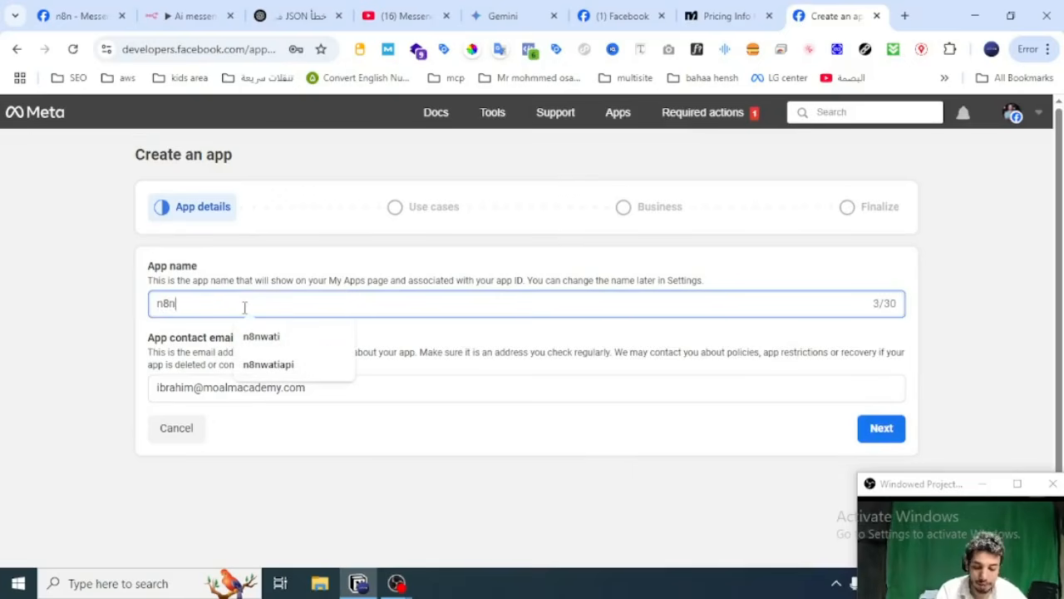
text(mess)
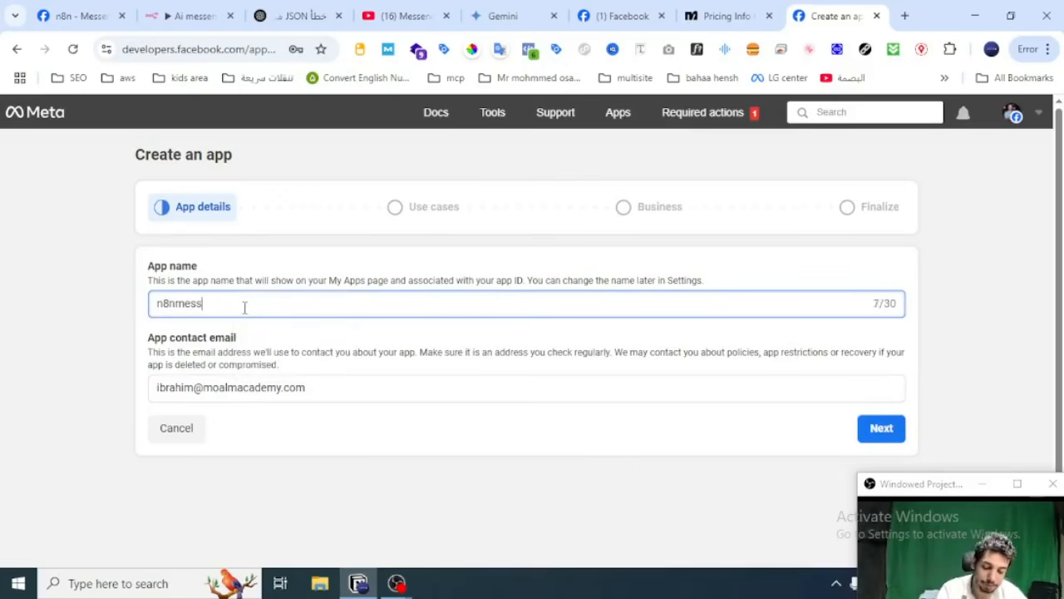
text(enger)
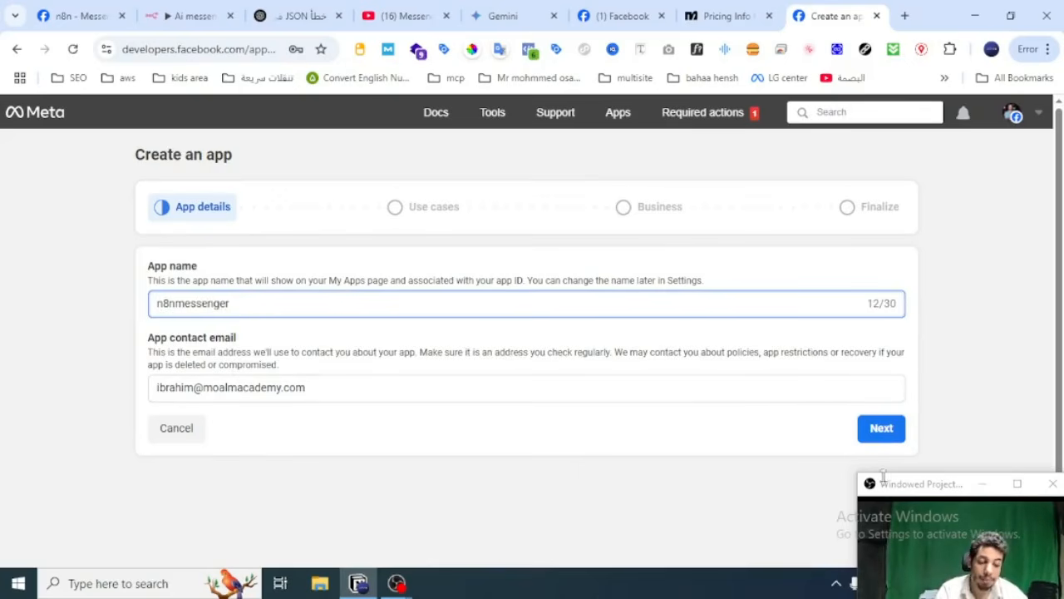
click(881, 429)
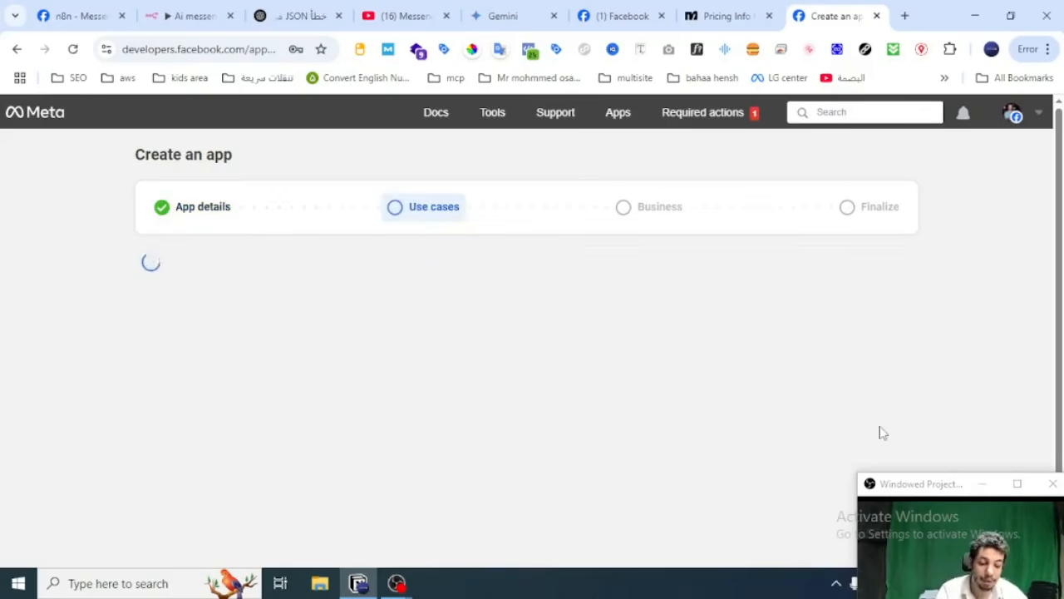
Step: Choose Other as the new app's use case and Business as its app type, and proceed to the details
scroll(478, 341, down, 1)
scroll(481, 341, down, 3)
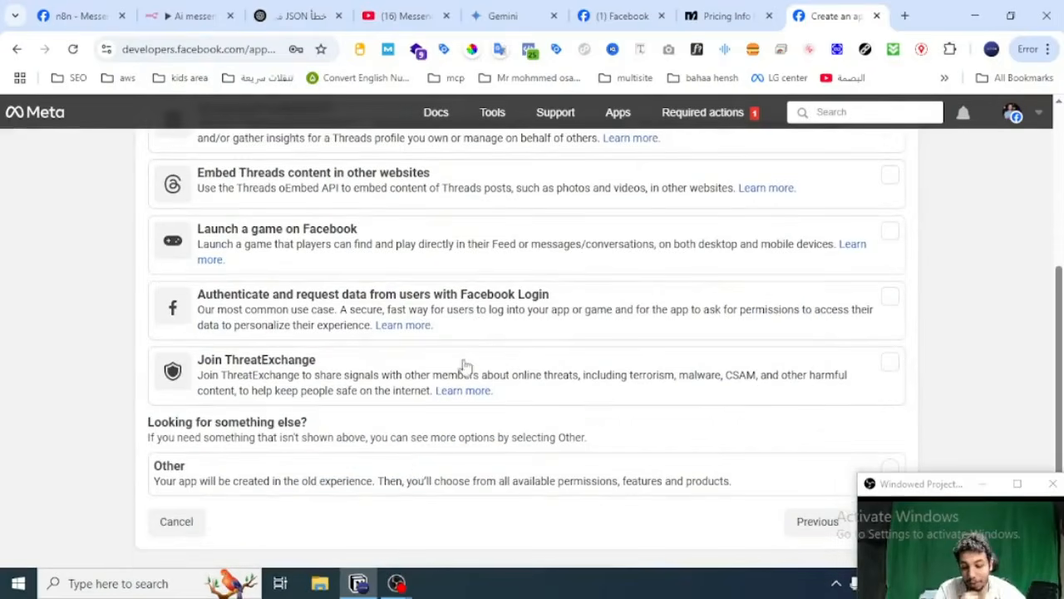
click(410, 495)
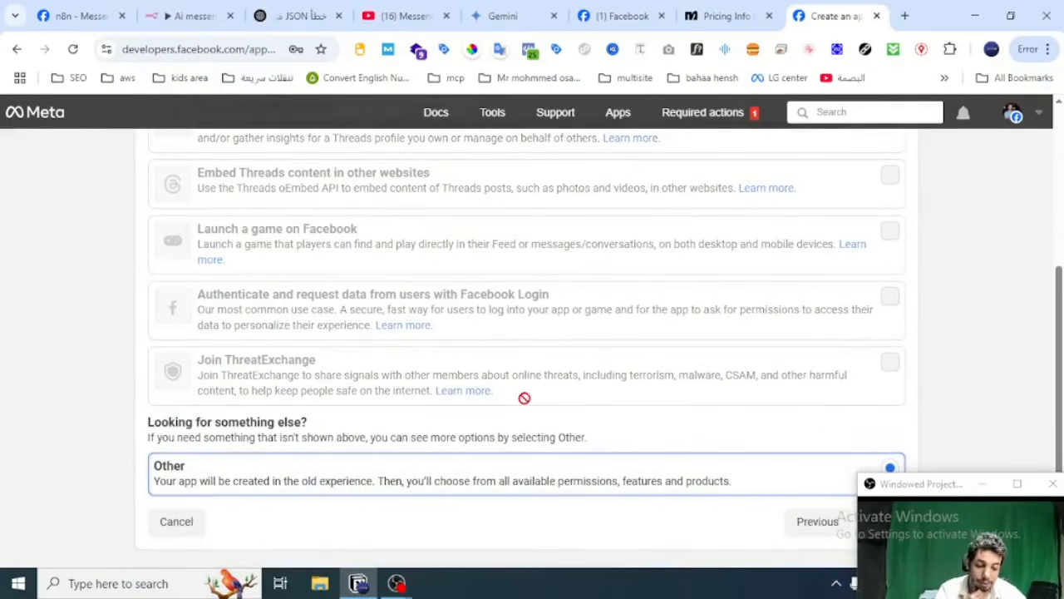
drag(906, 490, 66, 467)
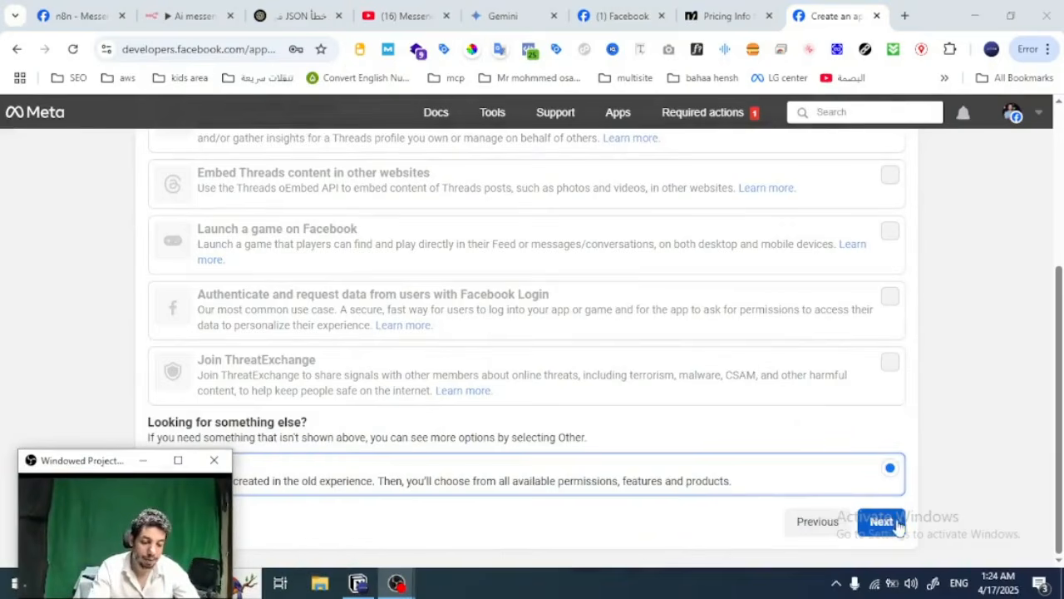
click(881, 521)
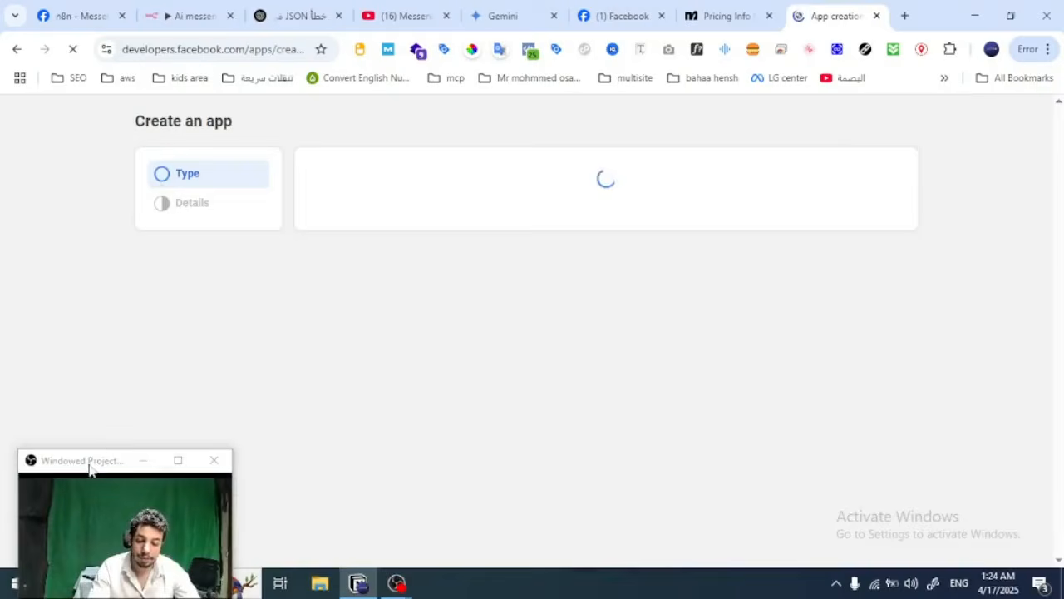
drag(89, 463, 75, 511)
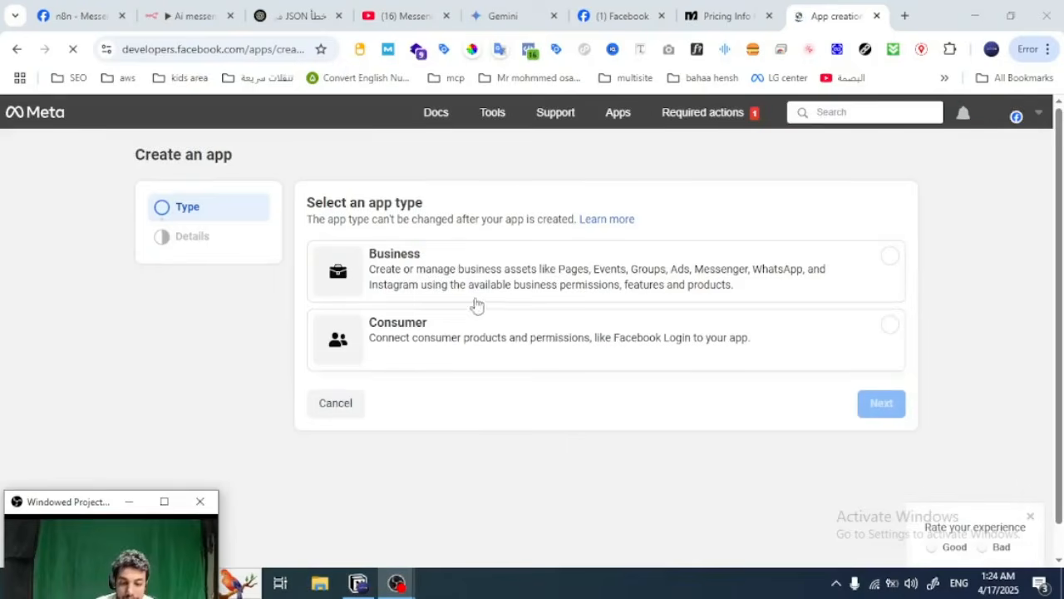
click(497, 292)
click(883, 404)
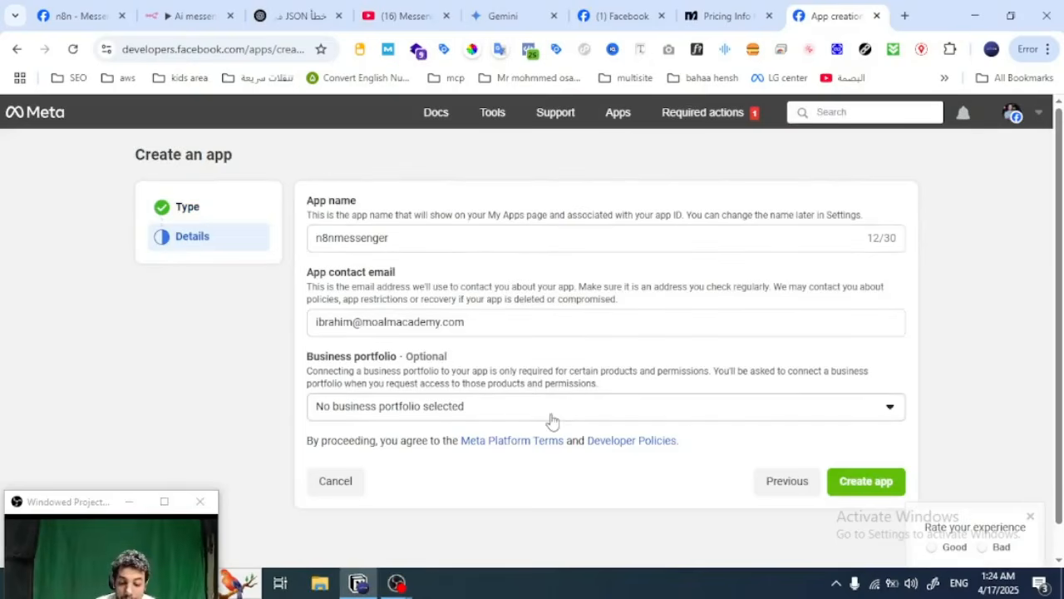
Step: Assign the Digital Solution's business portfolio to the new n8nmessenger app
click(392, 420)
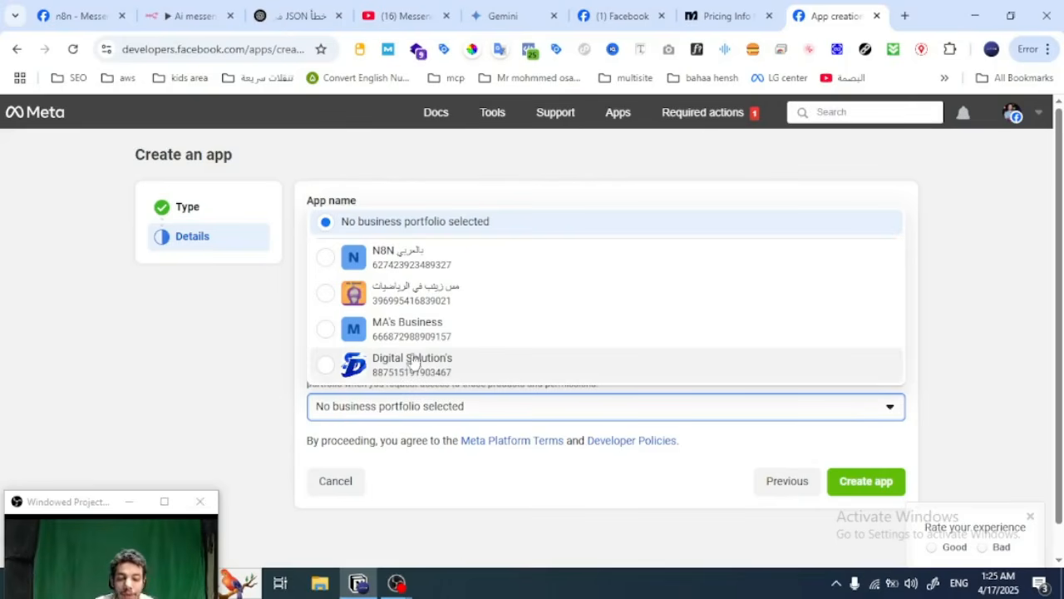
click(472, 485)
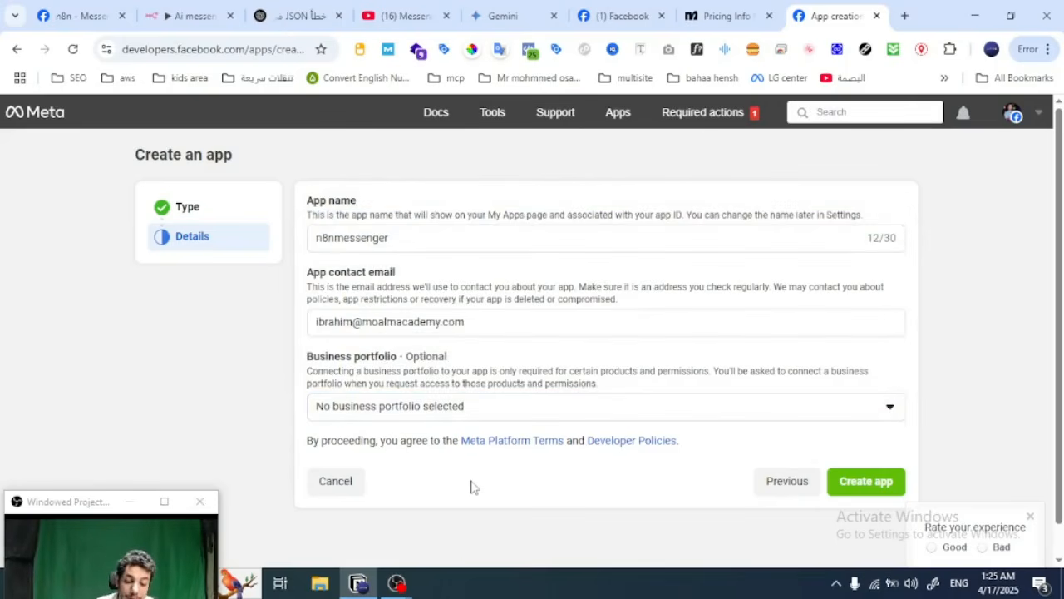
click(486, 420)
click(490, 381)
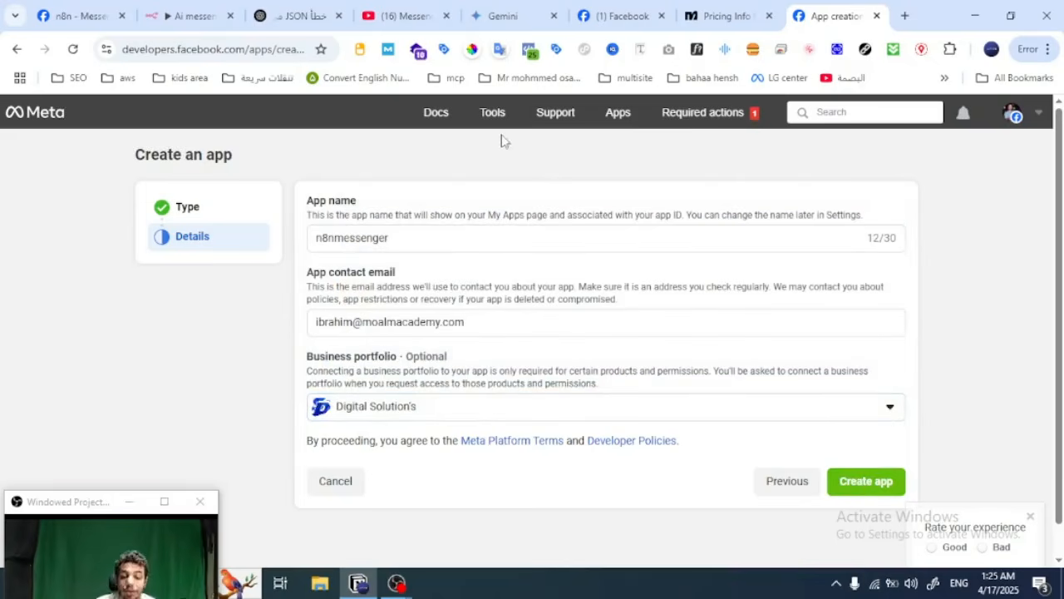
Step: Leave the app creation form and open the existing n8n app's dashboard at the products that can be added
click(617, 120)
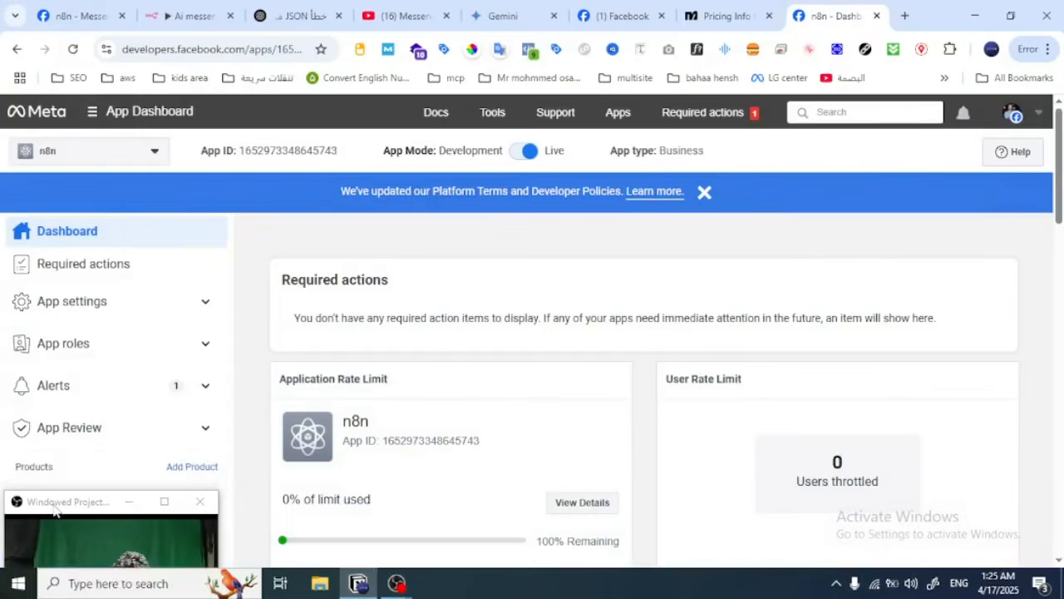
drag(53, 506, 53, 462)
scroll(406, 401, down, 4)
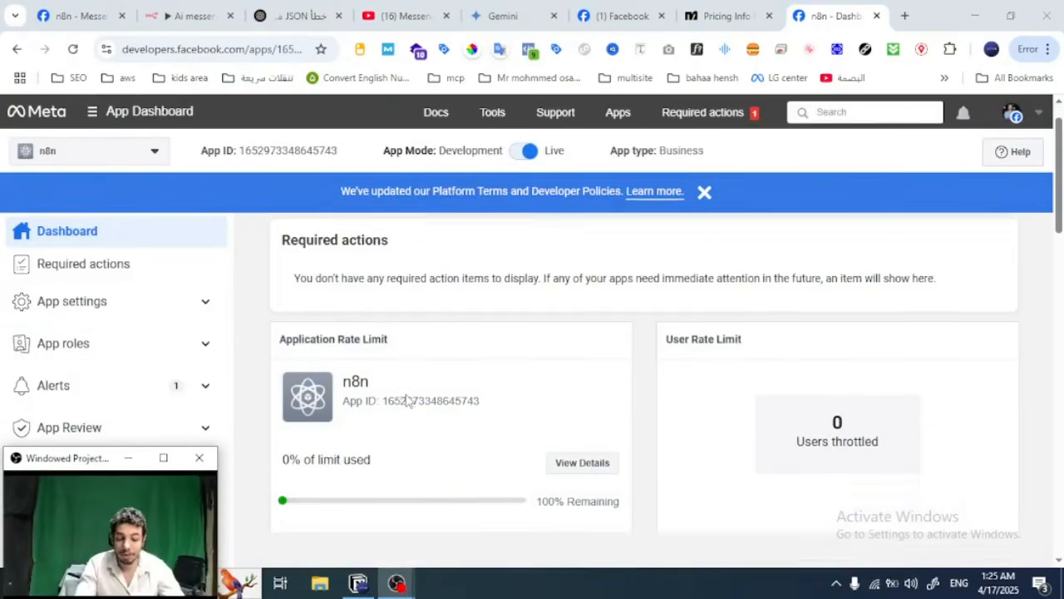
scroll(406, 401, down, 1)
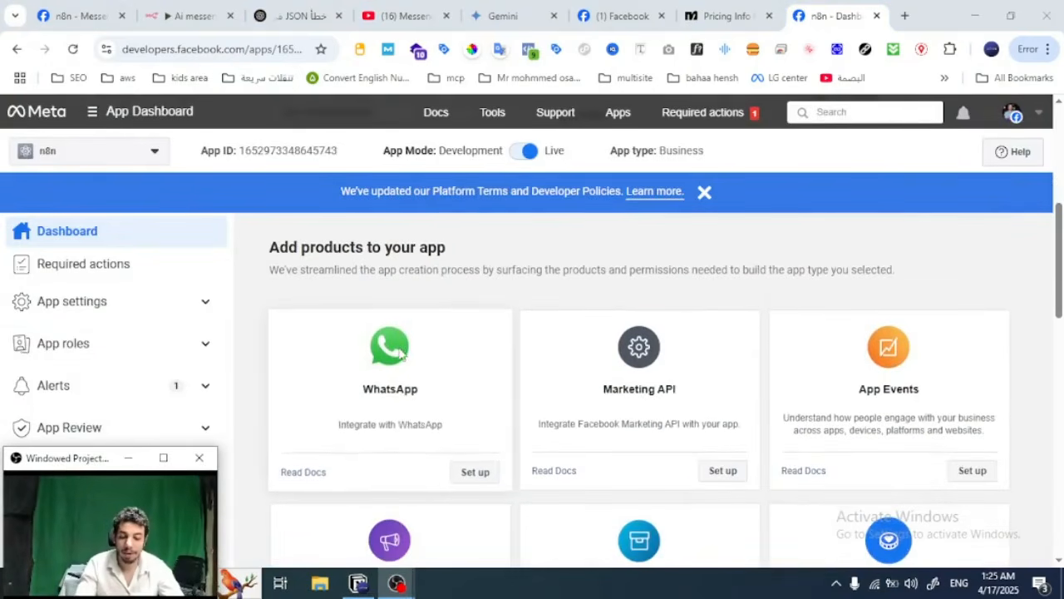
Step: Look through the products that can be added to the n8n app and the rate limit overview on its dashboard
scroll(727, 359, down, 4)
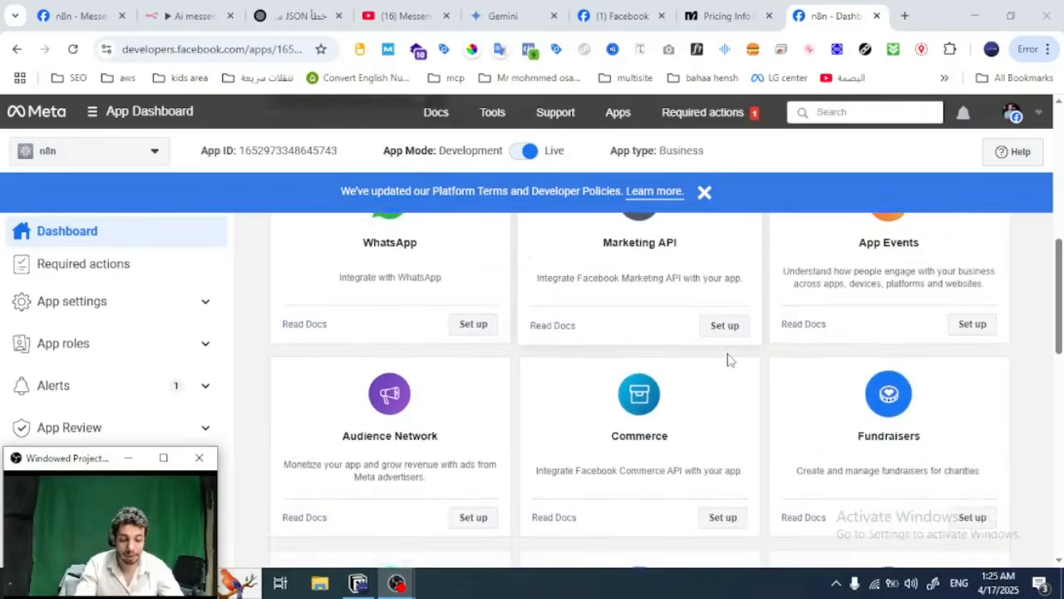
scroll(728, 359, down, 1)
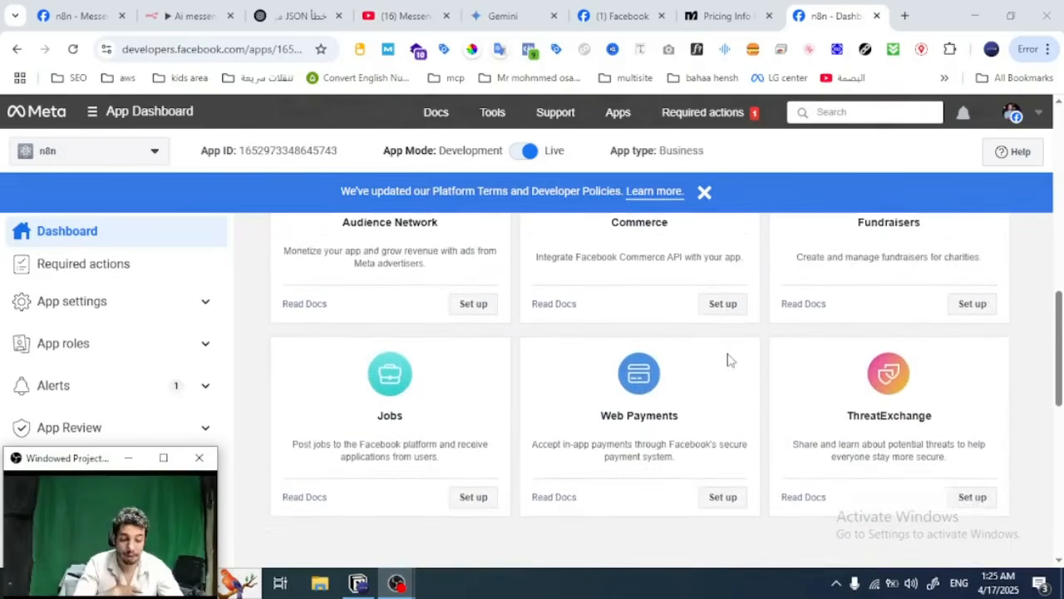
scroll(727, 359, up, 5)
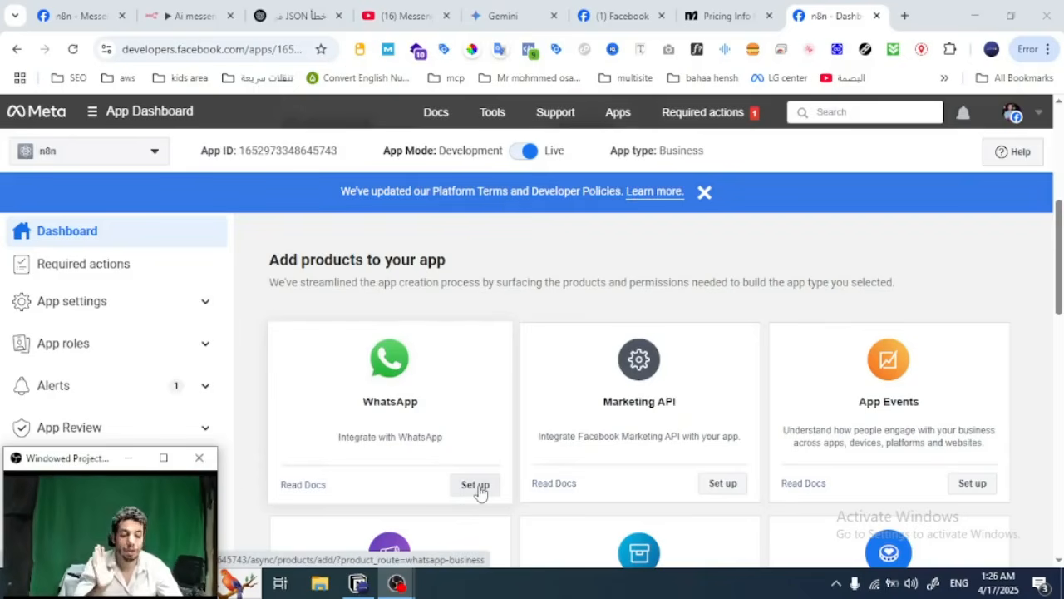
scroll(551, 357, up, 5)
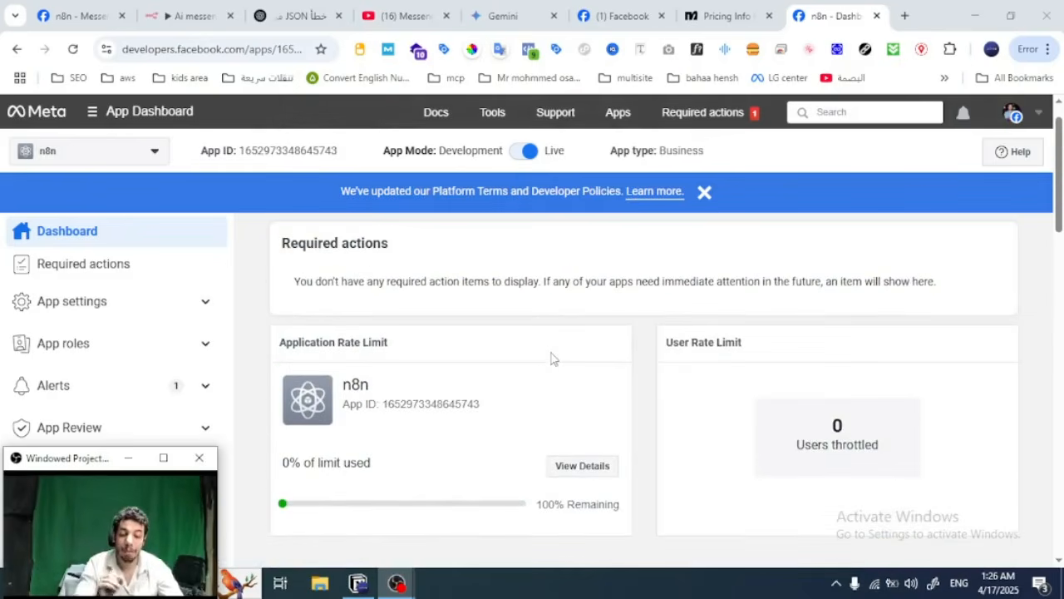
scroll(552, 357, down, 3)
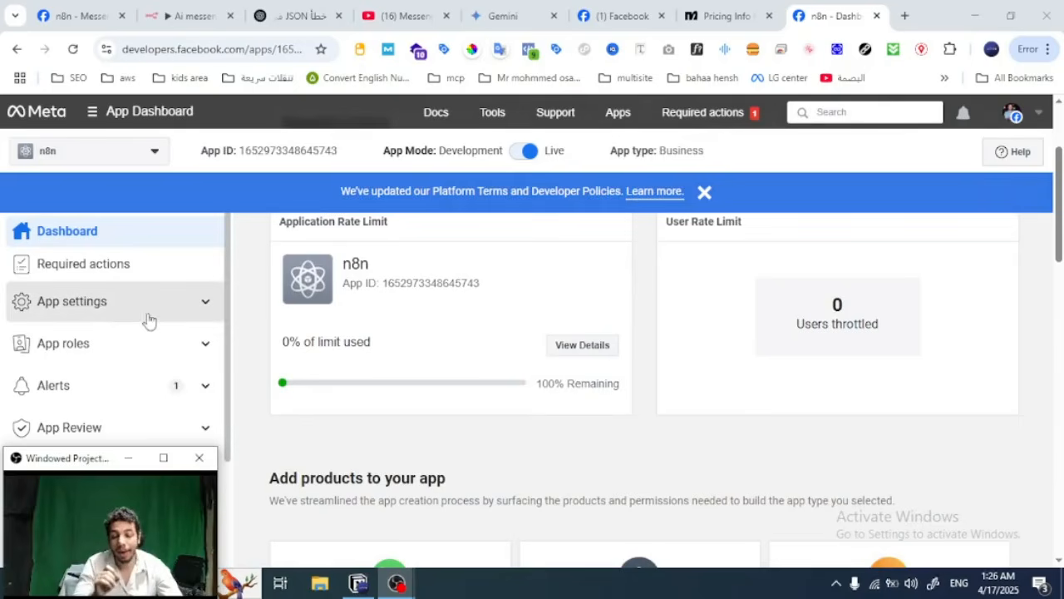
Step: Open the n8n app's basic settings and locate its Privacy Policy URL
click(112, 323)
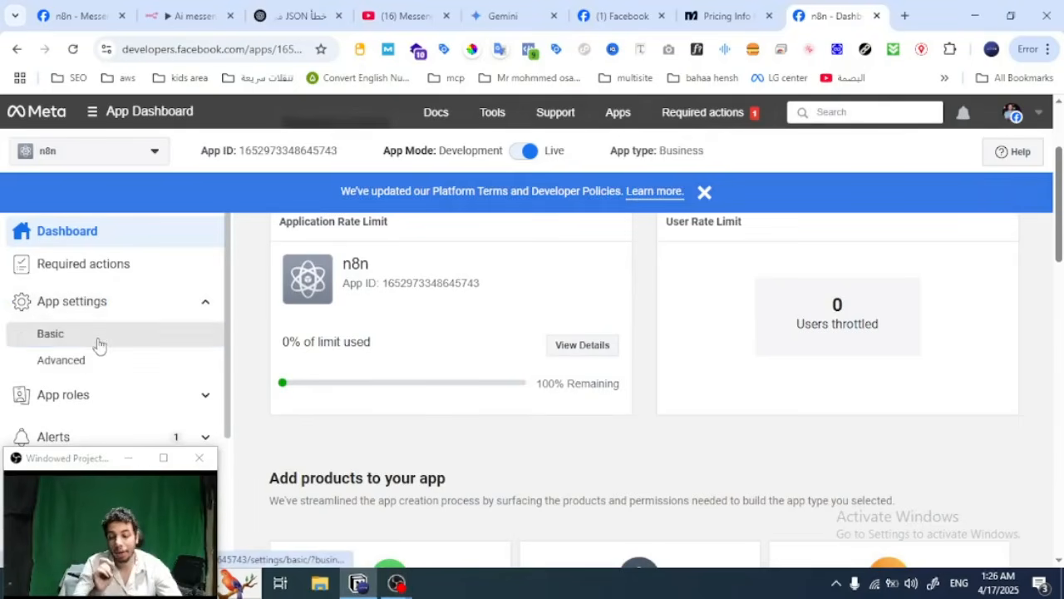
click(97, 345)
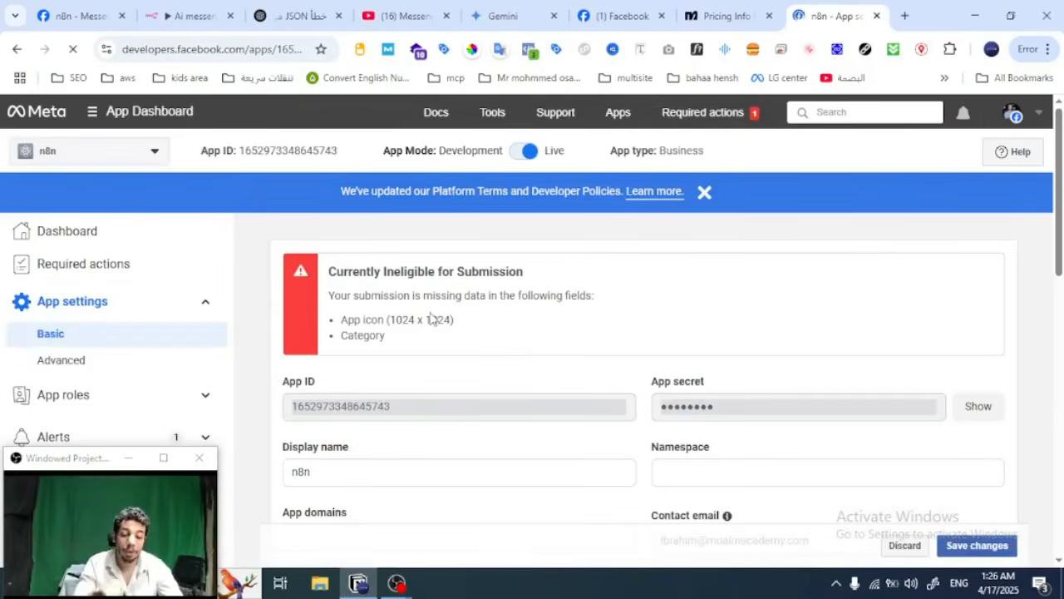
scroll(427, 316, down, 1)
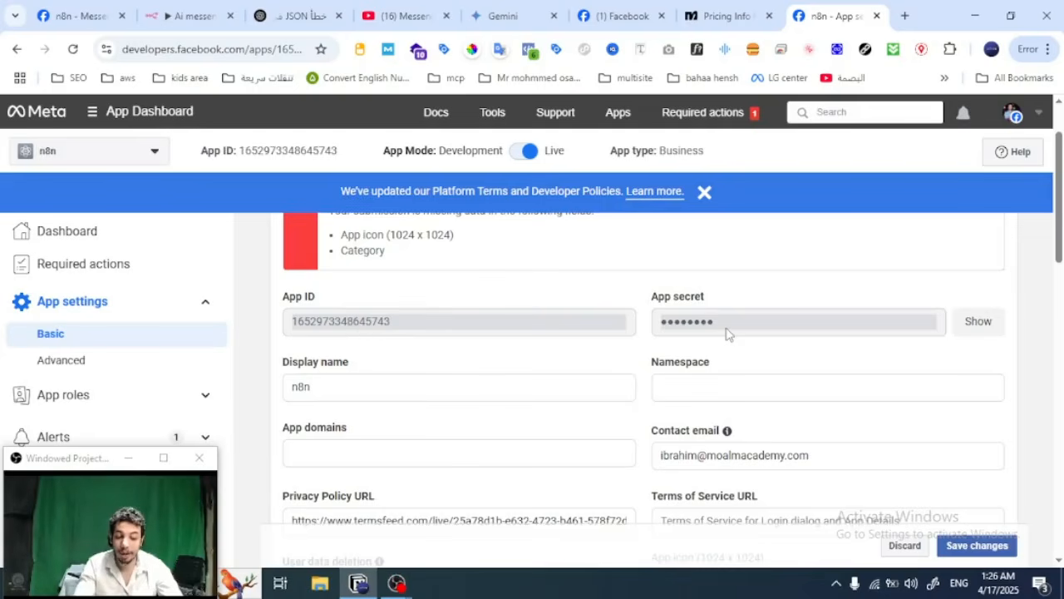
scroll(726, 333, down, 2)
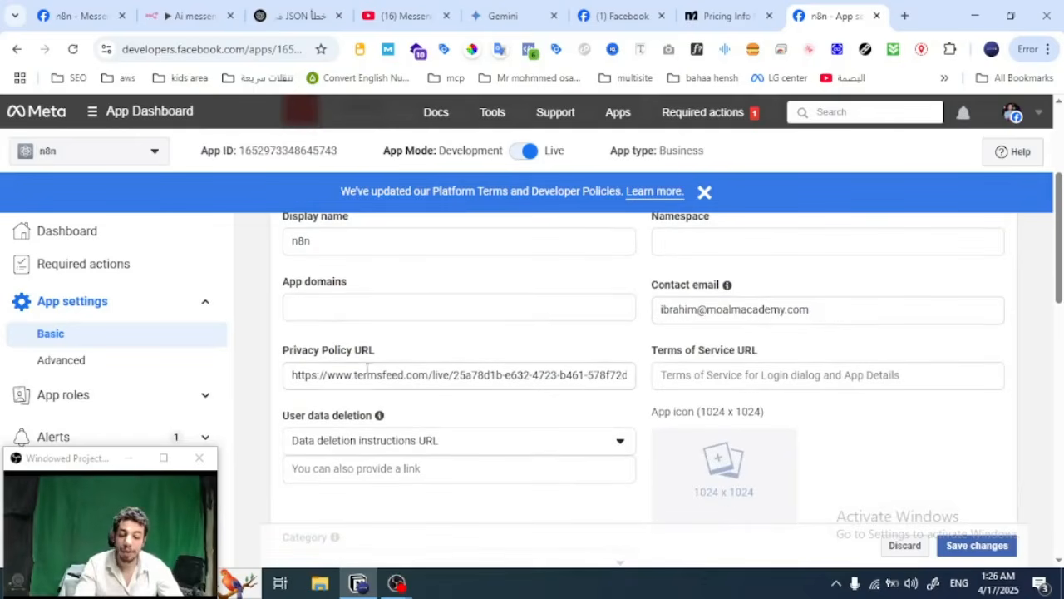
Step: Visit termsfeed.com from the address in the Privacy Policy URL, and return to the app's basic settings
drag(355, 374, 429, 378)
right_click(423, 380)
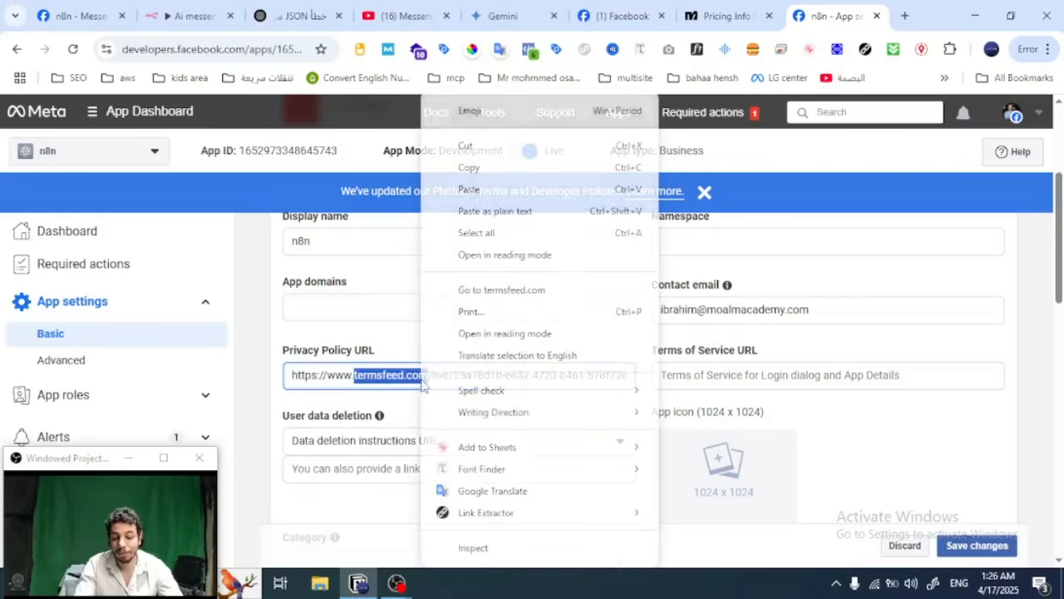
click(524, 290)
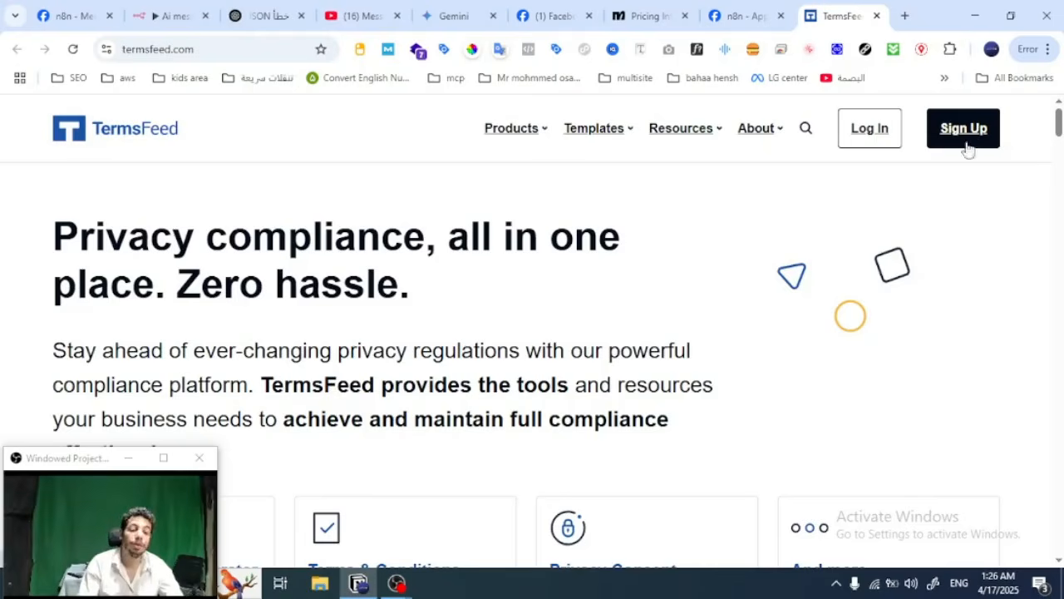
click(750, 10)
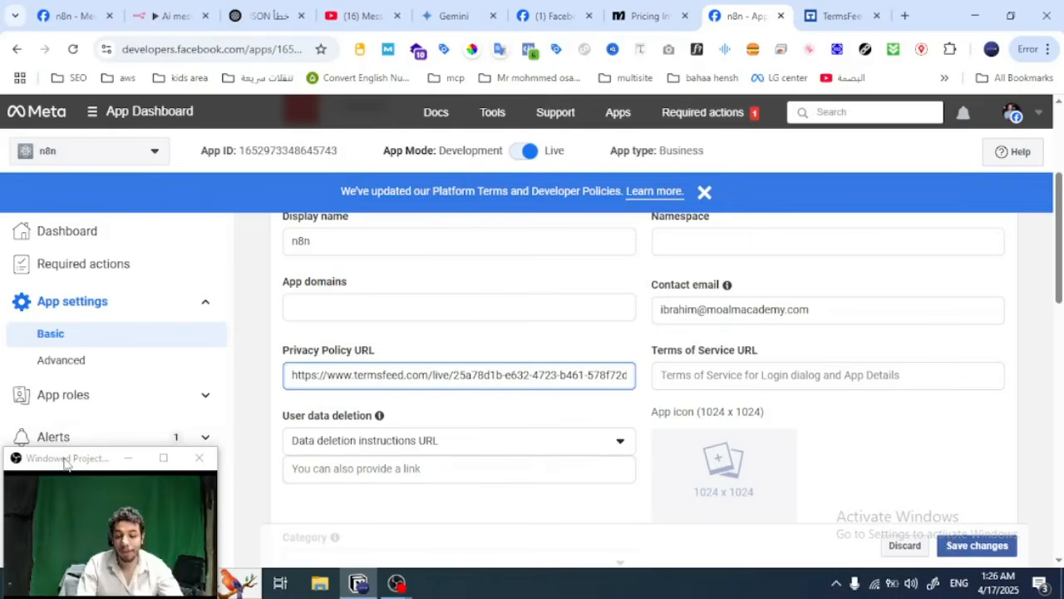
Step: Return to the n8n app's dashboard and open the API settings of its Messenger product
drag(66, 462, 929, 379)
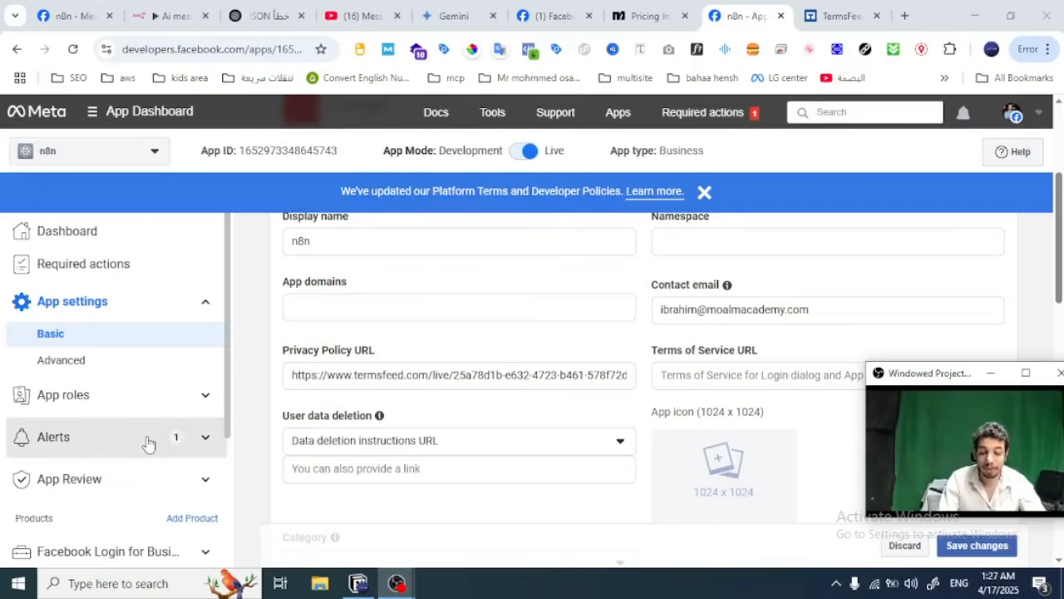
scroll(158, 407, down, 3)
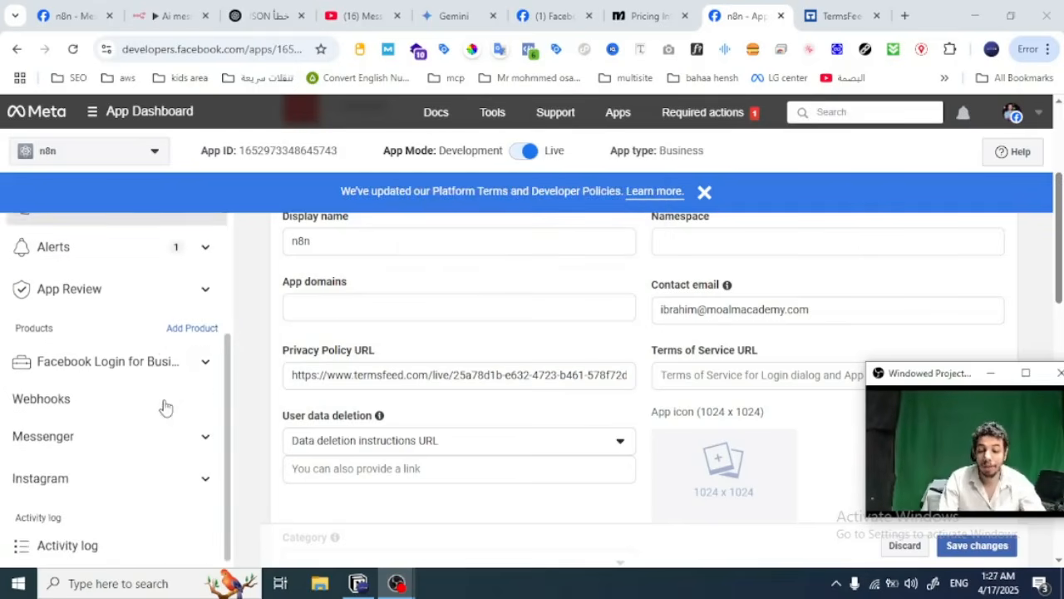
scroll(138, 332, up, 3)
click(158, 245)
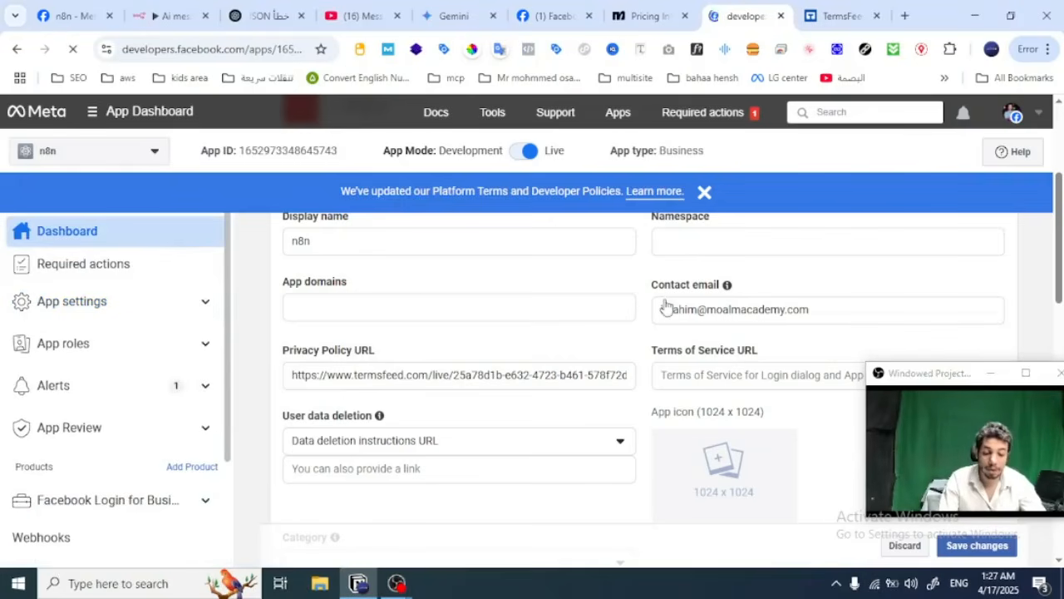
scroll(665, 306, down, 3)
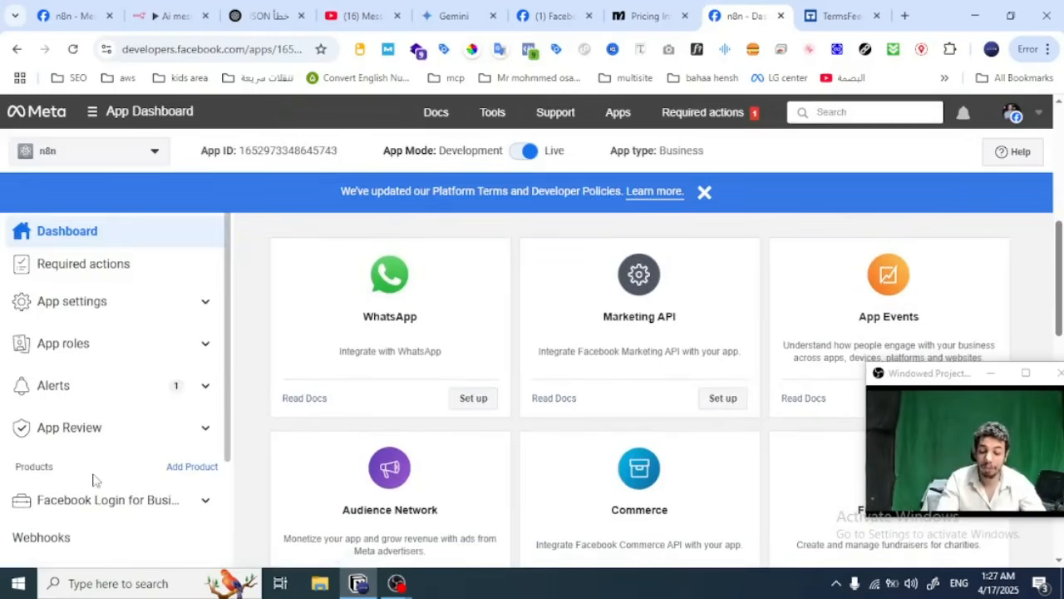
scroll(125, 478, down, 3)
click(70, 439)
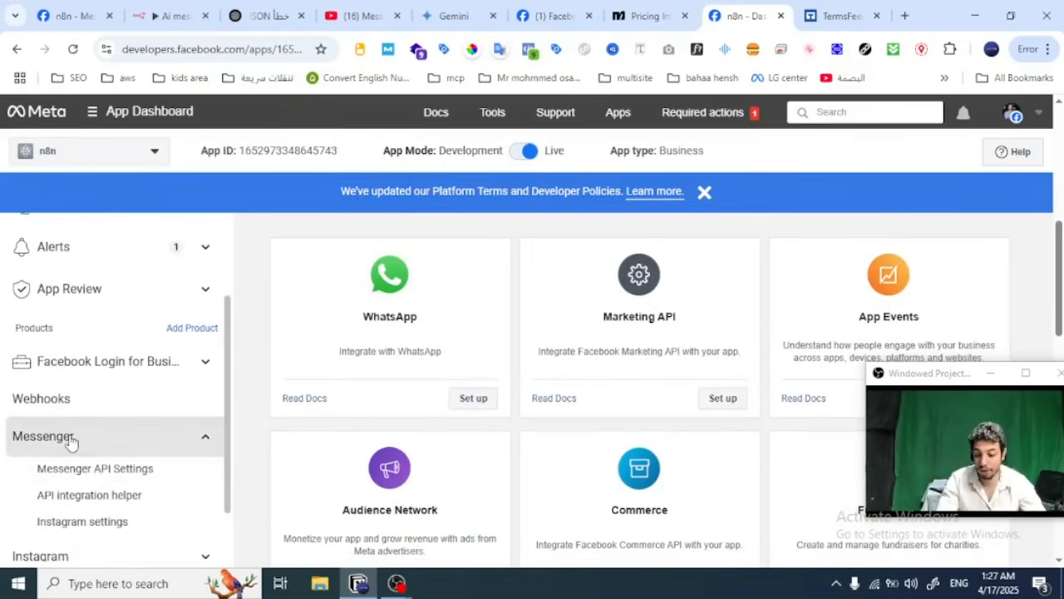
click(68, 470)
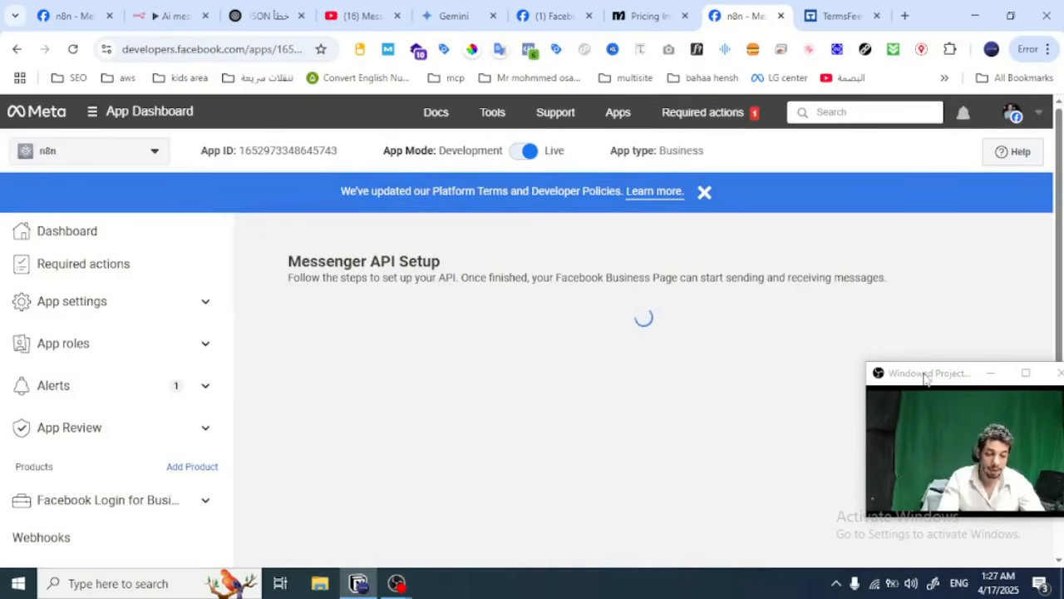
Step: Expand the Configure webhooks section and compare its callback URL with the test URL of the Webhook node in n8n
drag(924, 376, 915, 45)
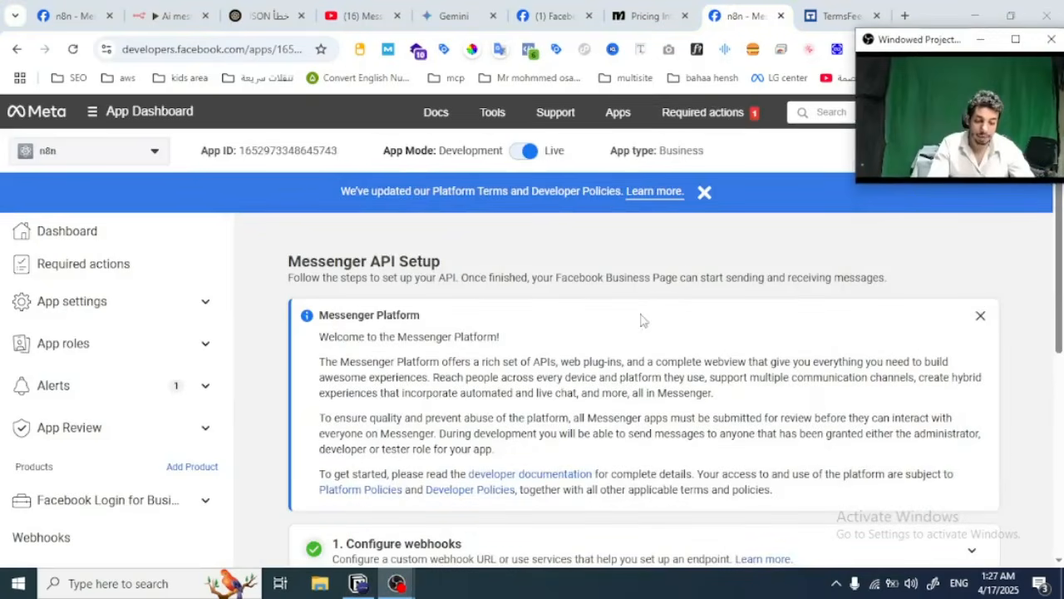
scroll(641, 320, down, 5)
scroll(641, 320, up, 3)
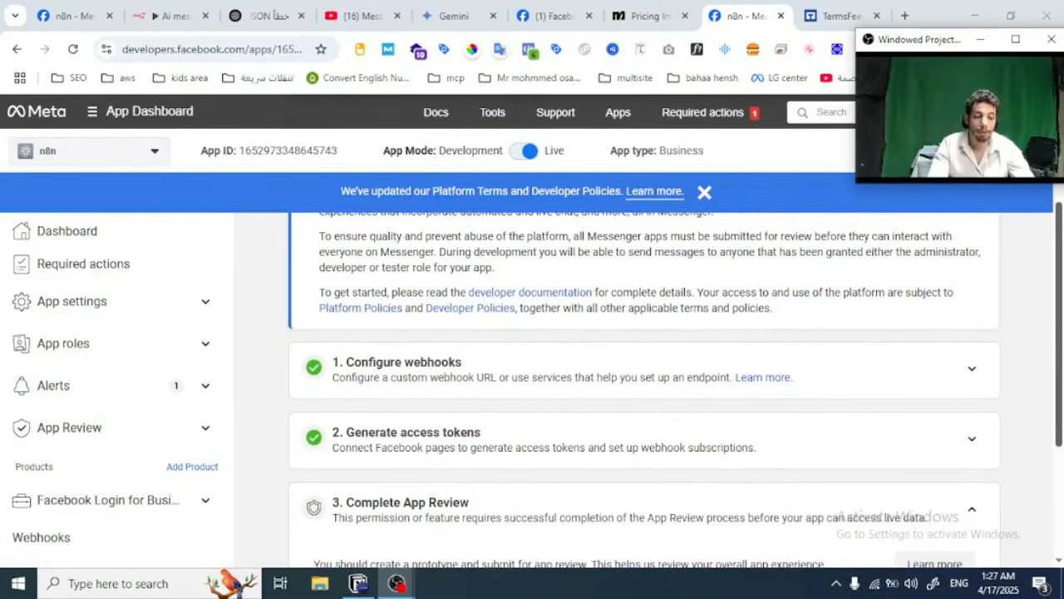
click(971, 371)
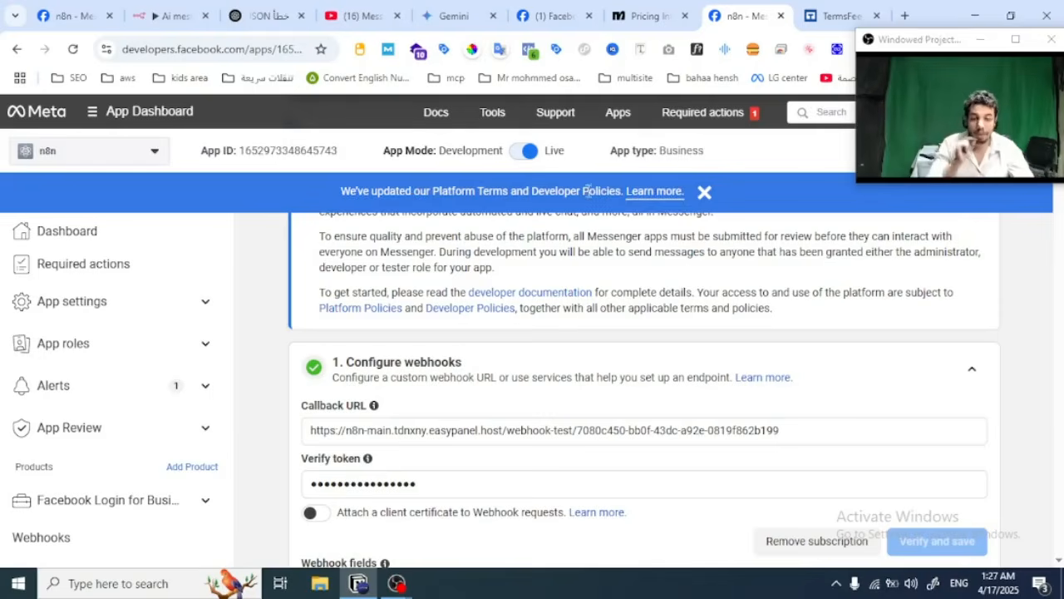
click(169, 16)
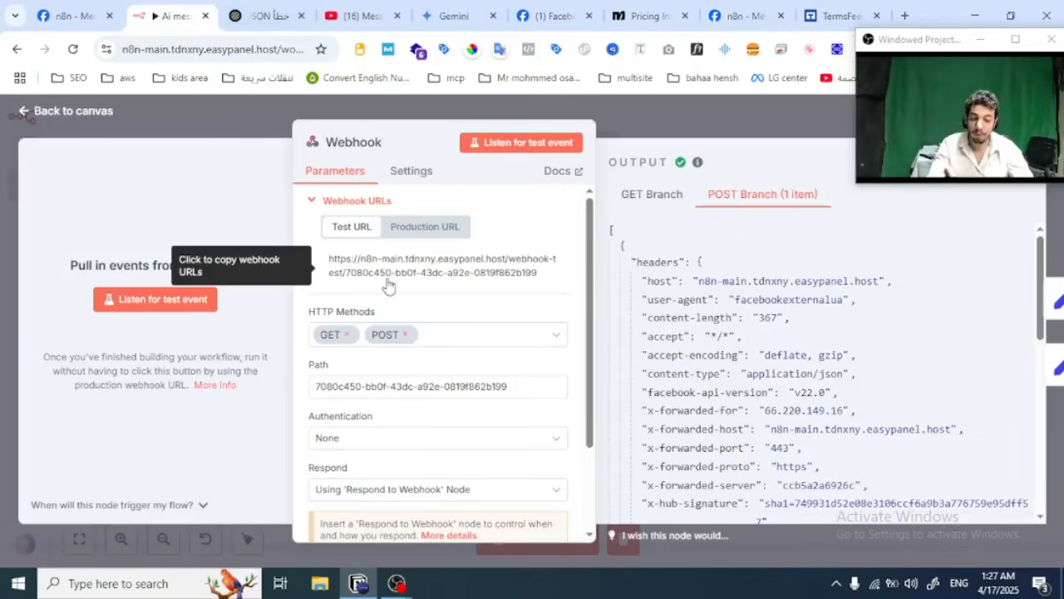
click(747, 14)
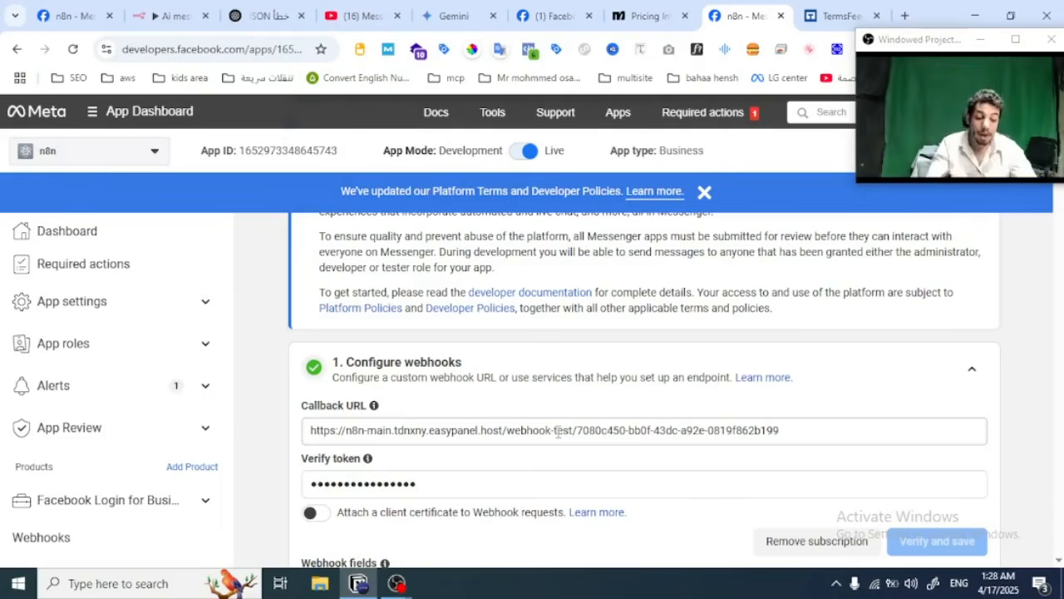
Step: Enter a new verify token for the Messenger webhook configuration
scroll(606, 547, down, 1)
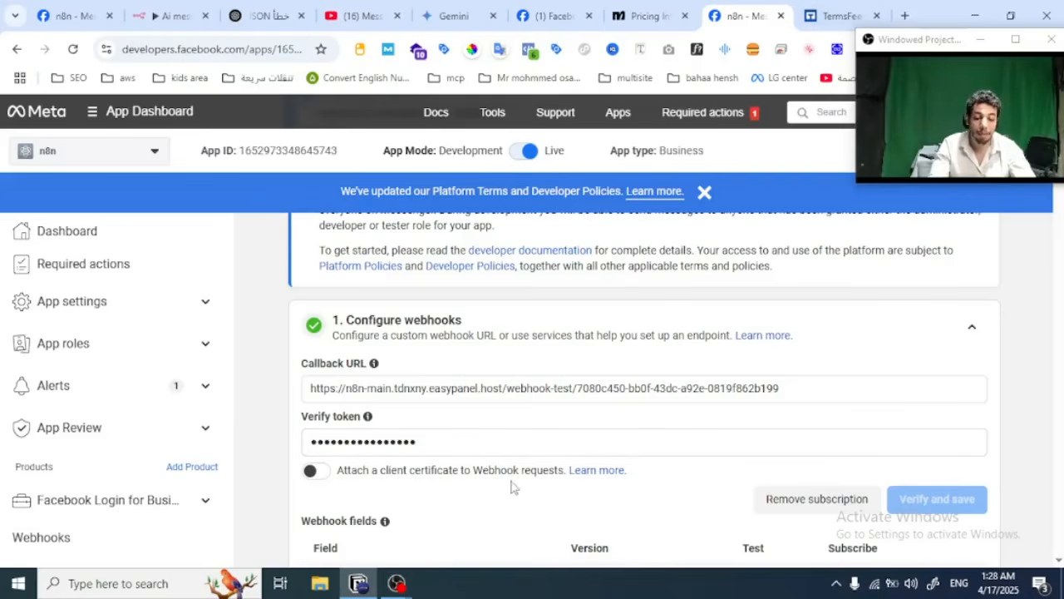
click(520, 442)
text(a)
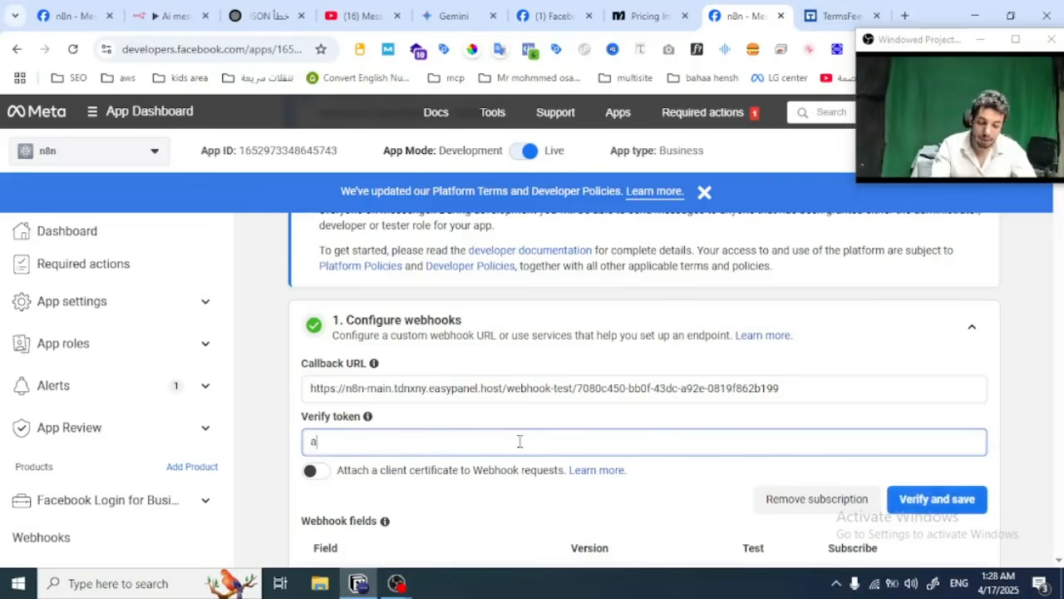
text(bc123)
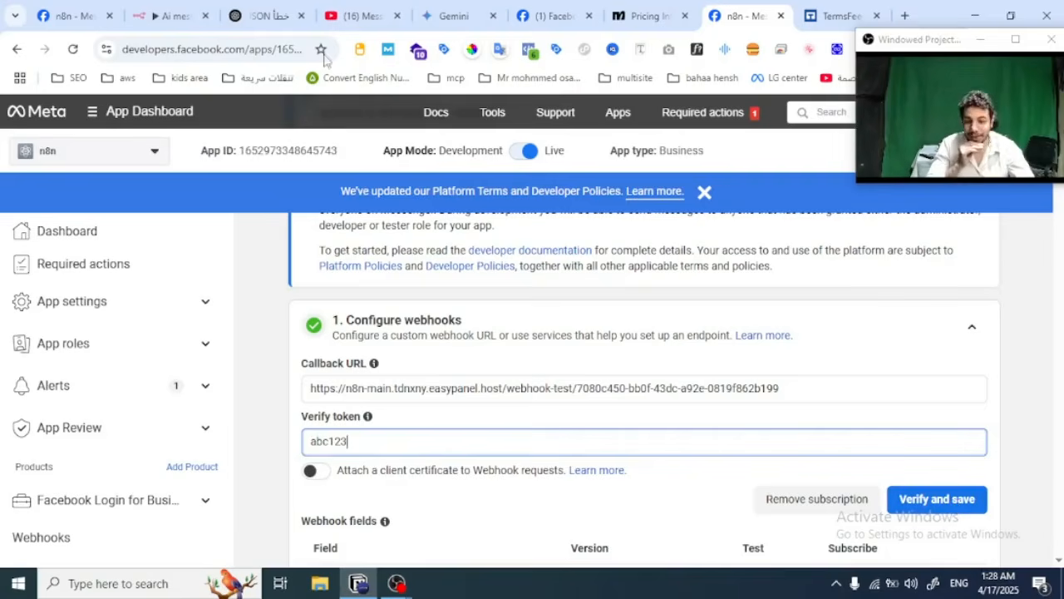
Step: Start listening for a test event on the Webhook node in n8n, and return to the Meta app's webhook configuration
click(168, 16)
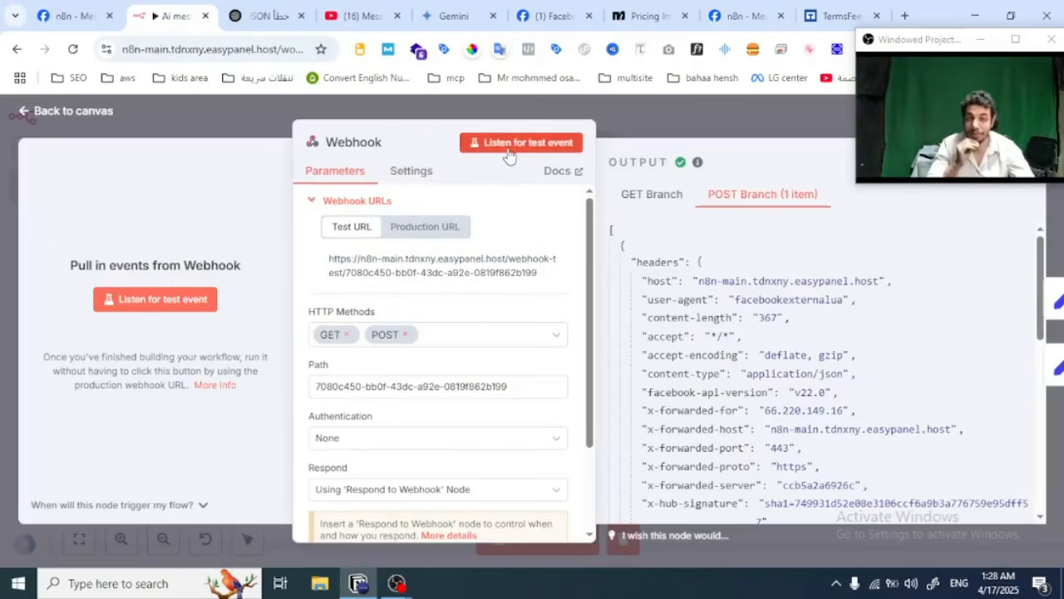
click(158, 301)
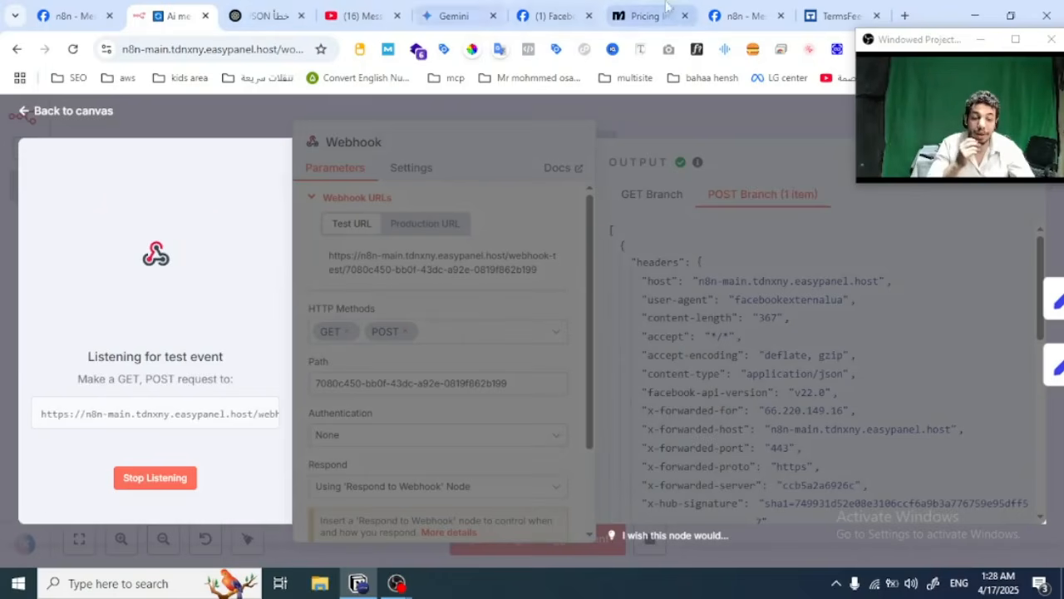
click(737, 8)
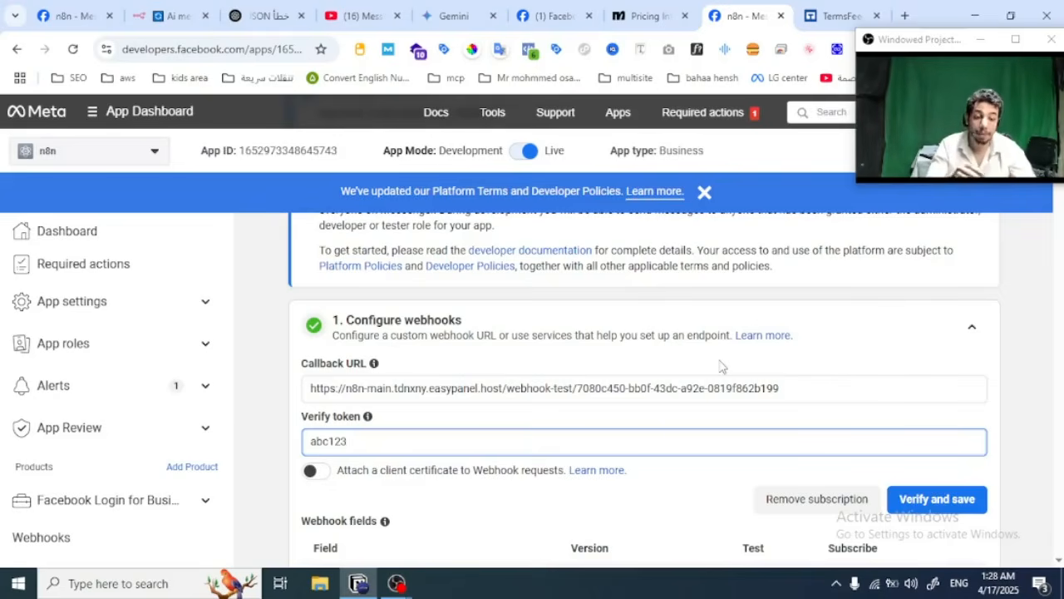
mouse_move(522, 156)
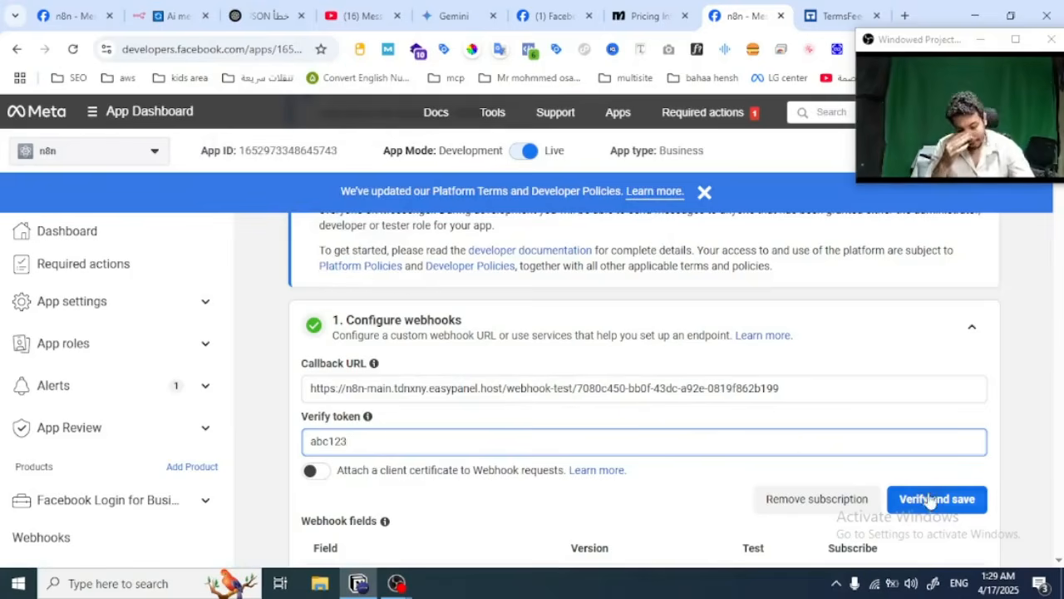
Step: Create a blank workflow in n8n and show the Import from File option among its workflow actions
click(170, 16)
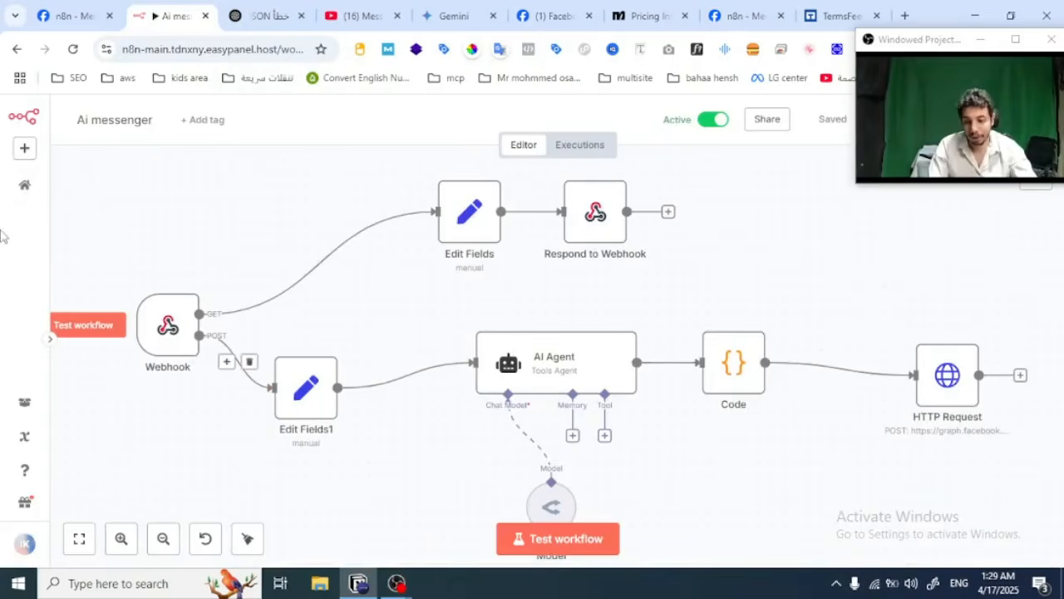
click(25, 154)
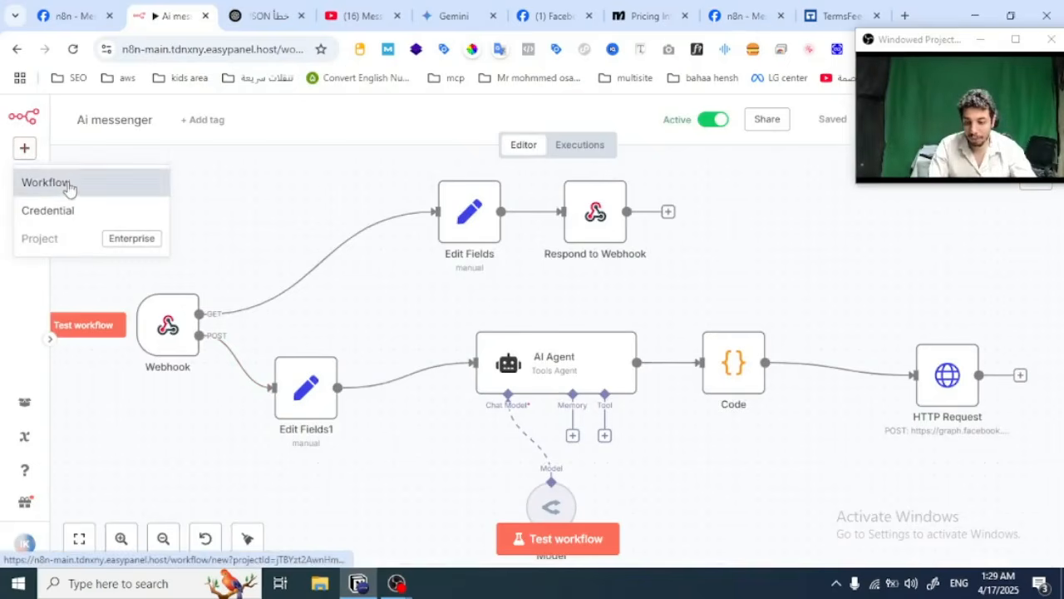
click(66, 185)
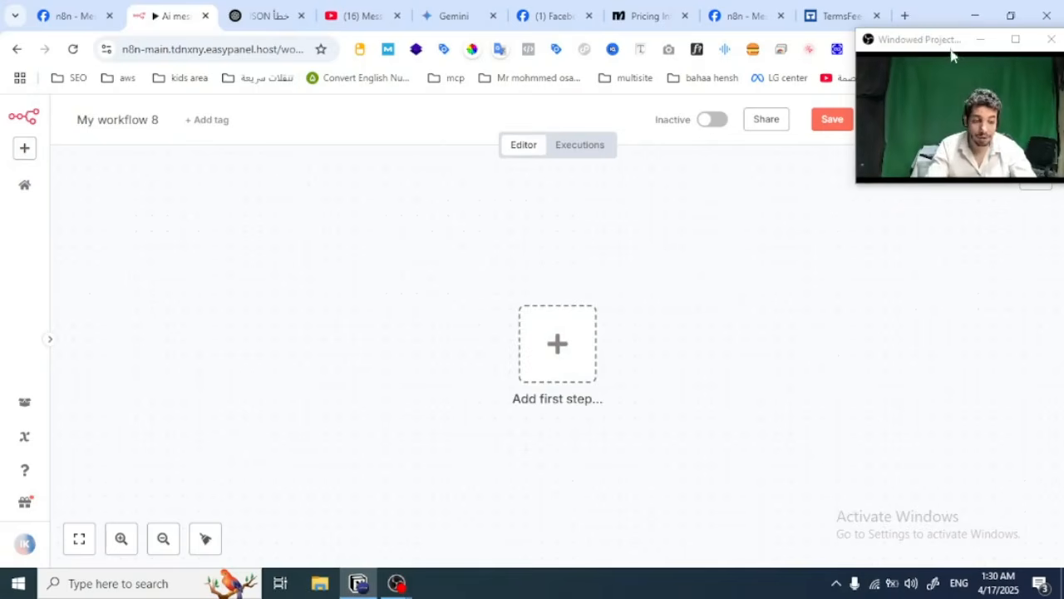
drag(950, 43, 953, 271)
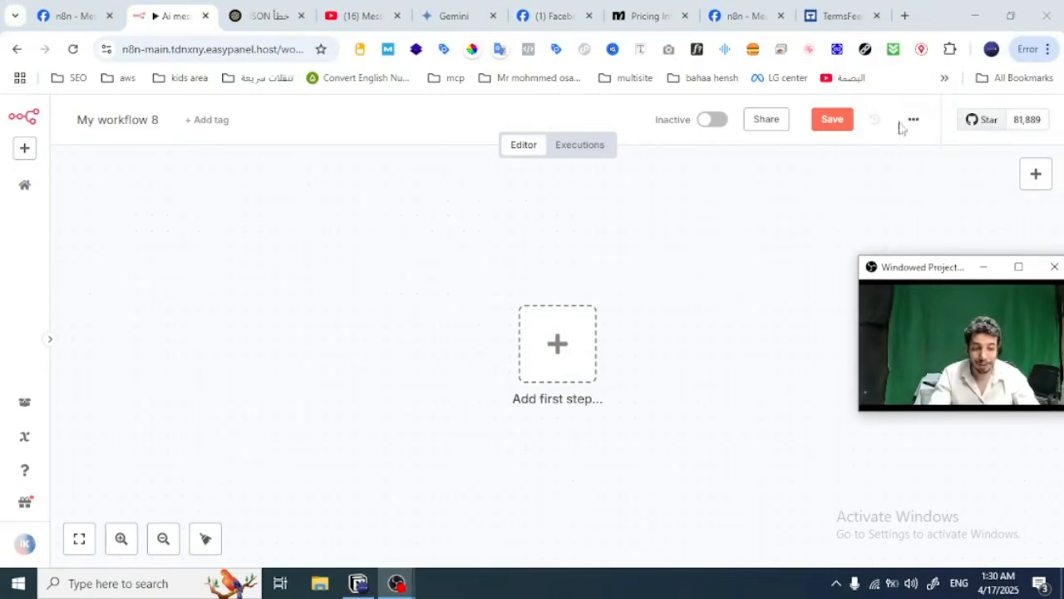
click(913, 122)
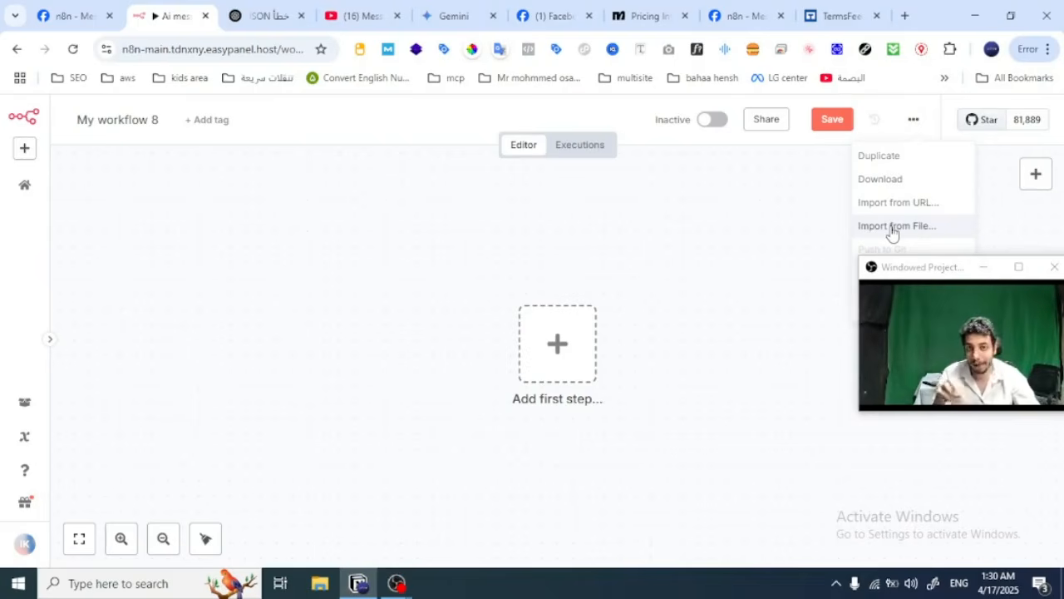
Step: View the Ai messenger workflow from the n8n overview and return to the workflow list
click(24, 185)
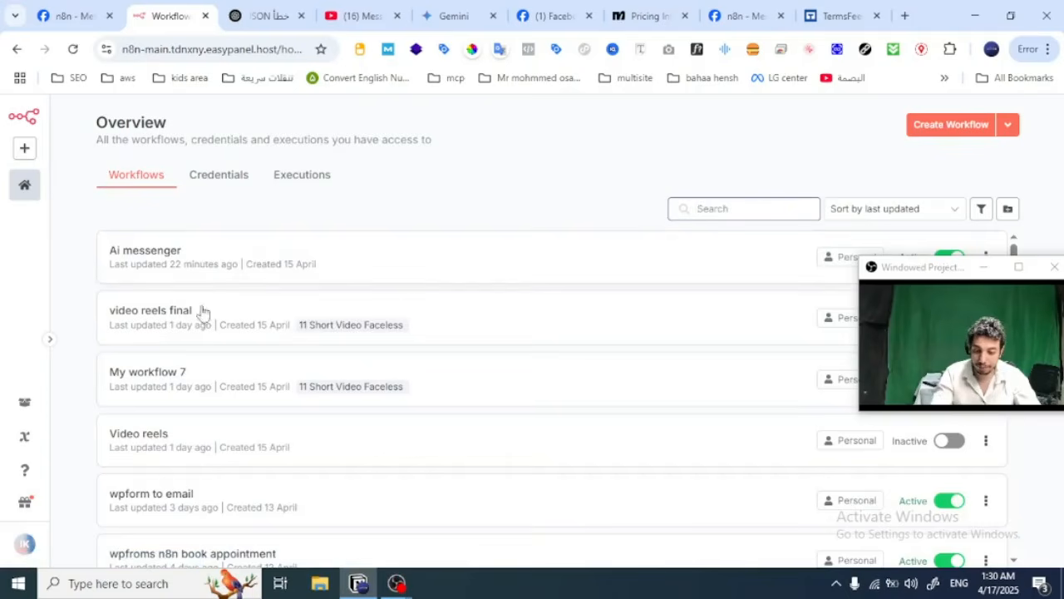
click(184, 264)
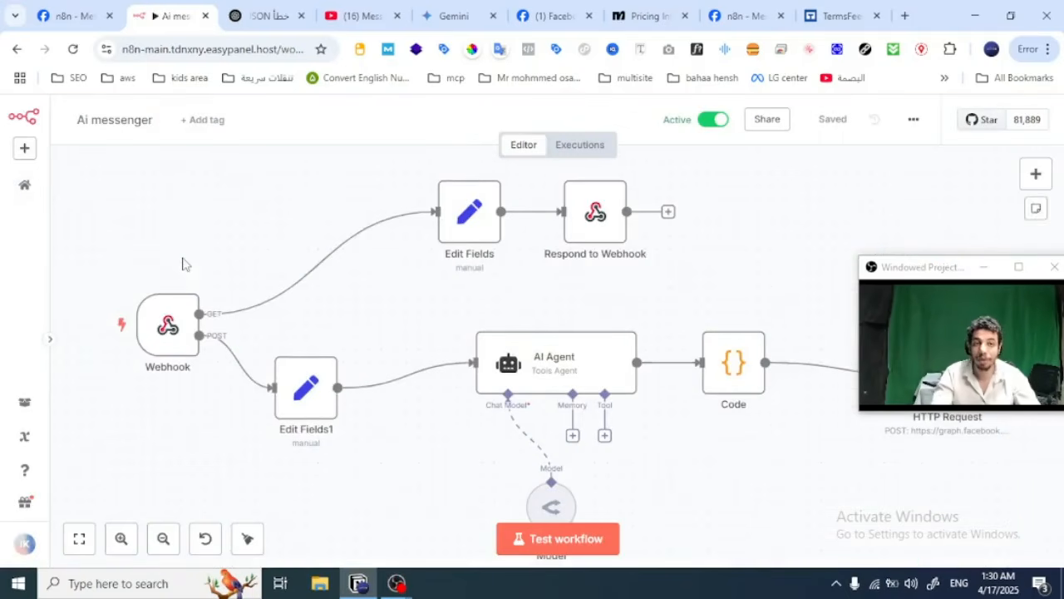
click(22, 188)
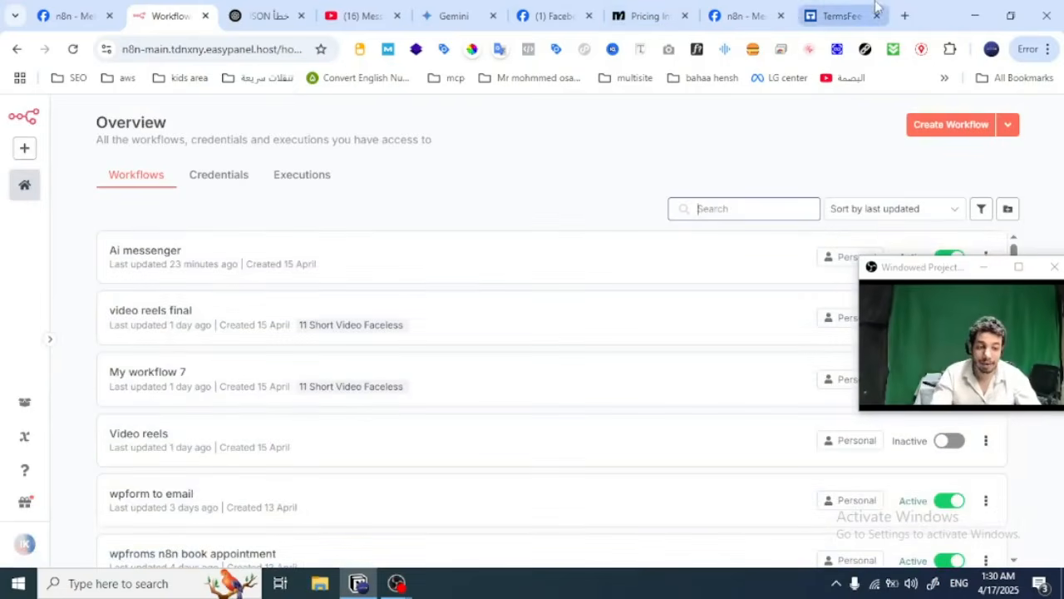
Step: Search the web for n8n in a new browser tab and open the official n8n.io website
click(905, 15)
text(n8n)
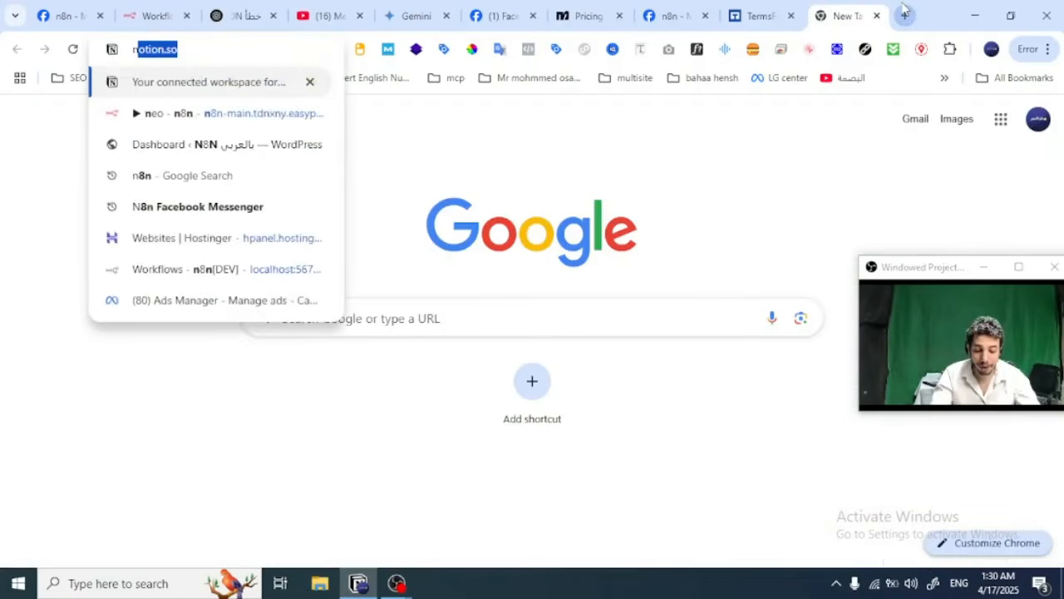
key(Delete)
key(Return)
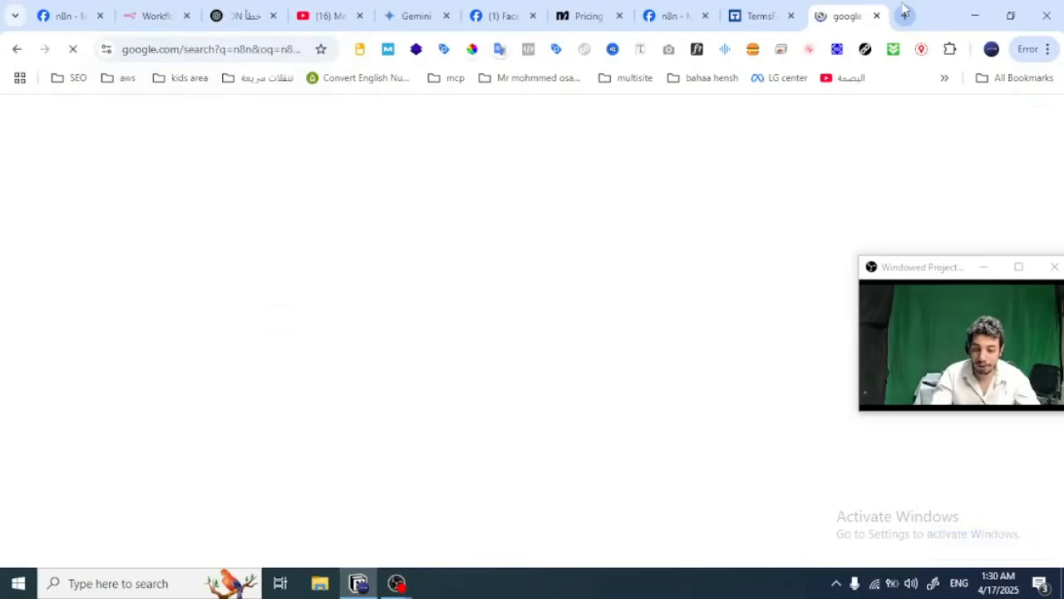
scroll(171, 400, down, 3)
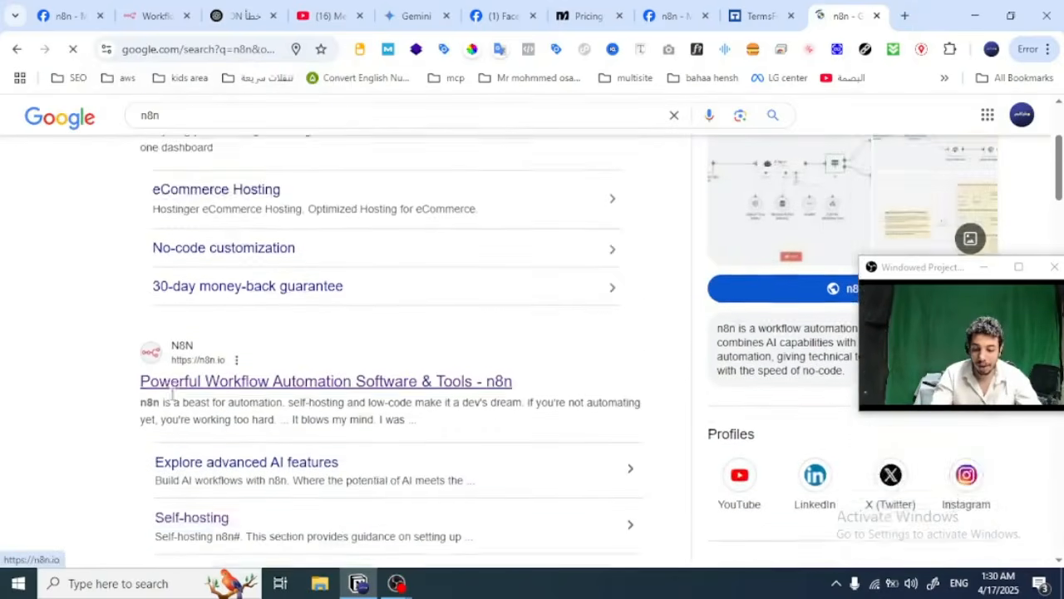
click(262, 298)
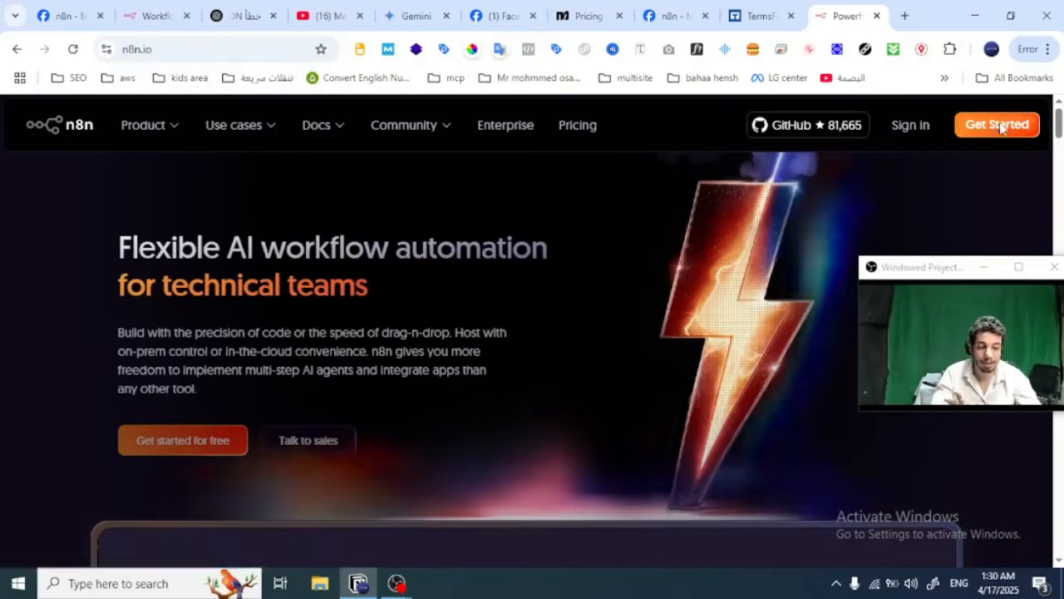
Step: Open the n8n Cloud registration form and look through the fields required for the free 14-day trial
click(1001, 126)
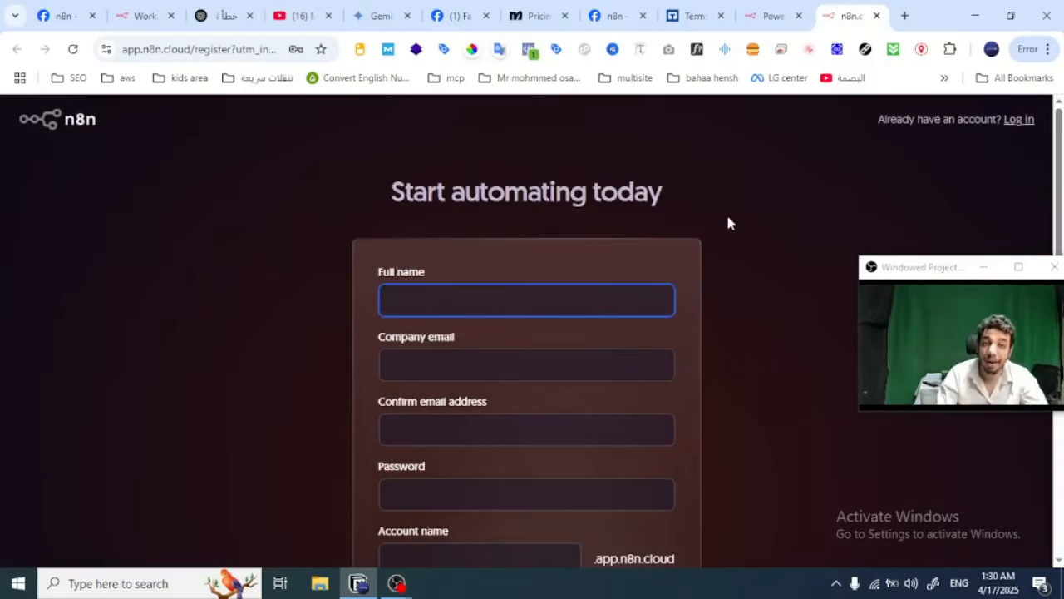
scroll(727, 223, down, 1)
scroll(727, 223, down, 4)
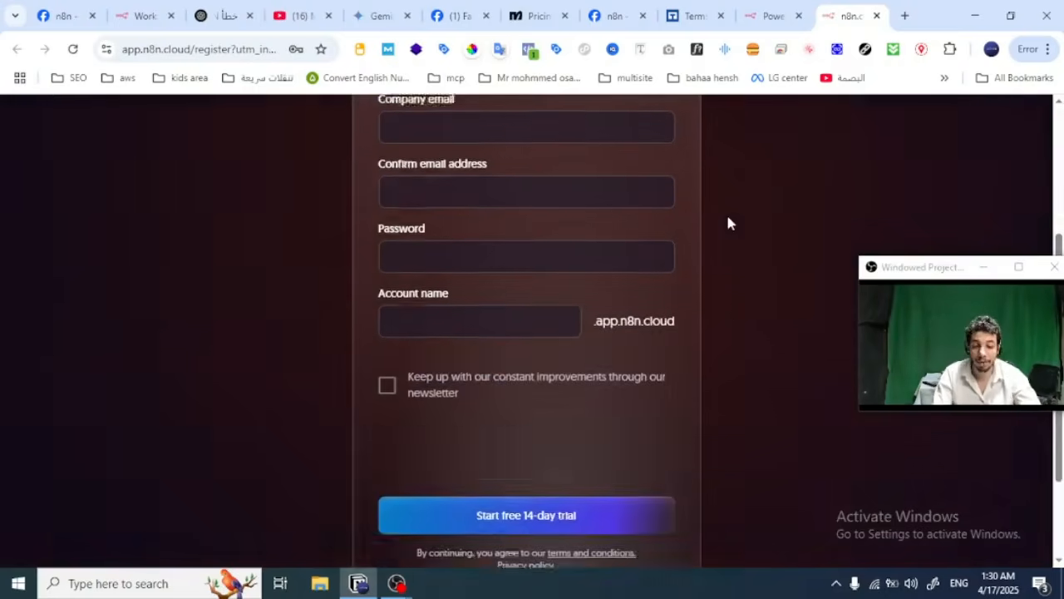
scroll(728, 223, up, 5)
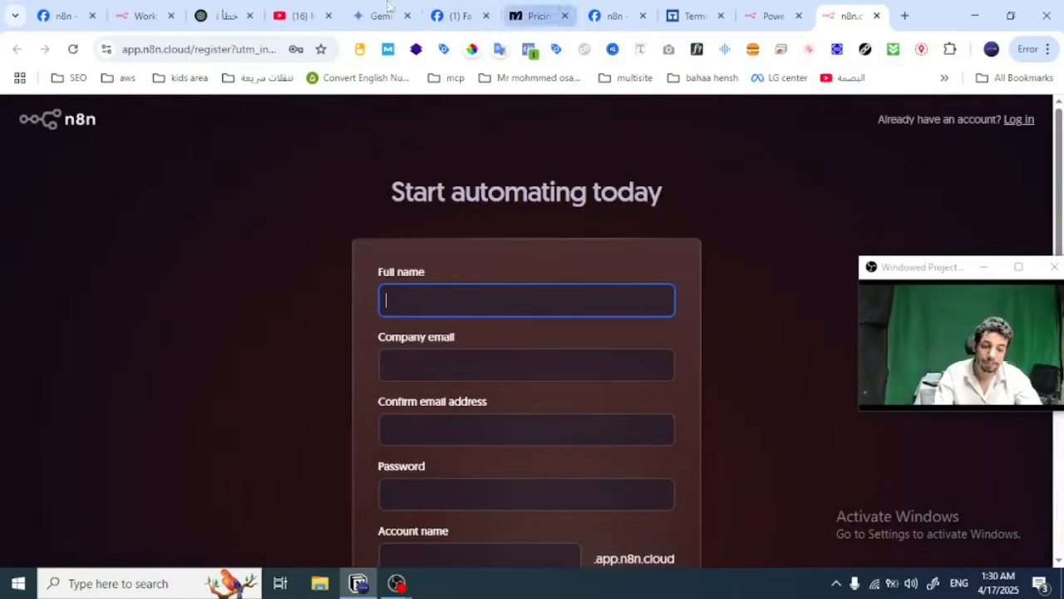
Step: Return to the self-hosted n8n overview, create a new blank workflow and open its workflow actions
click(794, 10)
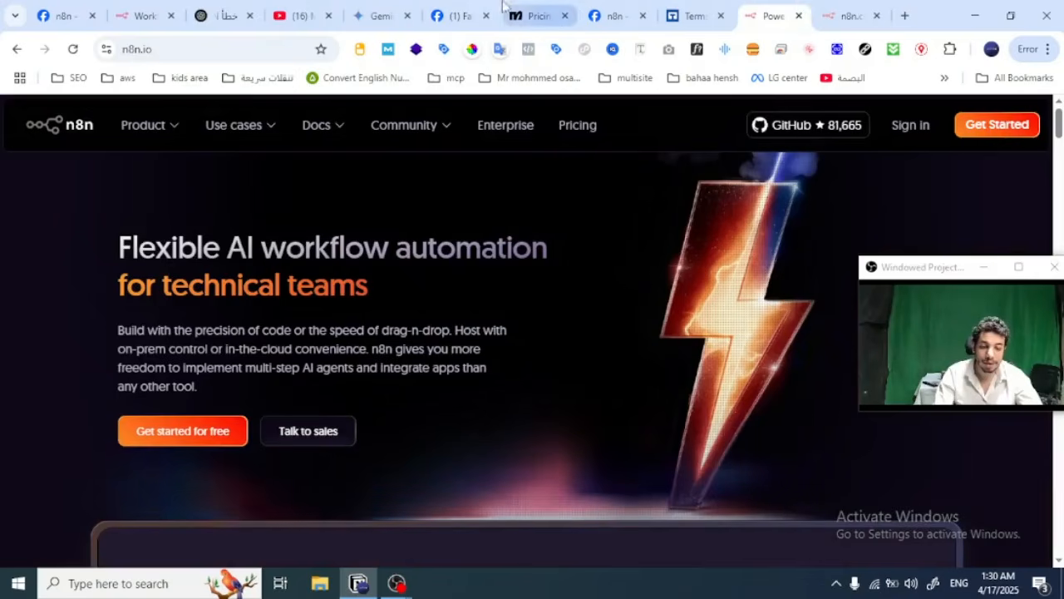
click(148, 8)
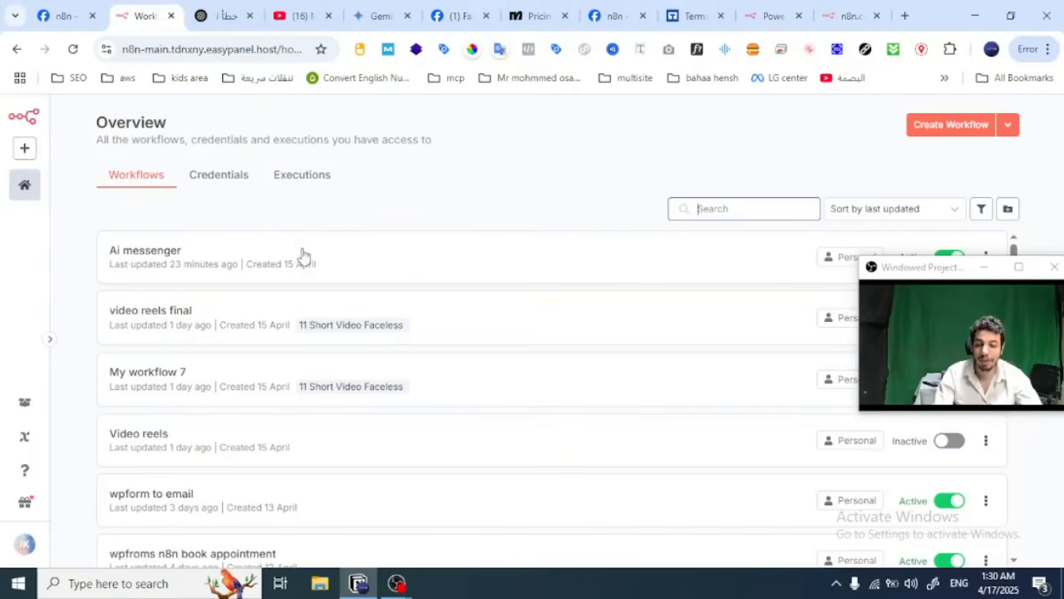
click(960, 128)
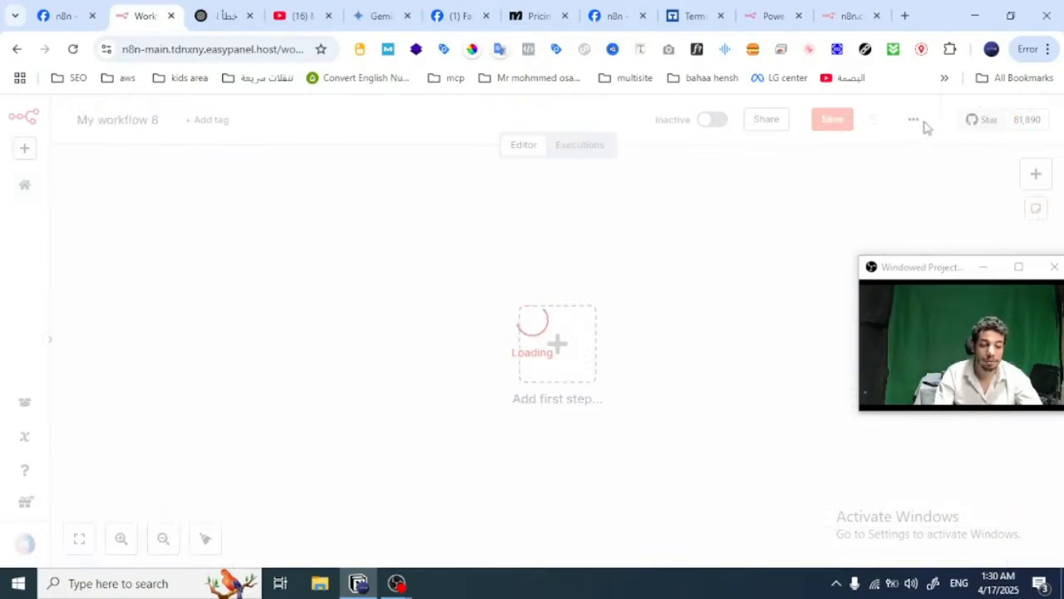
click(916, 122)
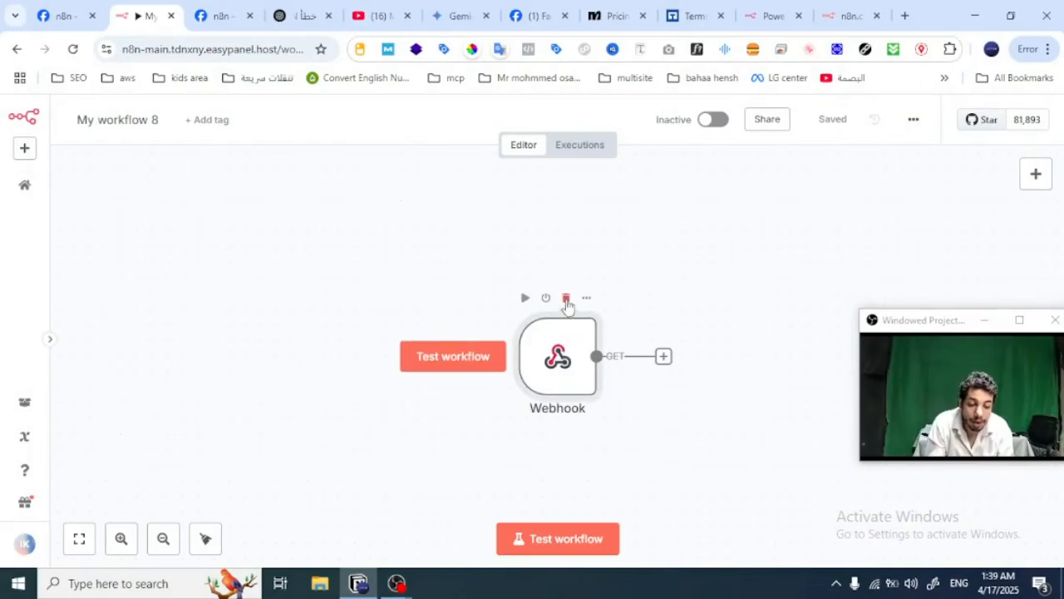
Step: Delete the existing Webhook node from My workflow 8 and add a new Webhook trigger in its place
click(566, 299)
click(555, 343)
text(w)
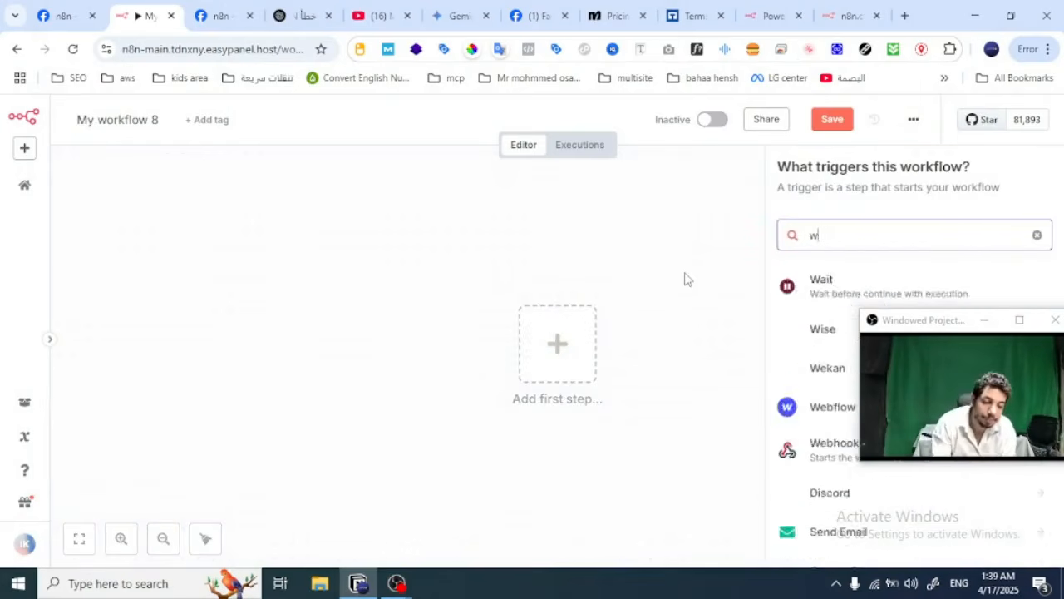
text(eb)
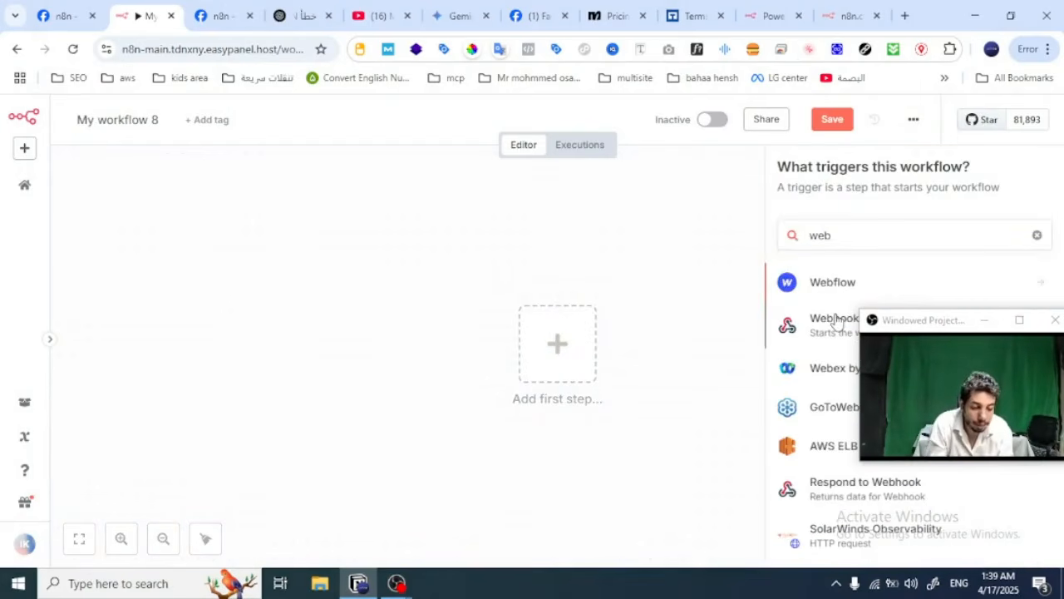
click(835, 324)
Step: Copy the new Webhook node's test URL and set it as the callback URL in the Meta app's webhook configuration
click(400, 260)
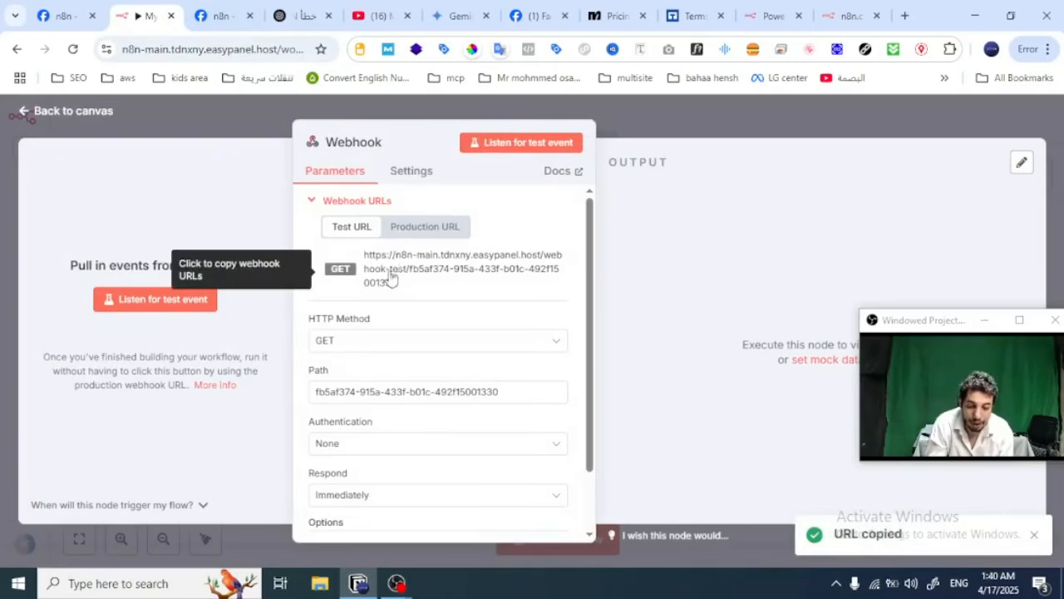
key(ctrl+Tab)
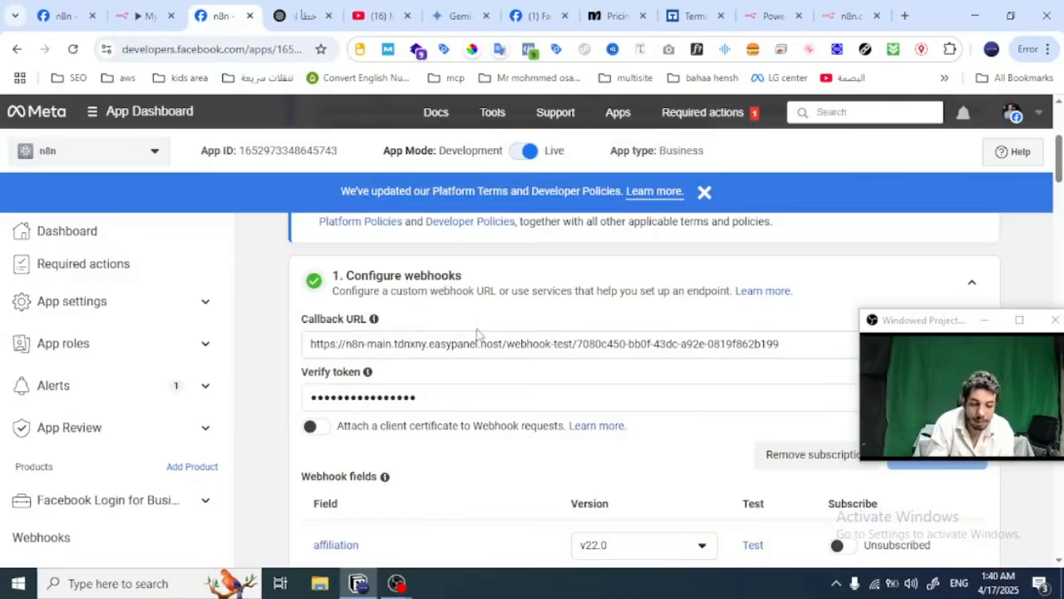
triple_click(478, 343)
key(ctrl+v)
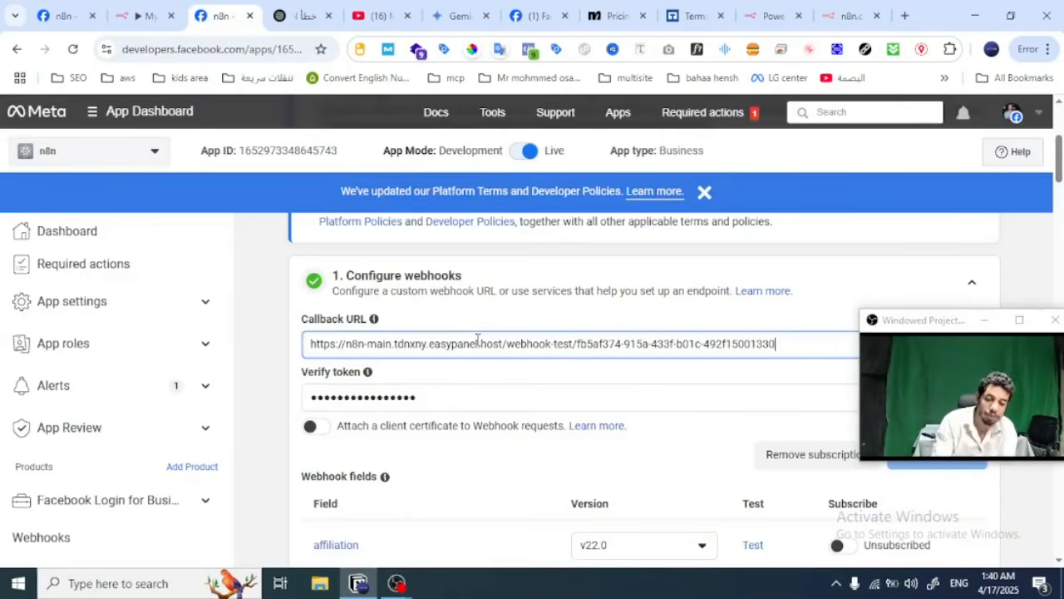
Step: Enter the verify token for the Messenger webhook and submit the configuration for verification
click(555, 404)
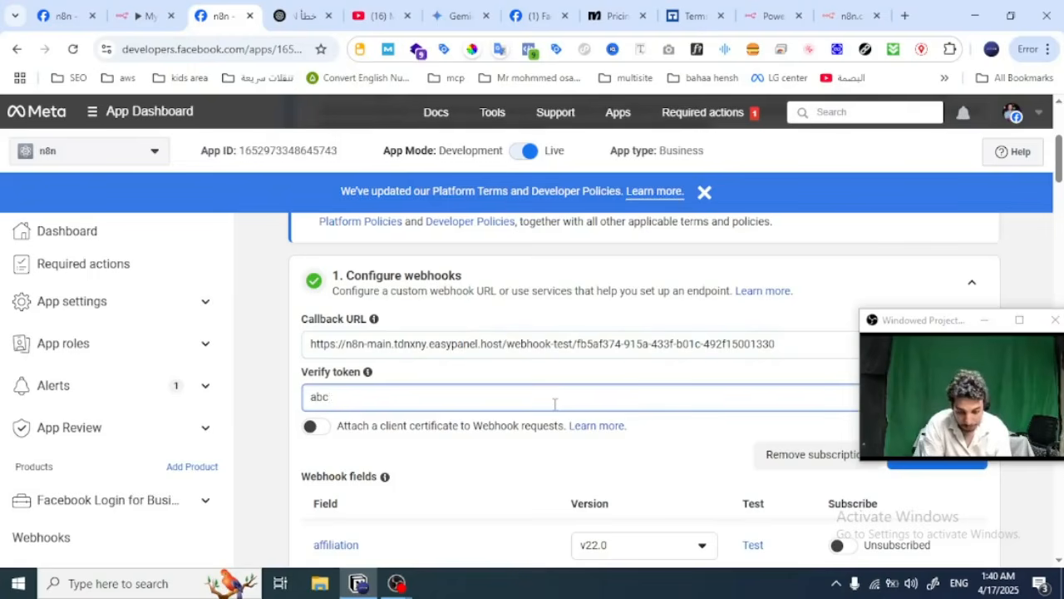
text(123)
drag(944, 320, 64, 366)
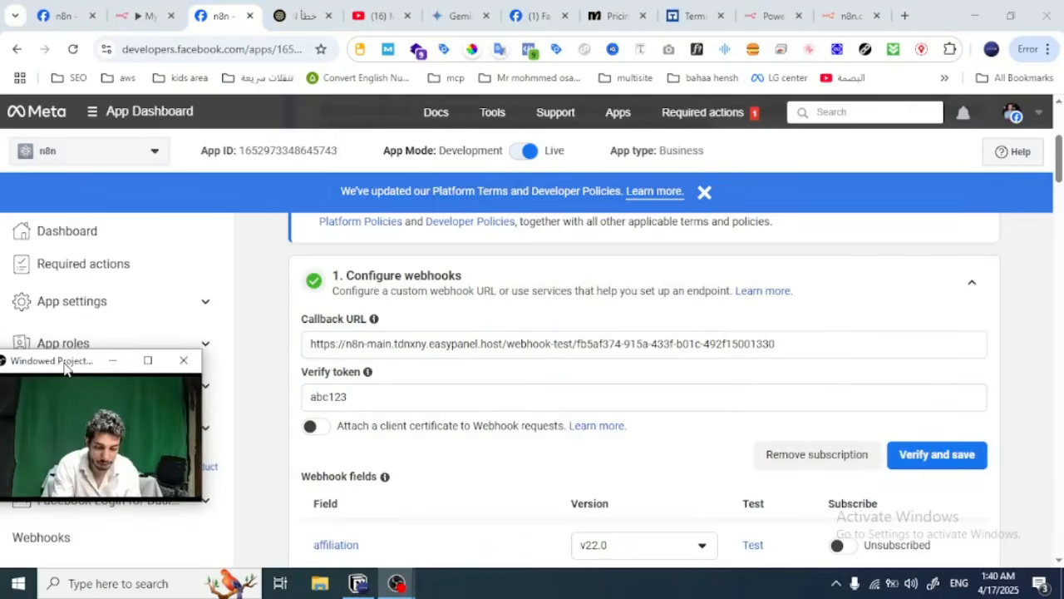
click(923, 459)
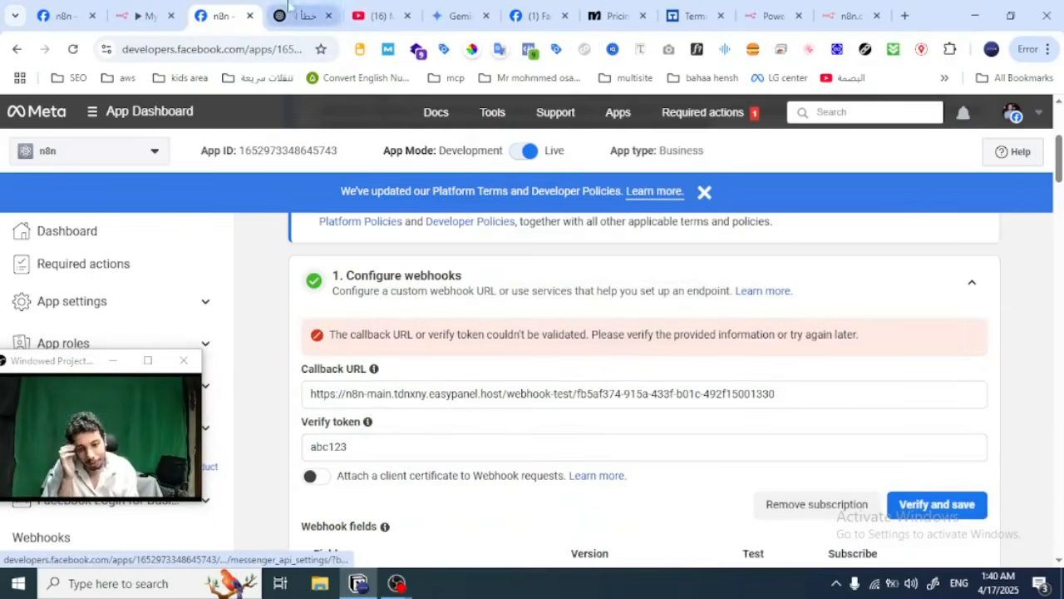
Step: Start listening for a test event on the n8n Webhook node and resubmit the Meta webhook configuration for verification
click(145, 15)
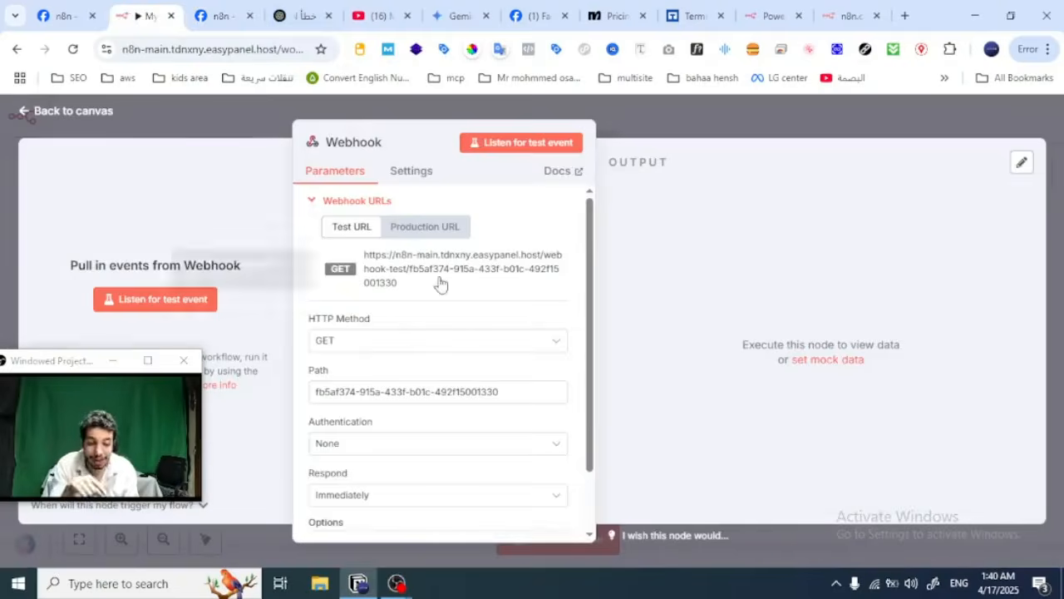
click(158, 301)
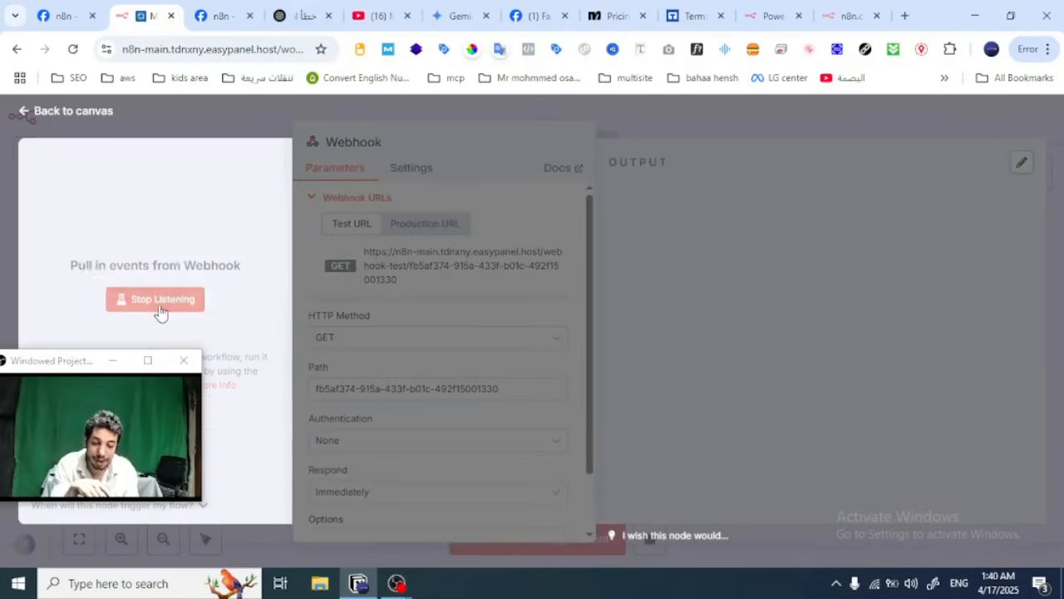
click(226, 15)
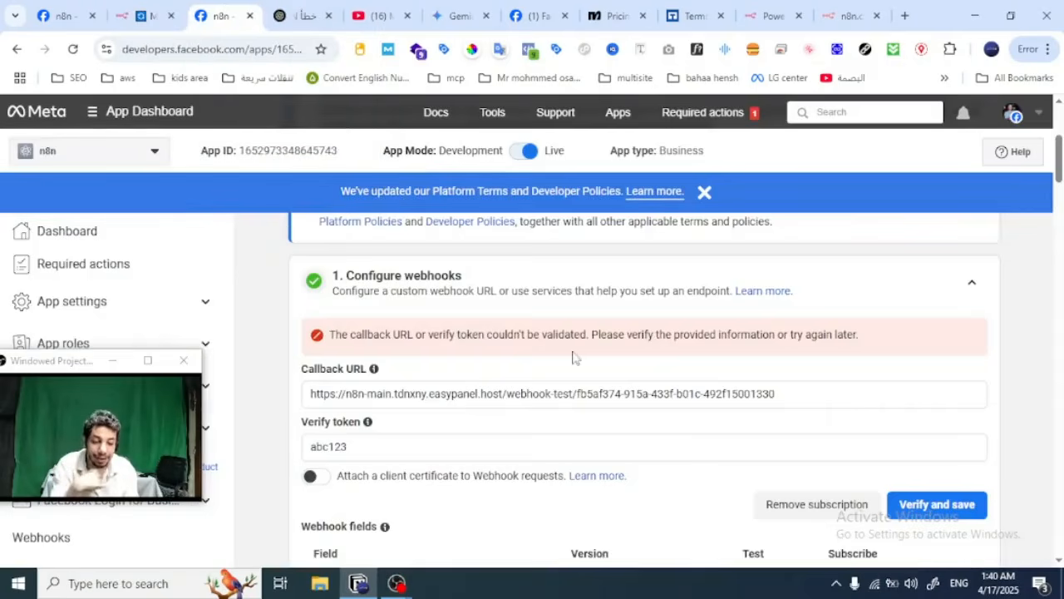
click(945, 514)
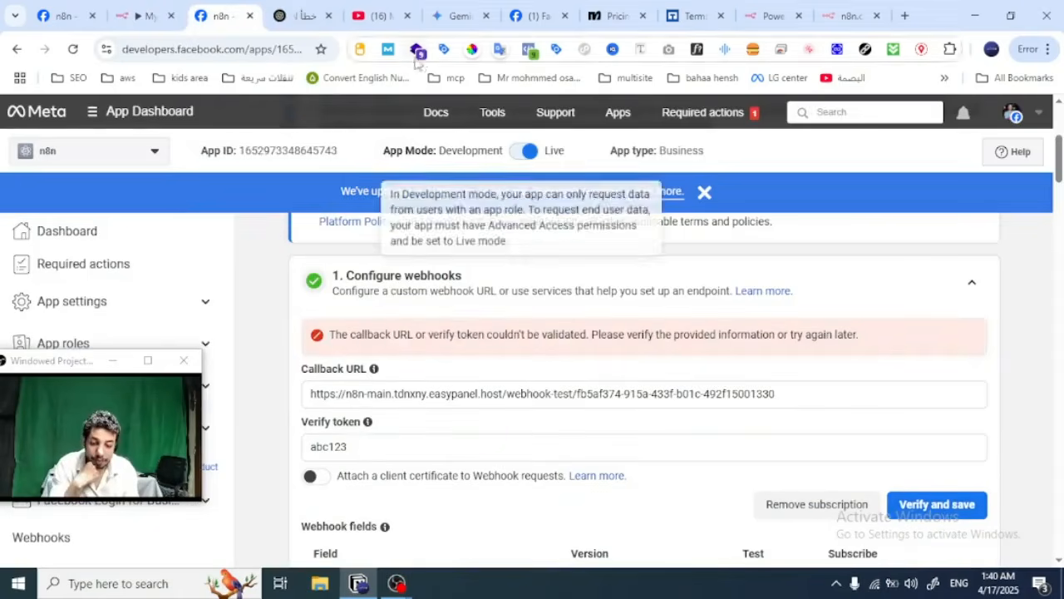
Step: Examine the query parameters in the Webhook node's JSON output, including the verify token, and return to the workflow canvas
click(166, 9)
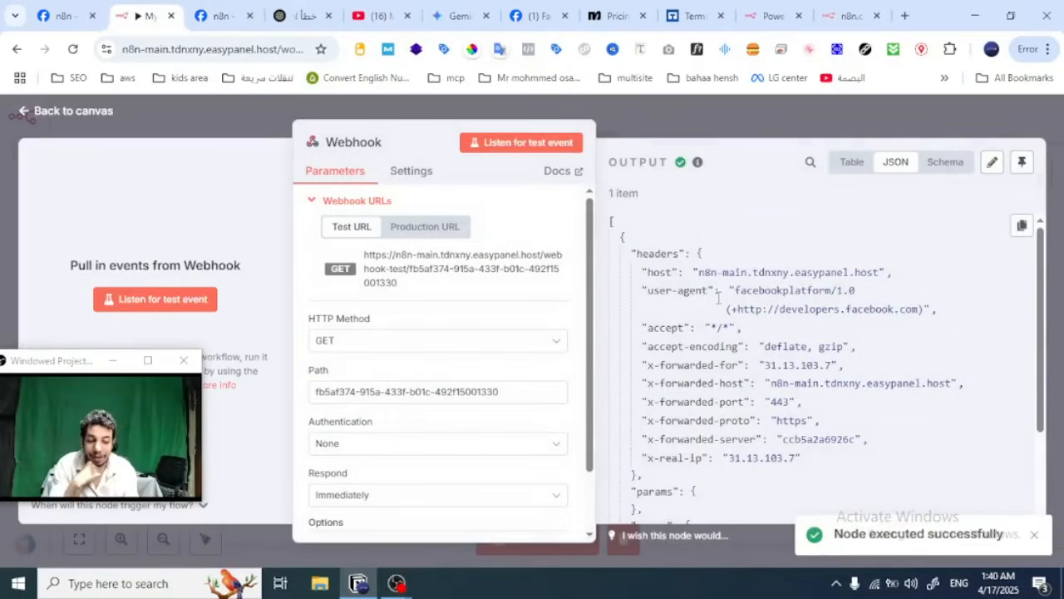
scroll(719, 298, down, 3)
scroll(720, 304, up, 1)
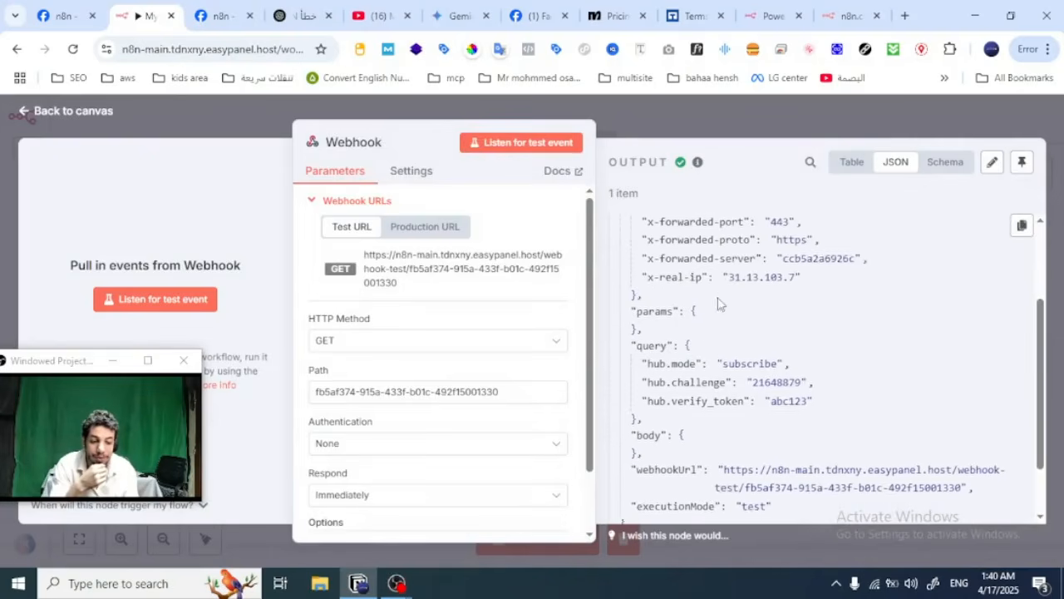
double_click(784, 407)
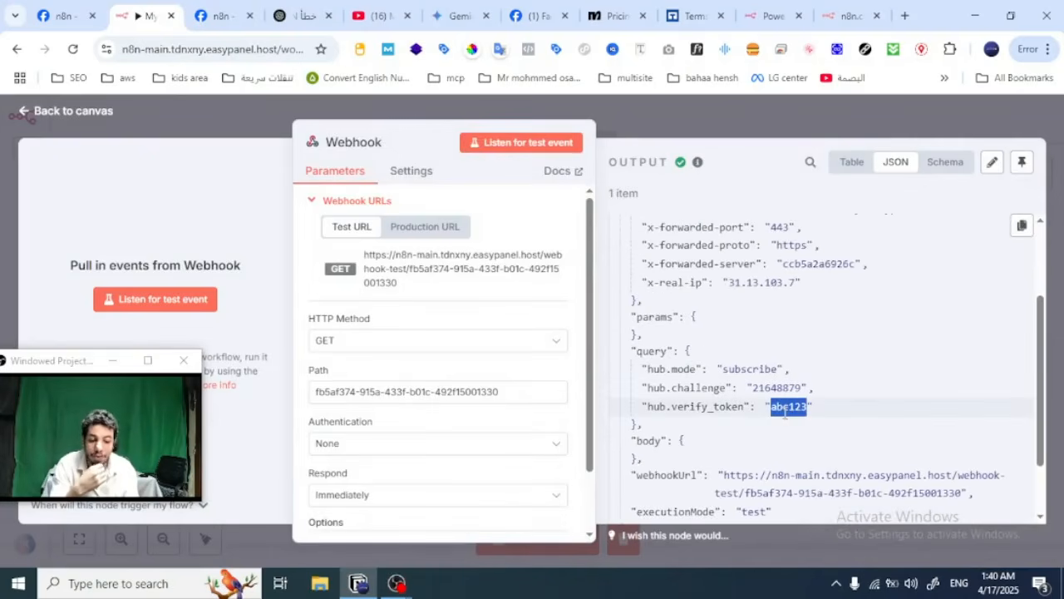
click(720, 133)
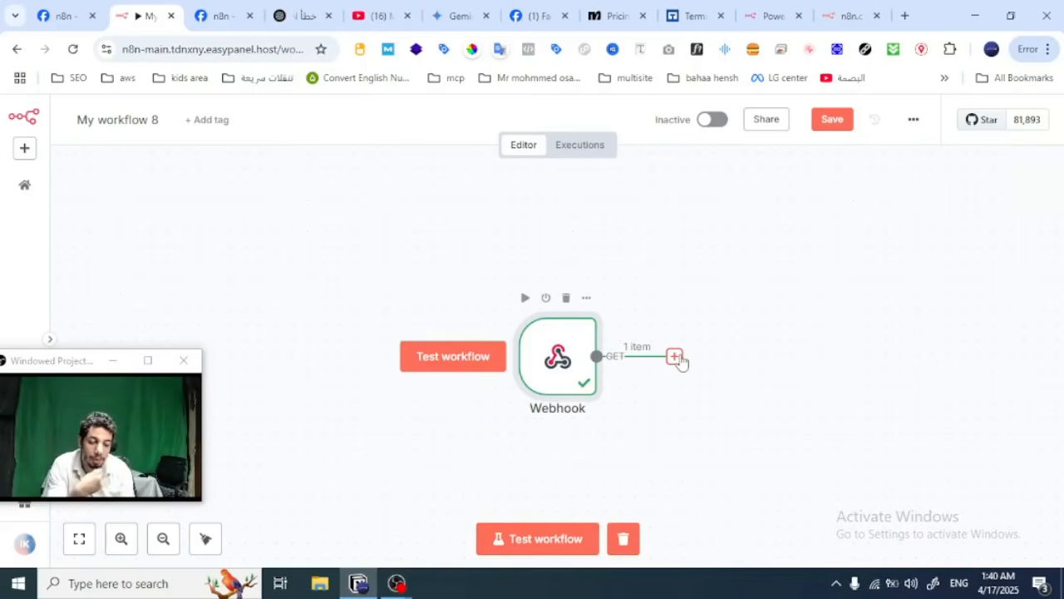
Step: Add an Edit Fields (Set) node after the Webhook node
click(674, 356)
text(e)
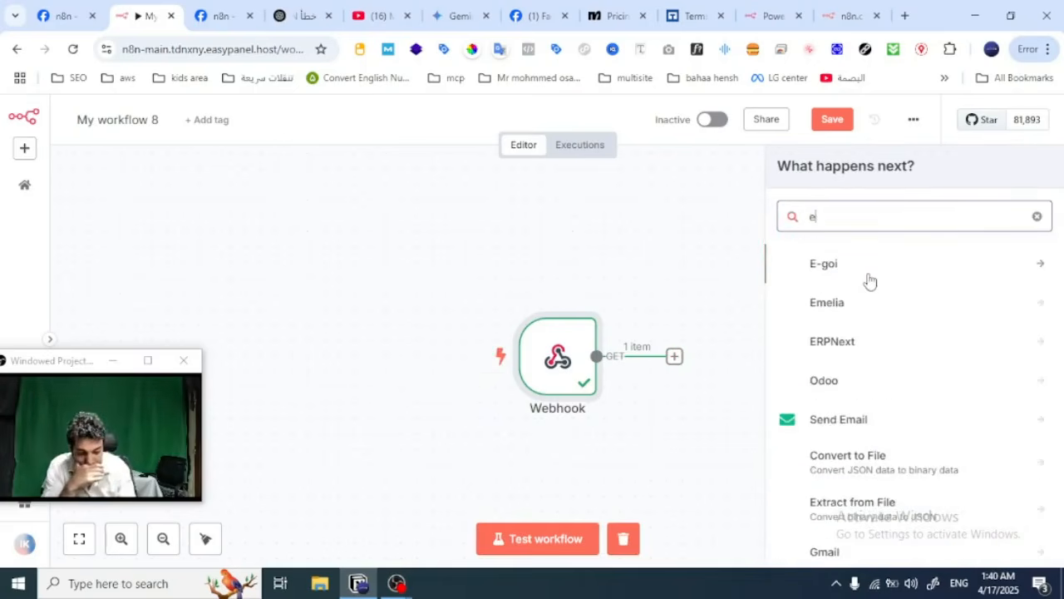
text(di)
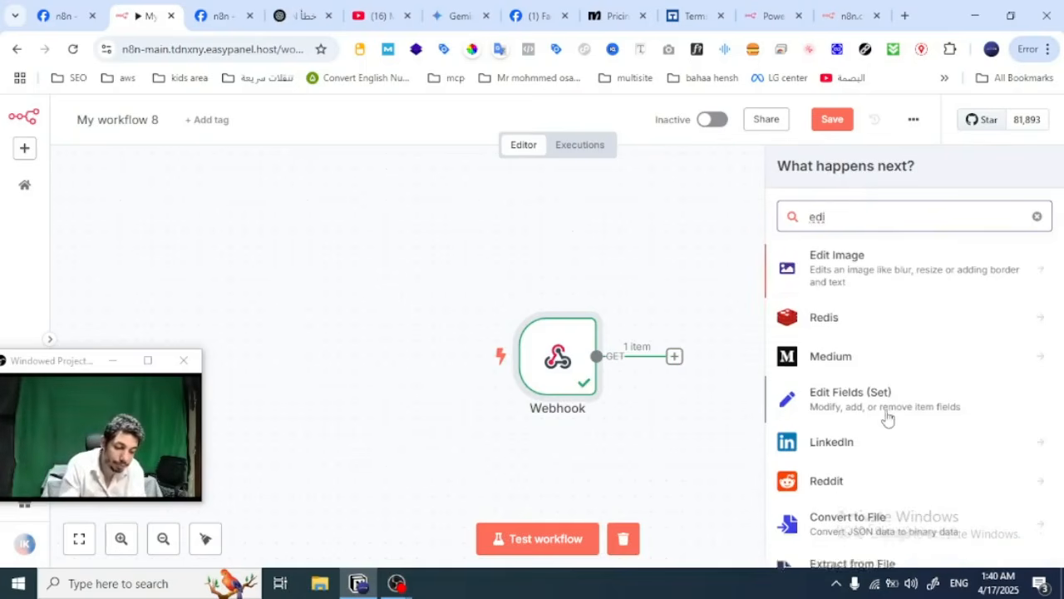
scroll(883, 399, down, 1)
click(840, 339)
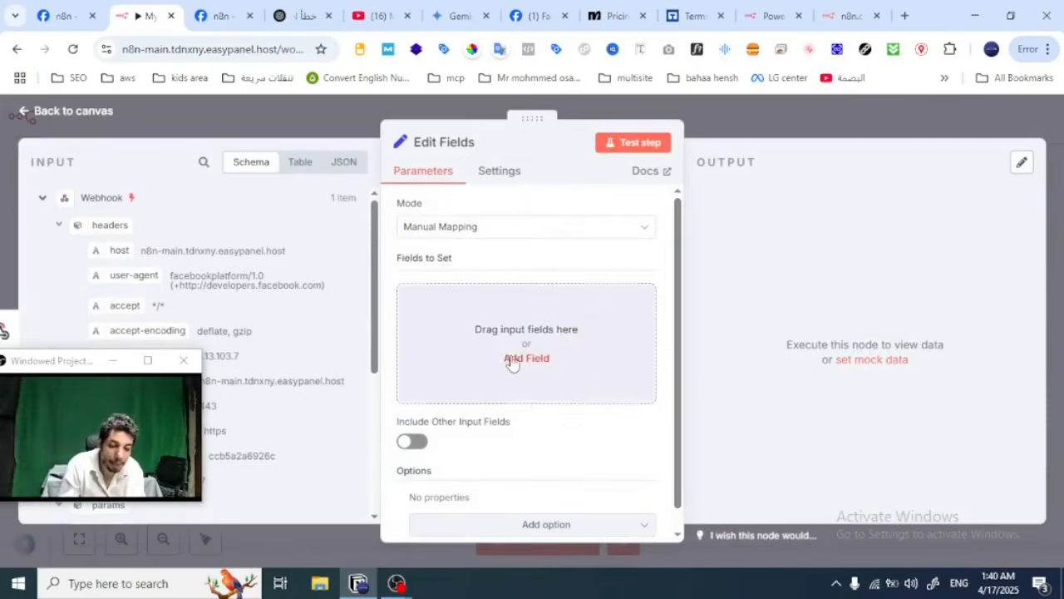
Step: Map the hub.challenge query parameter from the Webhook input as a field to set in Edit Fields, and return to the canvas
drag(56, 370, 756, 373)
scroll(222, 335, down, 5)
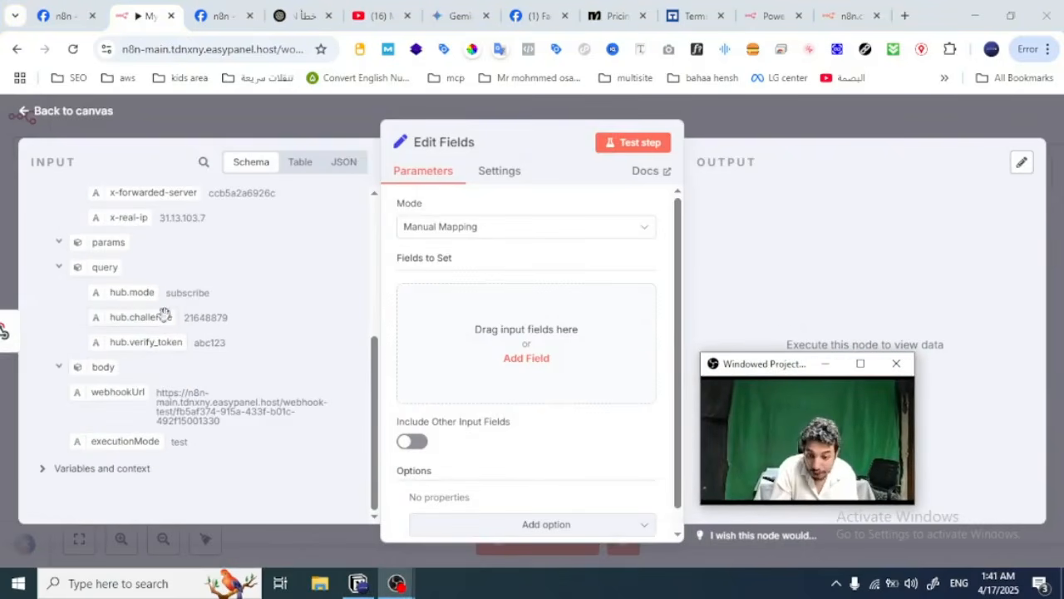
drag(140, 314, 475, 350)
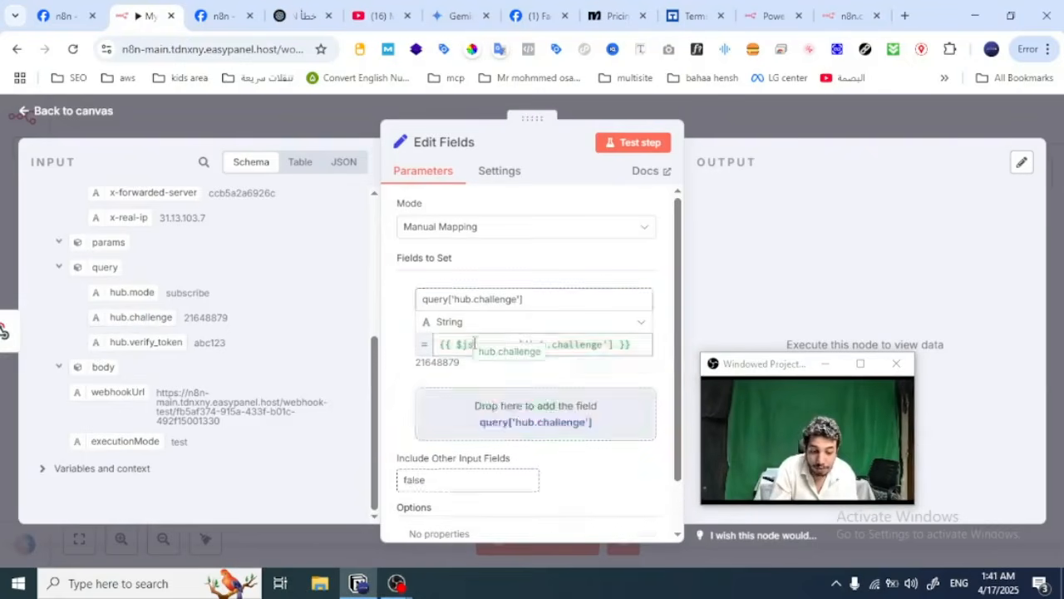
click(798, 100)
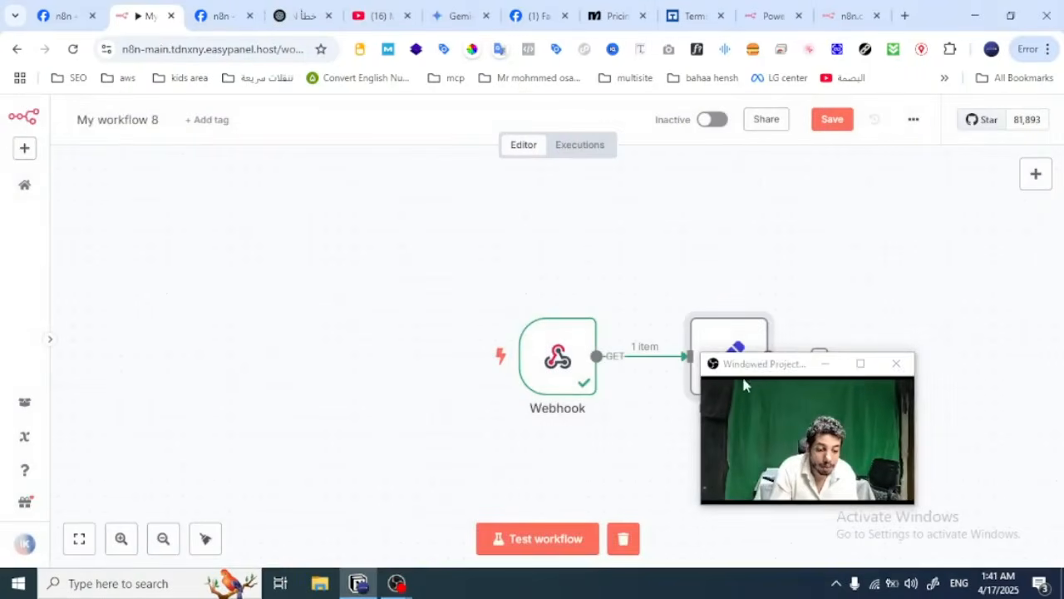
Step: Add a Respond to Webhook node after the Edit Fields node
drag(741, 372, 978, 383)
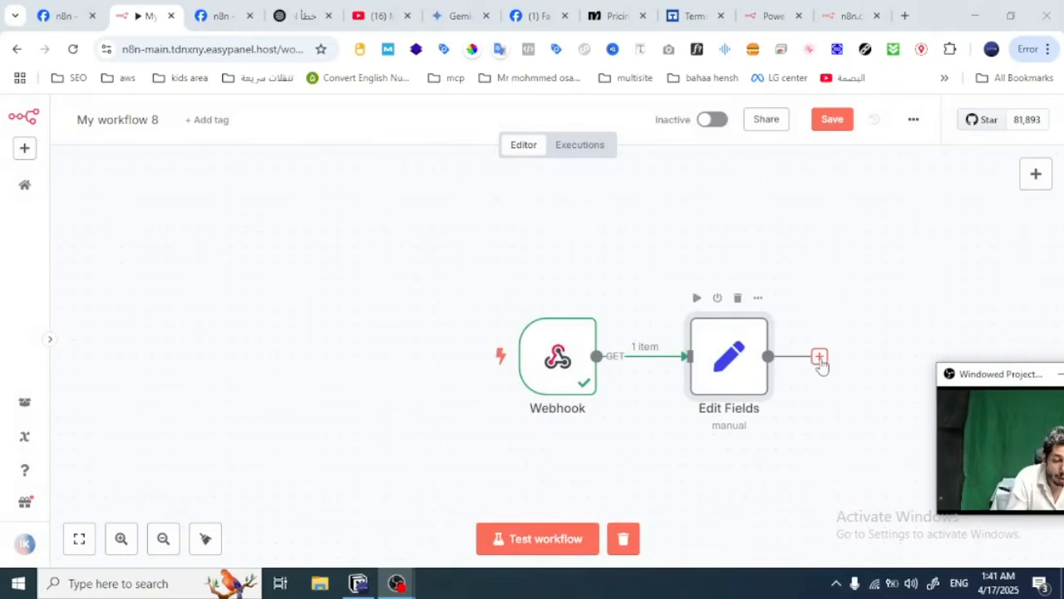
click(819, 358)
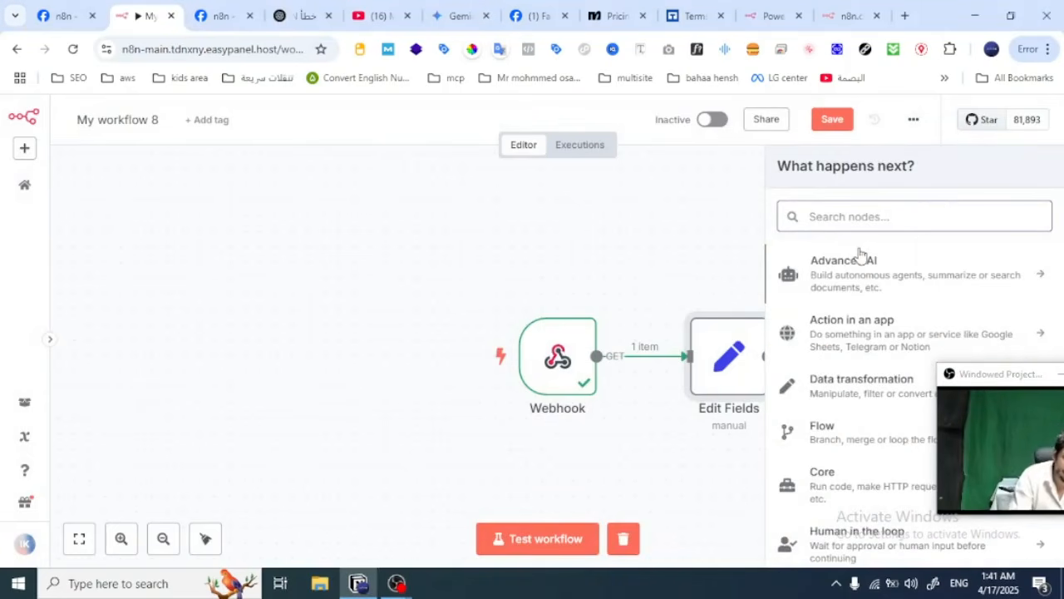
text(respo)
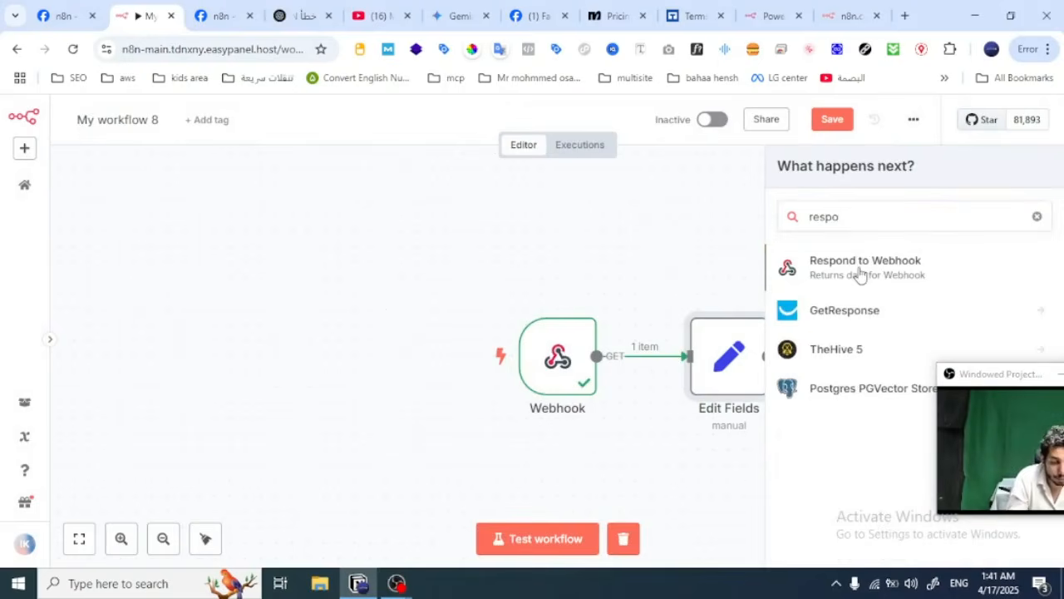
click(860, 268)
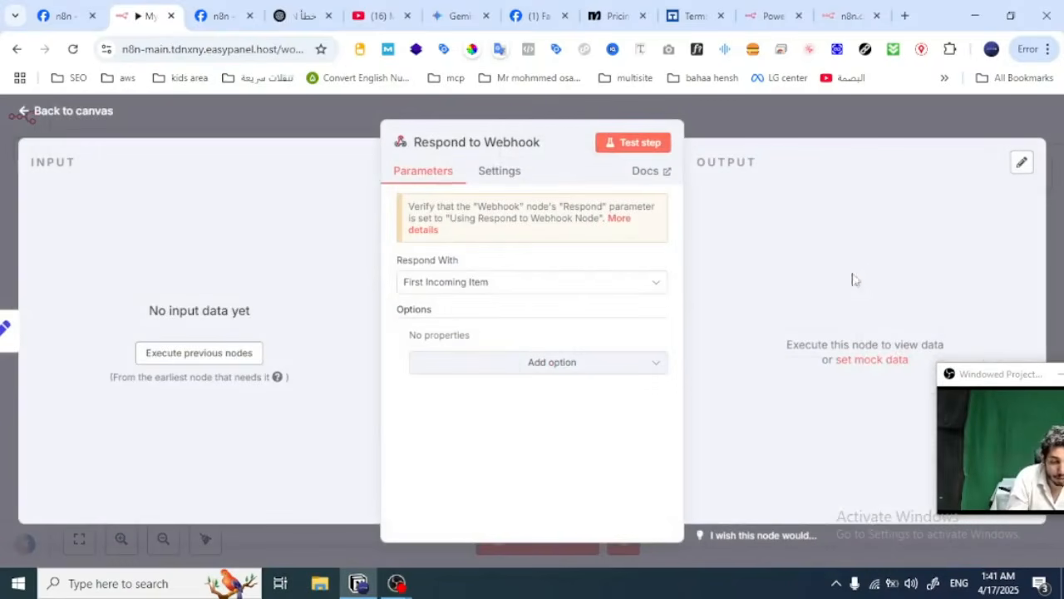
Step: Execute the previous nodes to load input data and set the Respond to Webhook node's Respond With option to Text
click(161, 359)
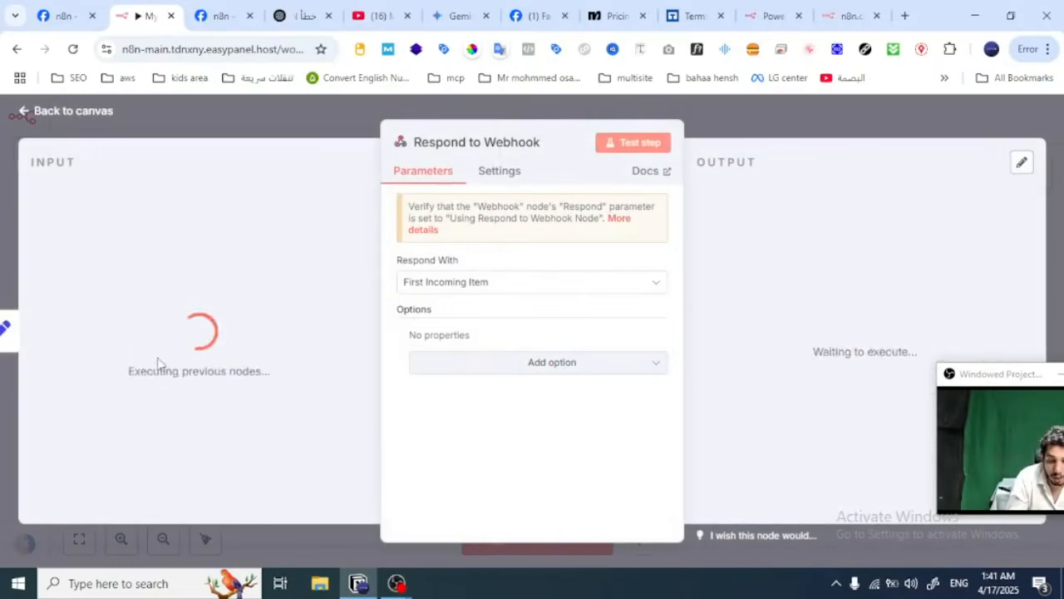
click(480, 283)
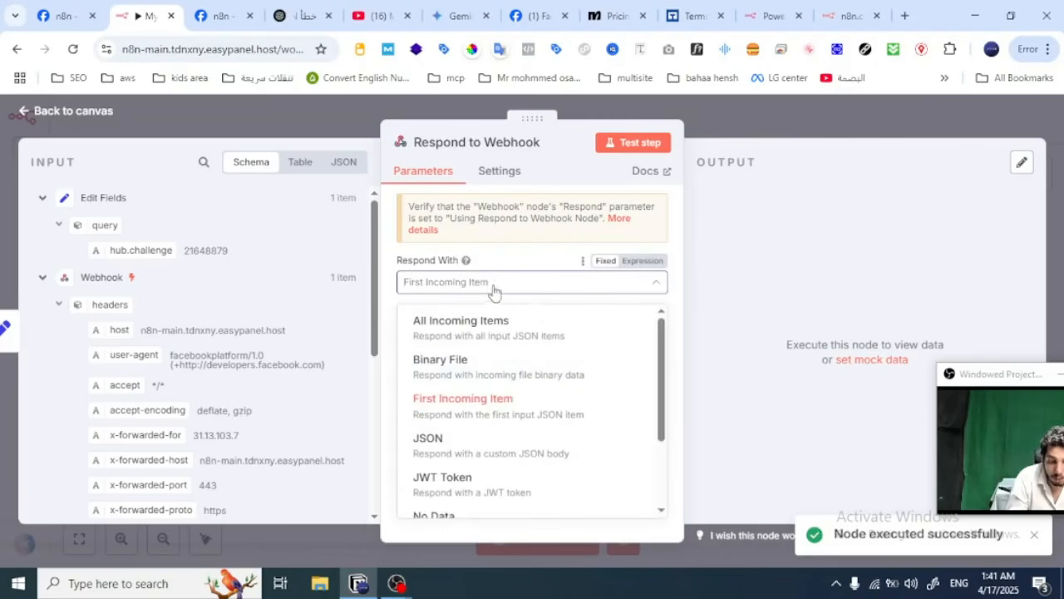
scroll(489, 388, down, 2)
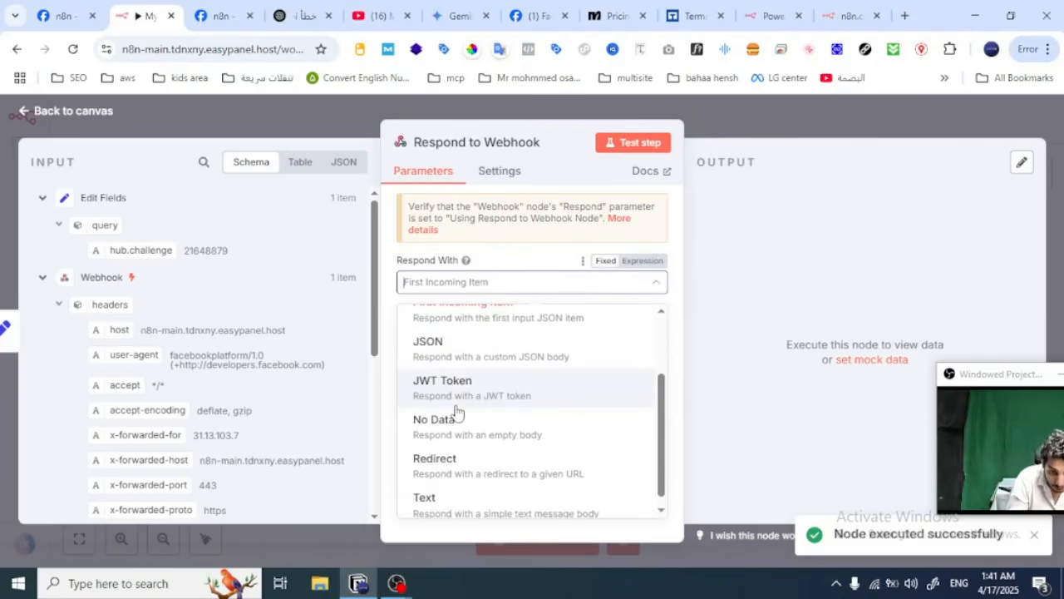
scroll(458, 408, down, 1)
click(464, 507)
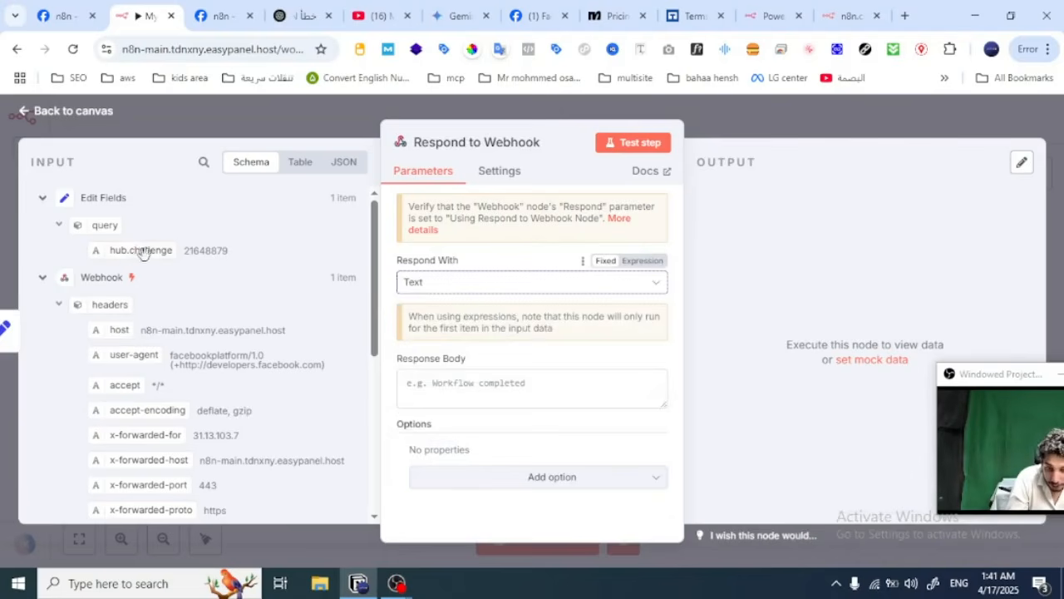
Step: Map Edit Fields' hub.challenge value into the Response Body, test the Respond to Webhook node, and return to the canvas
drag(143, 252, 433, 382)
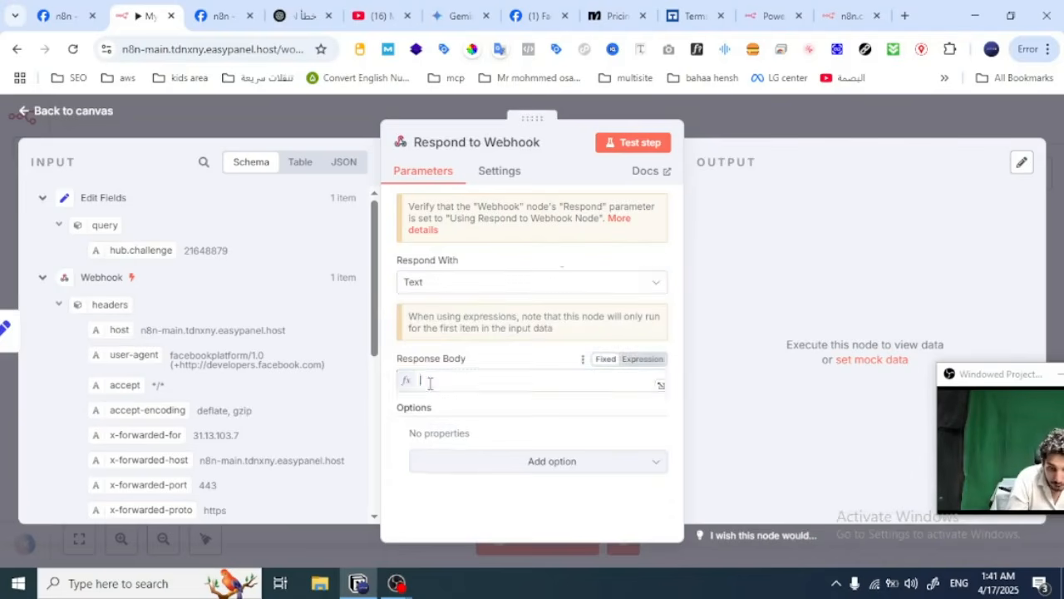
click(637, 145)
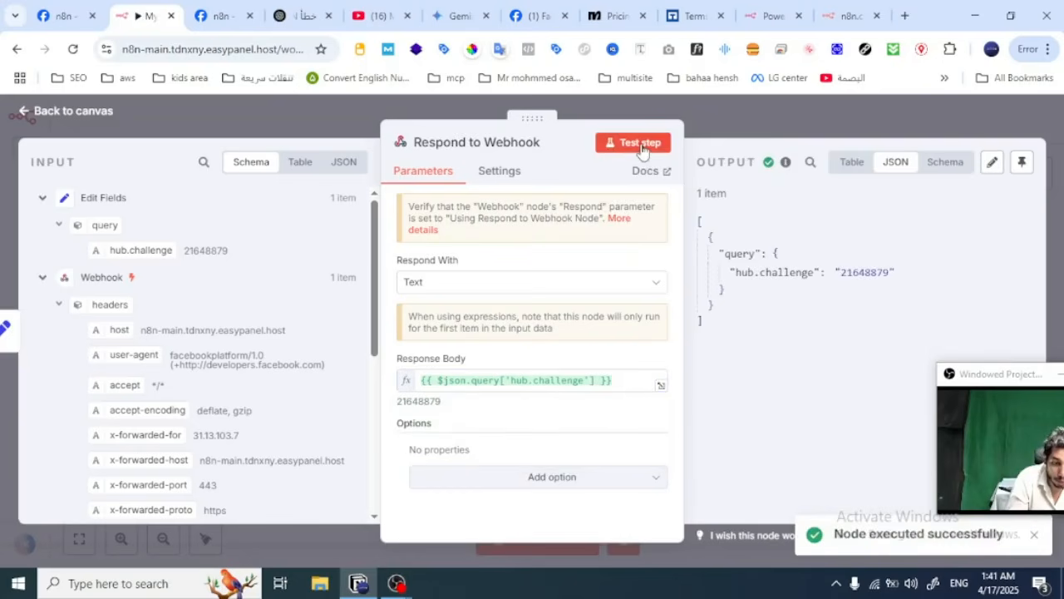
click(714, 123)
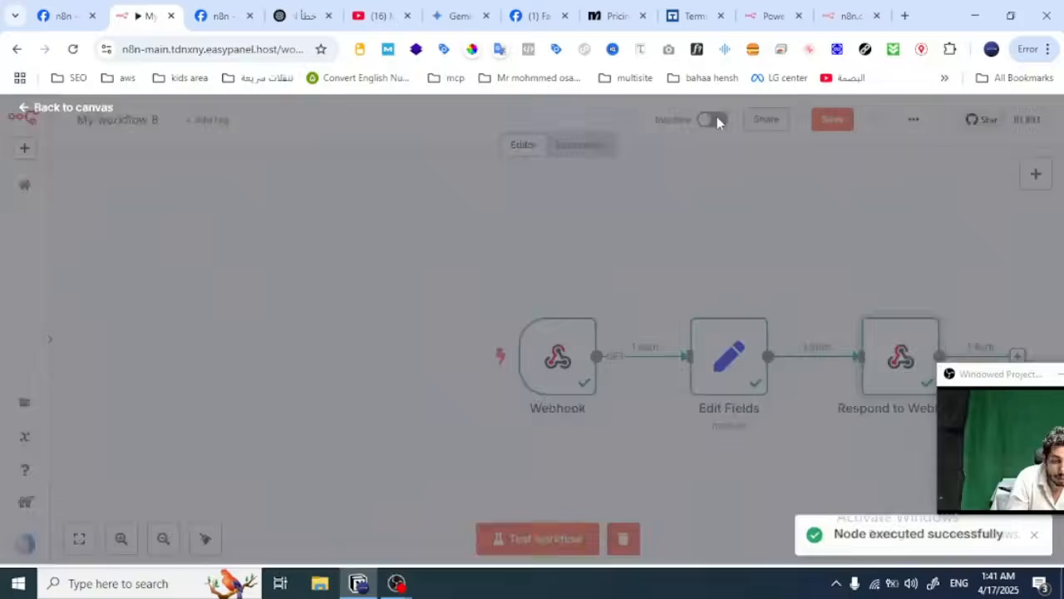
Step: Try to verify the Meta webhook configuration, running the n8n test workflow before submitting it again
click(223, 15)
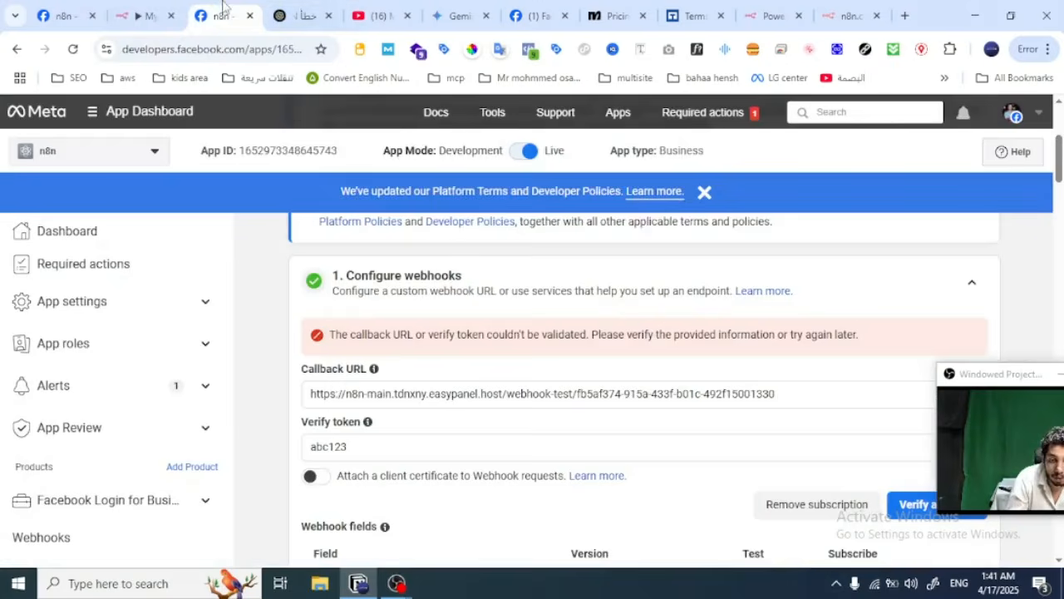
click(909, 509)
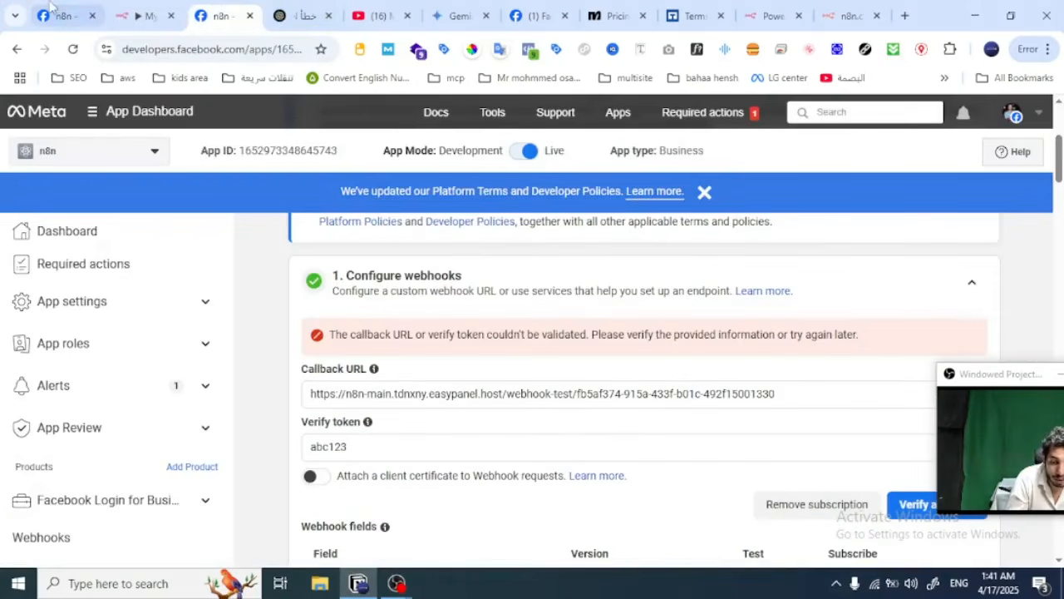
scroll(532, 333, down, 5)
click(143, 15)
click(489, 553)
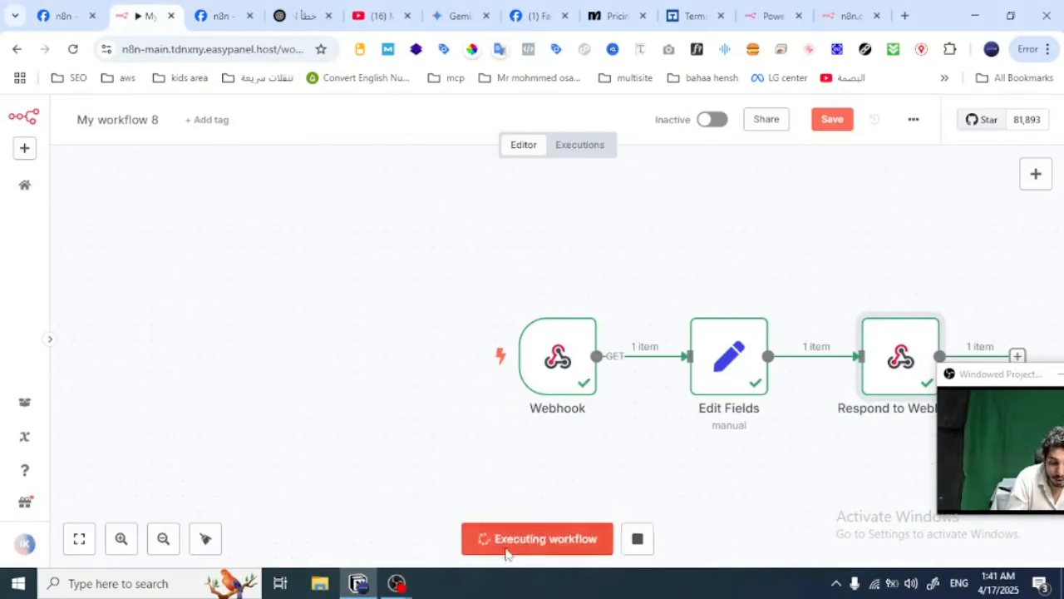
click(223, 15)
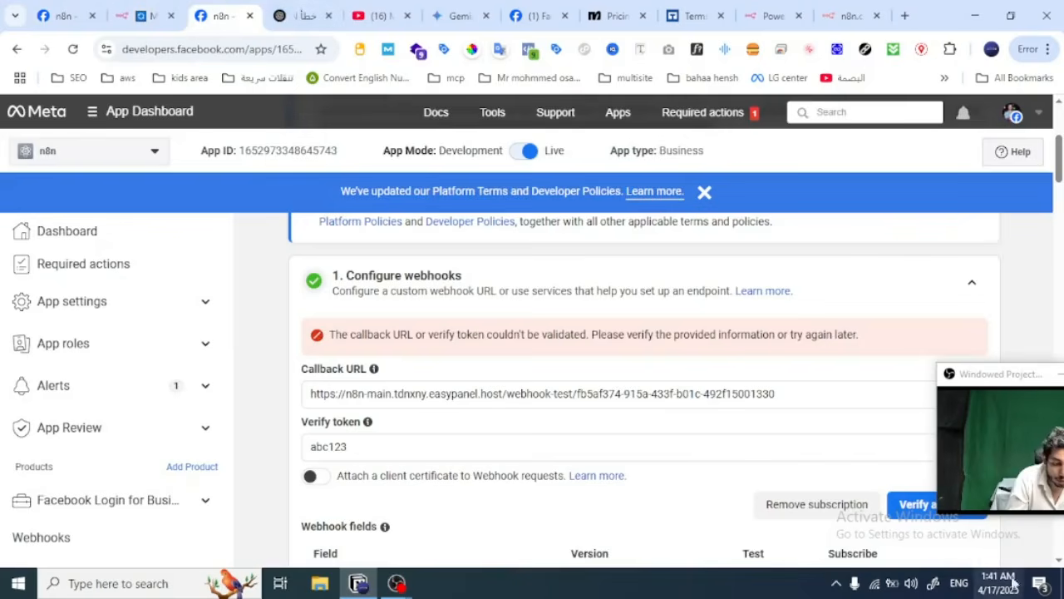
click(919, 509)
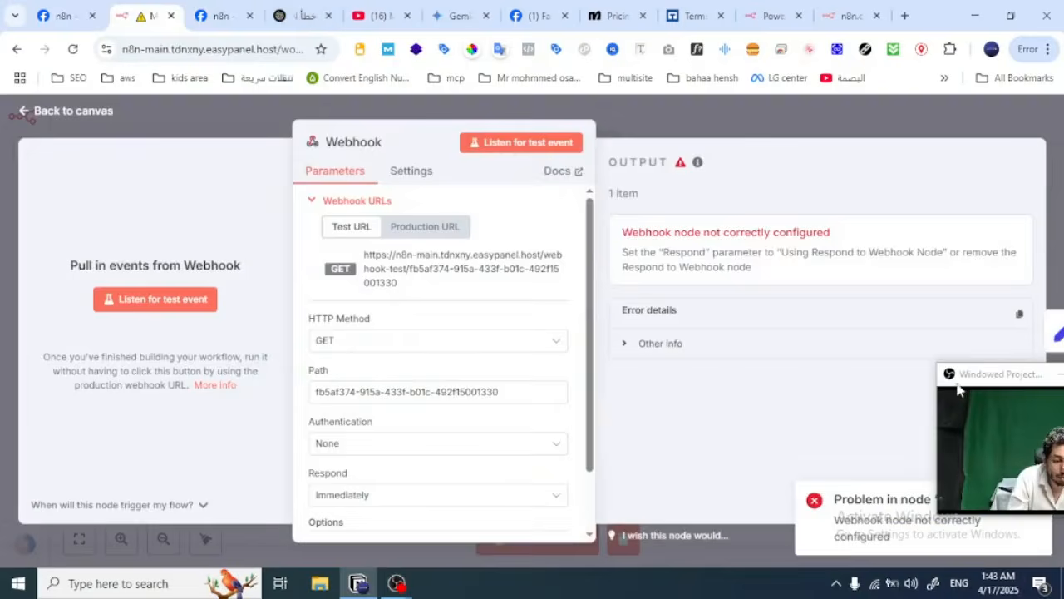
Step: Set the Webhook node's Respond parameter to Using 'Respond to Webhook' Node and return to the canvas
drag(956, 380, 866, 393)
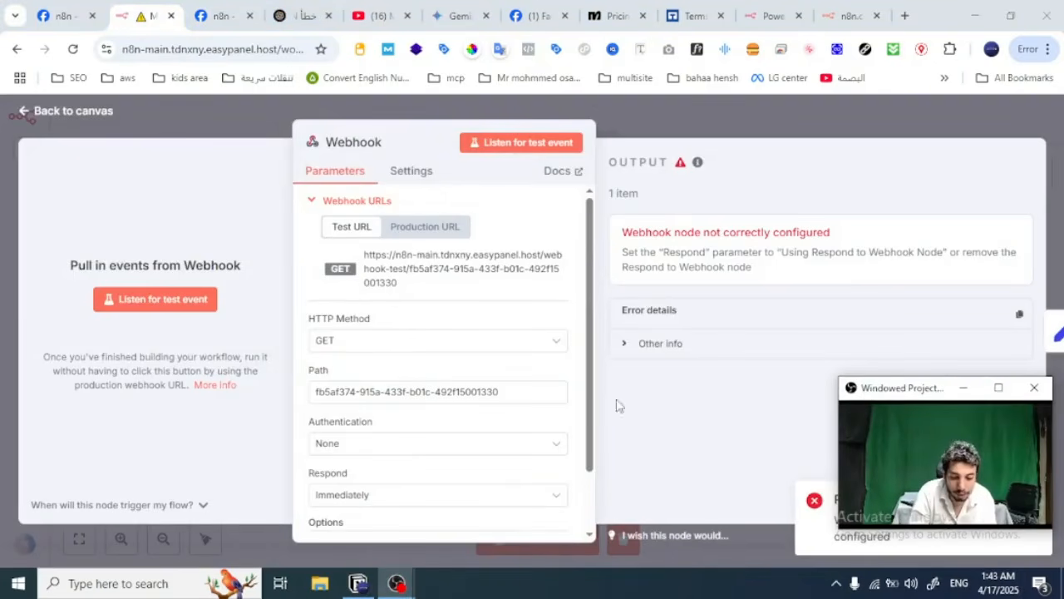
scroll(493, 402, down, 2)
click(387, 425)
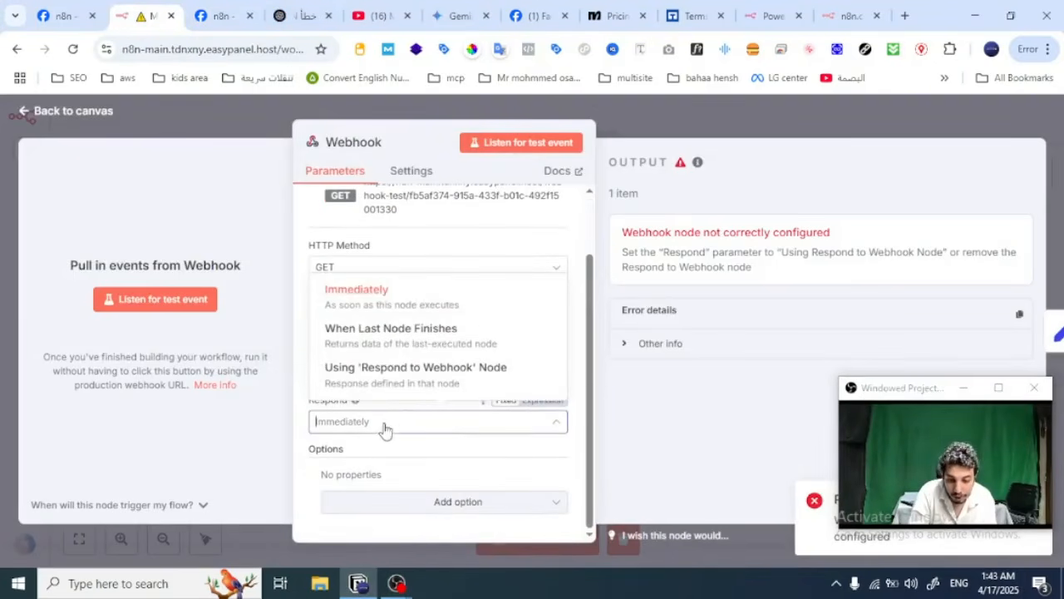
click(457, 383)
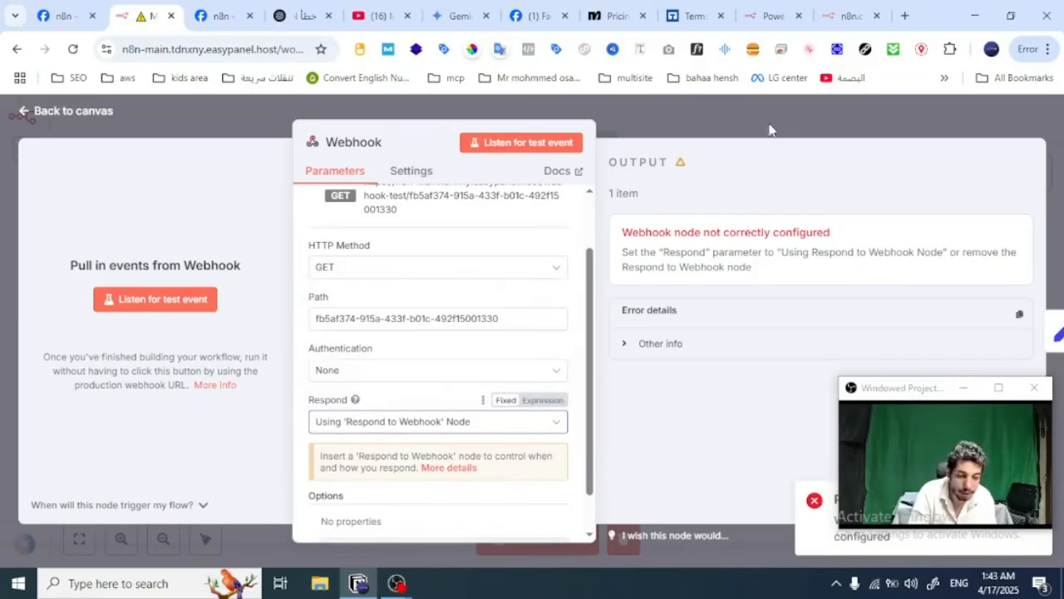
key(Escape)
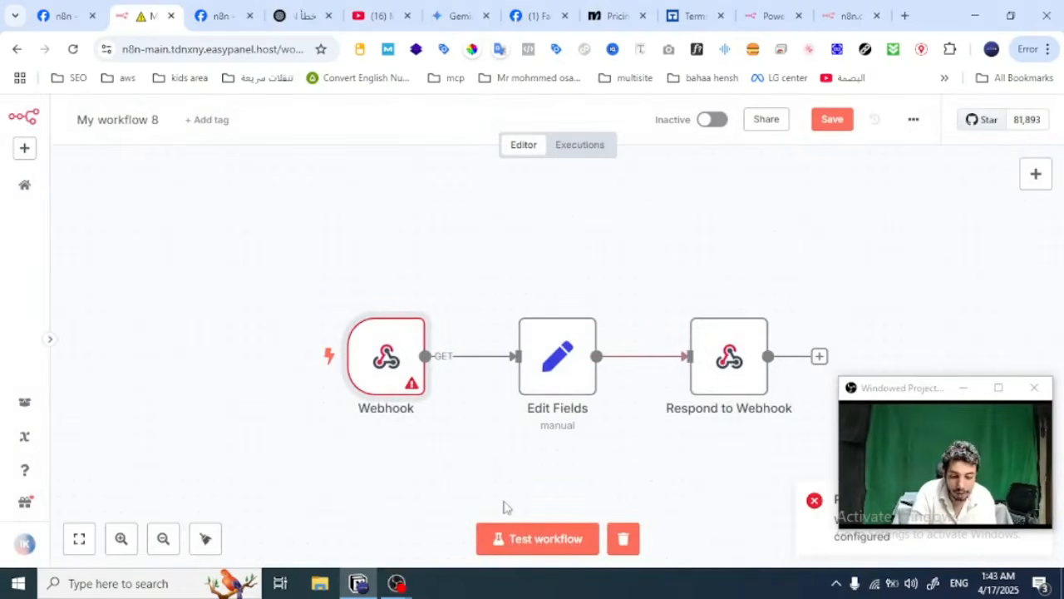
Step: Run the test workflow so it waits for a trigger event, and submit Meta's webhook configuration for verification
click(503, 542)
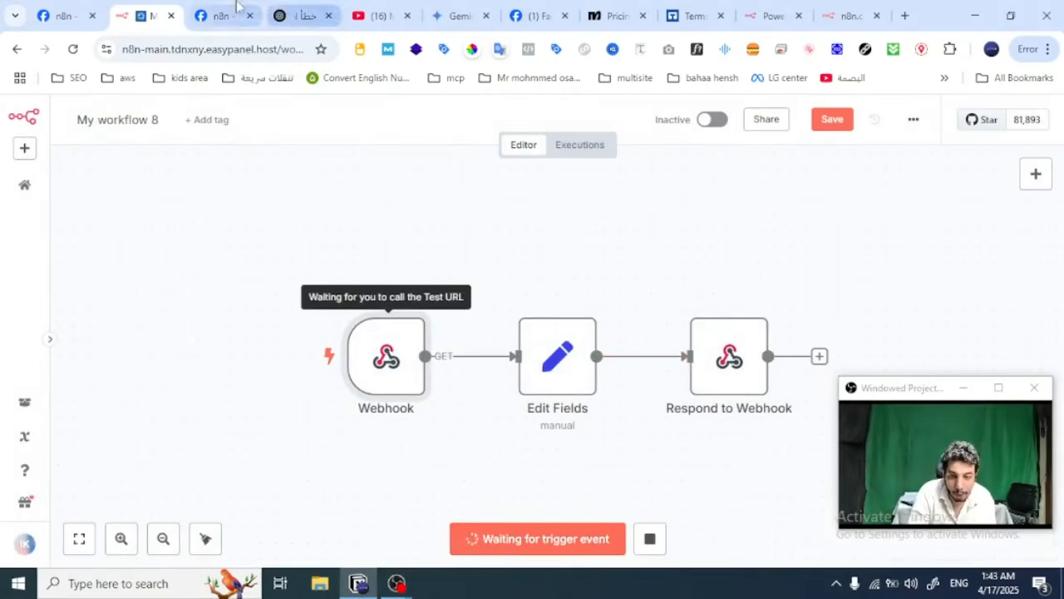
click(223, 15)
drag(877, 396, 100, 333)
click(963, 502)
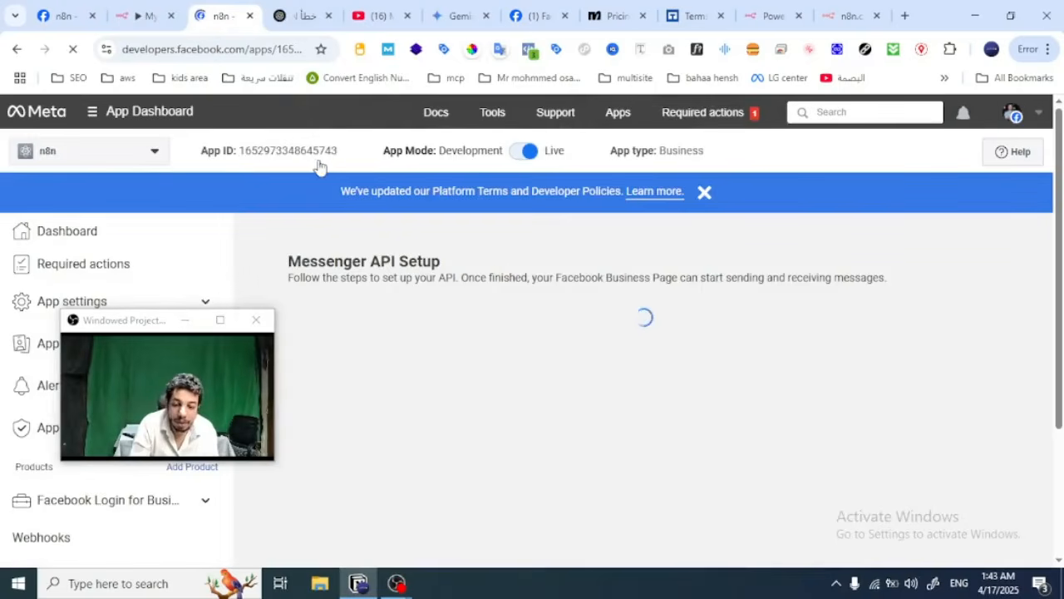
Step: Review the n8n Webhook node's Respond setting, and examine the access tokens and Configure webhooks sections of Meta's Messenger API setup
click(141, 15)
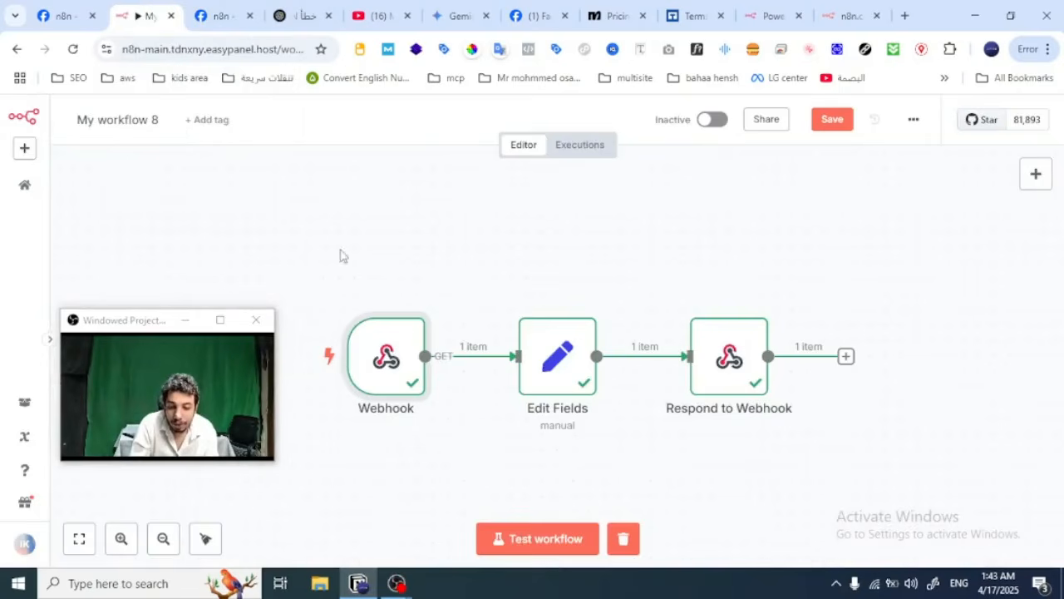
double_click(394, 351)
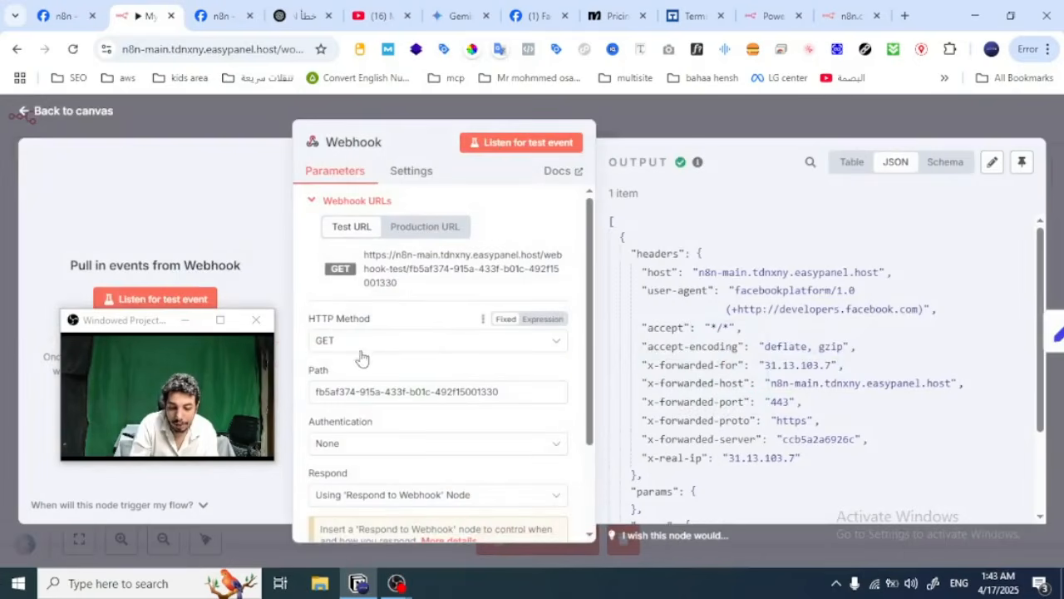
scroll(368, 352, down, 1)
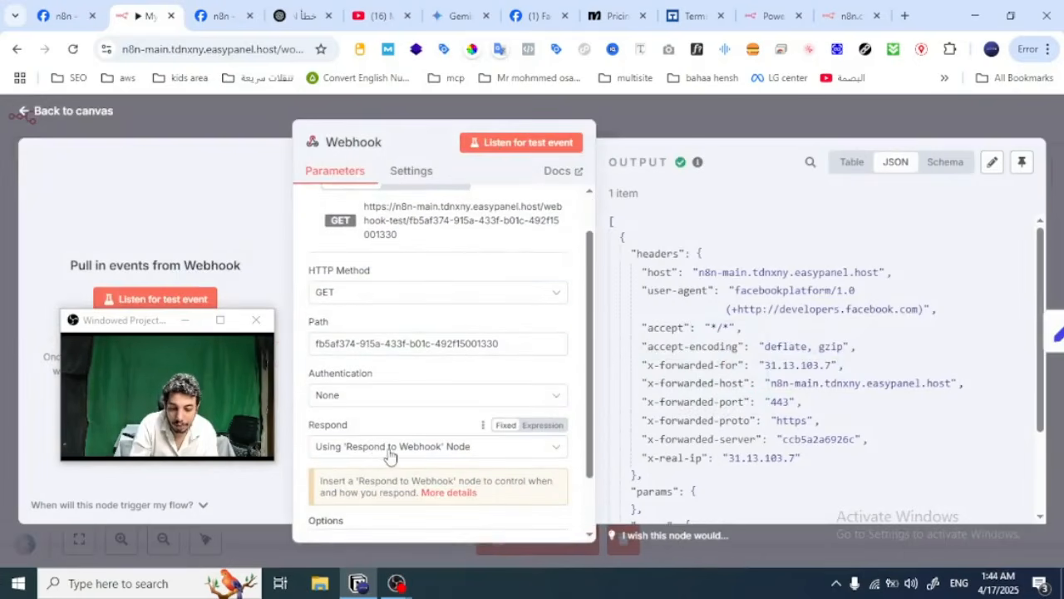
click(206, 8)
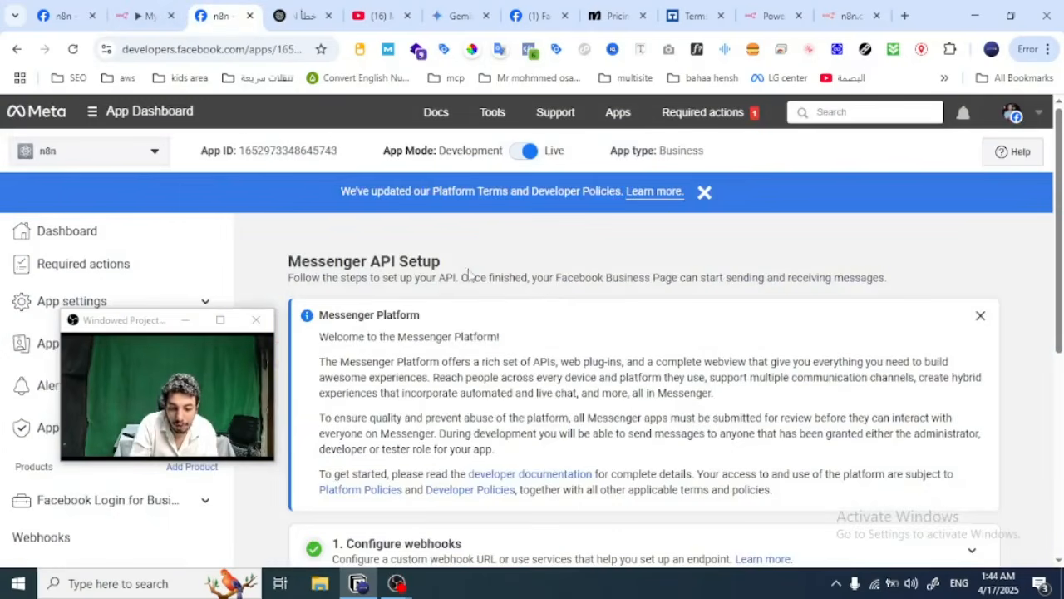
scroll(468, 274, down, 5)
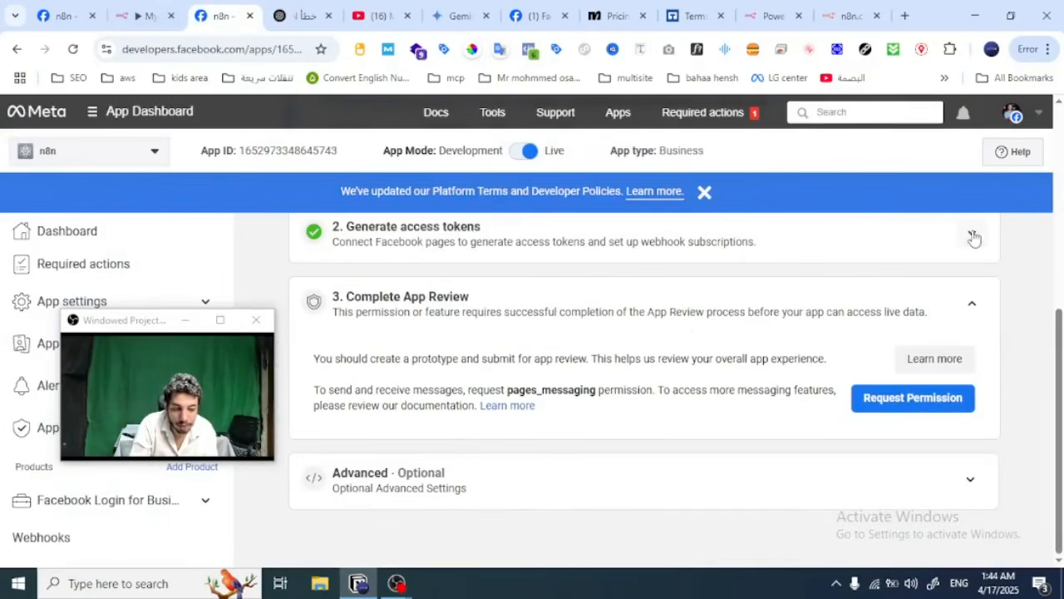
click(972, 236)
scroll(726, 288, up, 3)
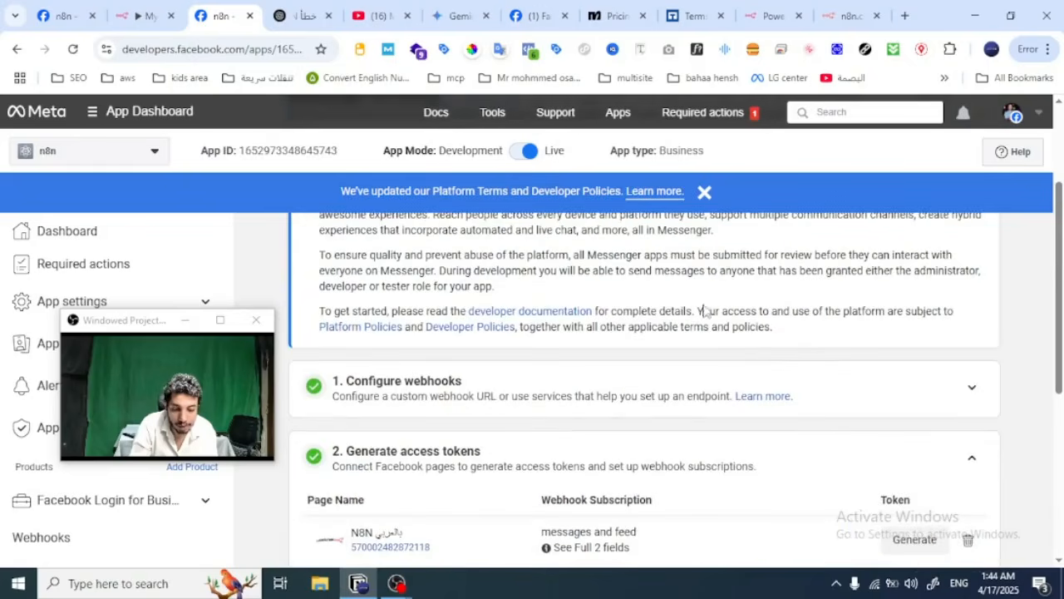
click(971, 387)
scroll(630, 411, down, 1)
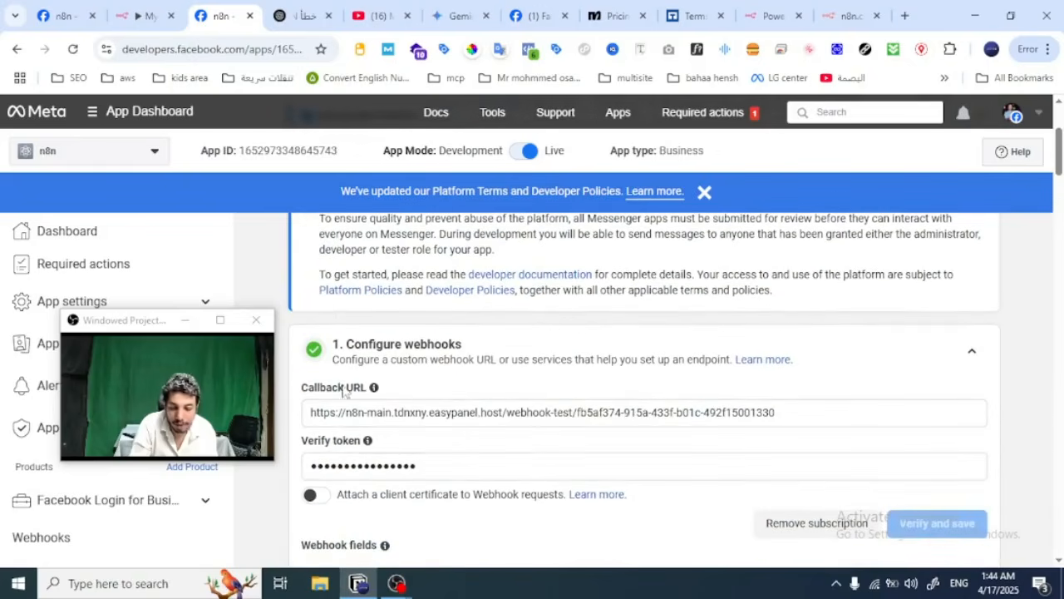
Step: Review the Edit Fields node's hub.challenge mapping against the incoming webhook query data in the n8n workflow
click(141, 8)
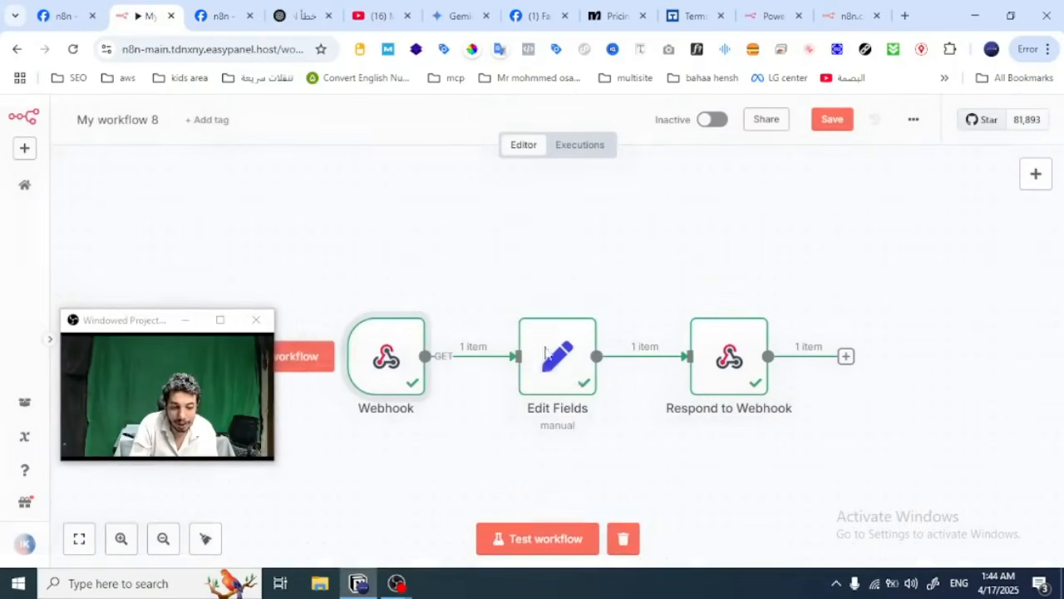
click(639, 119)
click(571, 368)
double_click(571, 367)
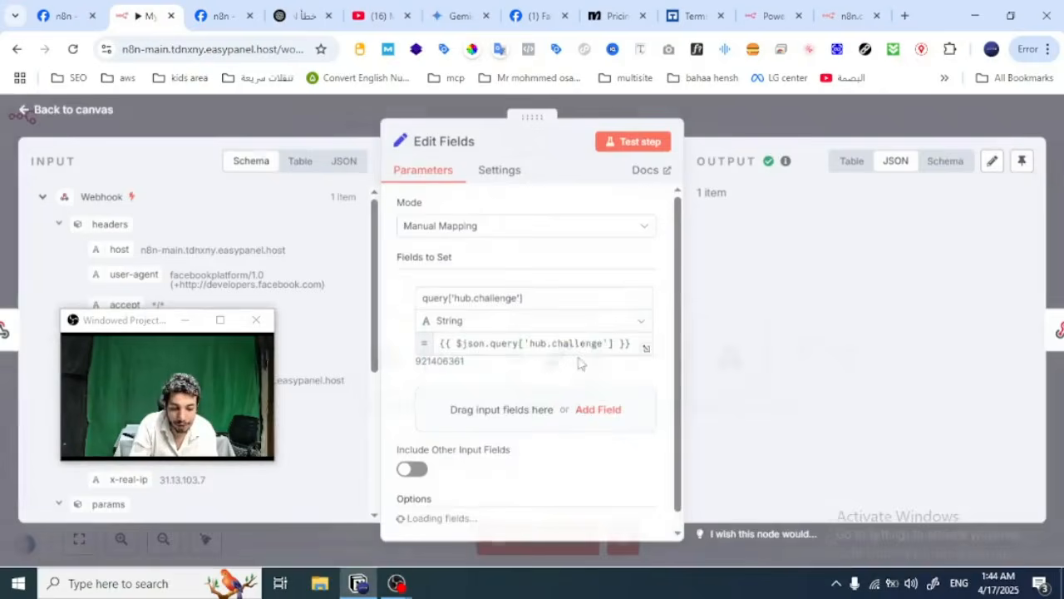
drag(153, 320, 863, 335)
scroll(166, 378, down, 5)
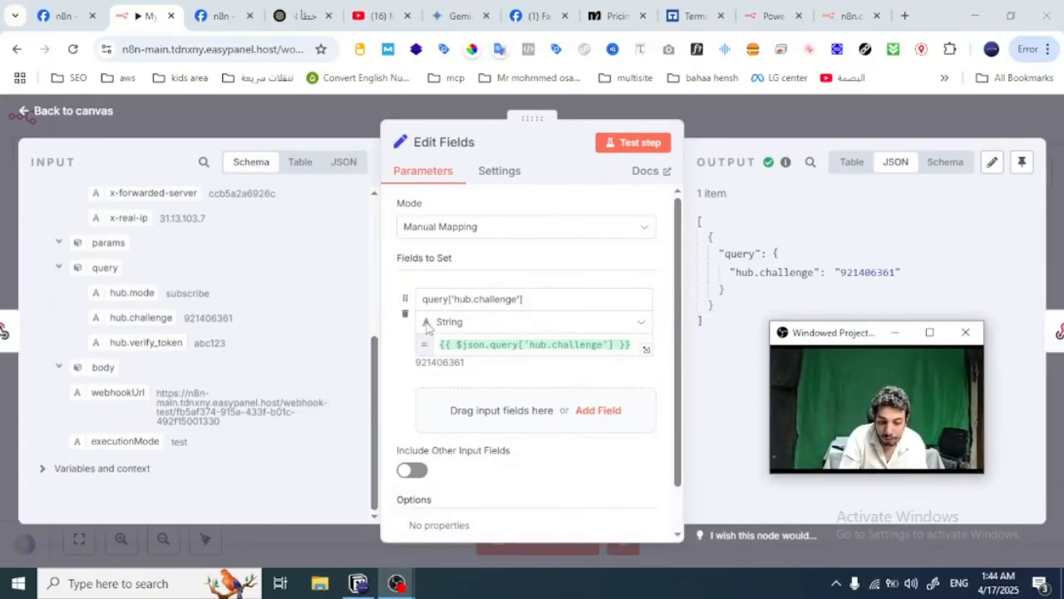
key(Escape)
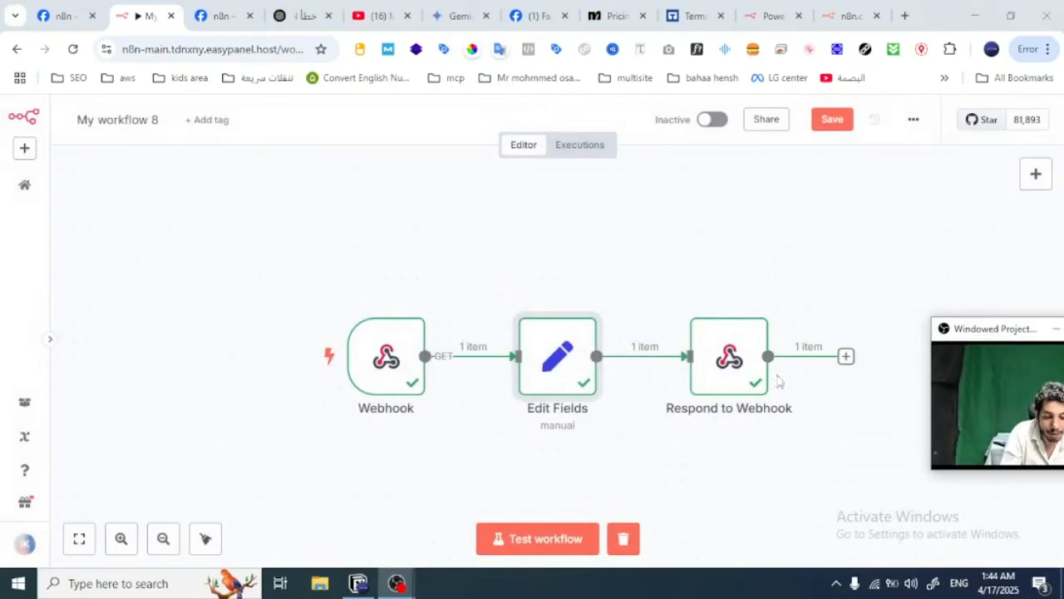
Step: Check that the Respond to Webhook node responds with Text containing the hub.challenge expression, and save the workflow
double_click(720, 385)
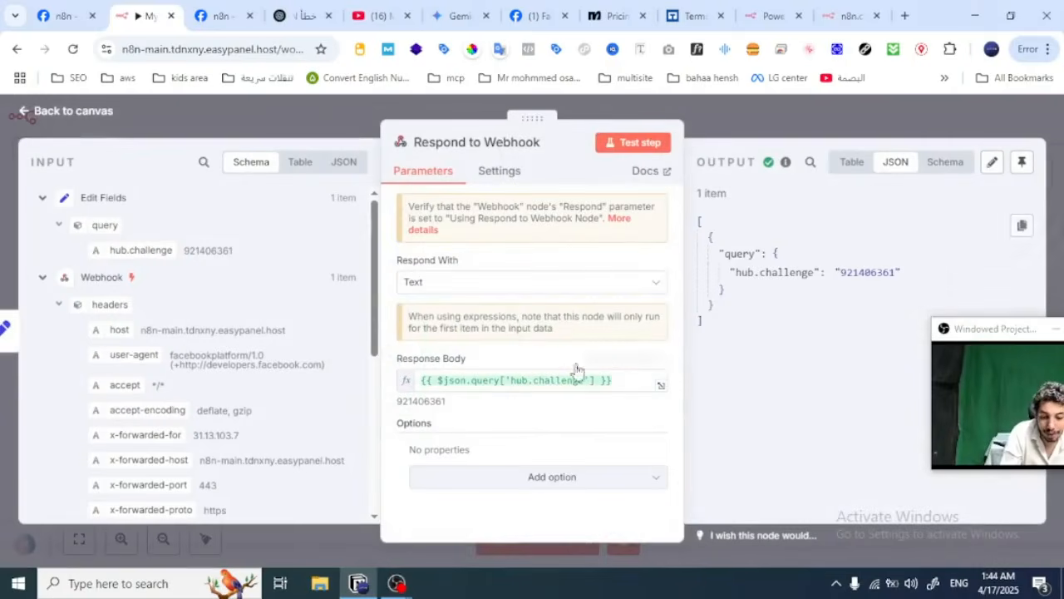
click(430, 283)
click(442, 287)
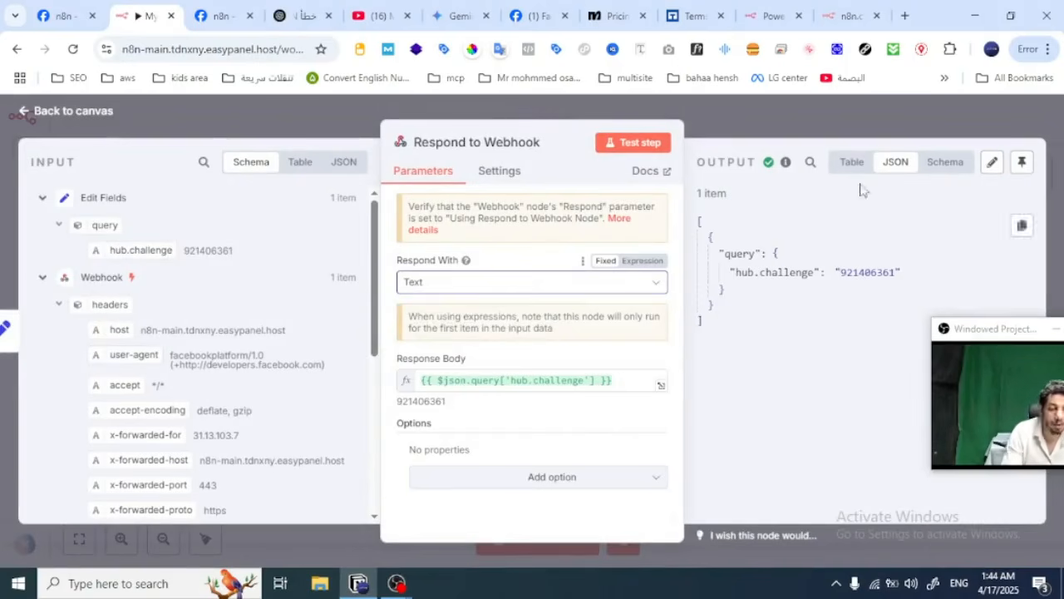
click(852, 137)
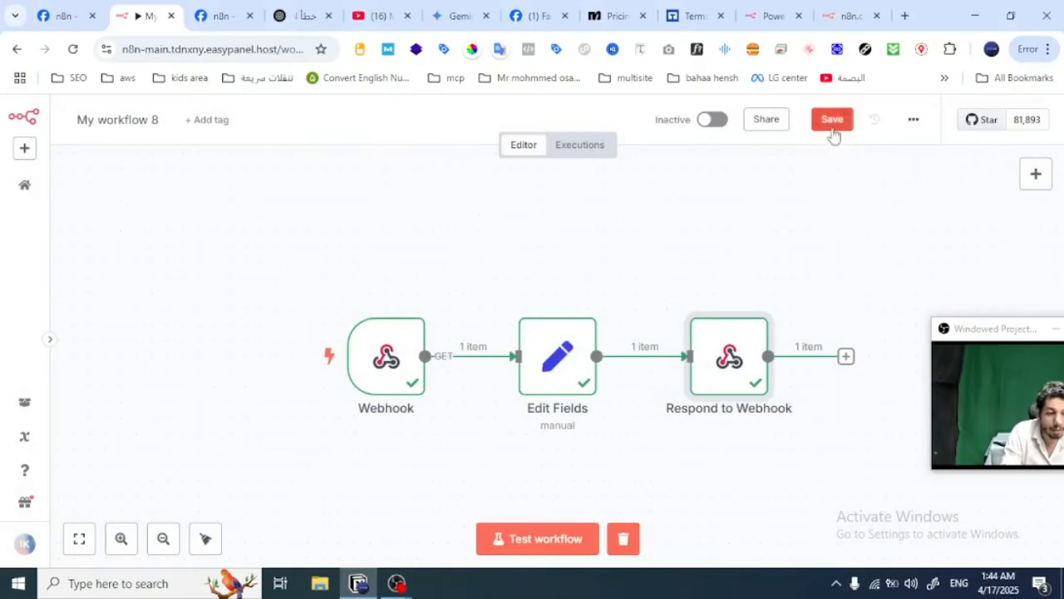
click(834, 127)
mouse_move(427, 337)
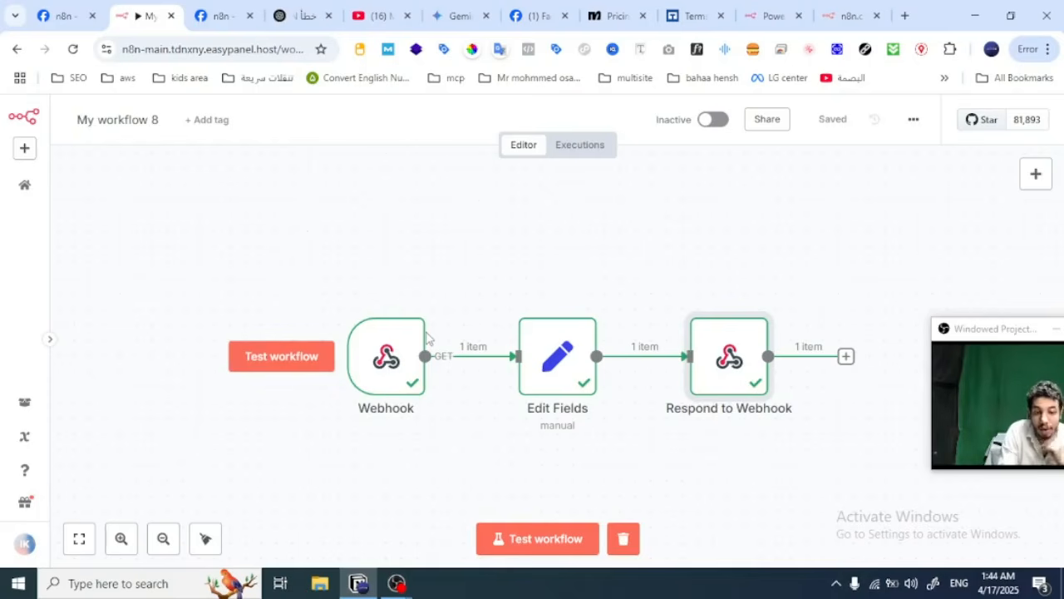
Step: Examine the Webhook fields list in Meta's Messenger API setup for subscribed fields, including feed and messages
click(221, 15)
scroll(576, 356, down, 5)
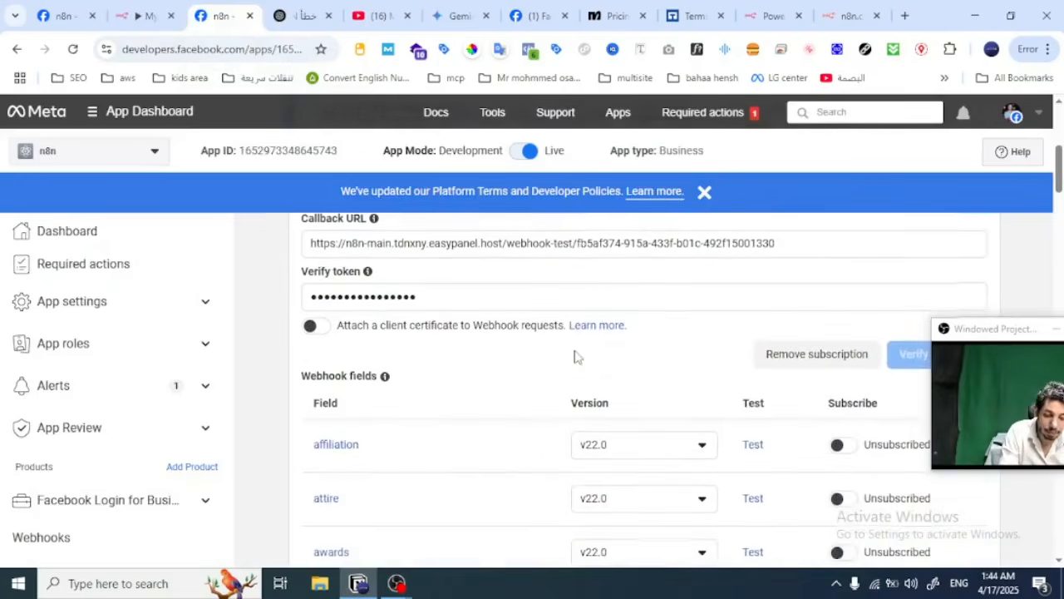
drag(968, 328, 15, 284)
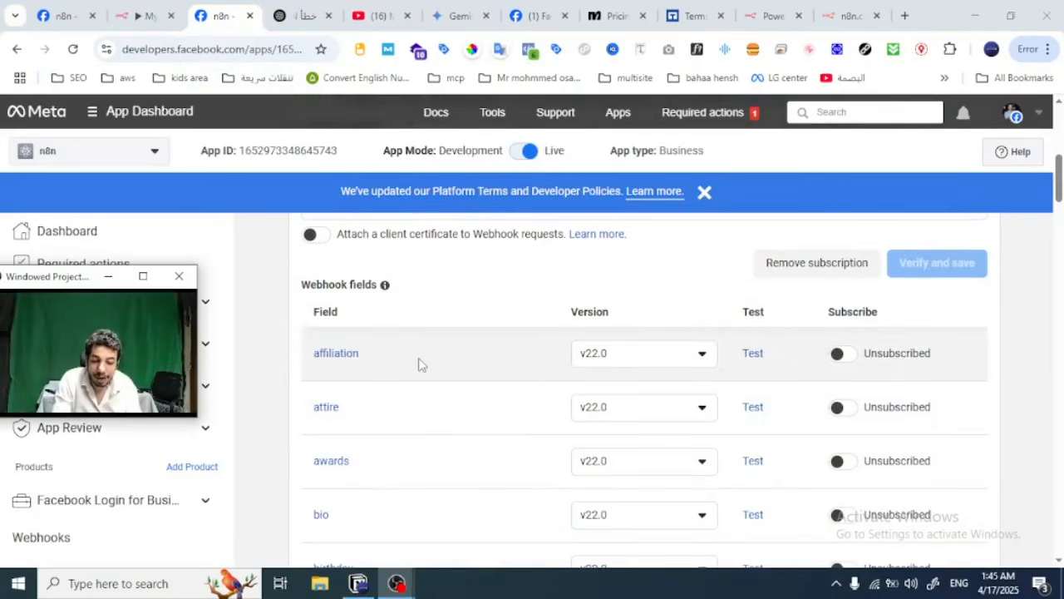
scroll(418, 363, down, 2)
scroll(418, 364, down, 4)
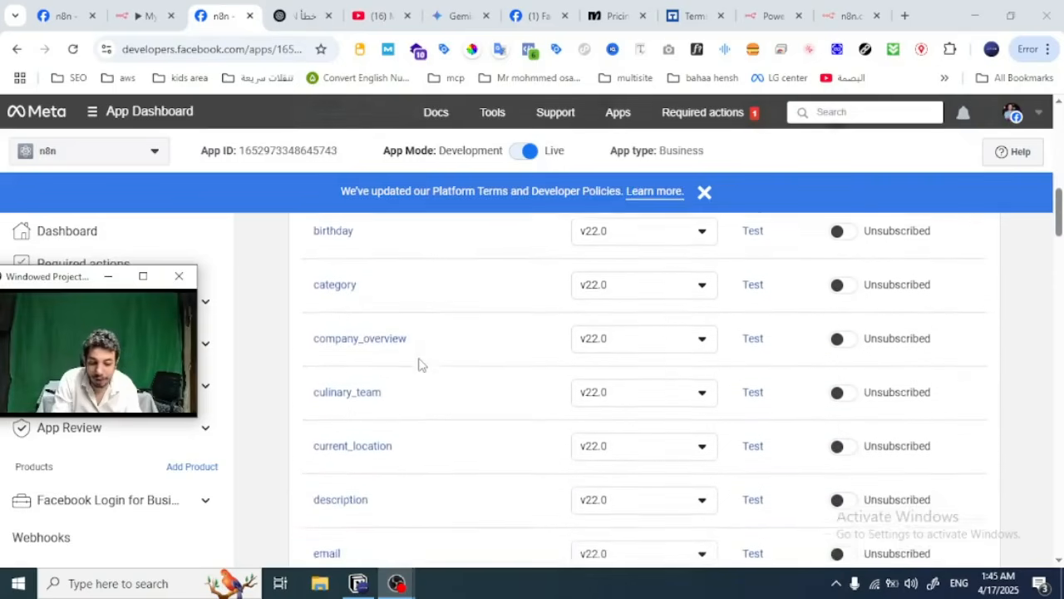
scroll(419, 363, down, 6)
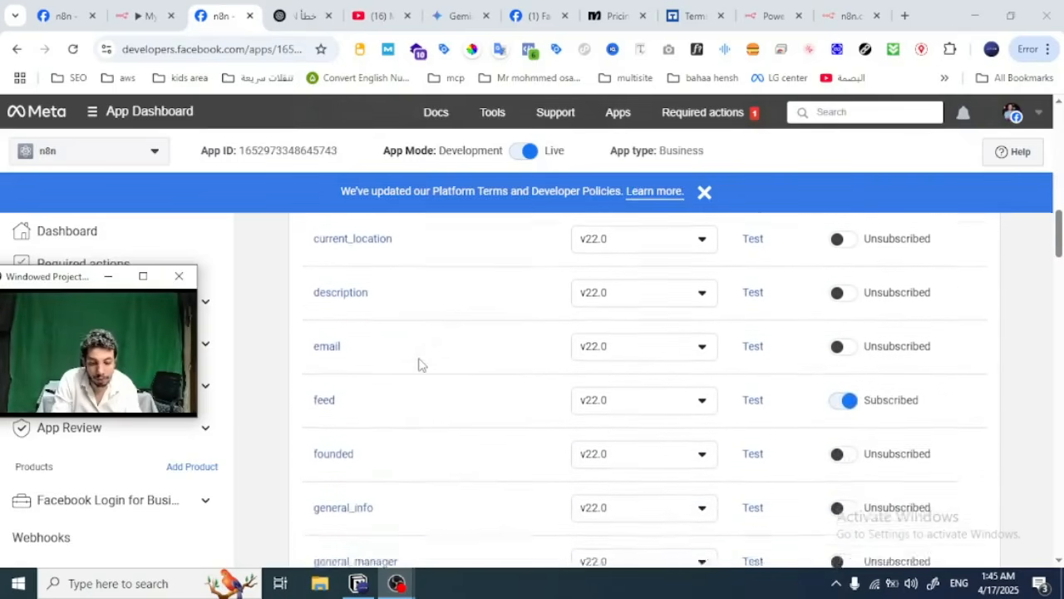
scroll(418, 363, down, 5)
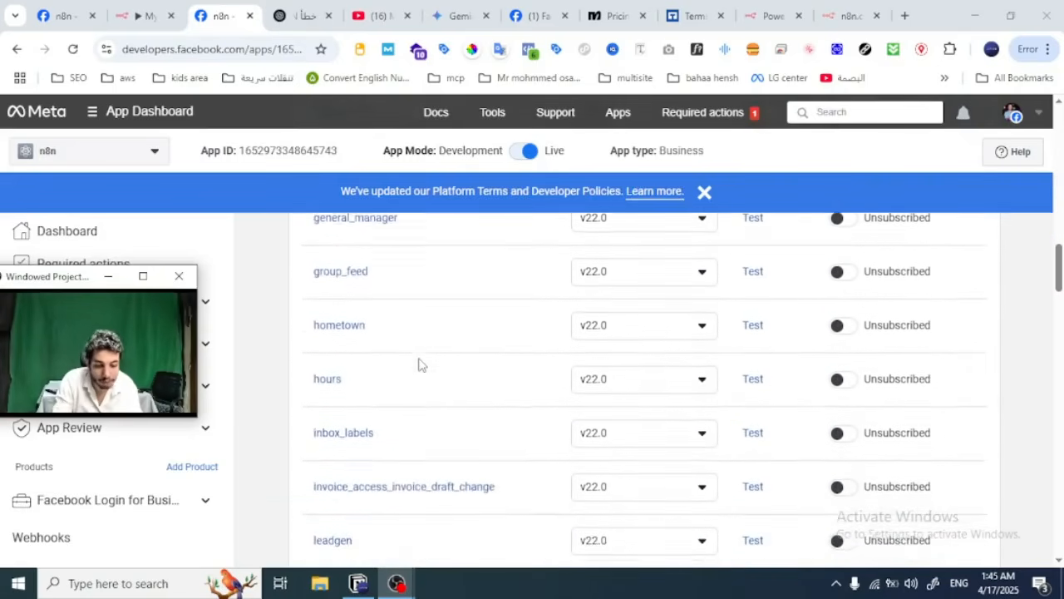
scroll(418, 363, down, 6)
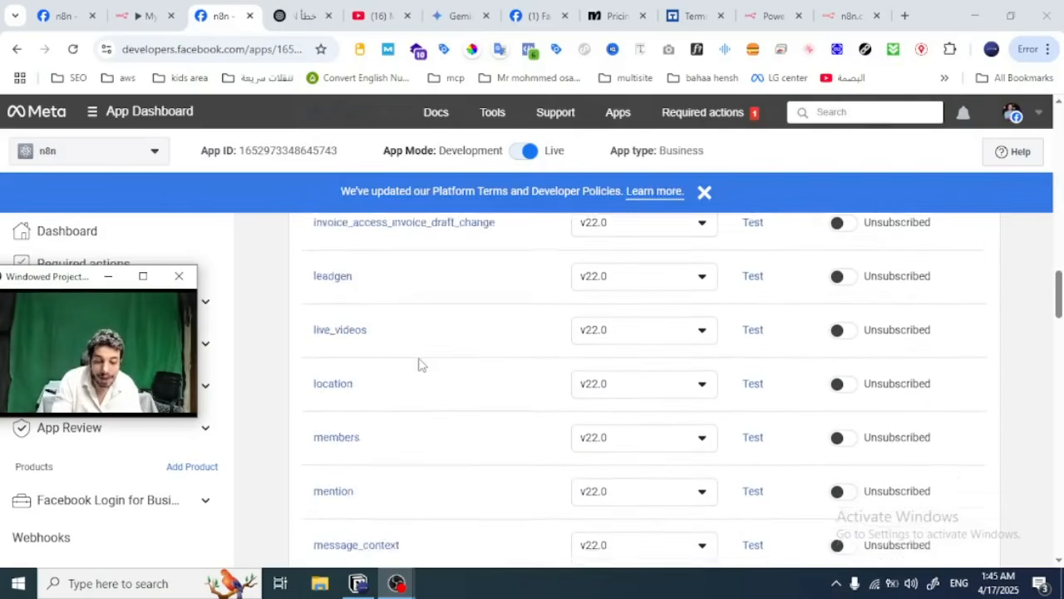
scroll(418, 363, down, 2)
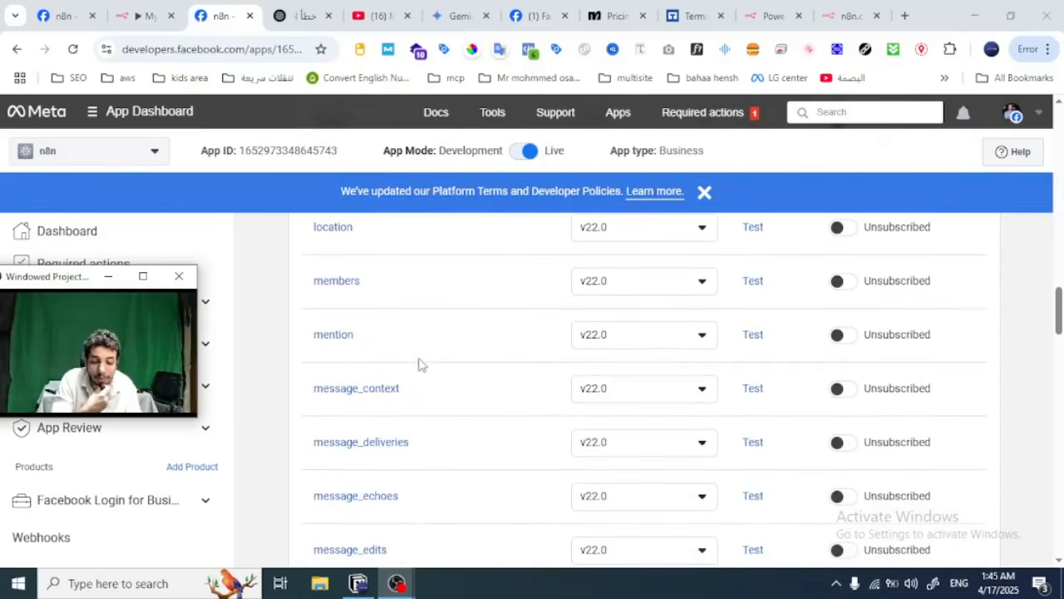
scroll(418, 364, down, 5)
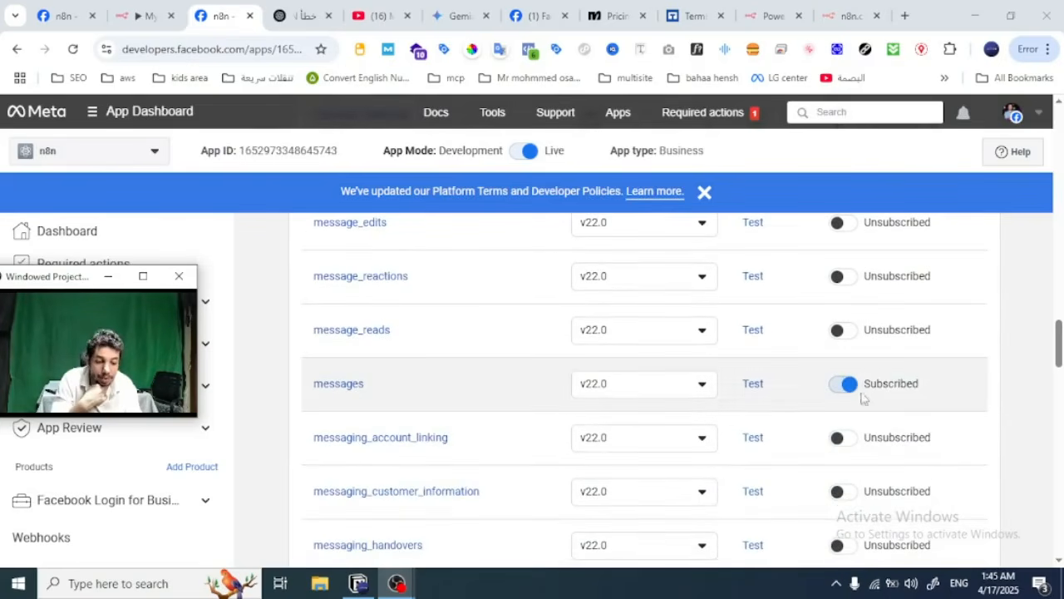
scroll(843, 387, down, 2)
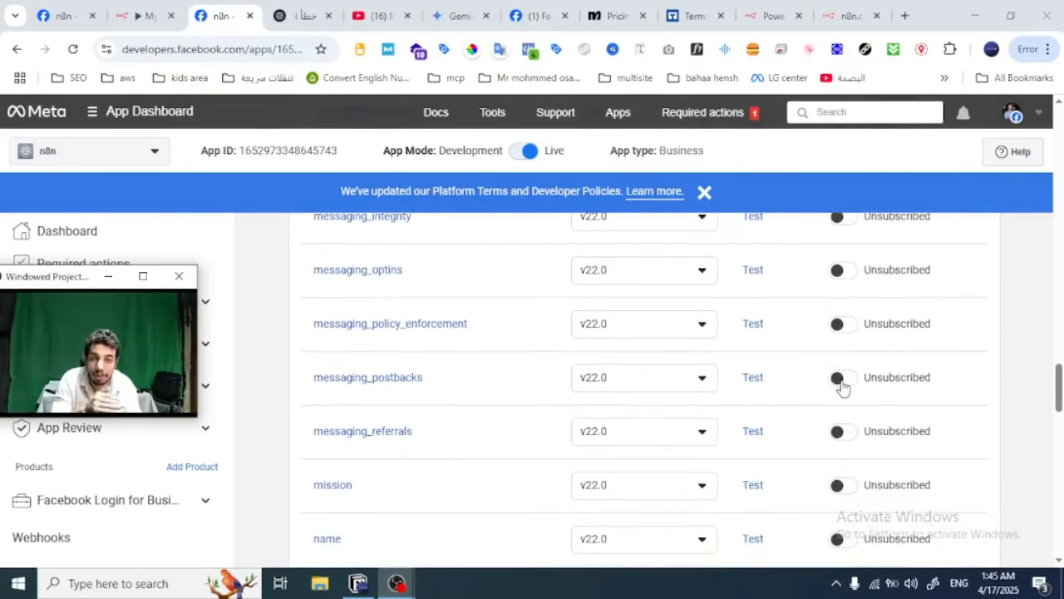
scroll(844, 388, down, 6)
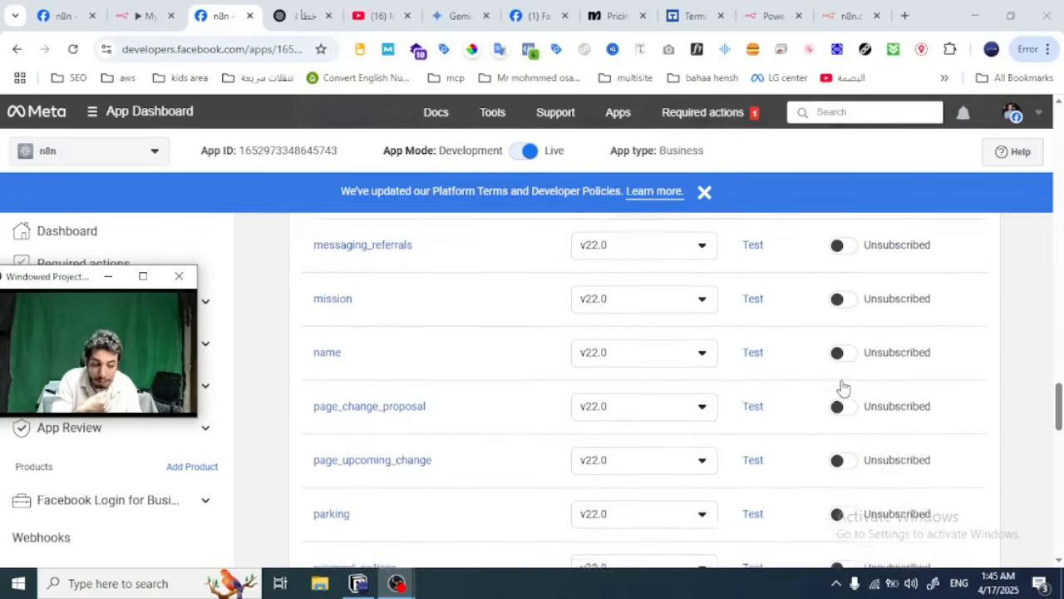
scroll(843, 388, up, 20)
scroll(843, 387, up, 15)
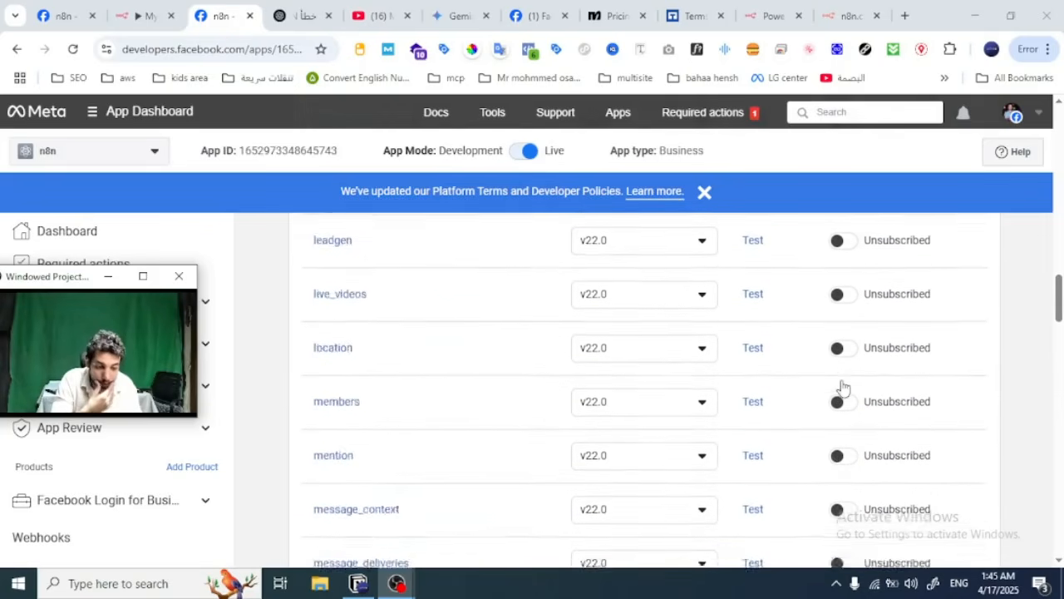
scroll(843, 387, down, 2)
scroll(844, 387, down, 2)
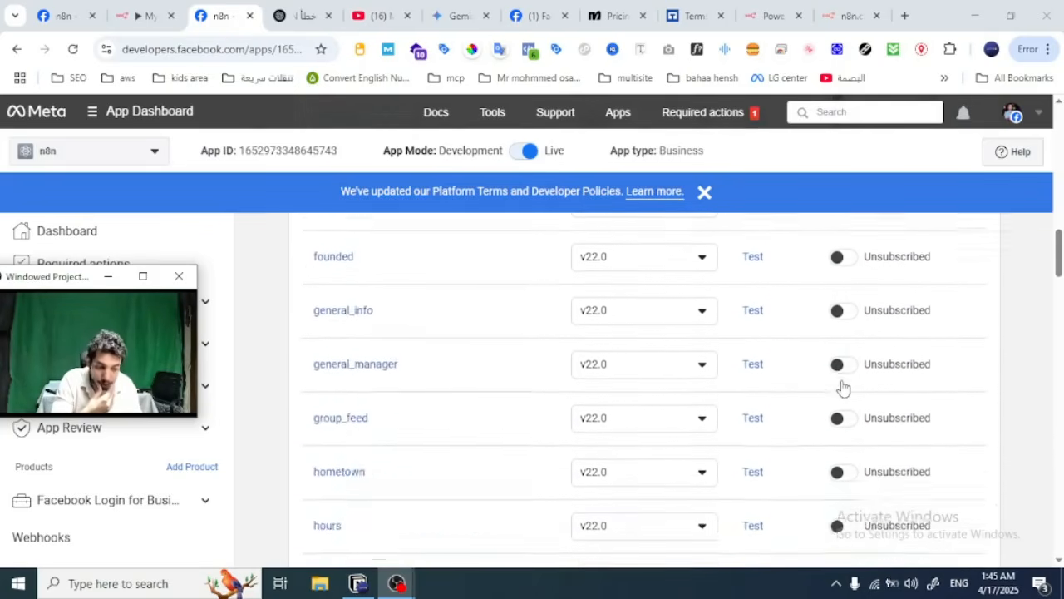
scroll(840, 387, up, 5)
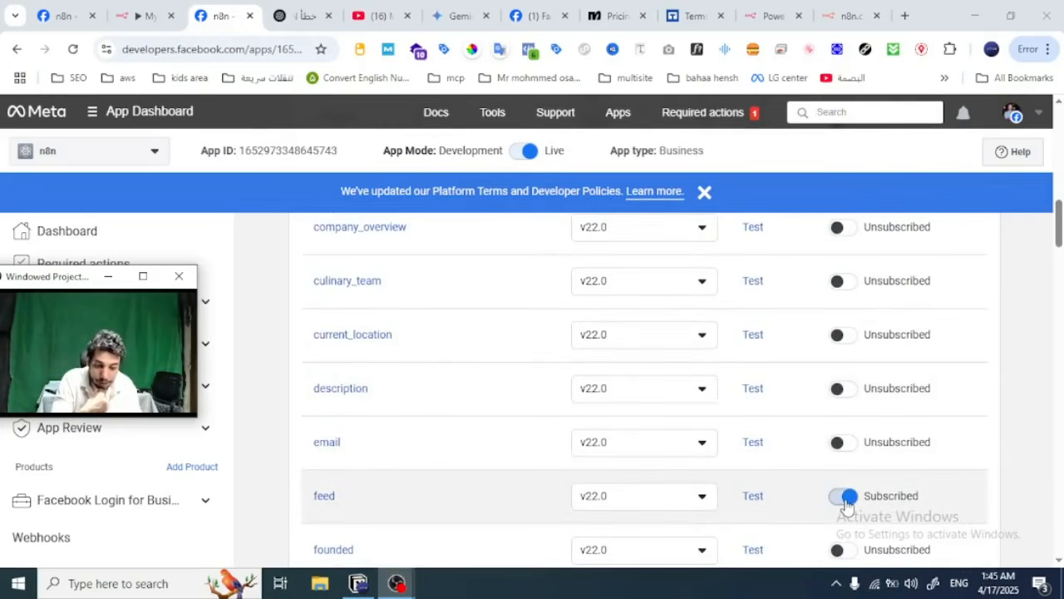
scroll(846, 504, down, 8)
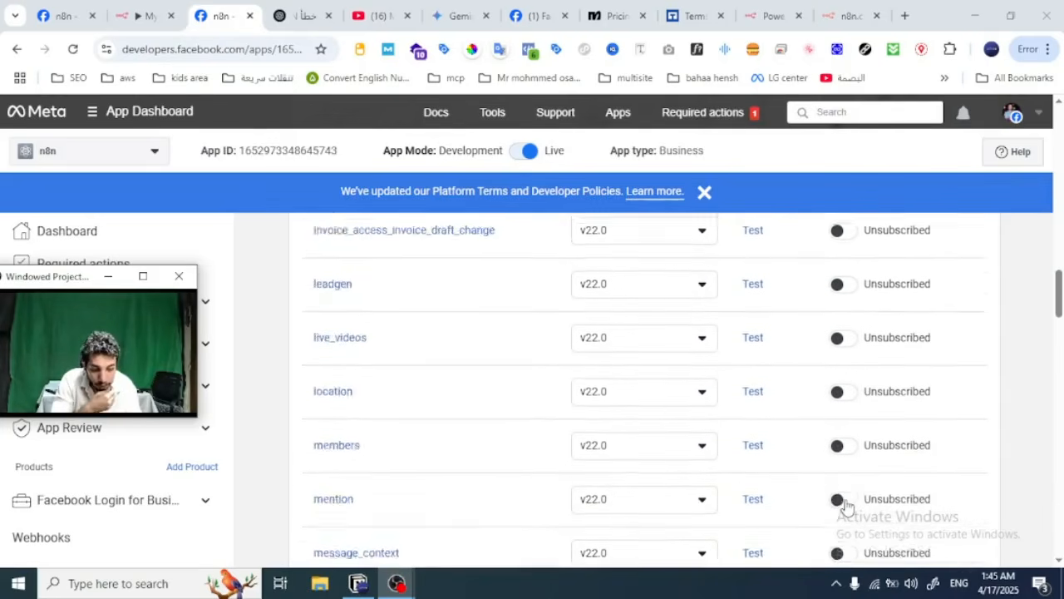
scroll(846, 504, down, 7)
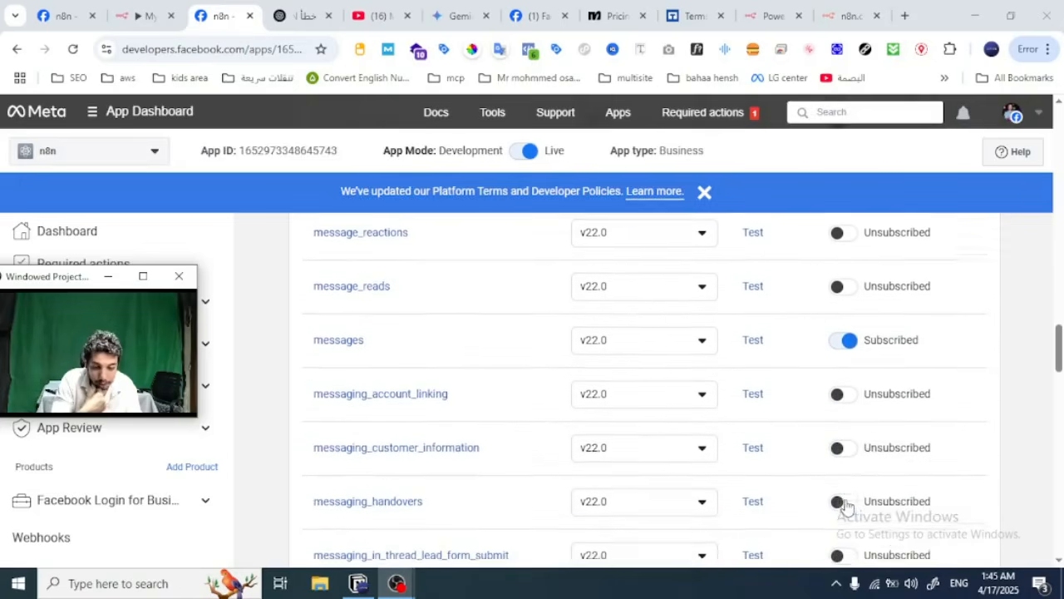
scroll(837, 388, down, 5)
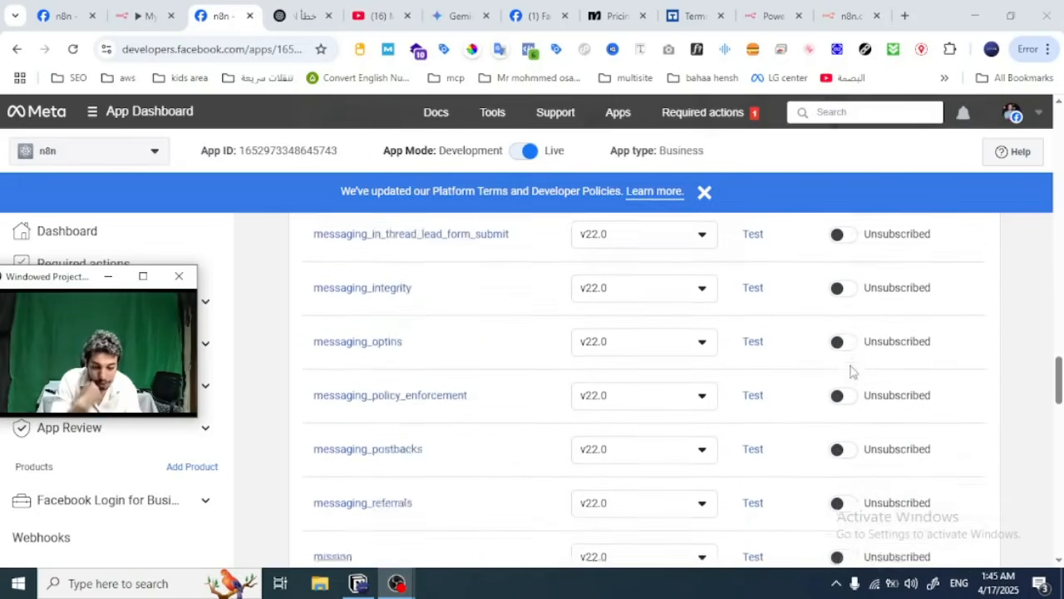
scroll(851, 370, down, 14)
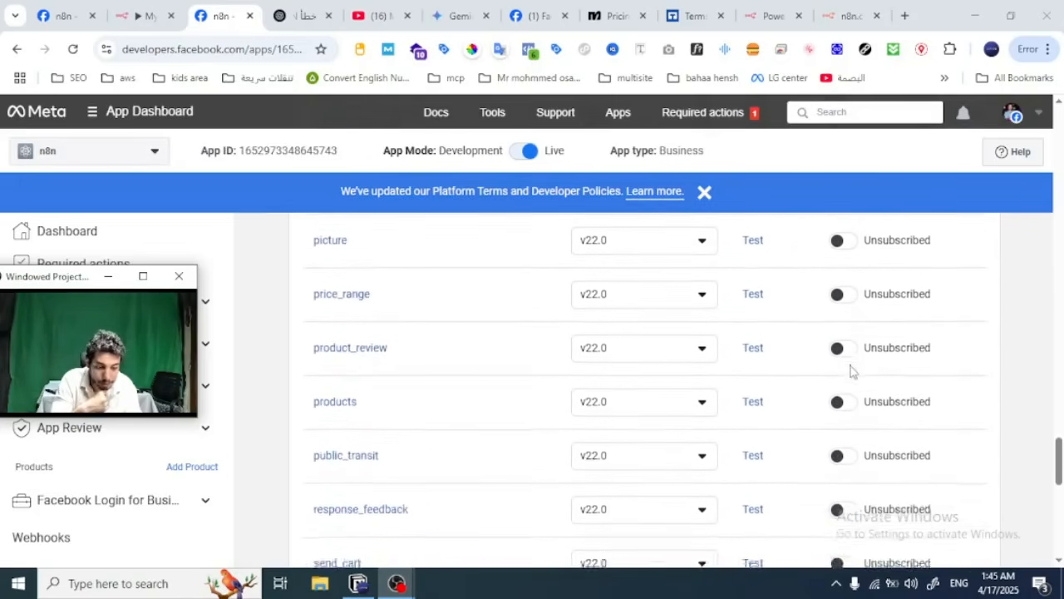
Step: Try to add a Facebook page under Generate access tokens by reconnecting the account with its previous settings
scroll(851, 371, down, 10)
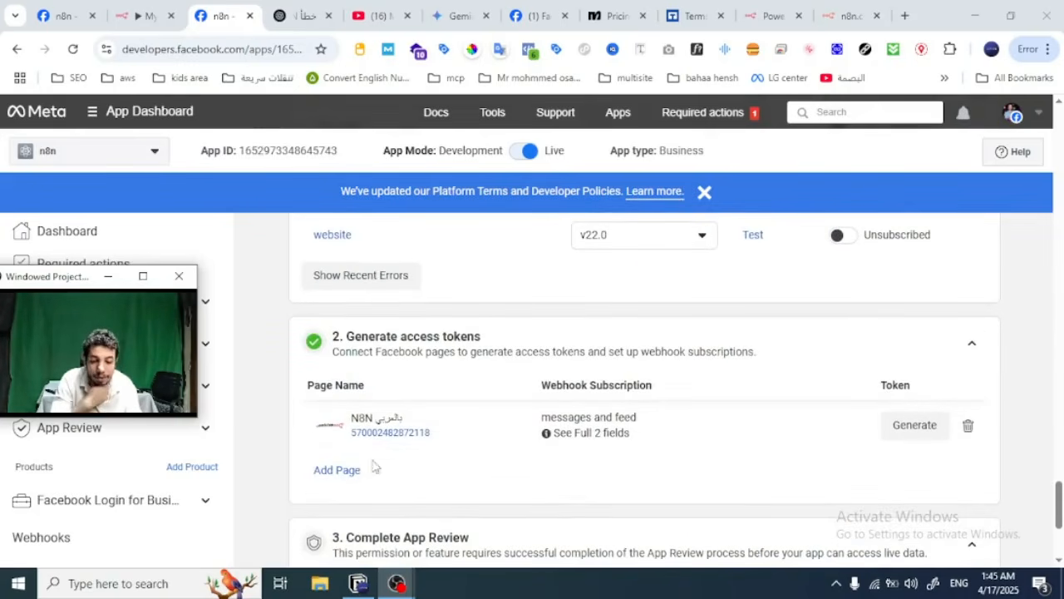
click(331, 470)
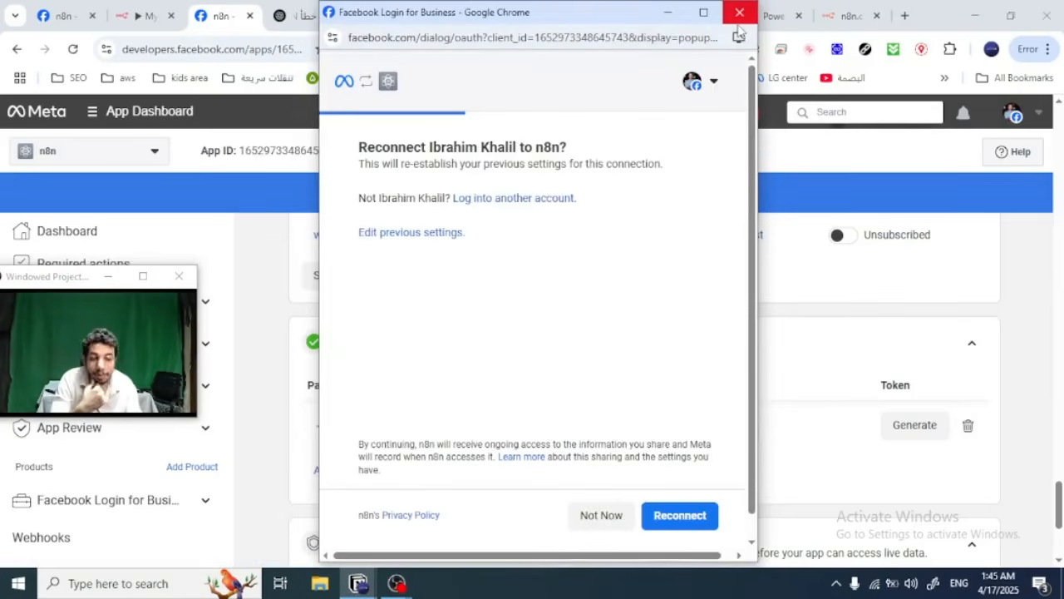
click(680, 520)
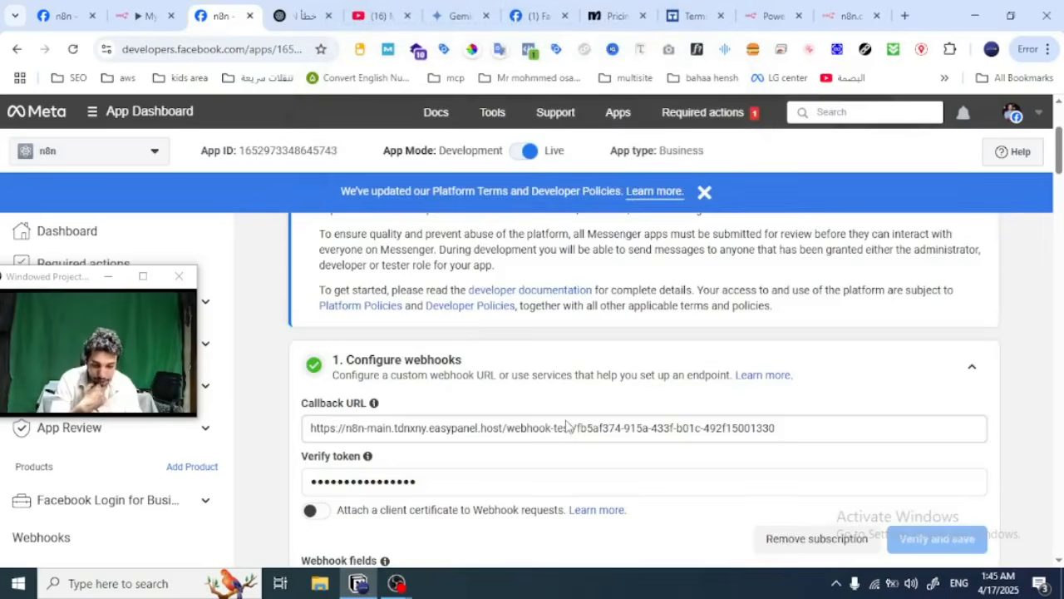
Step: Add the Fashinofy page under Generate access tokens by editing the previous connection settings to include it and saving the access
scroll(565, 426, down, 15)
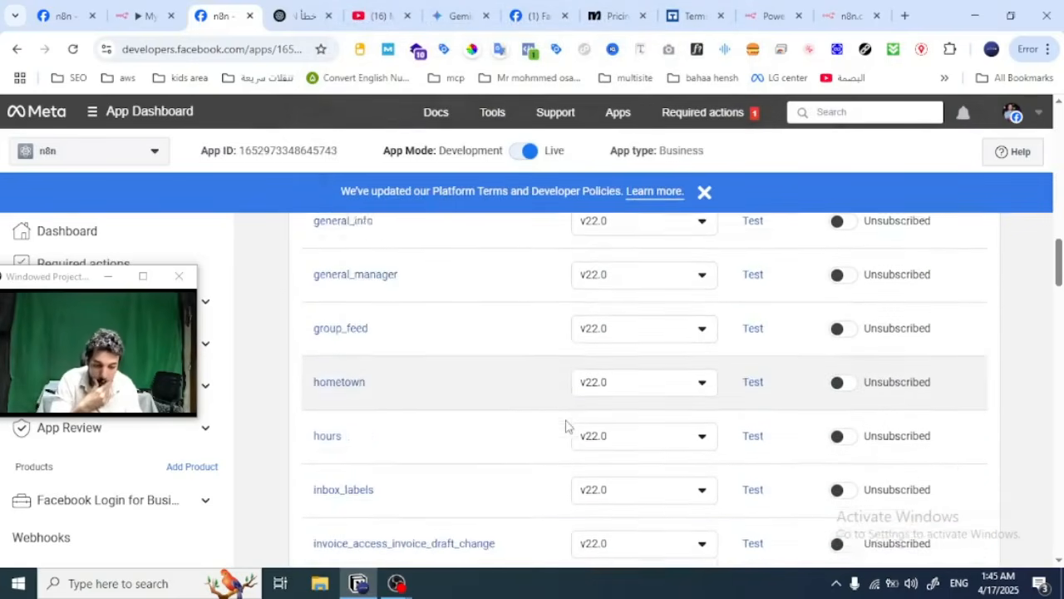
scroll(565, 426, down, 15)
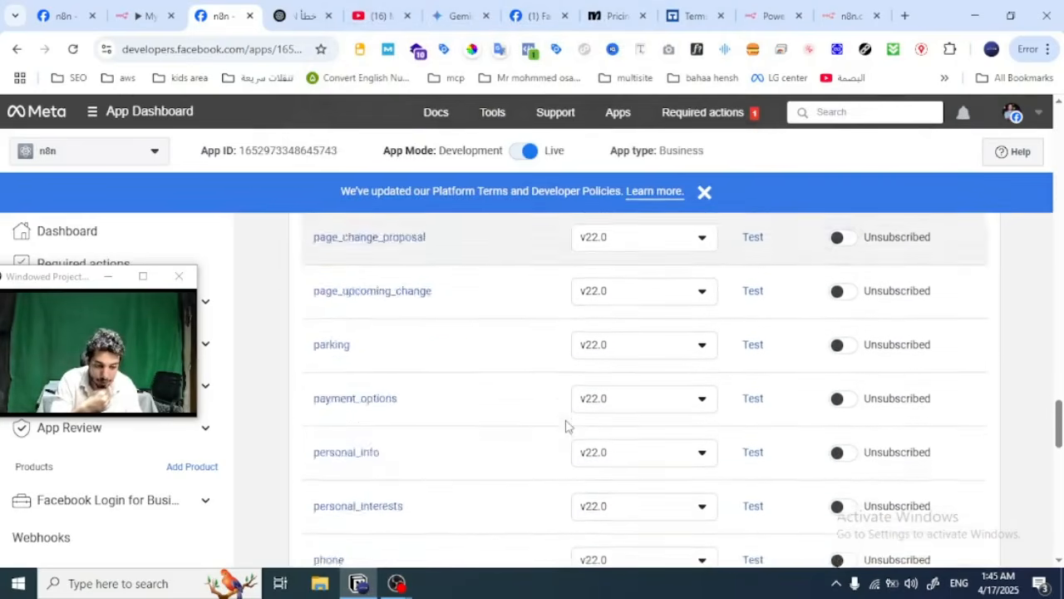
scroll(566, 426, down, 15)
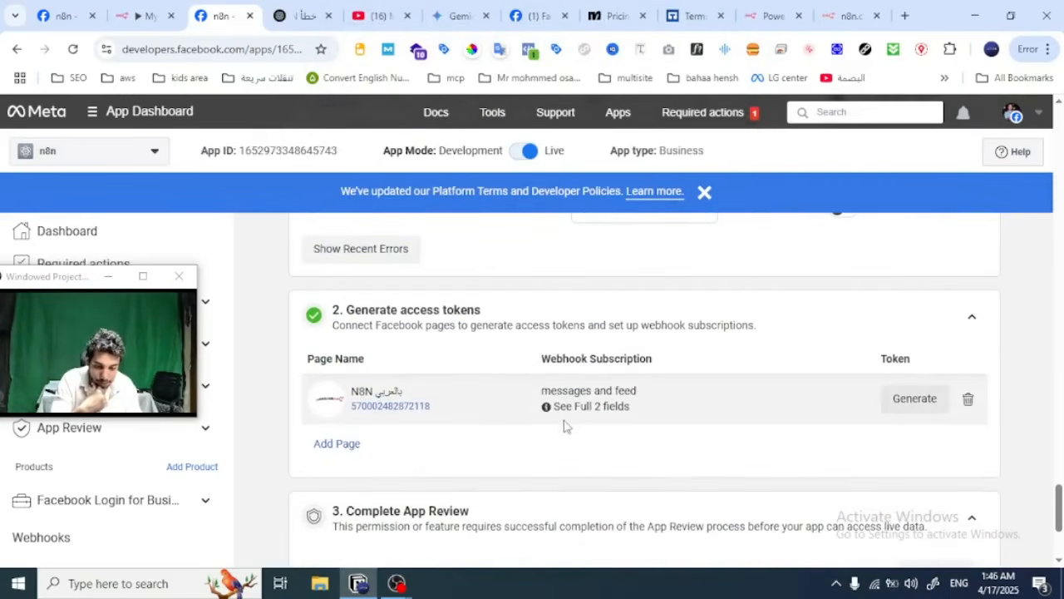
click(338, 443)
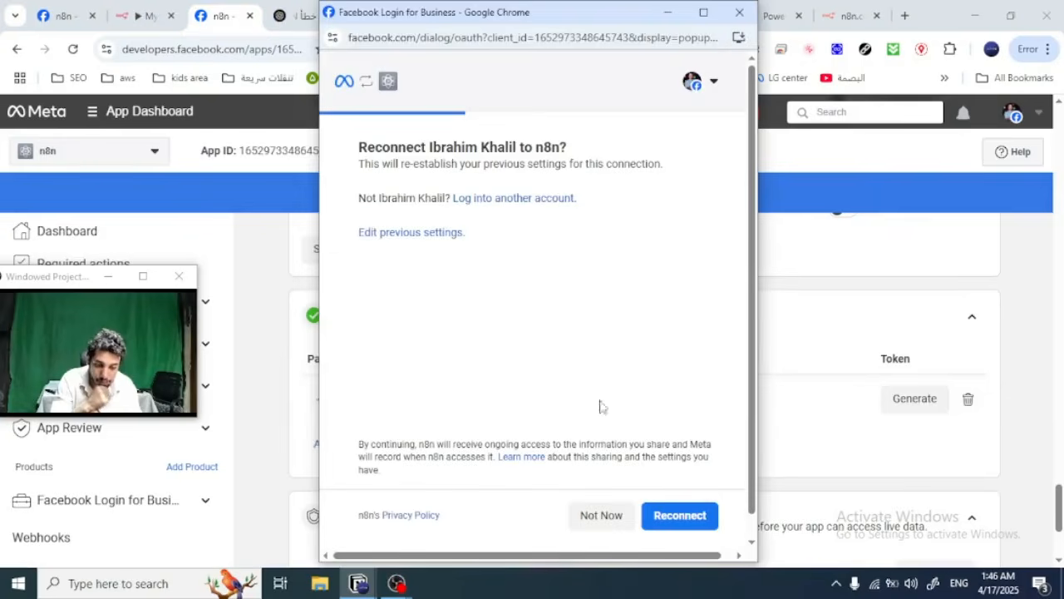
scroll(603, 406, down, 1)
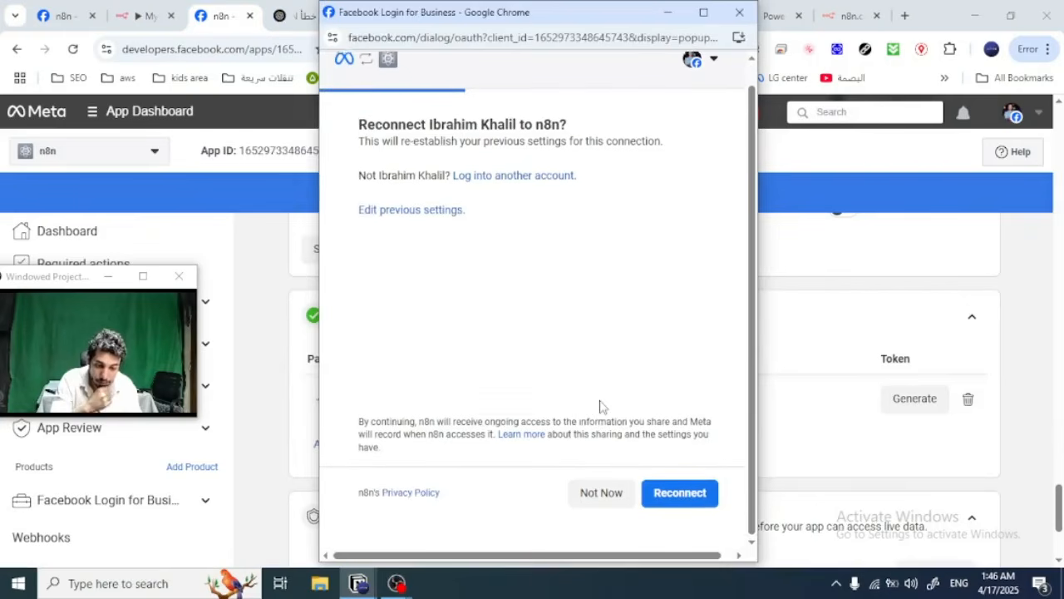
click(408, 209)
scroll(386, 358, down, 3)
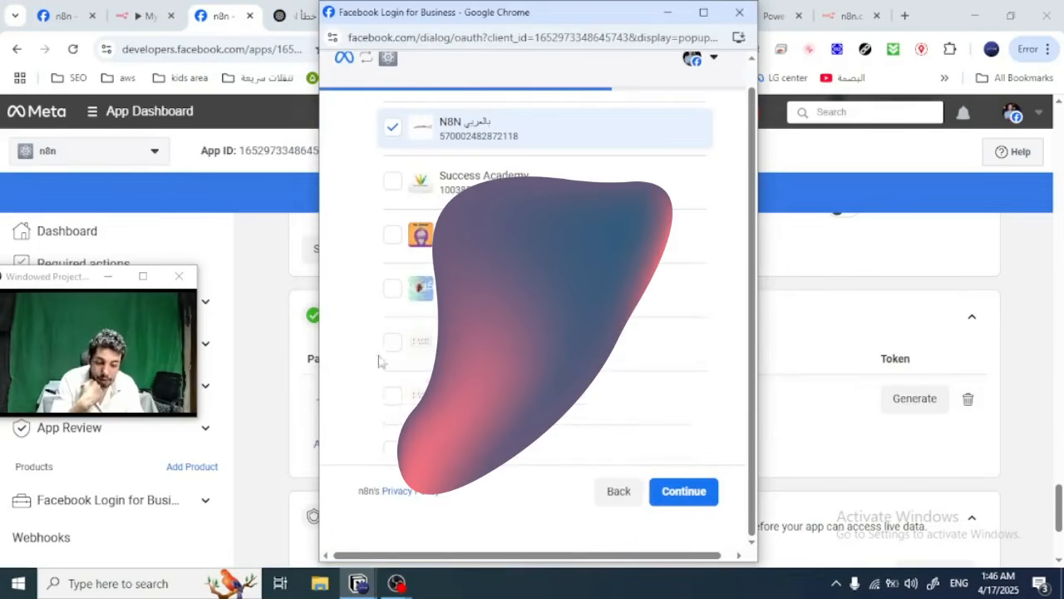
click(391, 396)
click(680, 492)
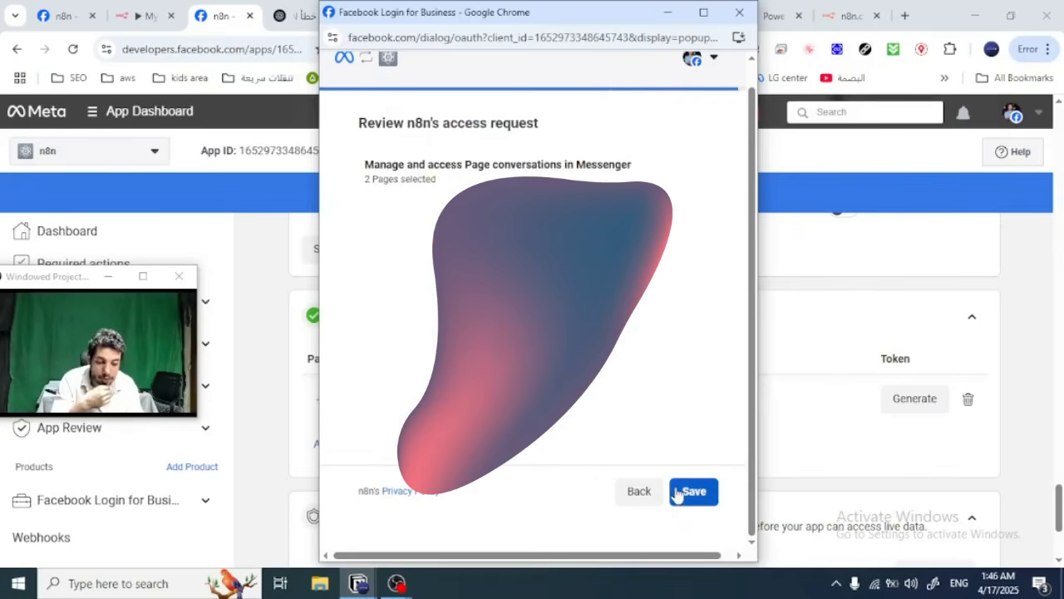
click(678, 493)
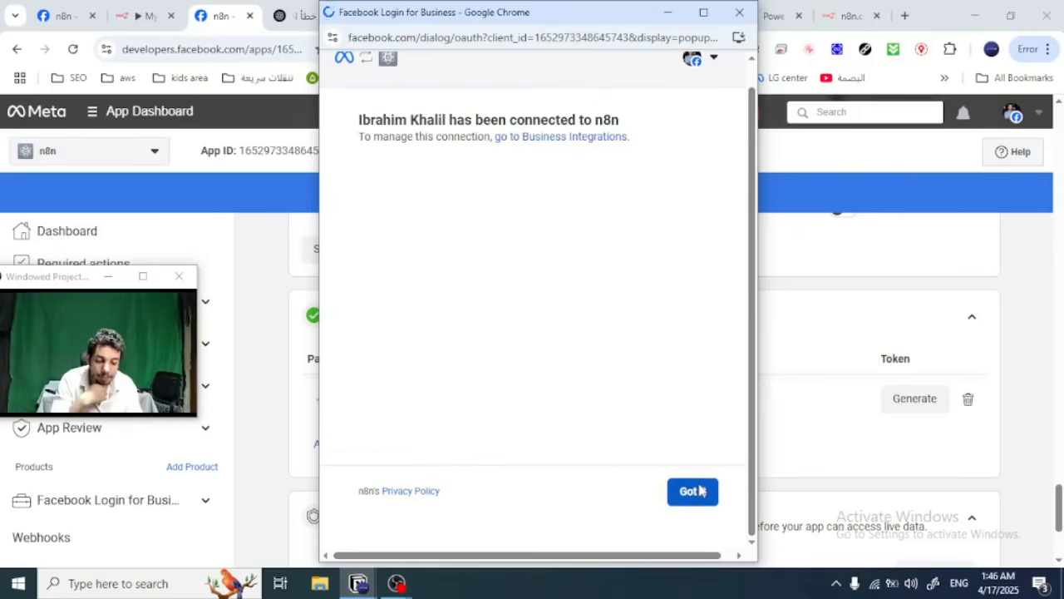
click(701, 490)
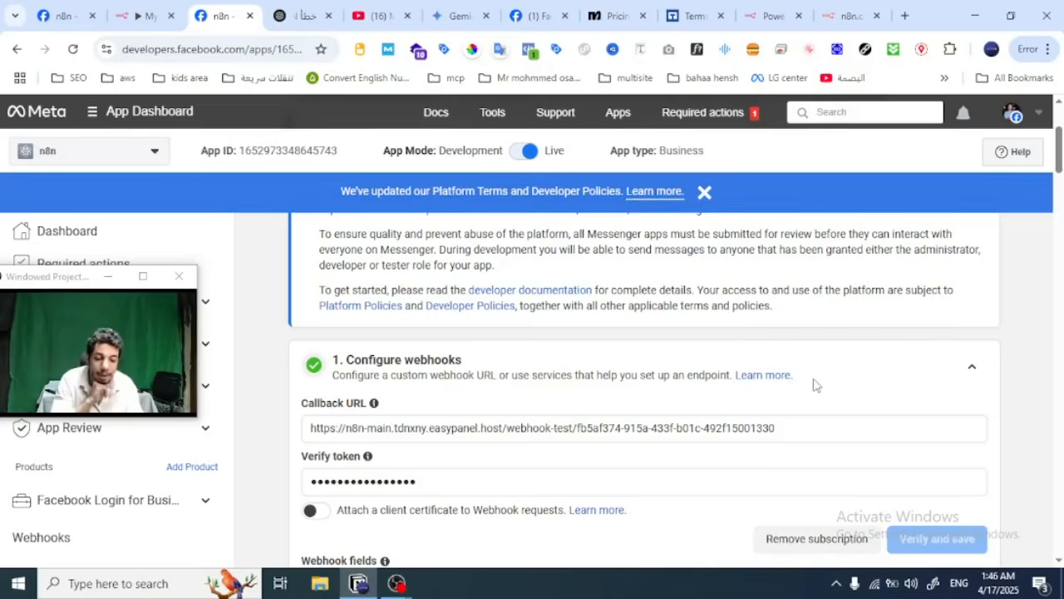
Step: Review which webhook fields the N8N بالعربي page is subscribed to under Generate access tokens, leaving its subscriptions as they are
scroll(709, 387, down, 6)
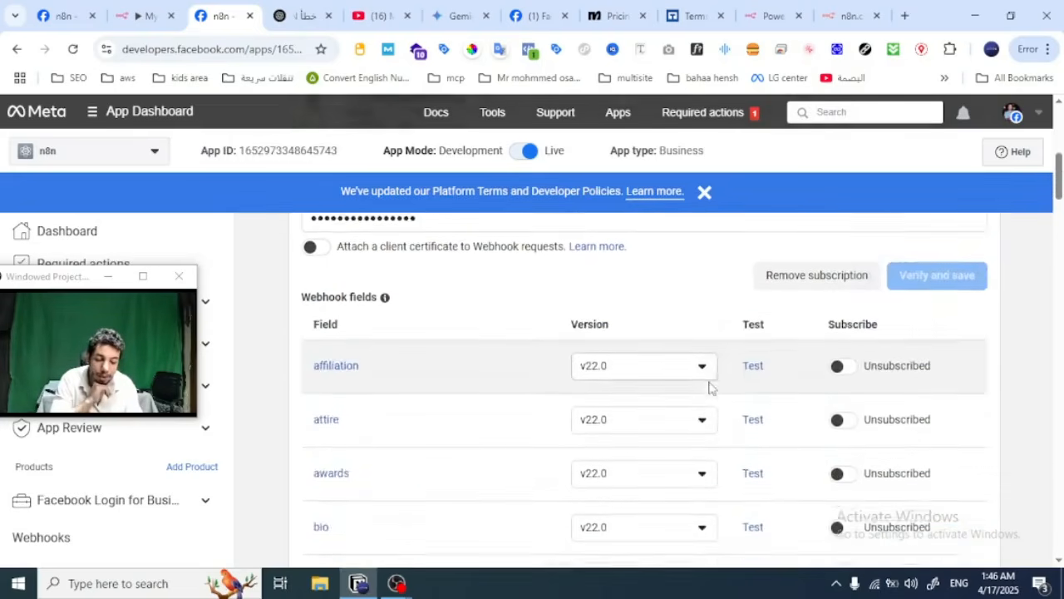
scroll(710, 388, down, 20)
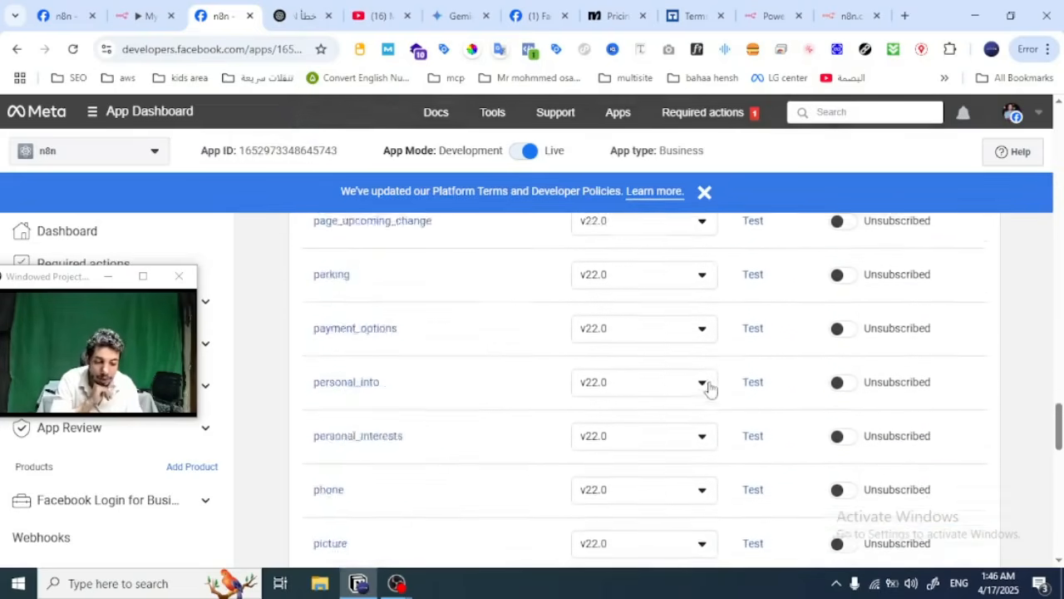
scroll(710, 390, down, 10)
scroll(710, 389, up, 2)
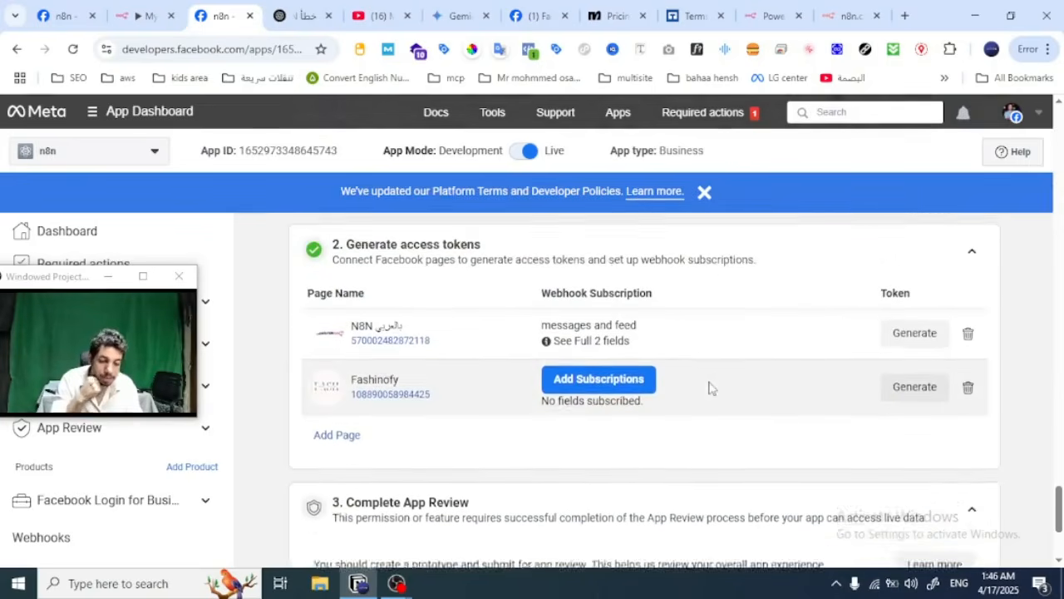
click(602, 394)
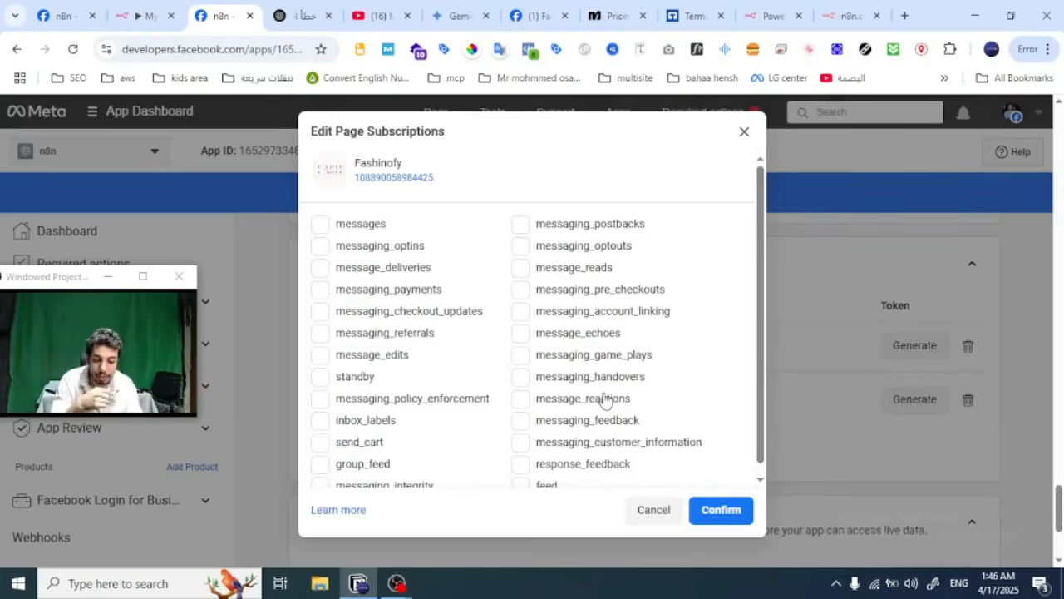
click(742, 132)
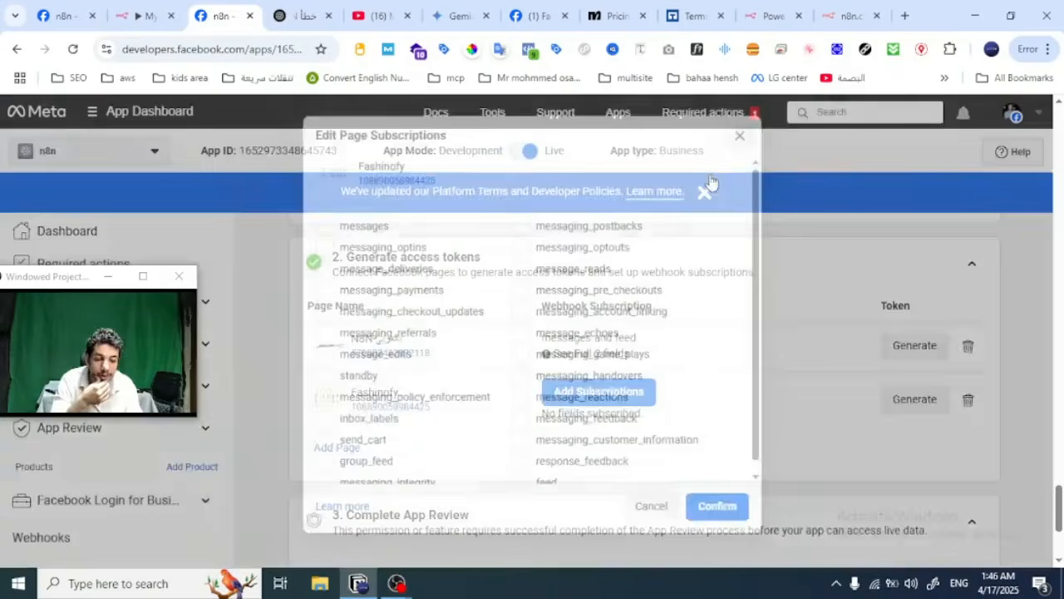
mouse_move(591, 354)
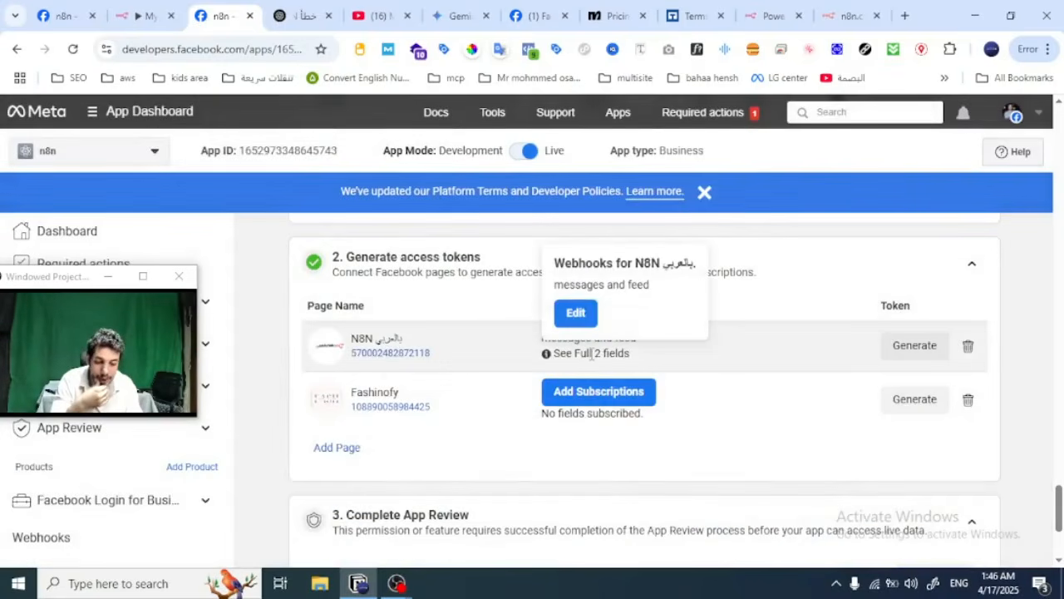
click(578, 314)
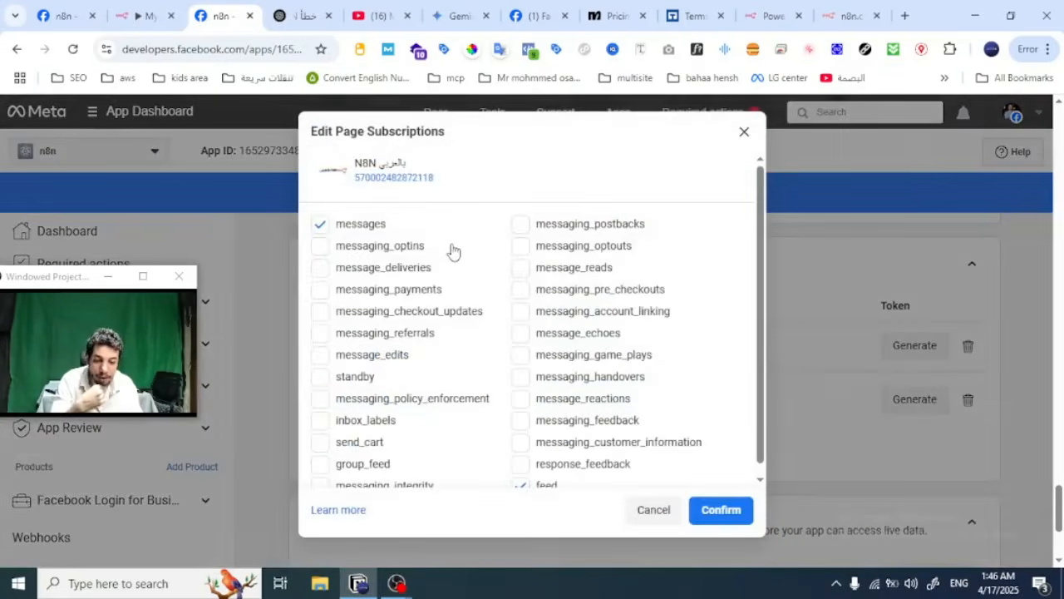
scroll(494, 311, down, 1)
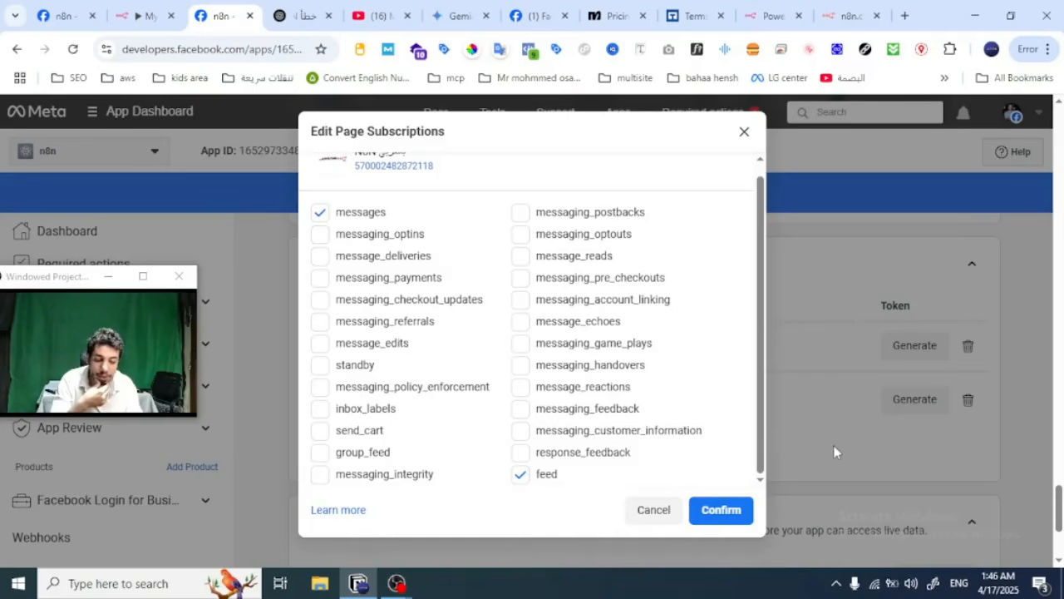
click(655, 508)
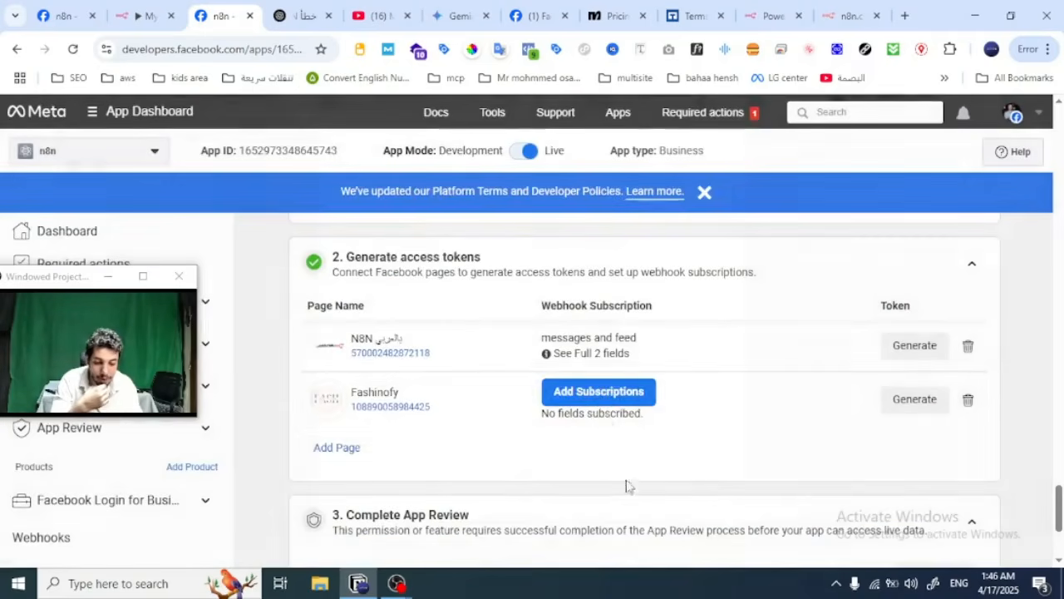
Step: Subscribe the Fashinofy page to the messages and feed webhook fields
click(602, 396)
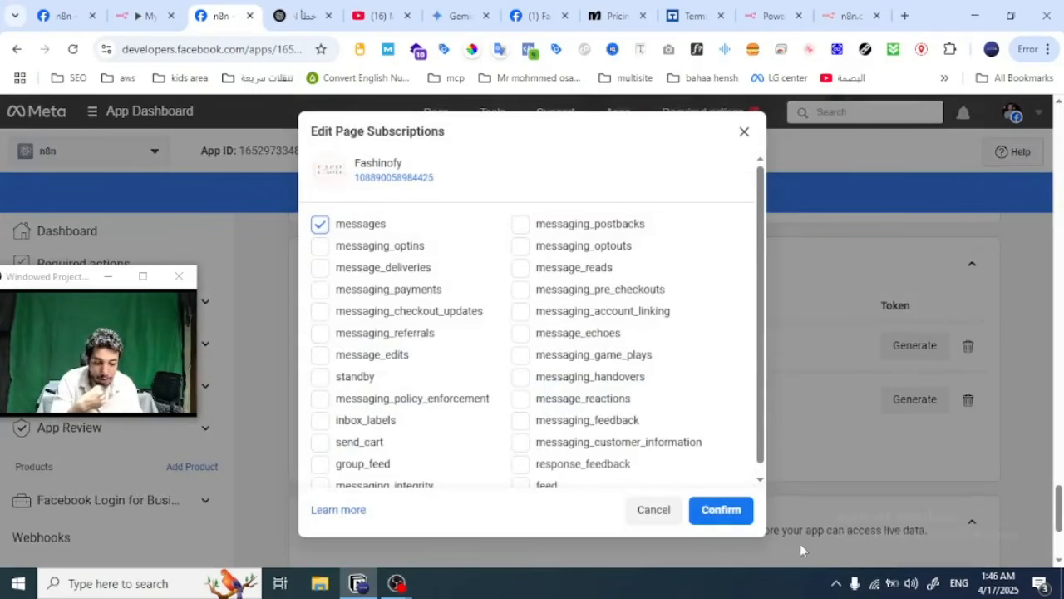
scroll(529, 449, down, 1)
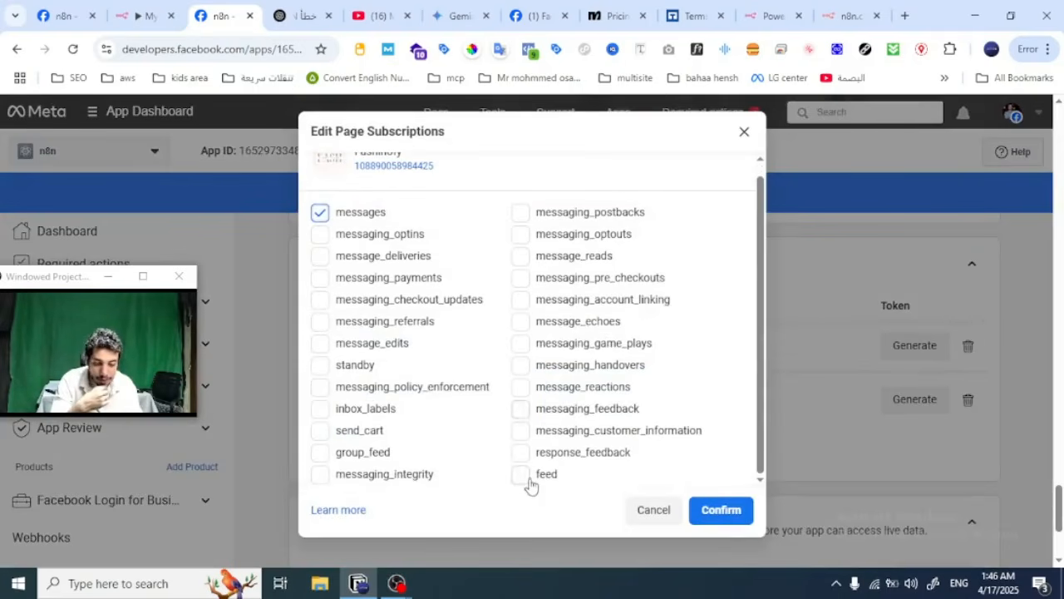
click(527, 479)
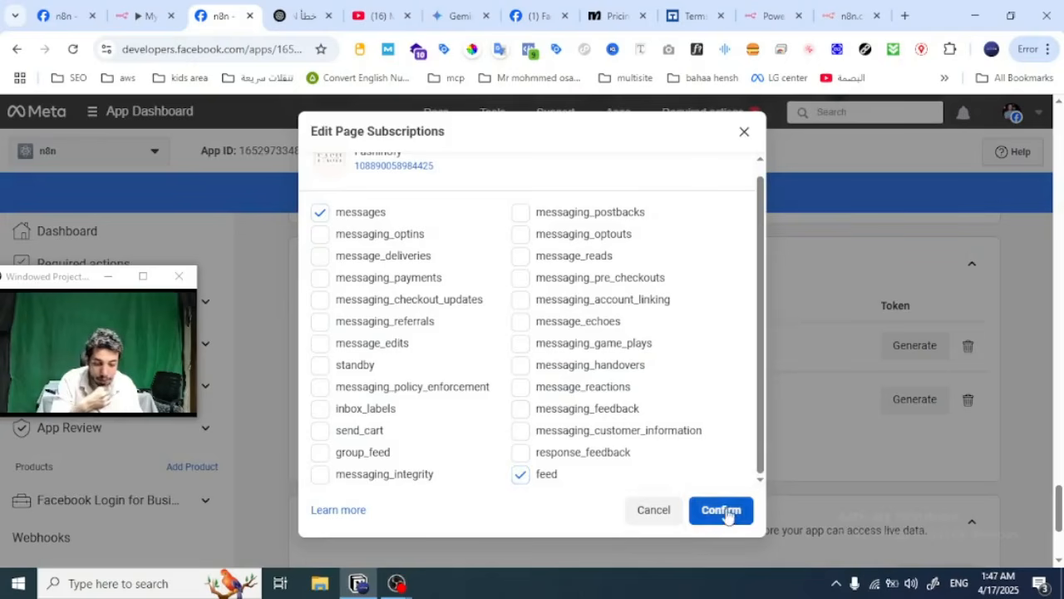
click(728, 515)
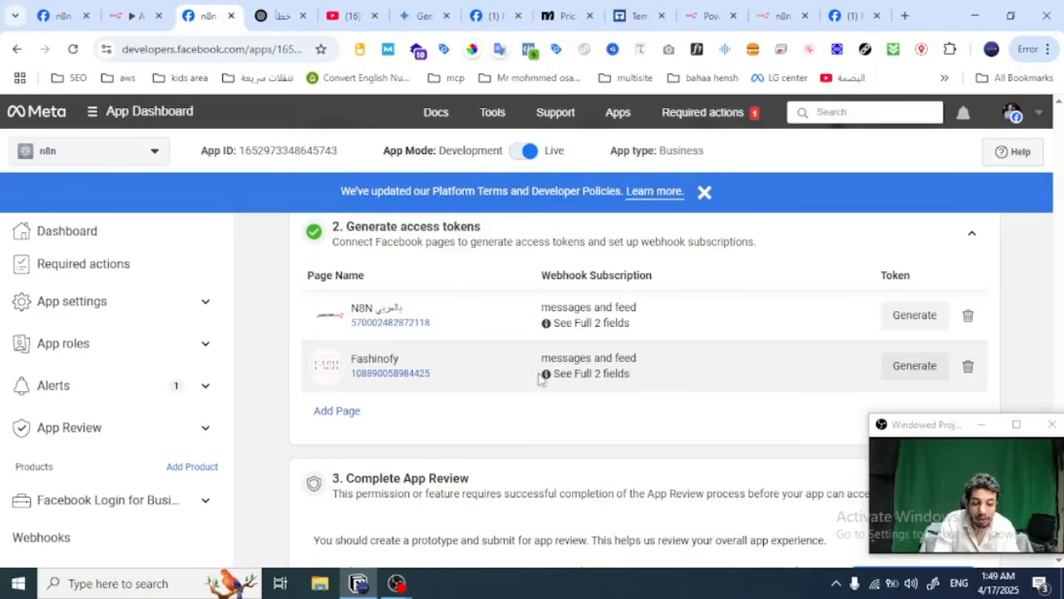
Step: Check the webhook subscriptions selected for the Fashinofy page and close them without changes
mouse_move(582, 372)
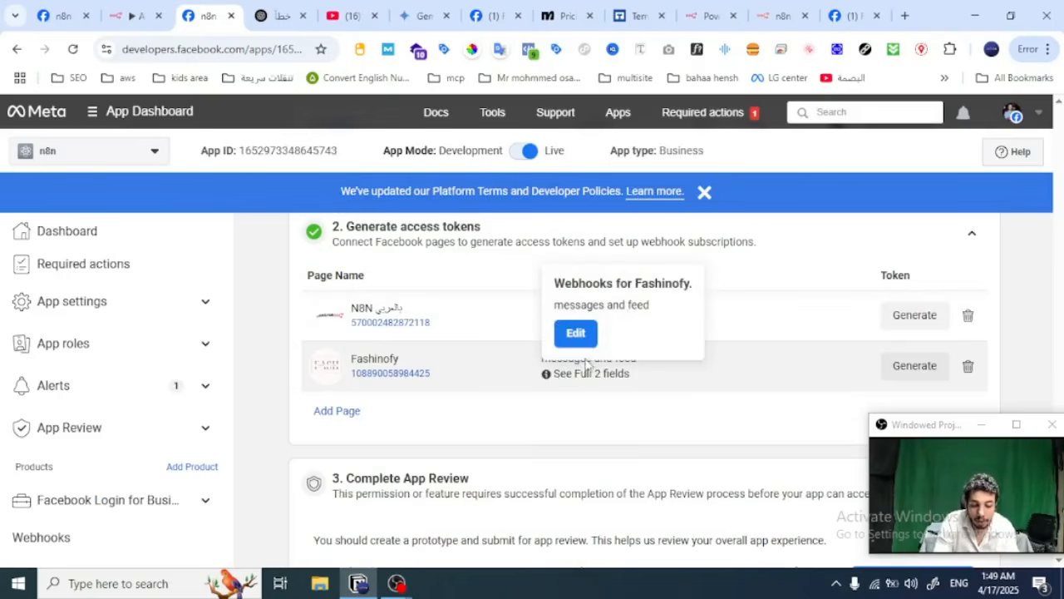
click(573, 334)
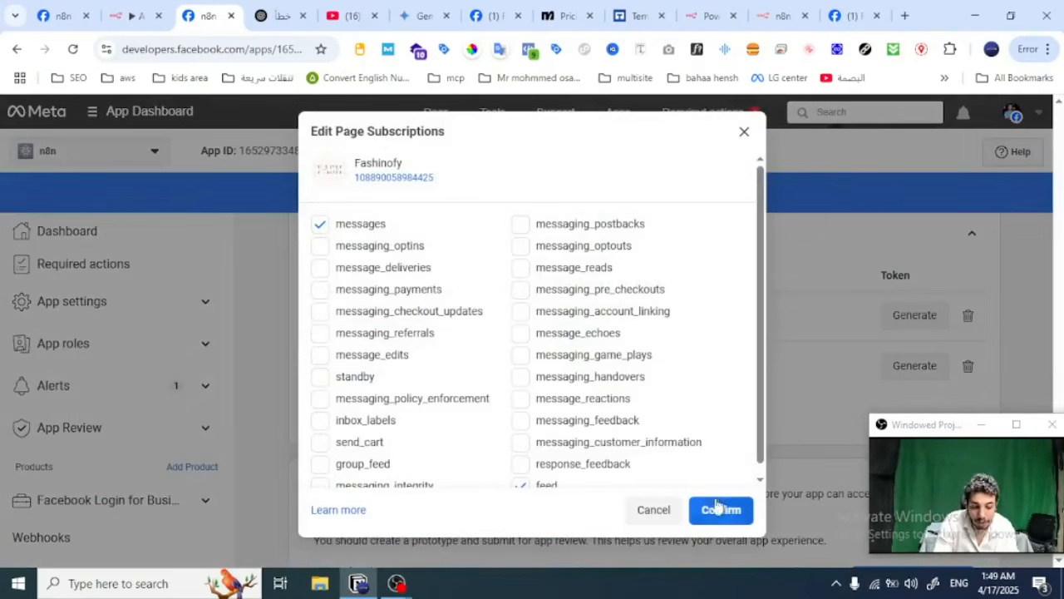
scroll(599, 366, down, 1)
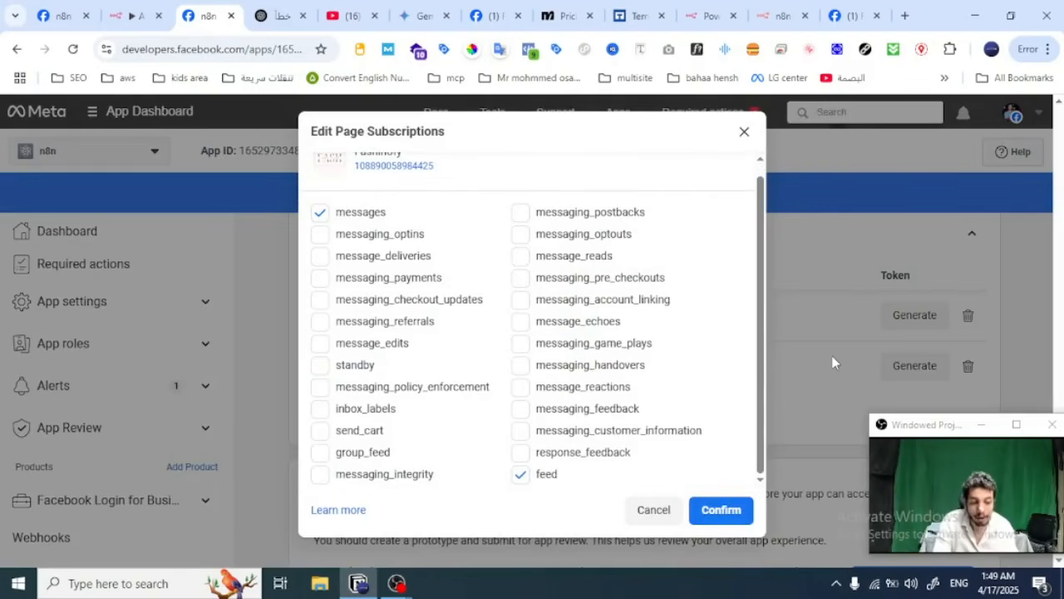
click(743, 136)
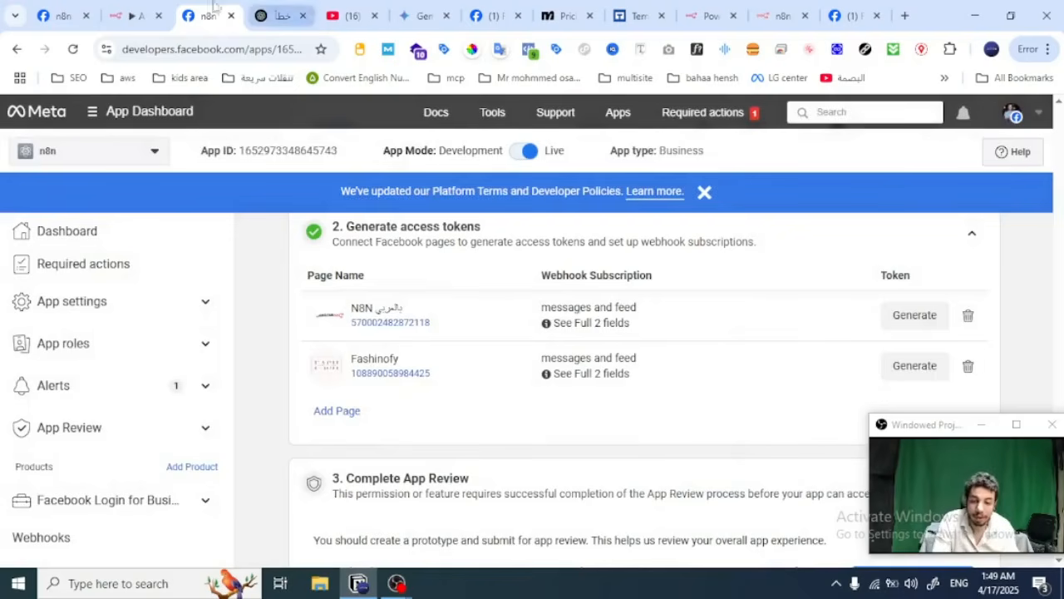
Step: Check the Webhook node's parameters and its Allow Multiple HTTP Methods setting in the n8n Ai messenger workflow
click(114, 8)
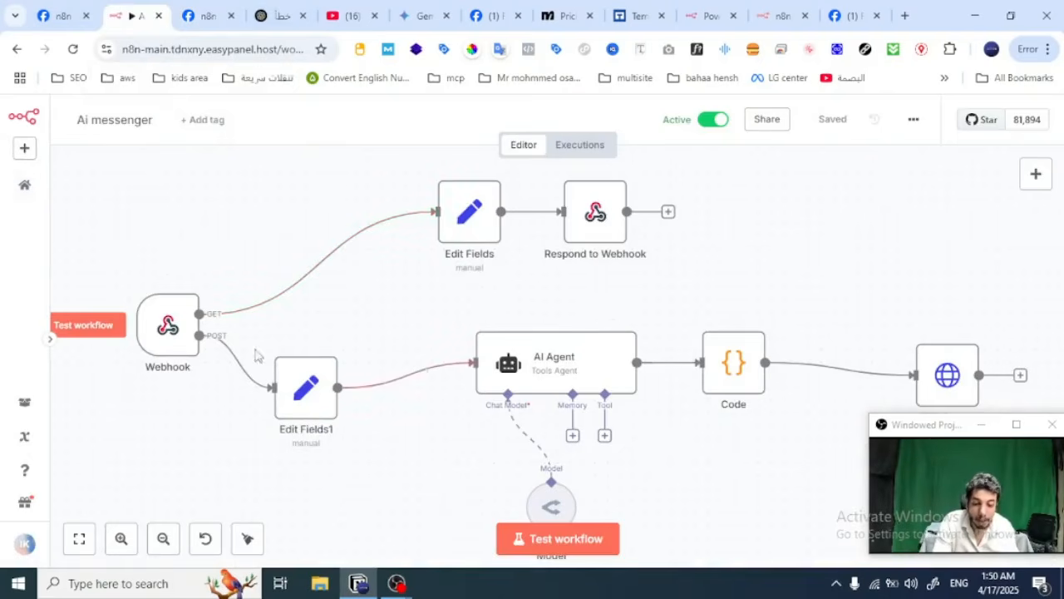
double_click(173, 331)
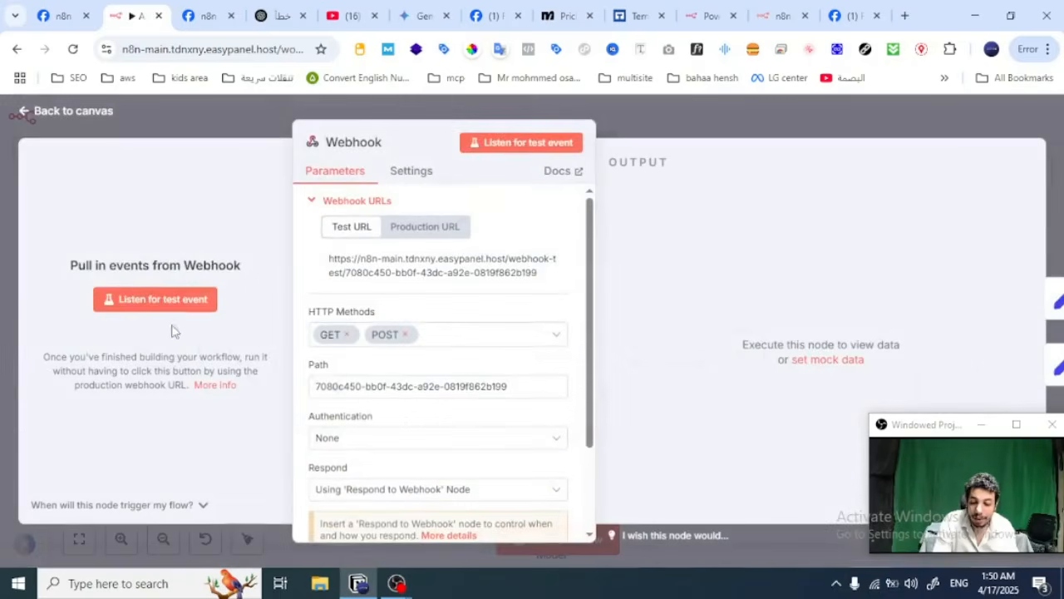
click(411, 174)
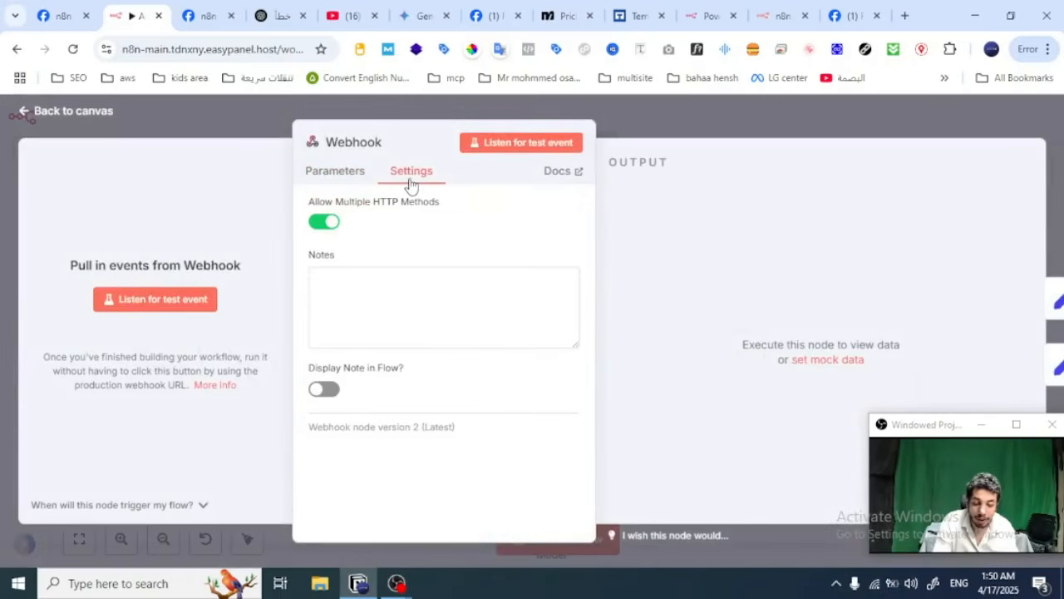
click(658, 119)
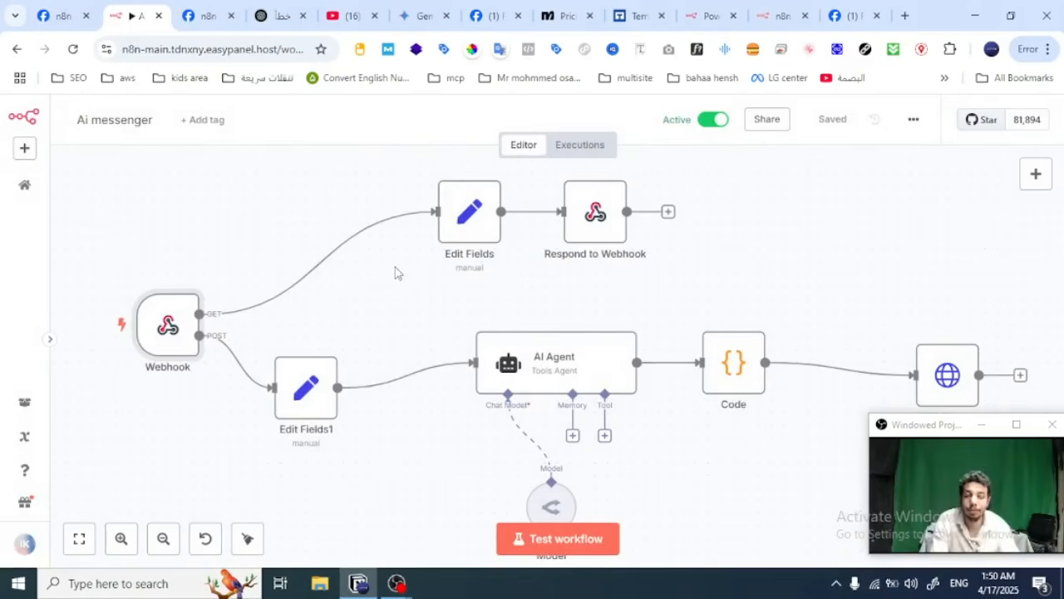
Step: Replace the Callback URL in the Meta app's webhook configuration with the n8n Webhook node's test URL
mouse_move(191, 272)
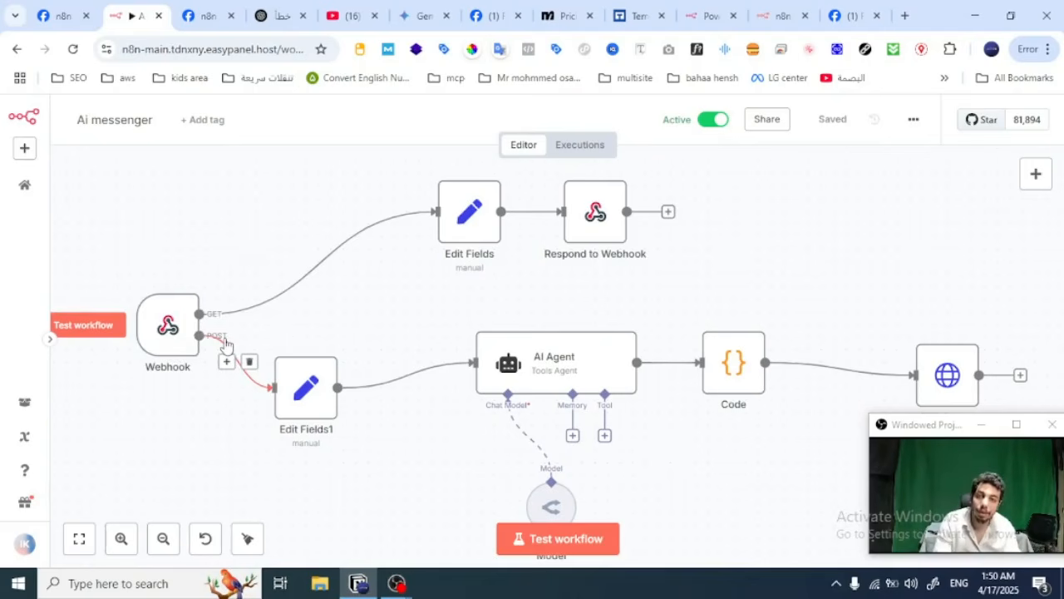
double_click(166, 336)
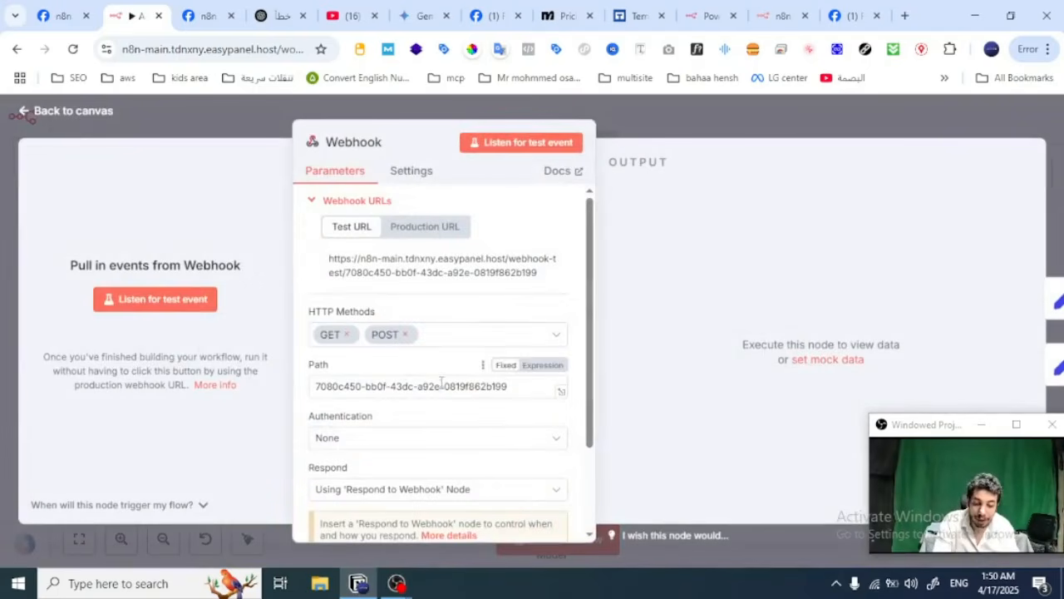
click(432, 279)
click(208, 15)
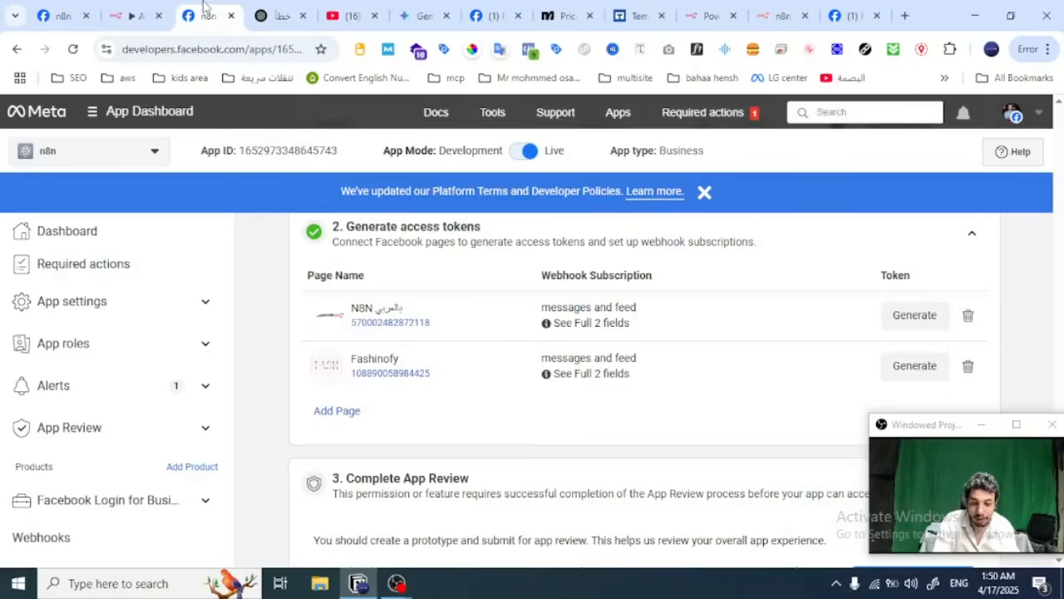
scroll(526, 360, up, 2)
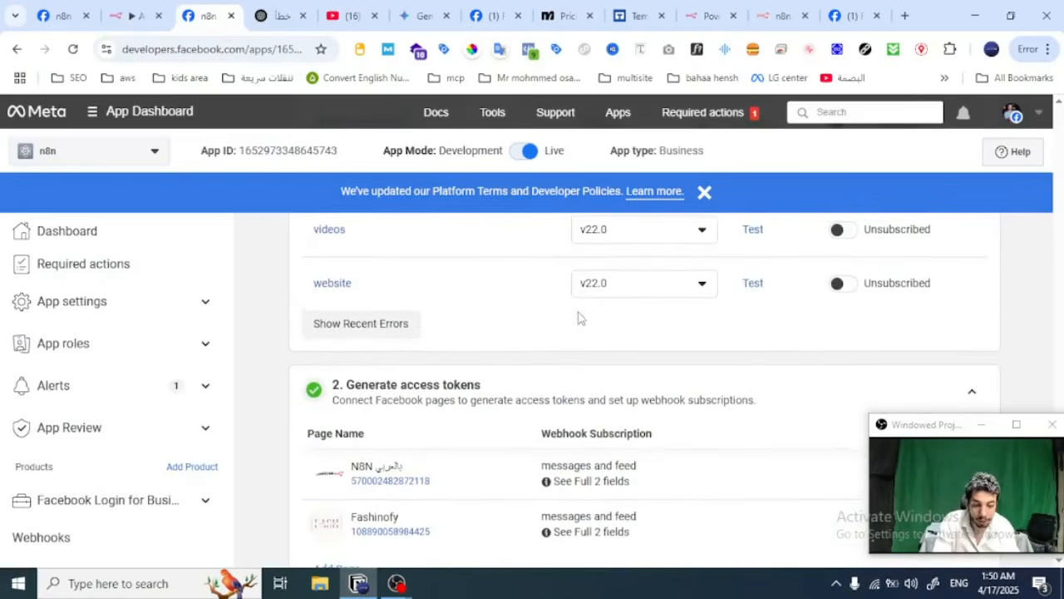
scroll(576, 318, up, 10)
scroll(541, 353, up, 15)
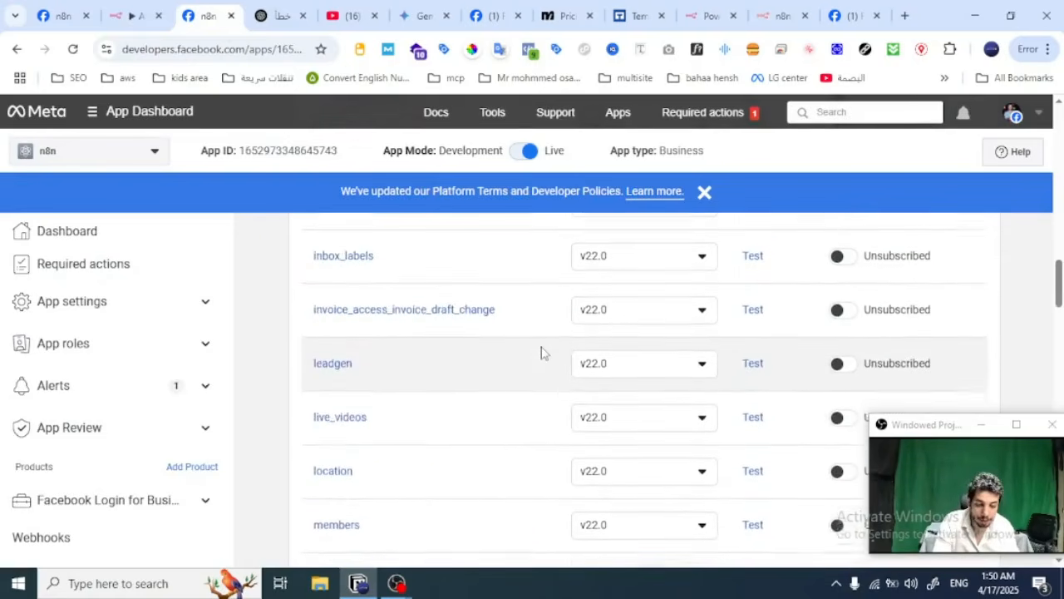
scroll(541, 352, up, 15)
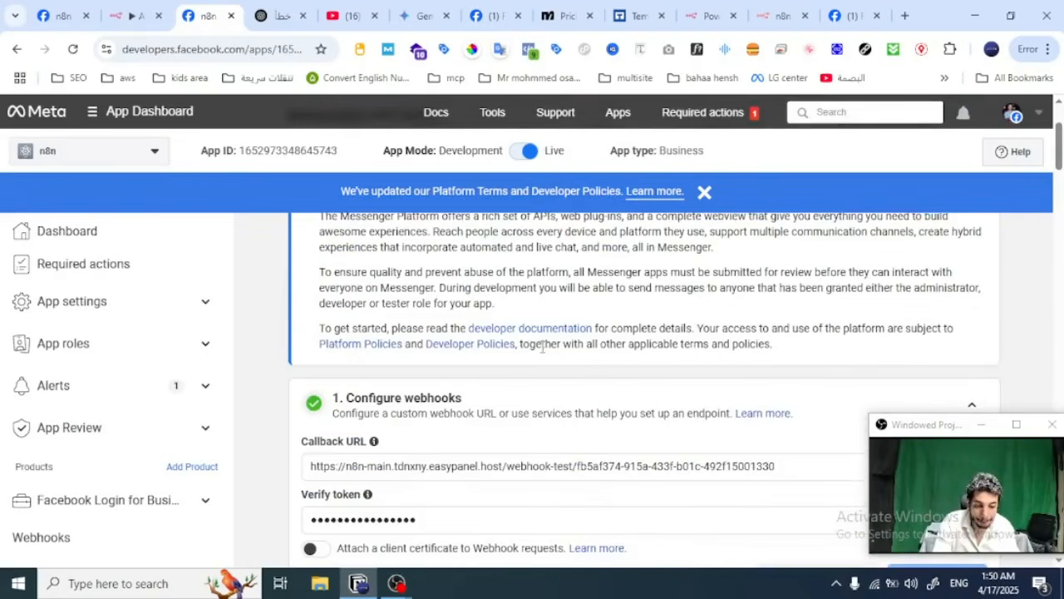
double_click(498, 472)
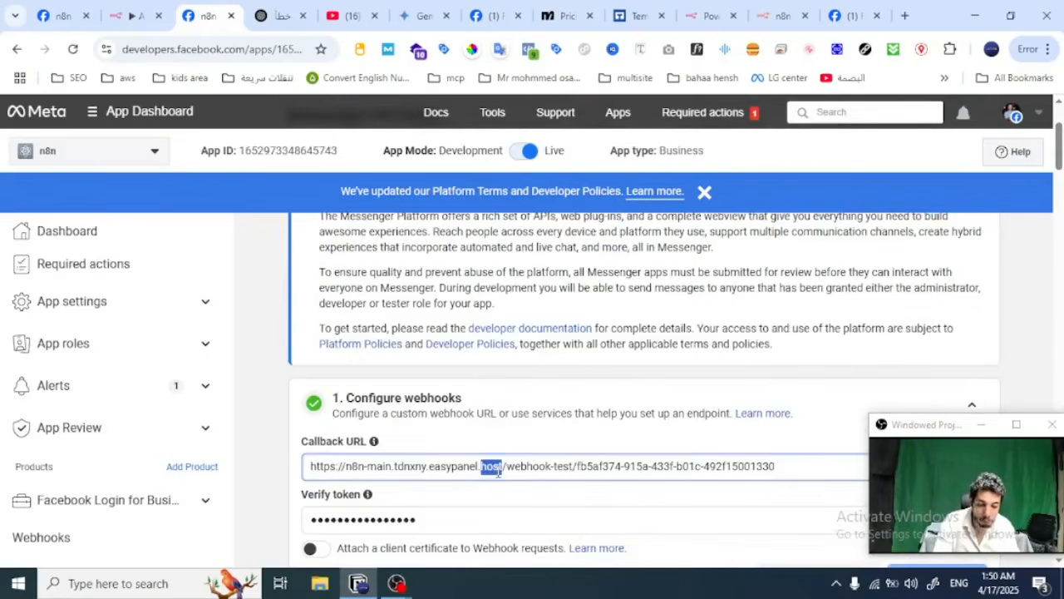
key(ctrl+a)
key(ctrl+v)
Step: Replace the Verify token under Configure webhooks with a new verify token
scroll(617, 374, down, 1)
scroll(617, 374, down, 2)
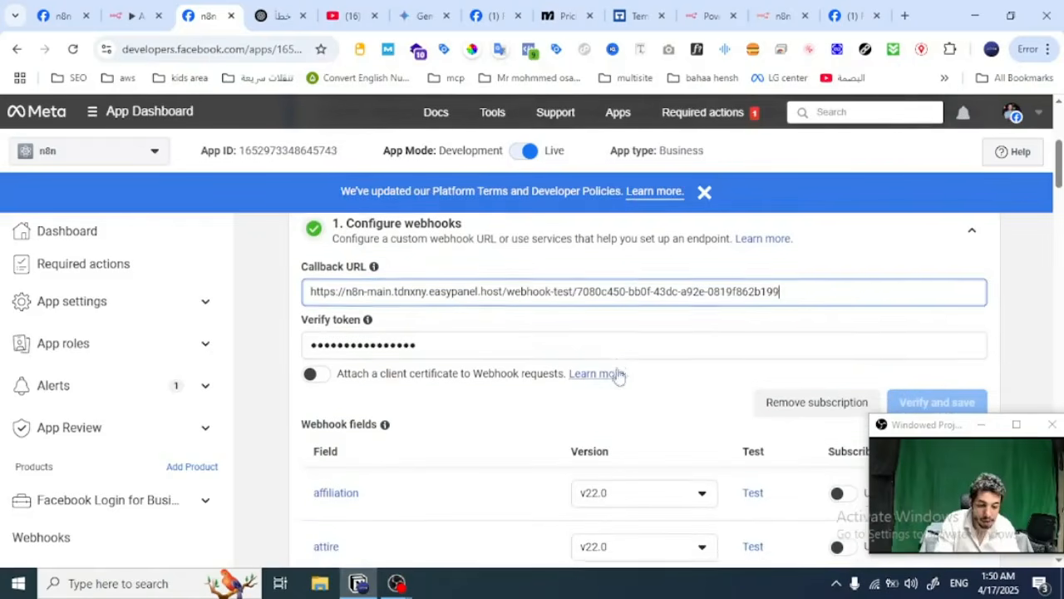
click(588, 344)
key(ctrl+a)
key(BackSpace)
text(abc123)
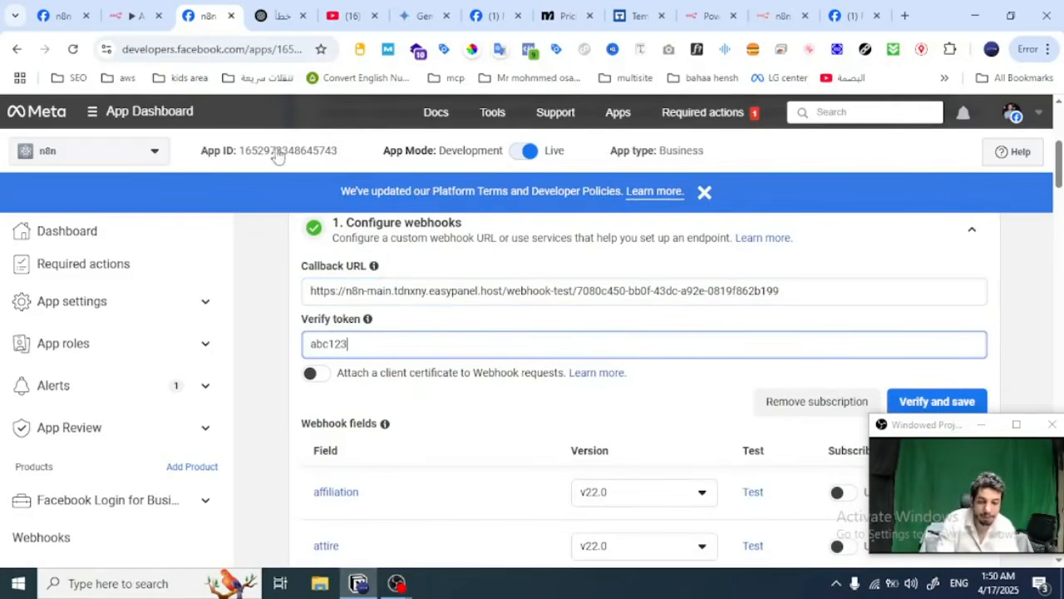
Step: Try to verify and save the callback URL in Meta while the n8n Webhook node listens for a test event
click(133, 14)
click(548, 146)
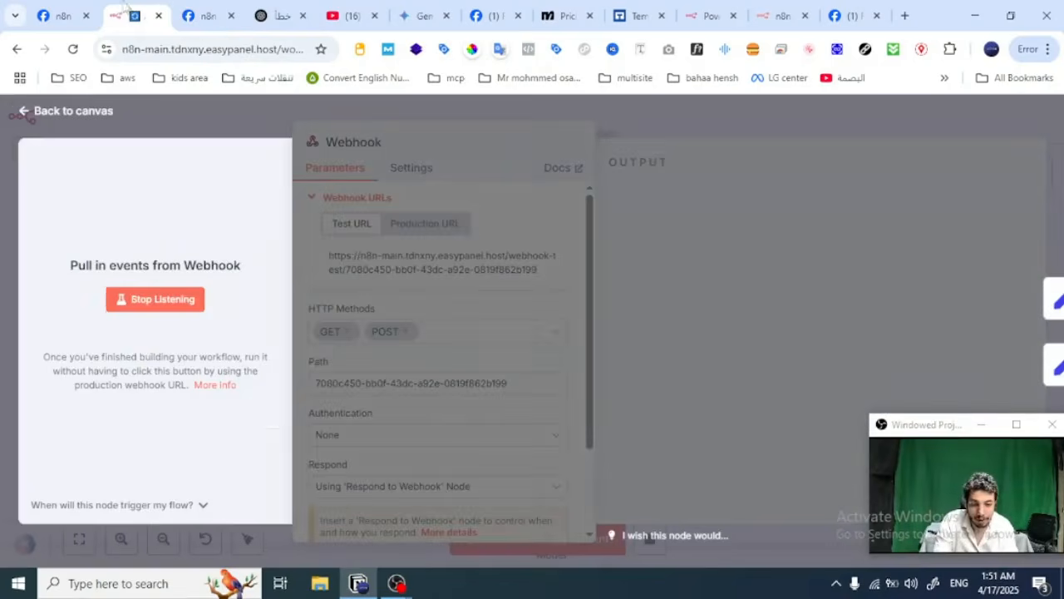
click(208, 15)
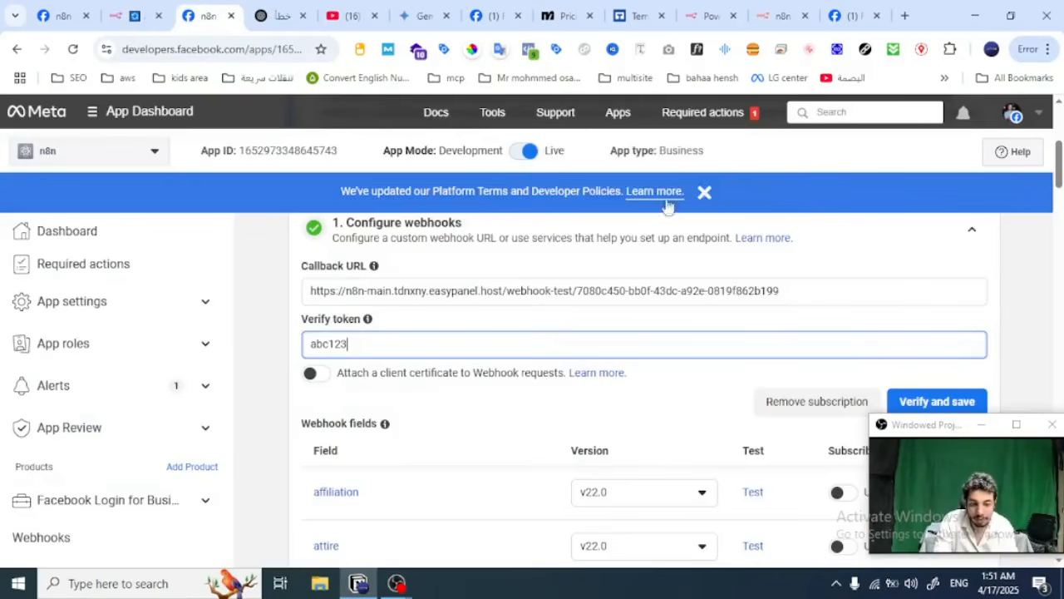
click(938, 402)
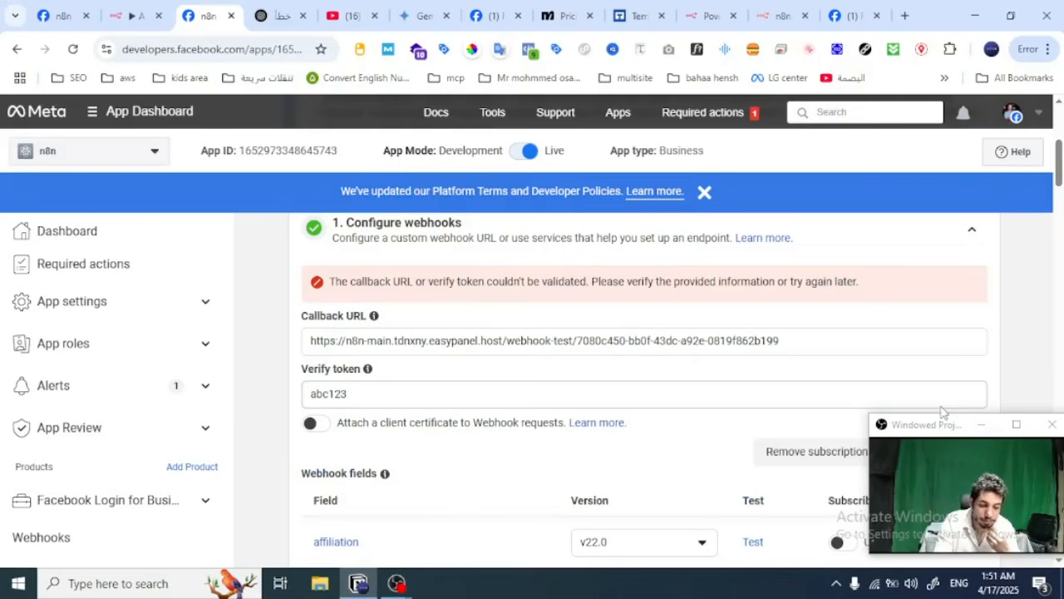
drag(935, 430, 74, 414)
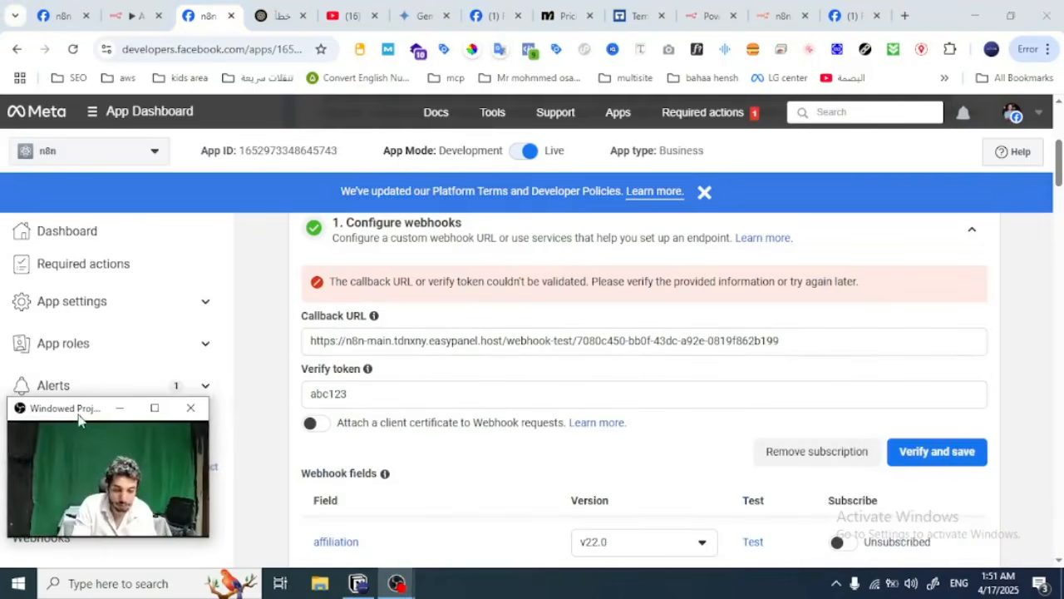
Step: Review the Webhook node's received output, listen for another test event and retry verifying the callback in Meta
click(136, 15)
scroll(831, 376, down, 5)
scroll(831, 376, down, 1)
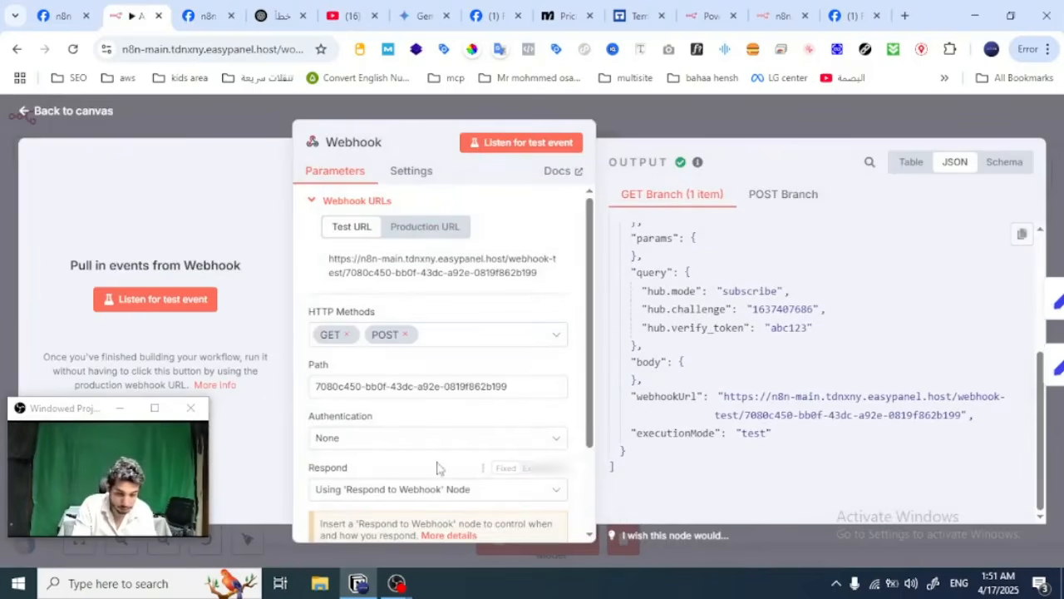
scroll(449, 374, down, 3)
click(521, 142)
click(214, 15)
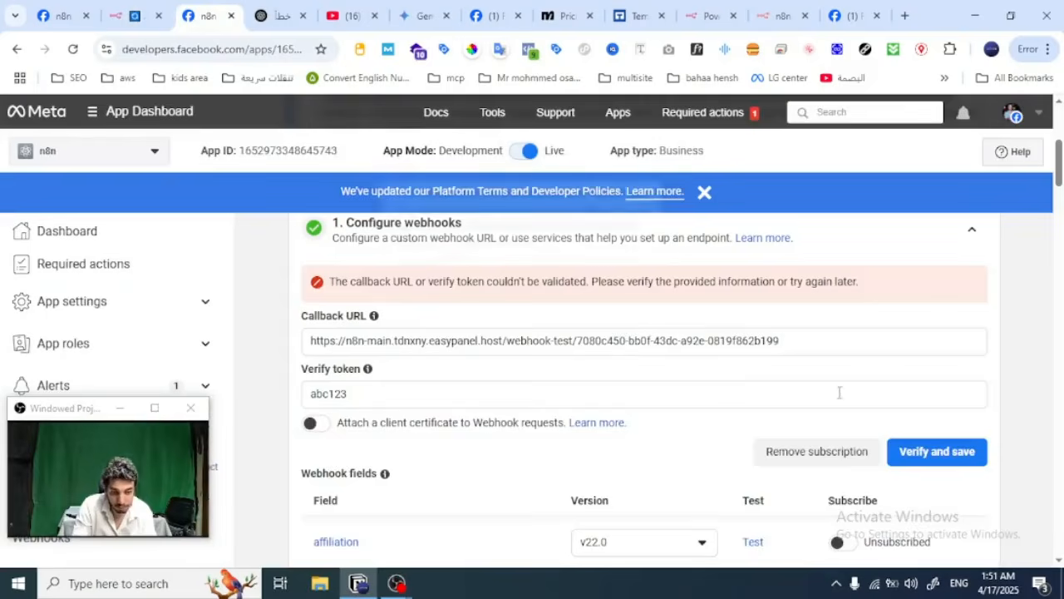
click(904, 449)
click(907, 449)
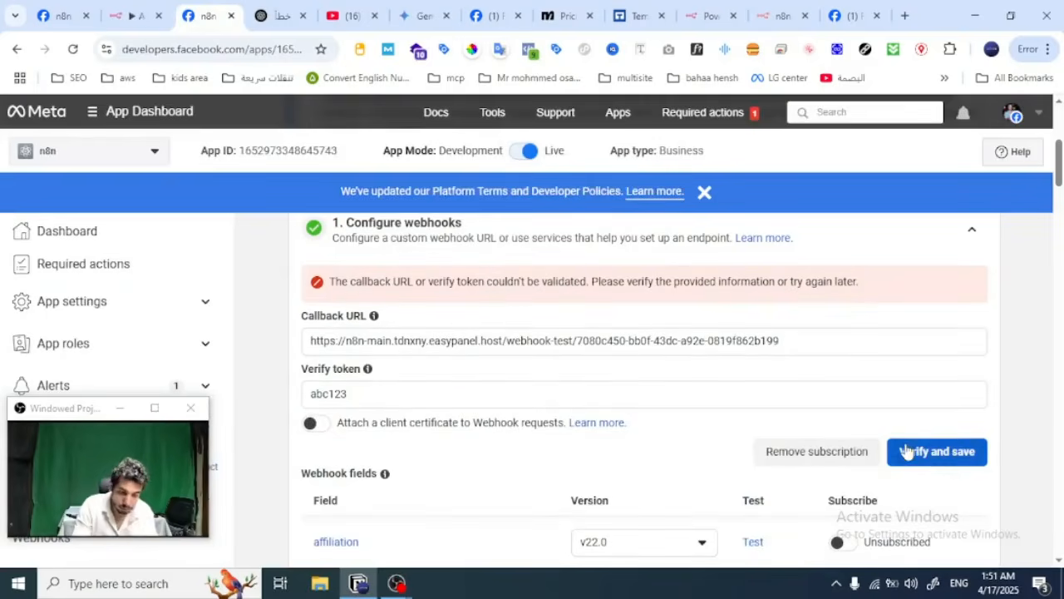
Step: Test the Respond to Webhook node on its own in n8n and retry verifying the callback in Meta
click(136, 15)
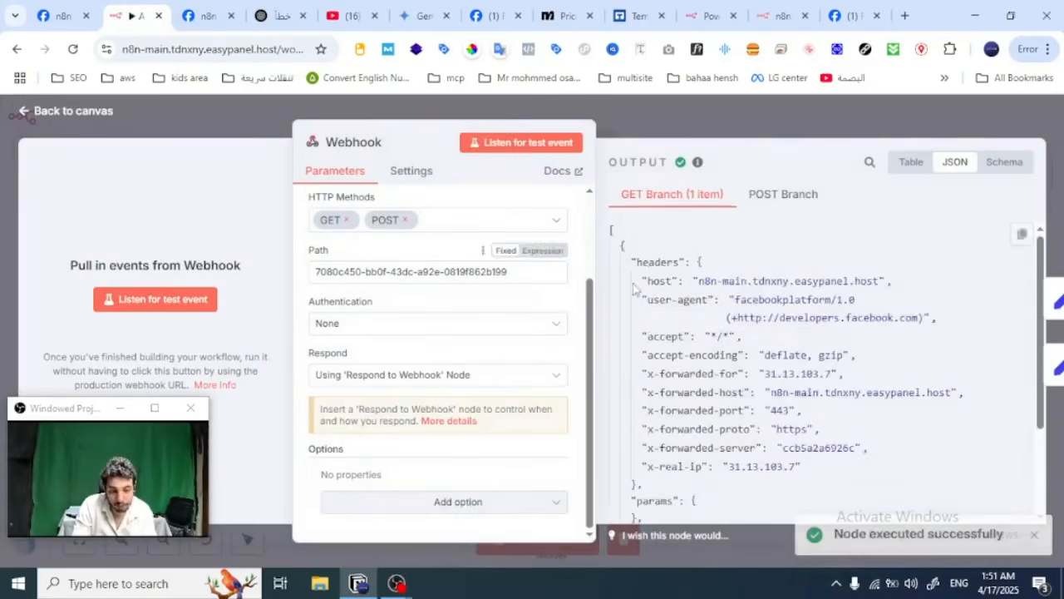
click(768, 117)
double_click(594, 208)
click(611, 148)
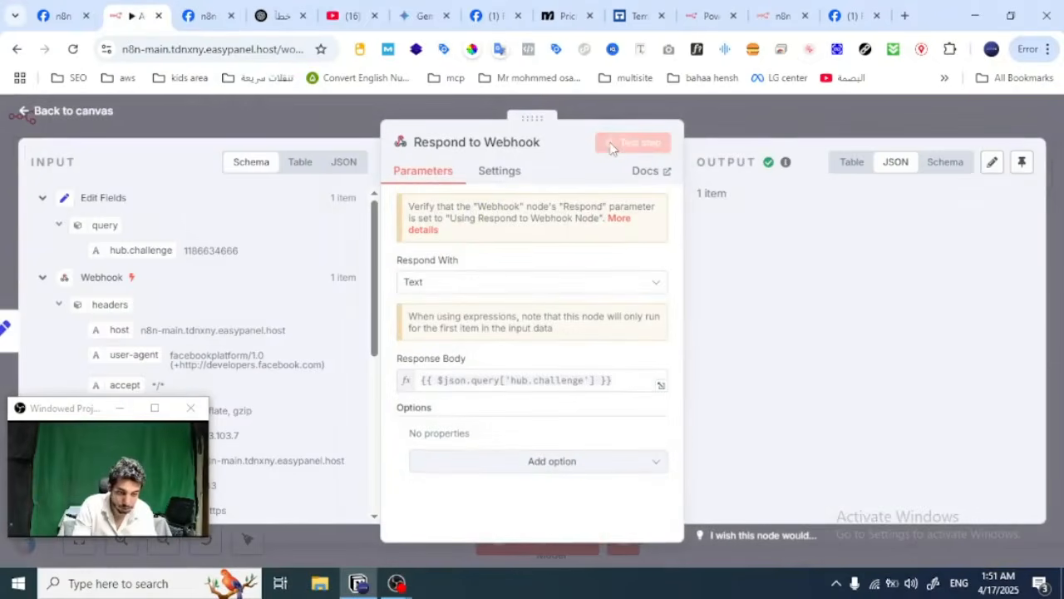
click(214, 15)
click(938, 449)
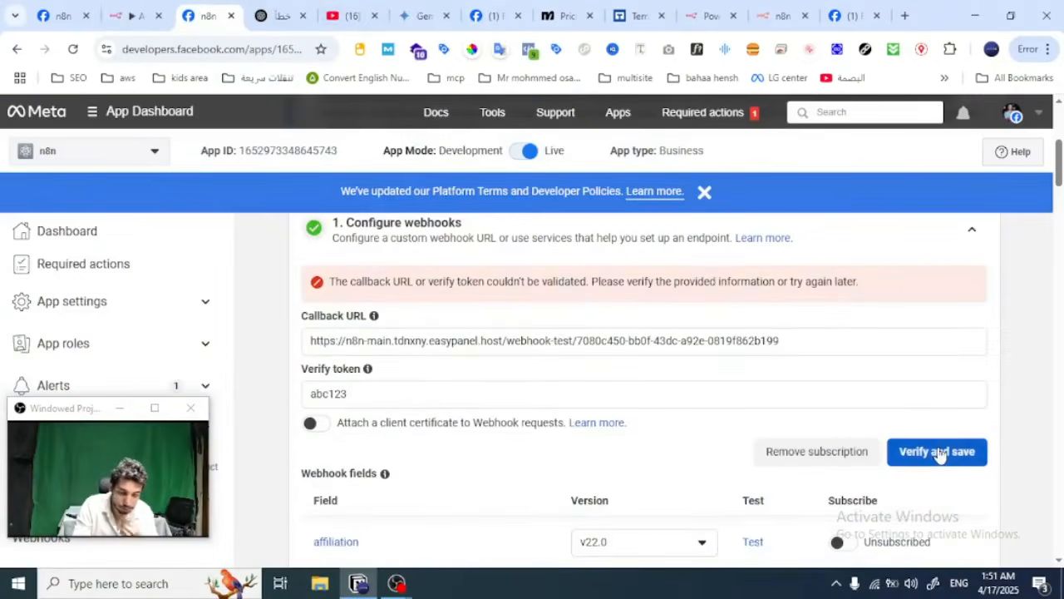
Step: Start a test run of the whole Ai messenger workflow in n8n, and verify and save the callback URL in Meta
click(135, 15)
click(696, 126)
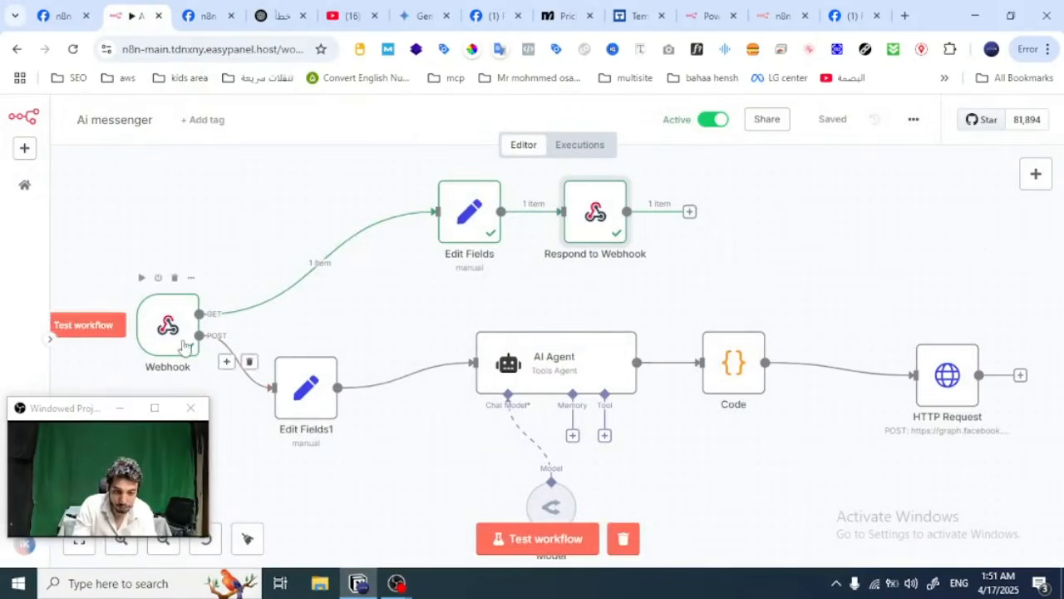
click(516, 539)
click(208, 15)
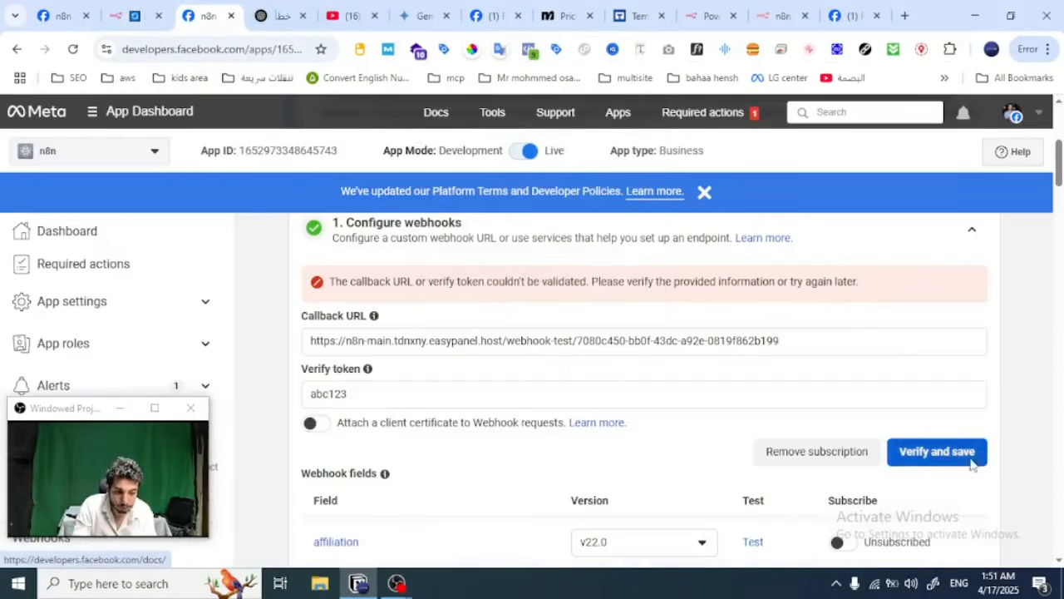
click(937, 451)
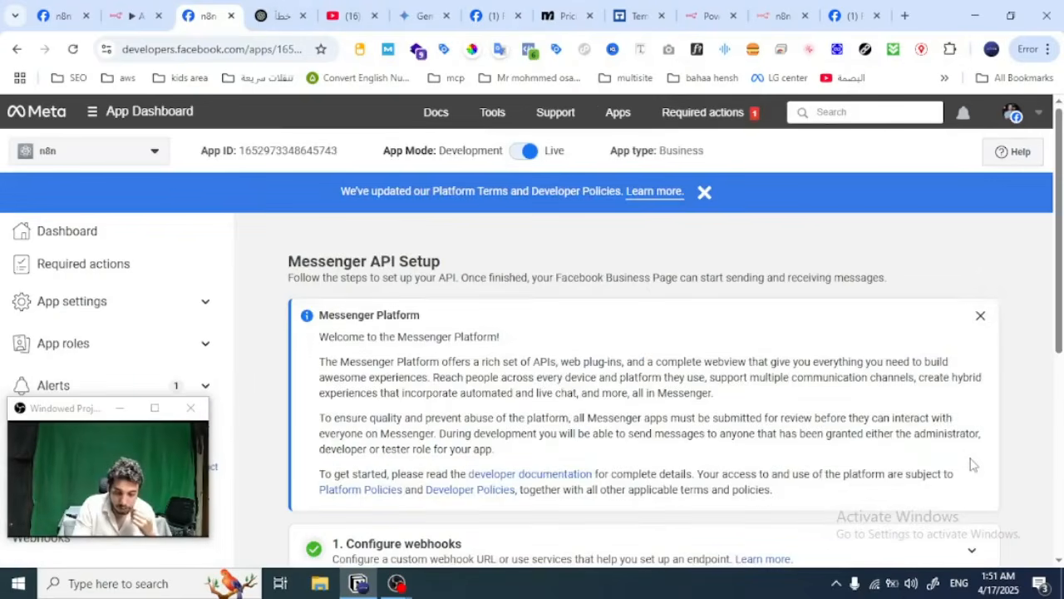
Step: Check the Advanced settings and the pages' webhook subscriptions under Generate access tokens in the Messenger API setup
scroll(972, 466, down, 5)
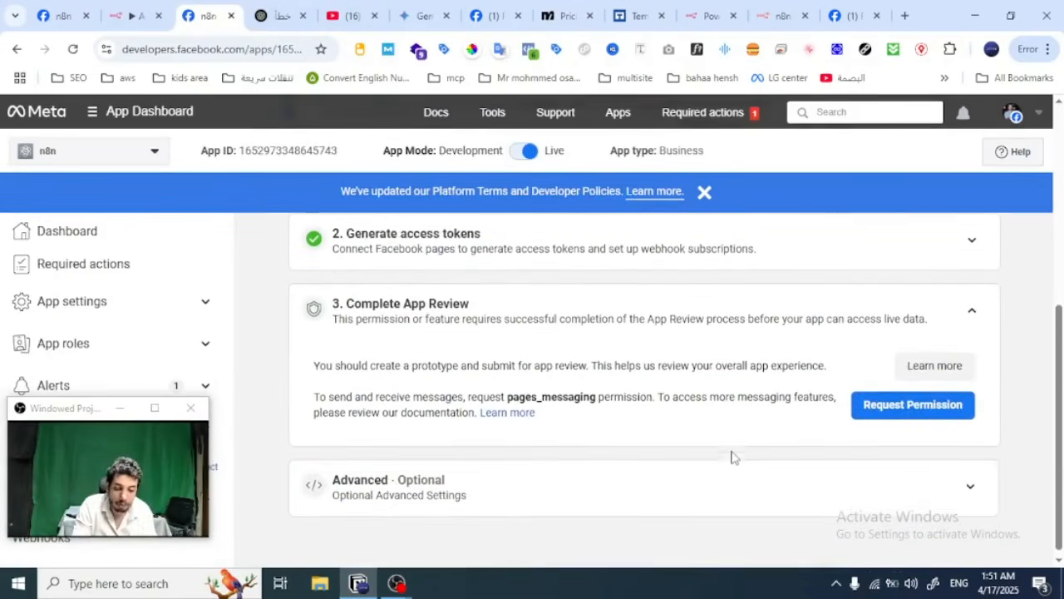
click(974, 480)
scroll(981, 480, down, 5)
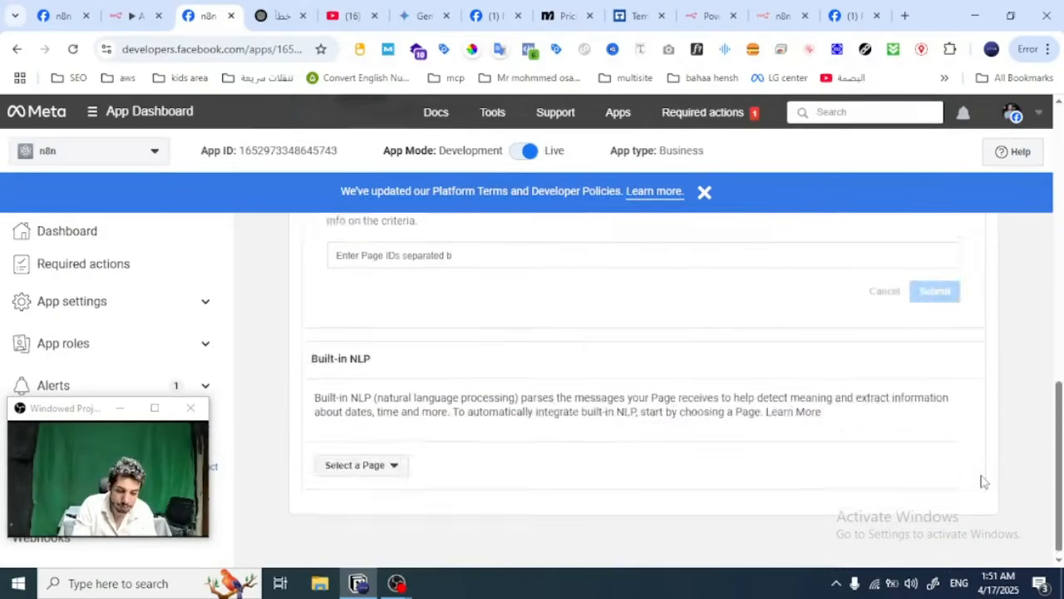
scroll(981, 479, up, 6)
click(973, 456)
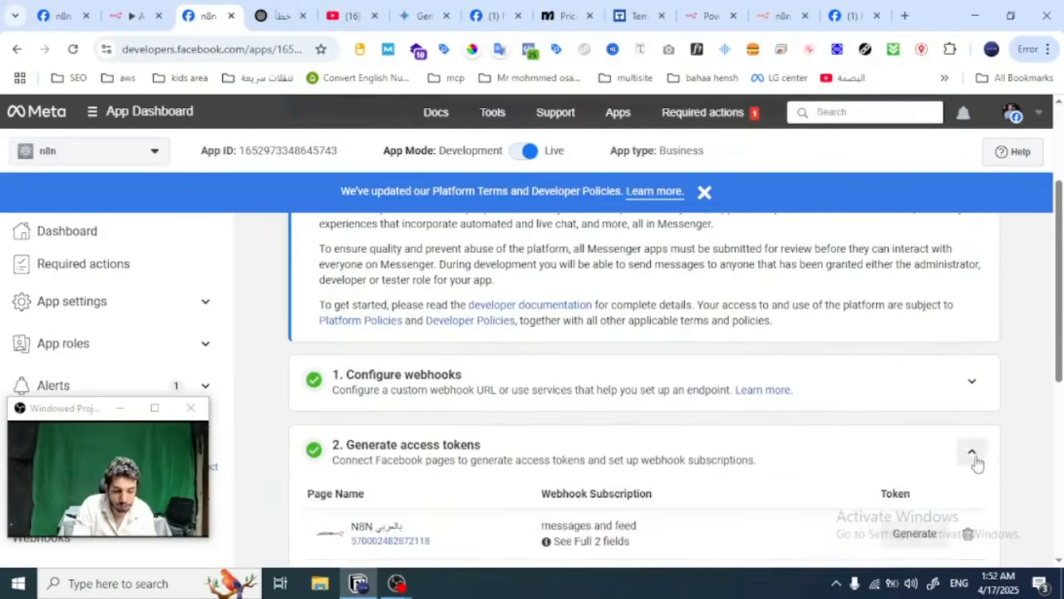
click(975, 459)
Step: Move the Edit Fields1 node slightly up and right in the n8n workflow, and check the Webhook node's Allow Multiple HTTP Methods setting
click(141, 13)
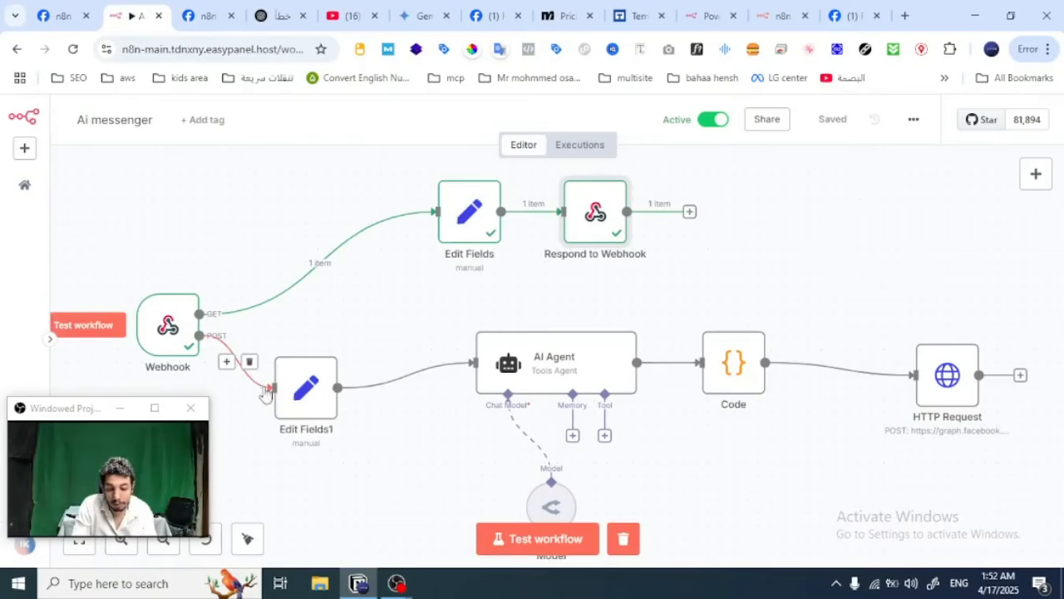
drag(310, 406, 334, 368)
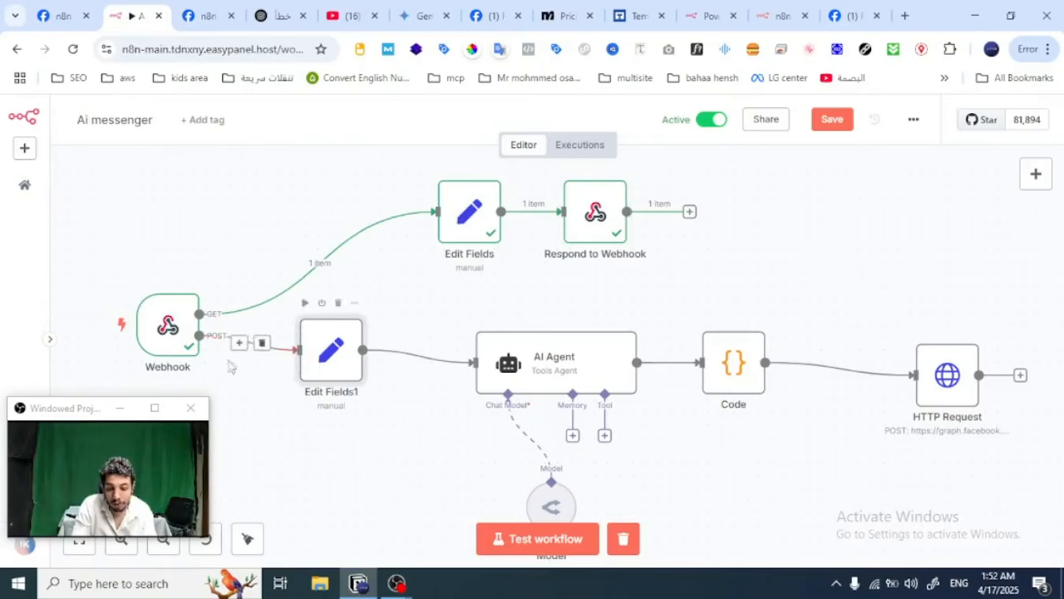
double_click(168, 336)
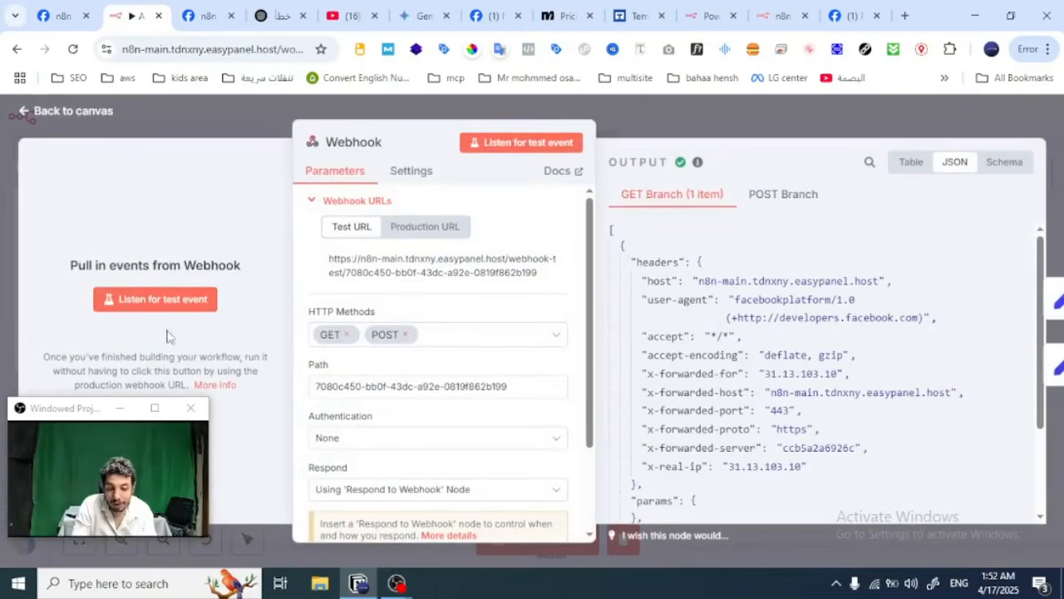
click(408, 172)
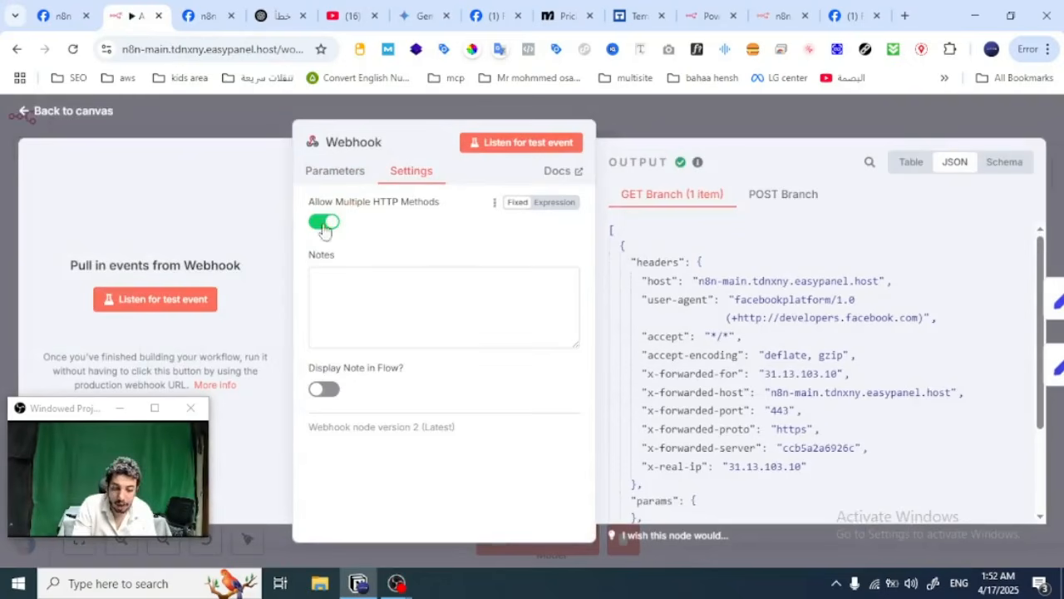
click(688, 125)
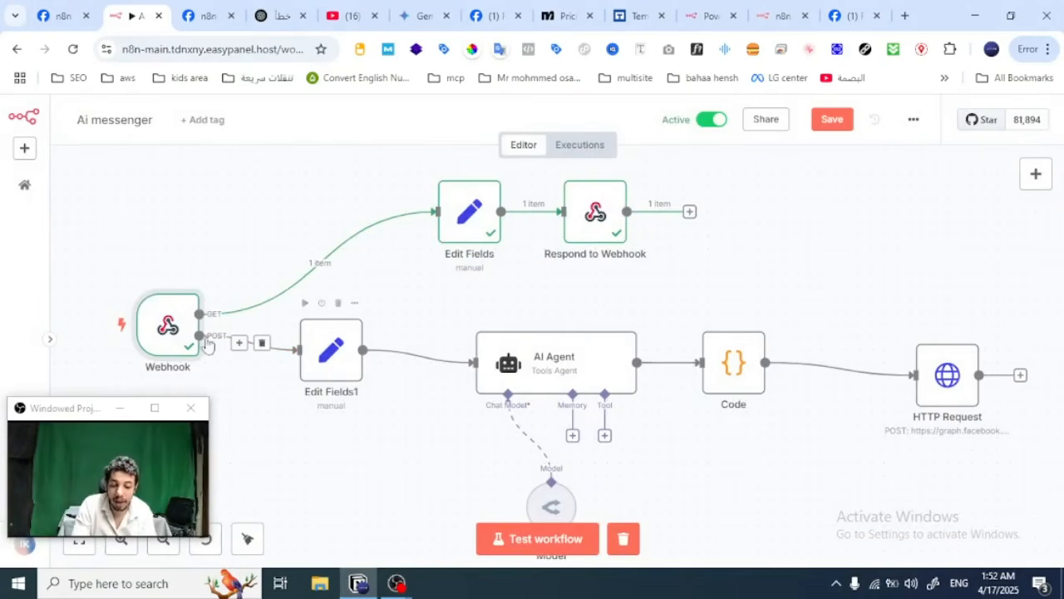
Step: Check the id and message mappings in the Edit Fields1 node and test that node on its own
double_click(328, 371)
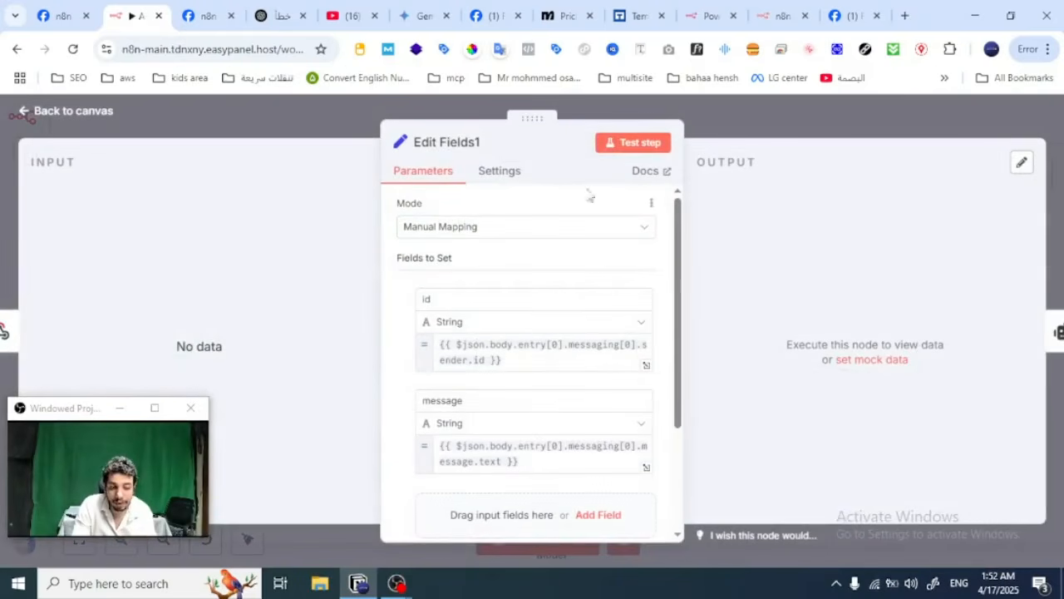
click(636, 147)
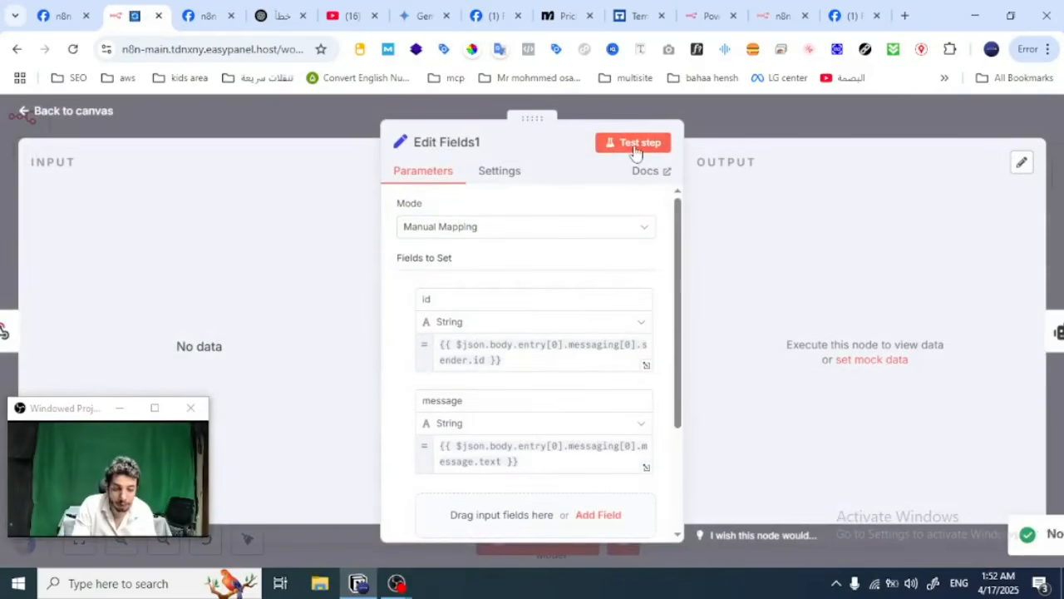
click(723, 127)
Step: Start a test run of the workflow, send "hi" to the N8N بالعربي page from Facebook in a new tab, and return to n8n
click(508, 548)
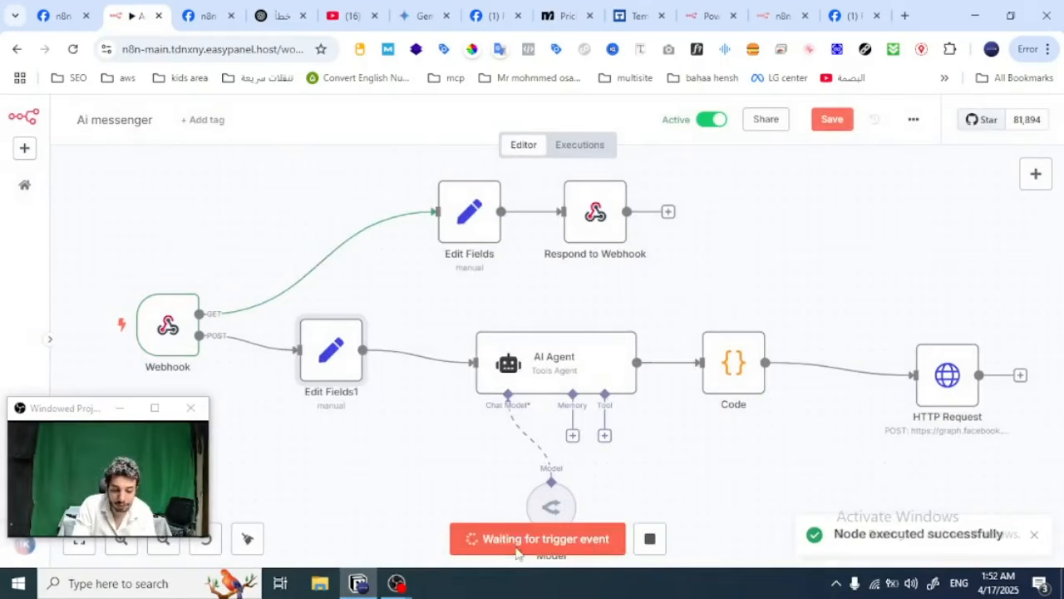
click(904, 15)
text(fa)
key(Down)
key(Return)
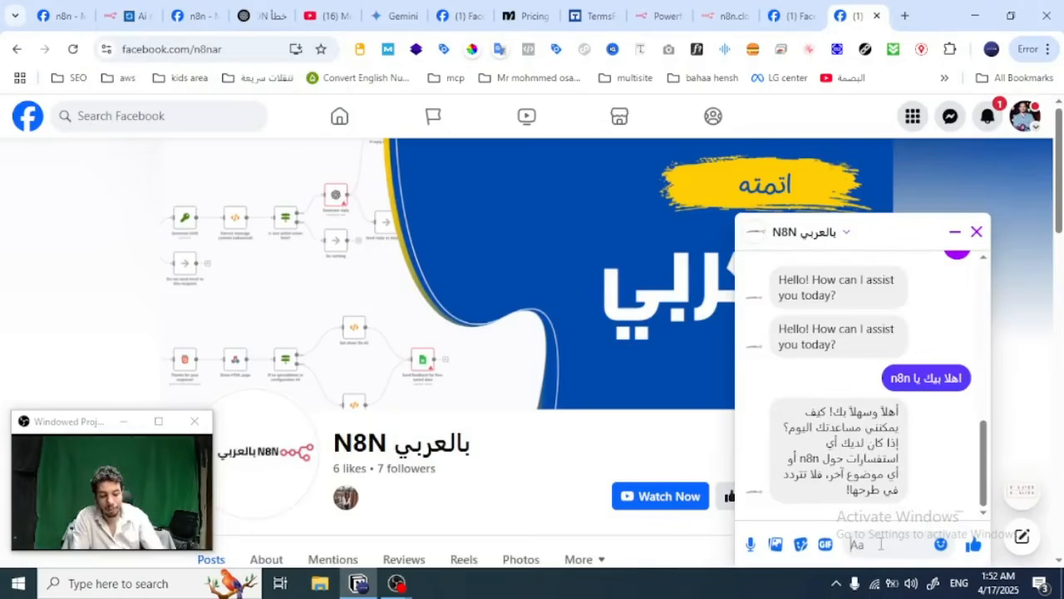
click(881, 544)
text(hi)
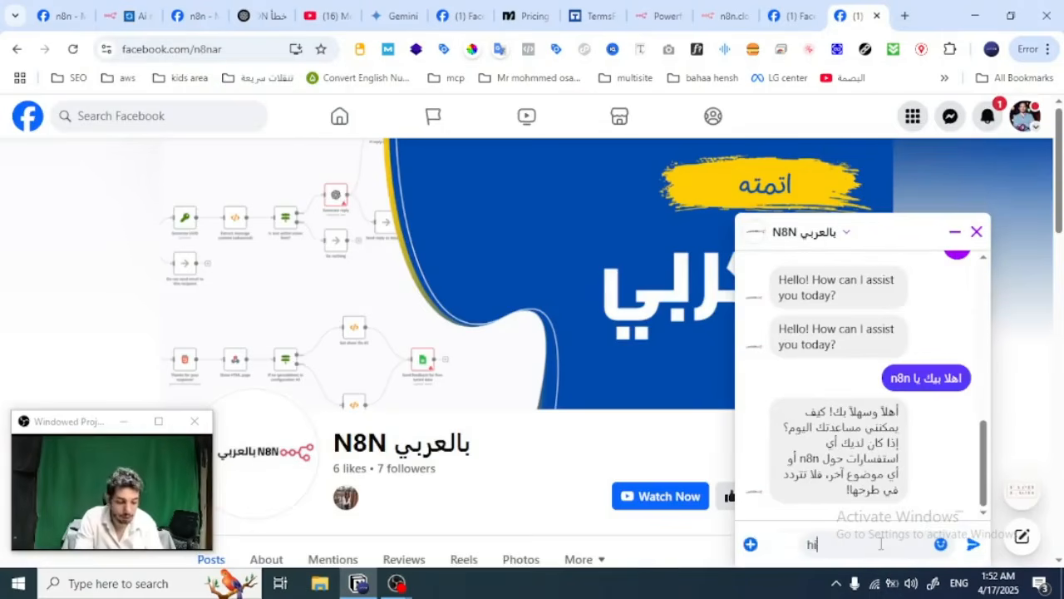
key(Return)
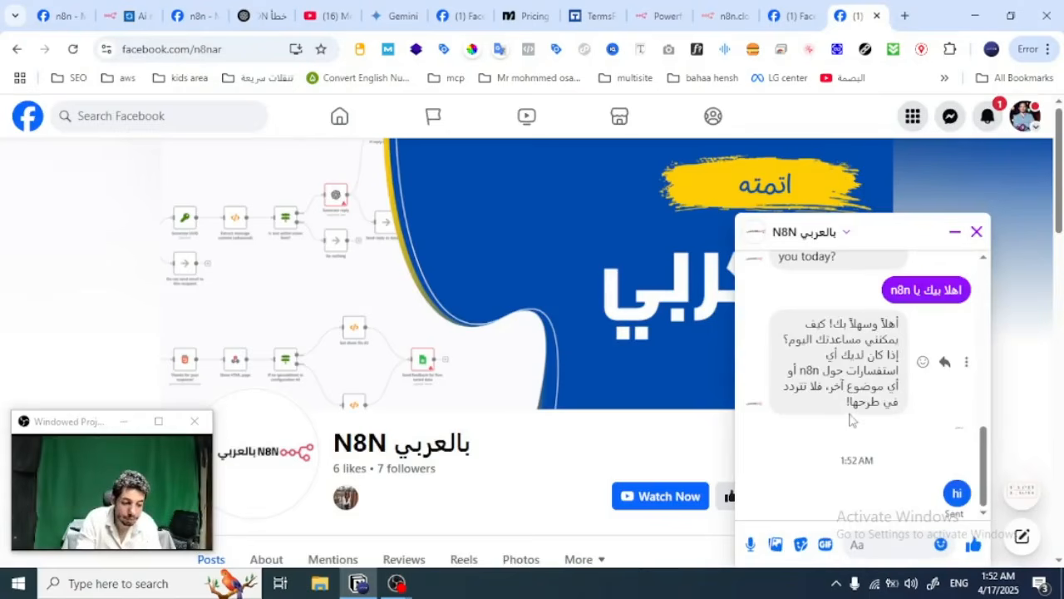
click(129, 15)
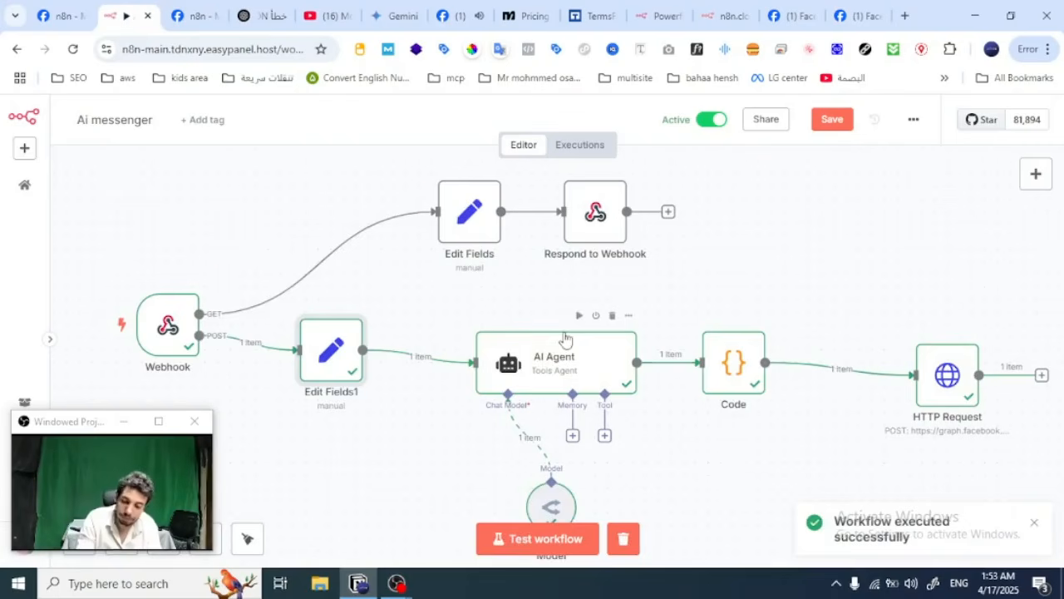
Step: Open the Edit Fields1 node and review its id and message mappings against the received test data
double_click(330, 359)
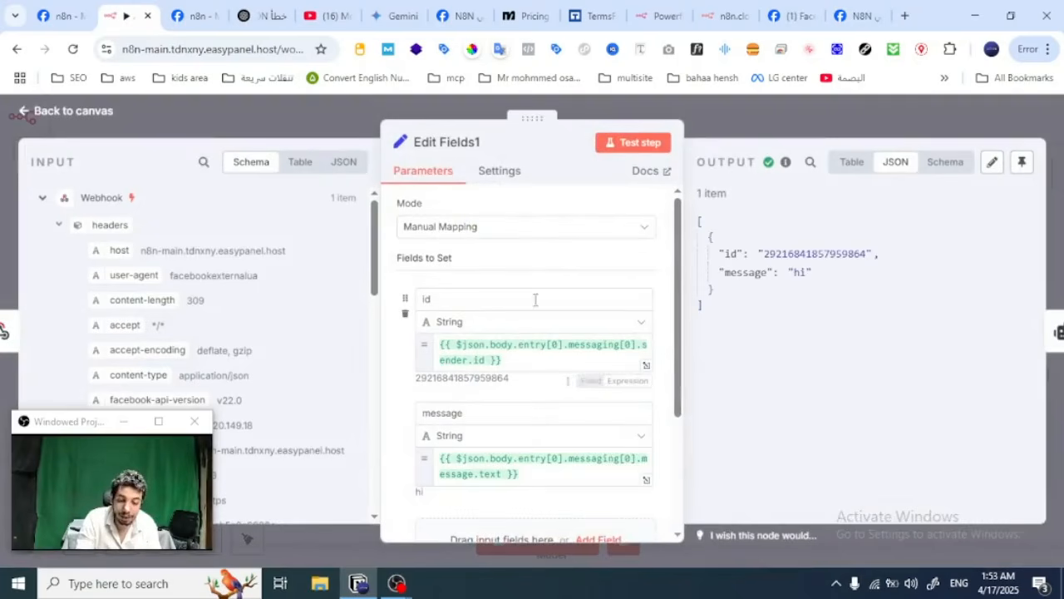
scroll(492, 273, down, 1)
scroll(492, 273, down, 1)
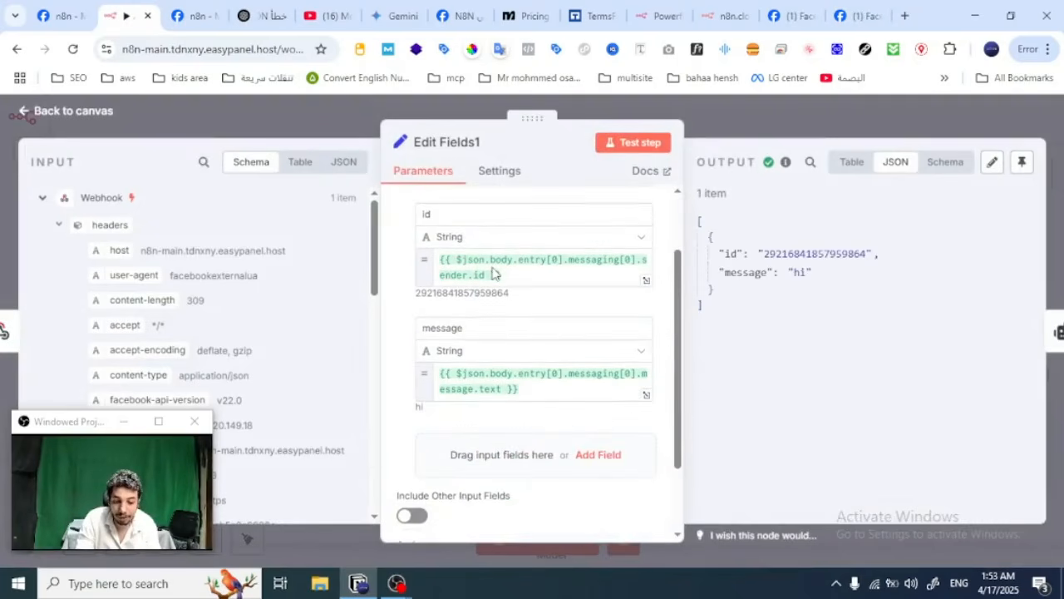
scroll(492, 272, up, 1)
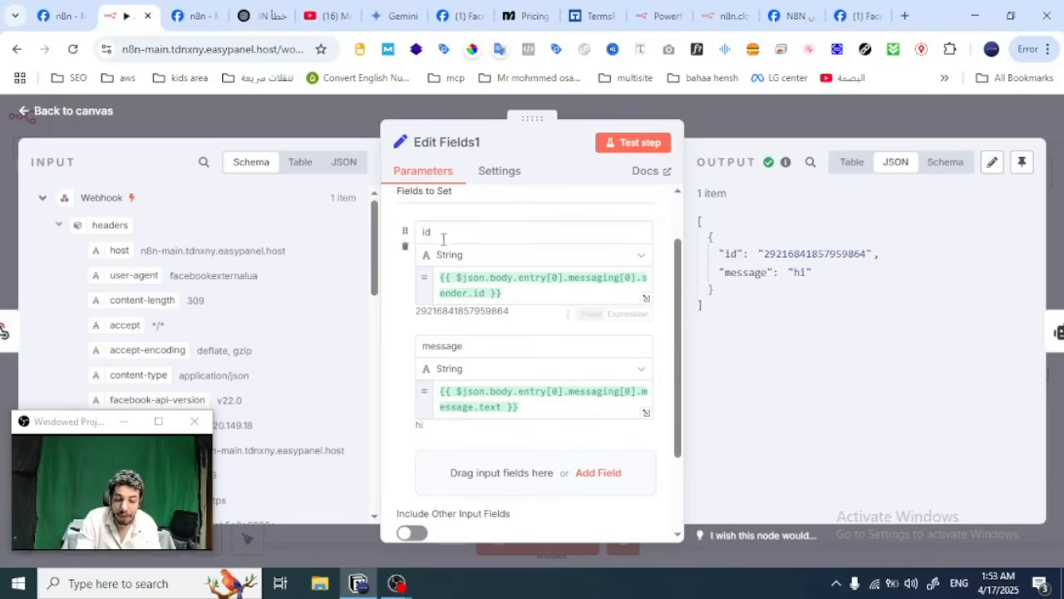
click(446, 231)
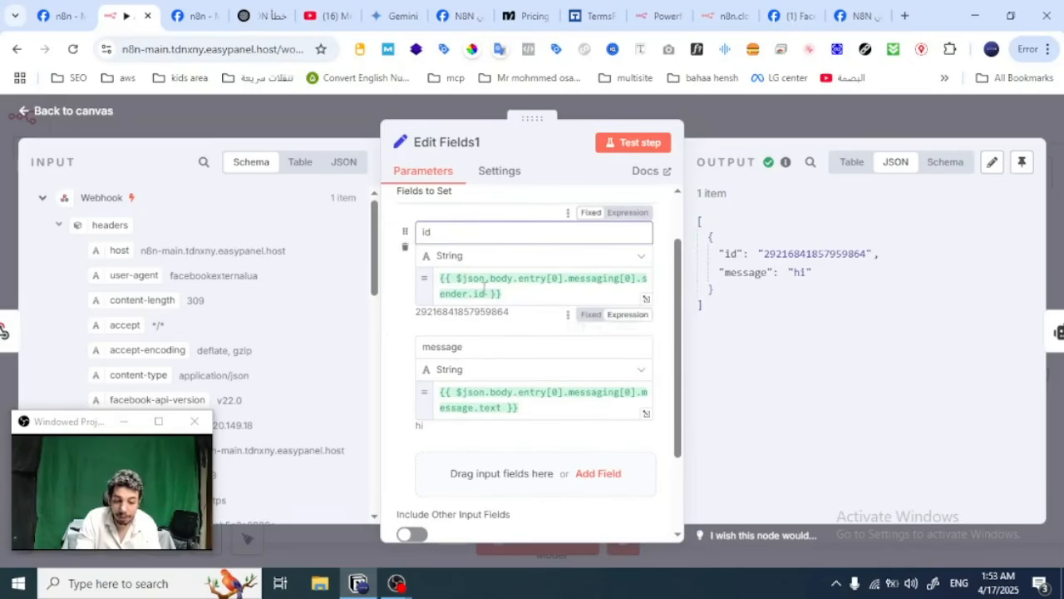
drag(77, 436, 828, 382)
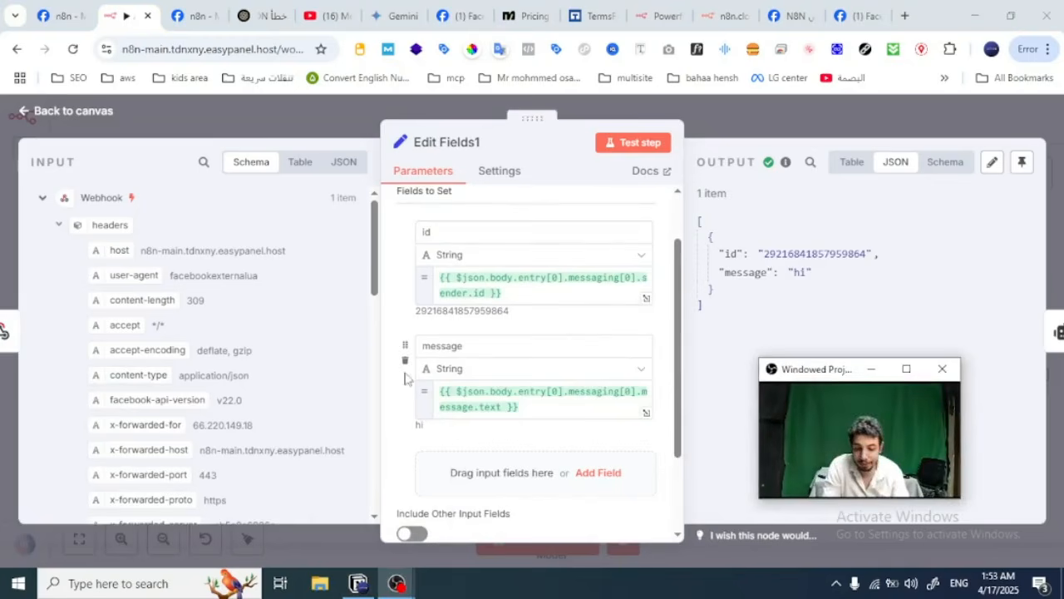
Step: Examine the Webhook input data for the sender id and message text that feed the two mapped fields, and close the node
scroll(209, 388, down, 5)
scroll(210, 387, down, 5)
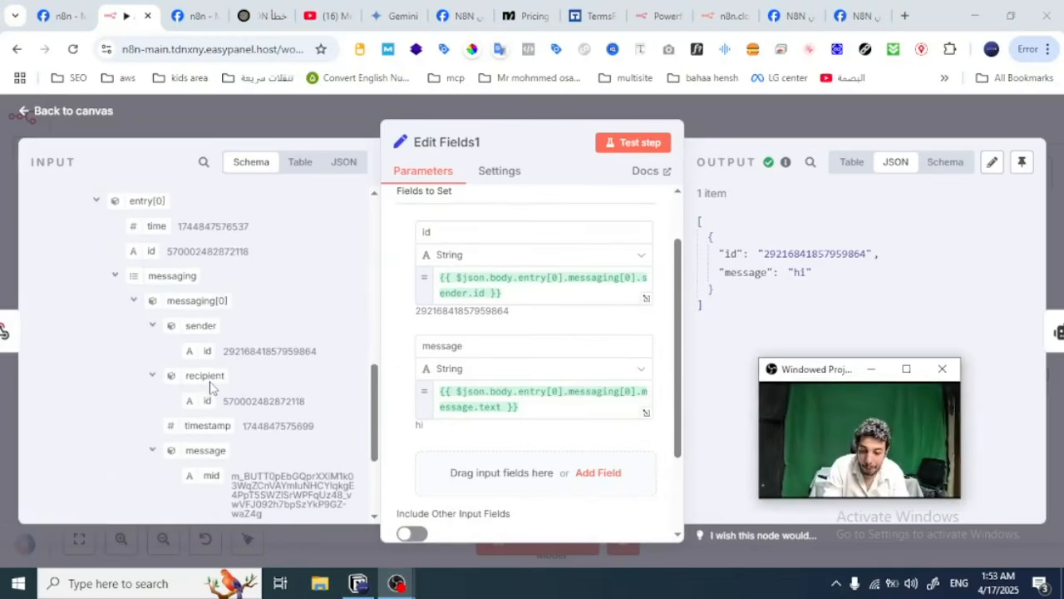
scroll(153, 289, up, 2)
scroll(153, 289, down, 4)
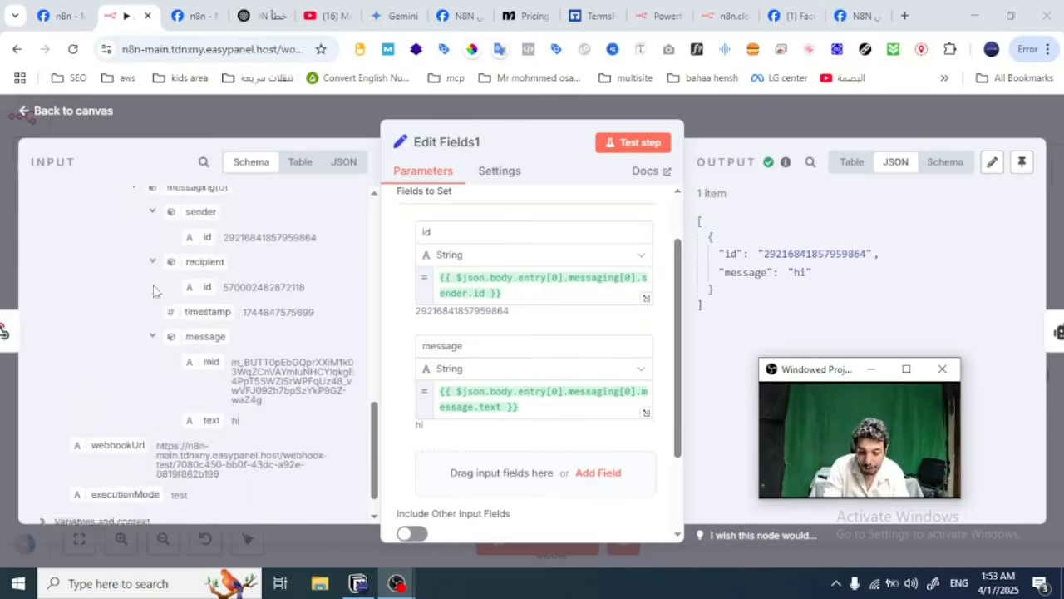
scroll(153, 291, up, 4)
scroll(153, 290, up, 2)
scroll(153, 290, down, 5)
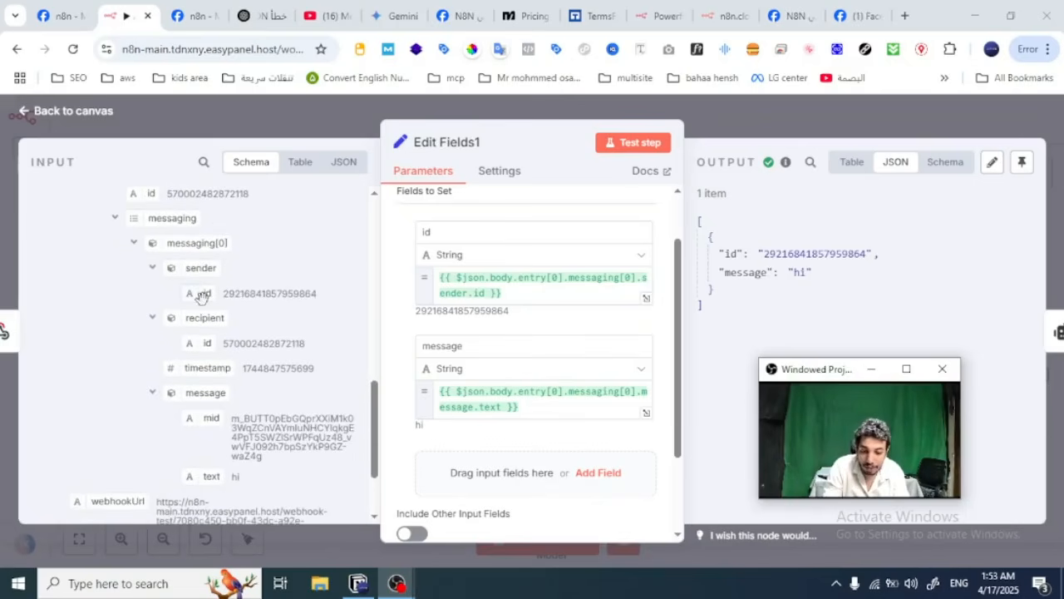
drag(200, 297, 605, 291)
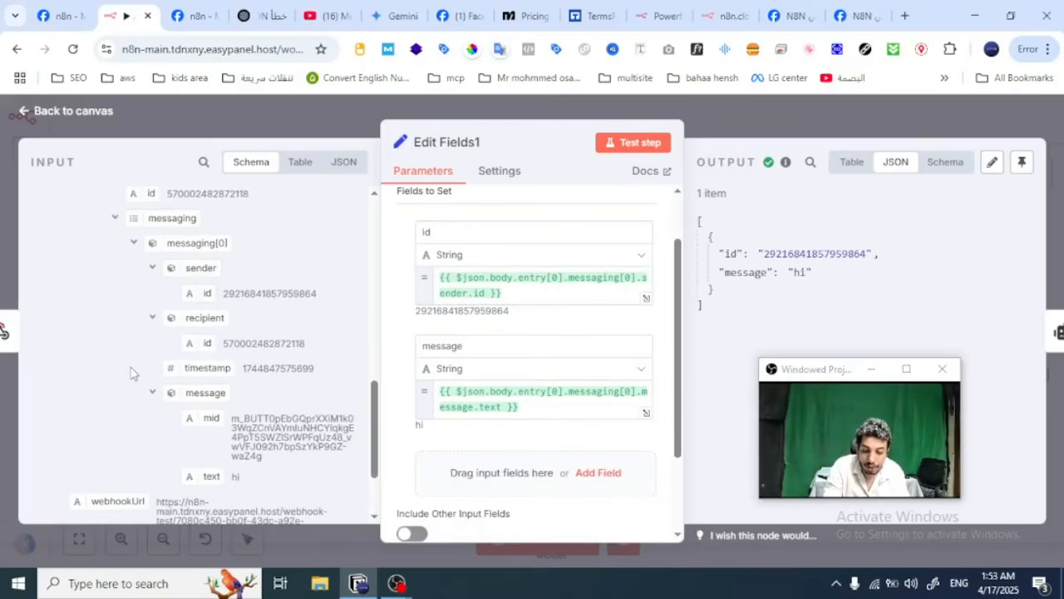
scroll(135, 373, down, 3)
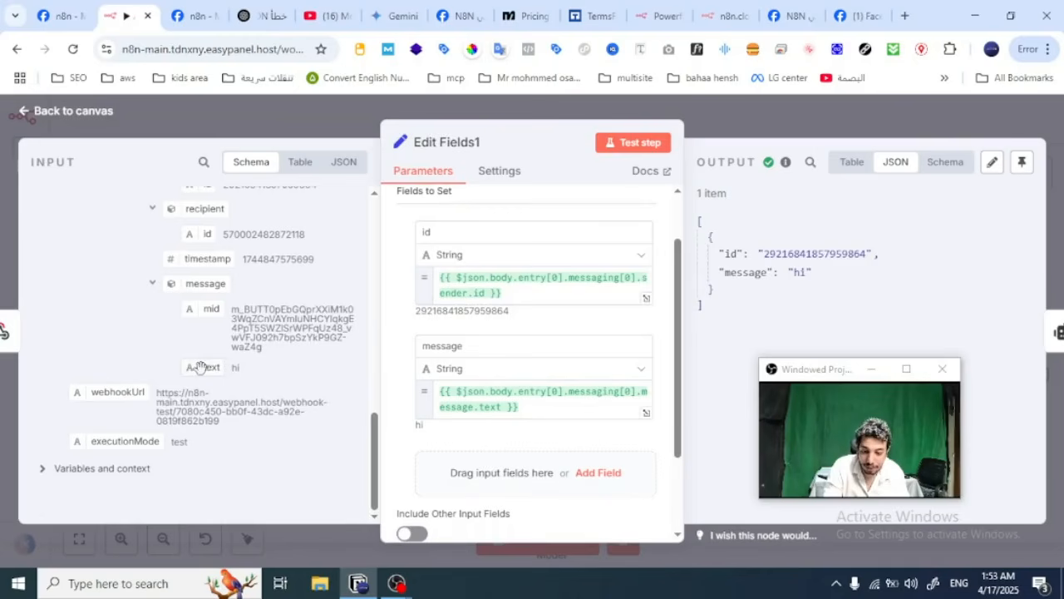
mouse_move(198, 364)
mouse_down()
mouse_move(549, 424)
mouse_move(199, 372)
mouse_up()
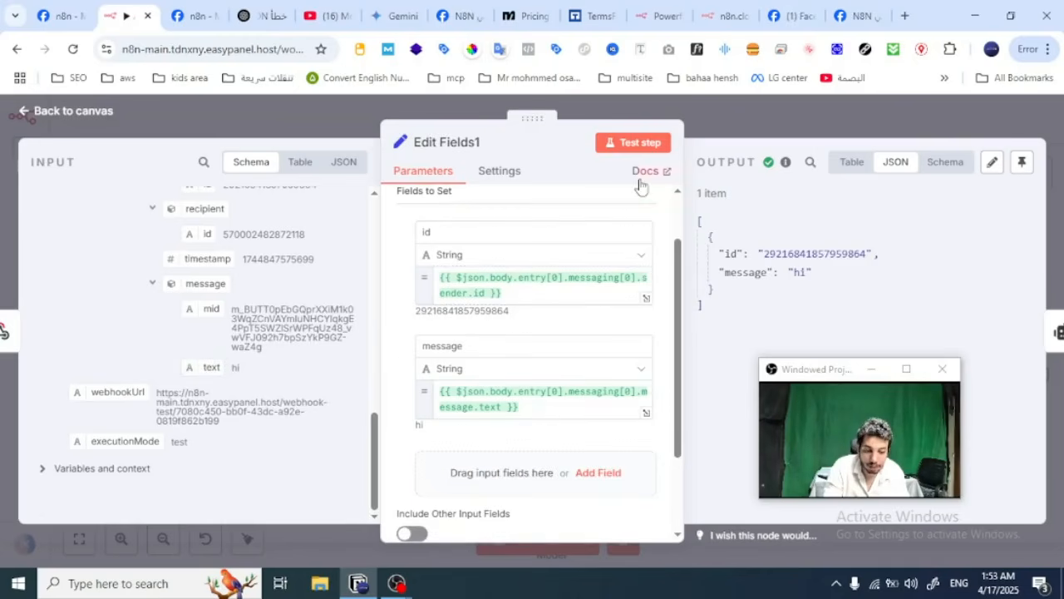
click(782, 122)
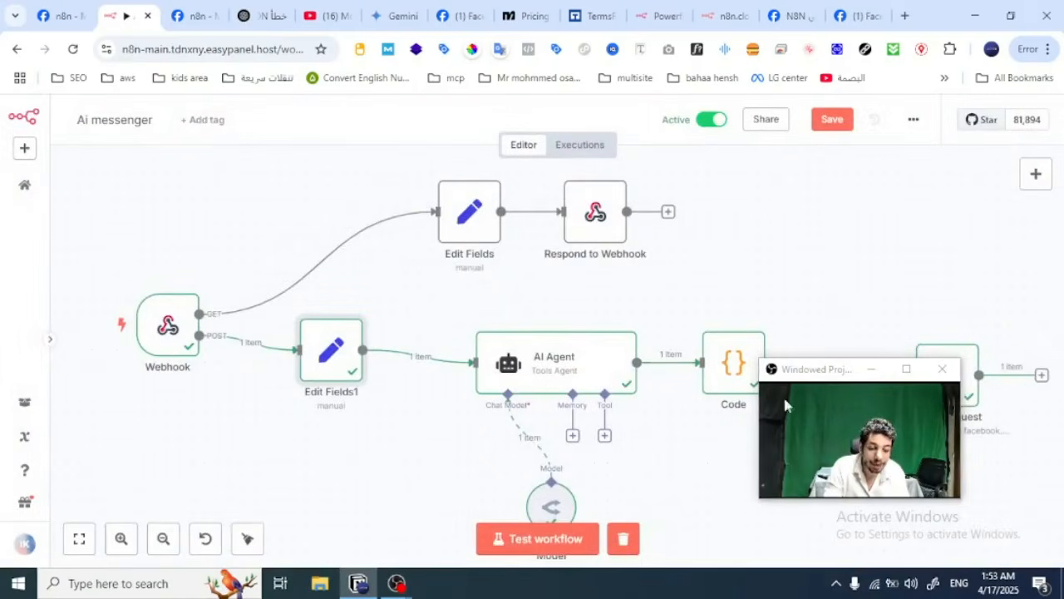
Step: Search the node library for "ai" and close it without adding a node
drag(811, 374, 935, 415)
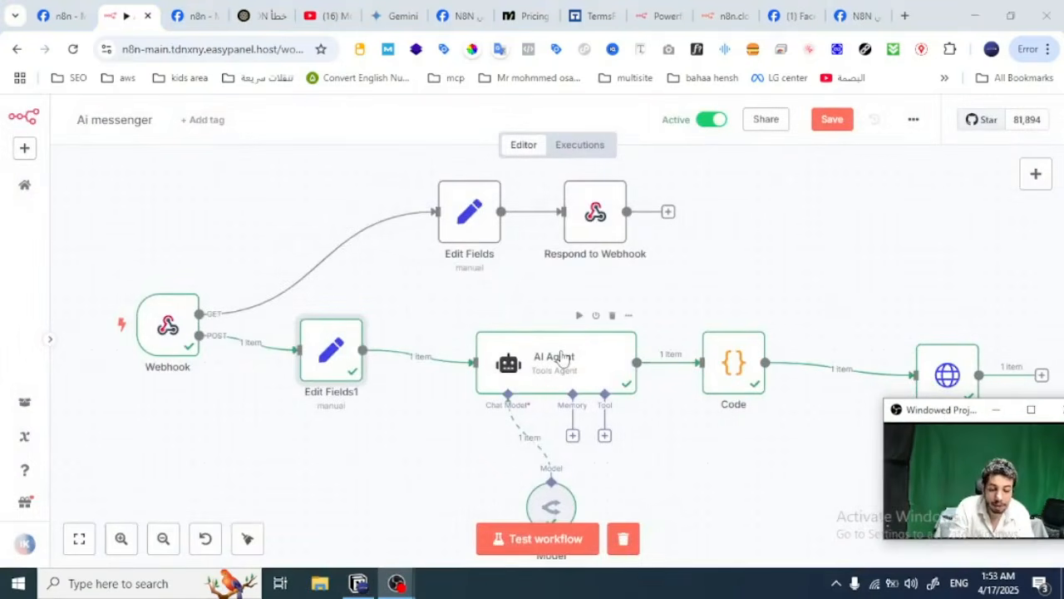
click(1036, 174)
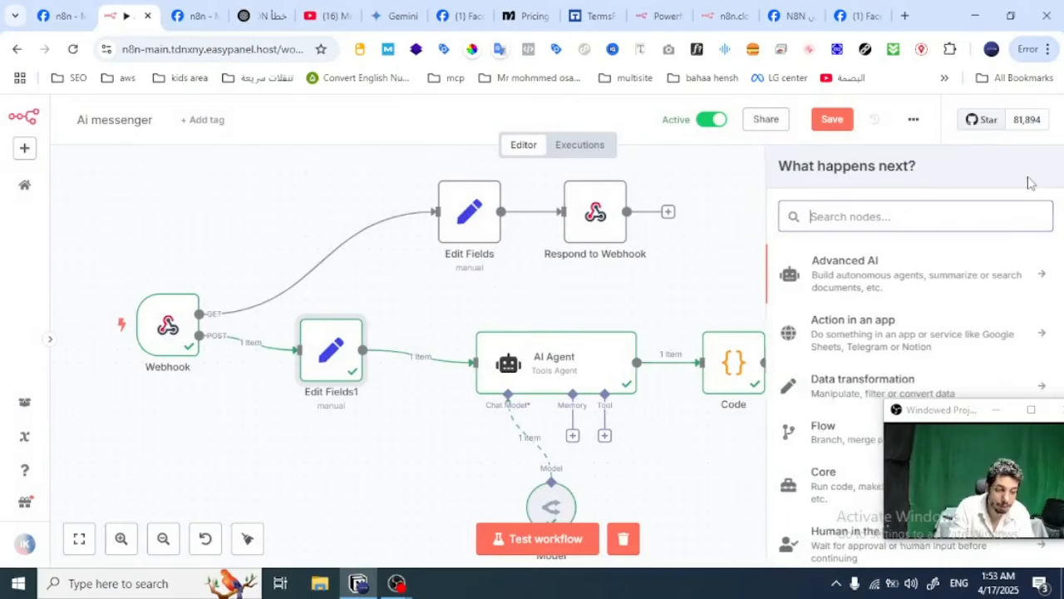
text(ai)
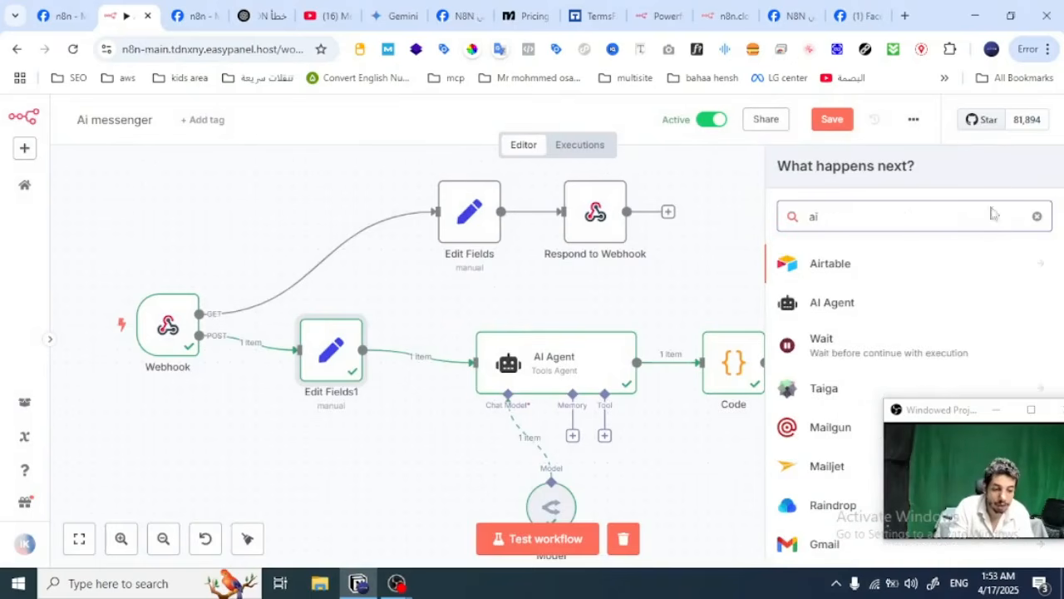
key(Escape)
key(Escape)
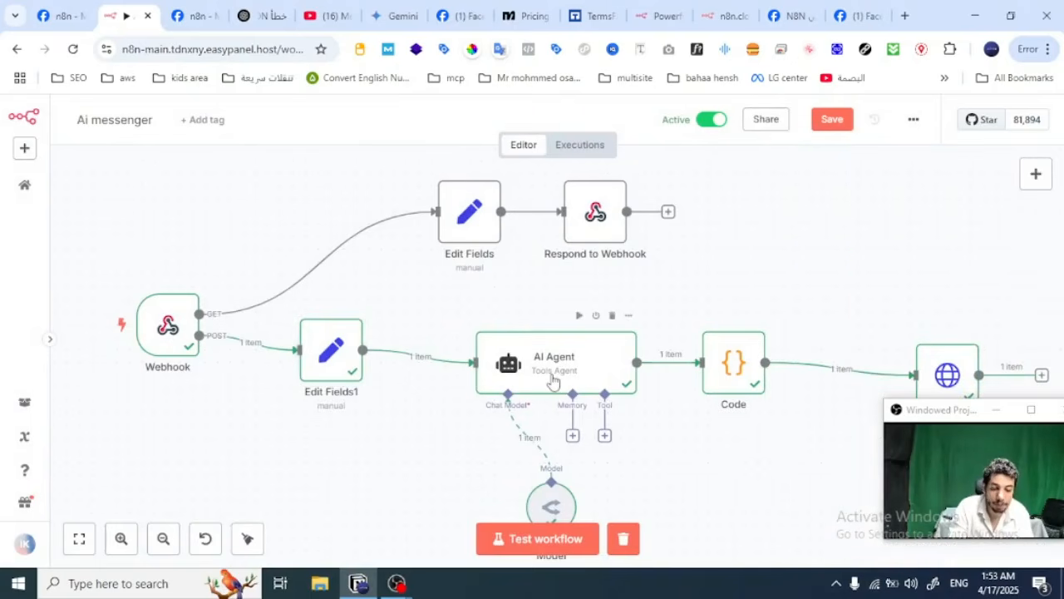
Step: Open the AI Agent node and review its prompt source, user message expression and system message
double_click(552, 380)
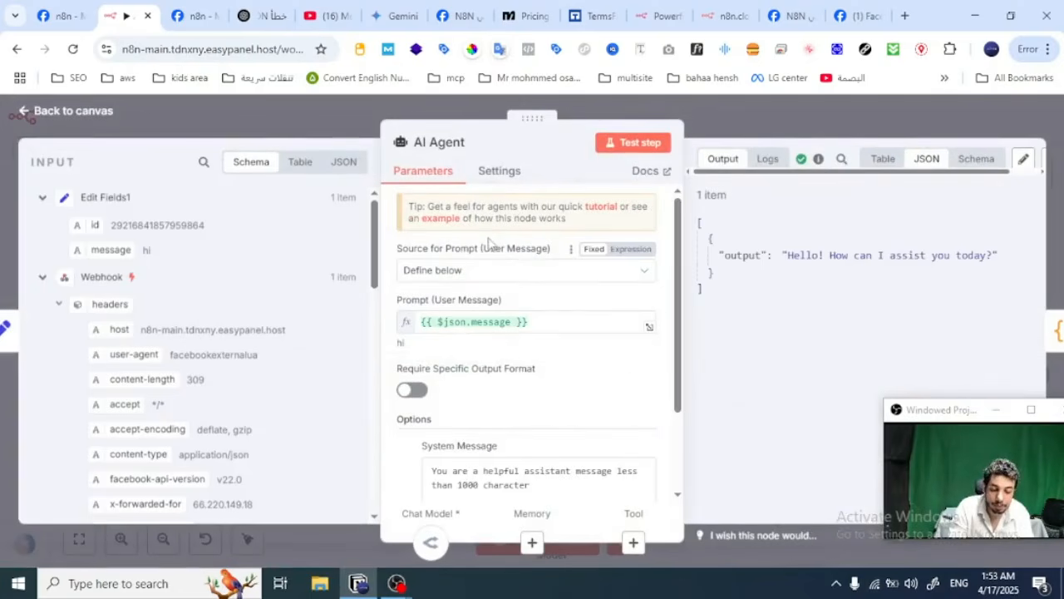
click(495, 275)
click(495, 275)
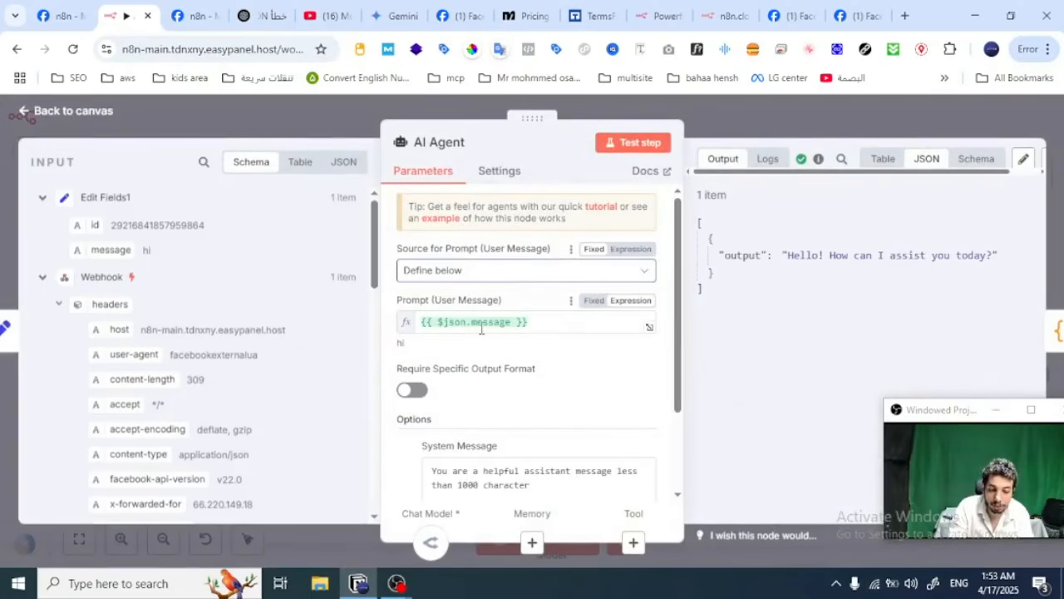
click(581, 316)
drag(582, 320, 429, 320)
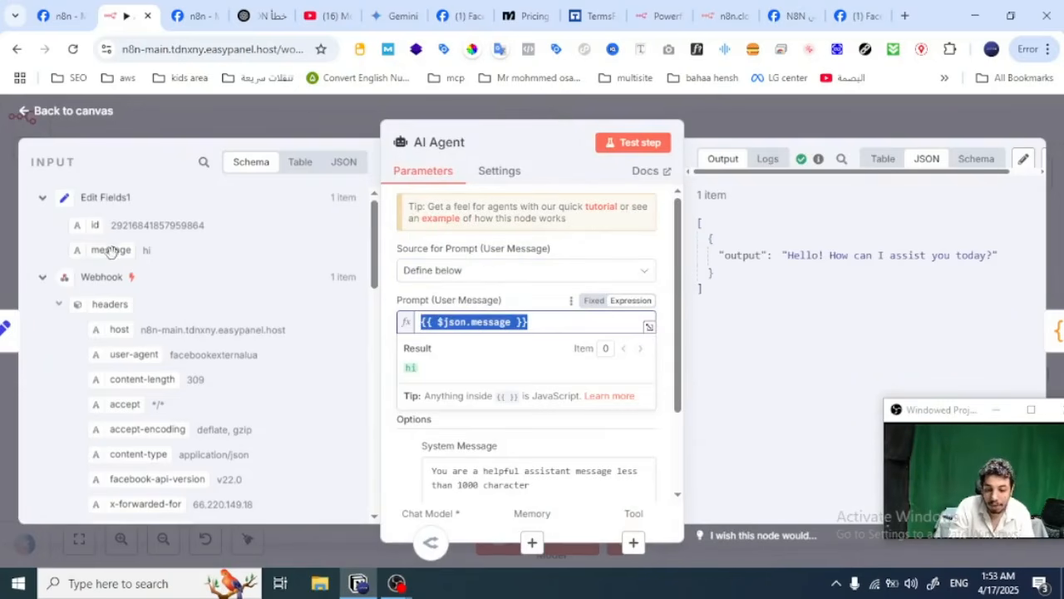
click(393, 455)
scroll(558, 415, down, 3)
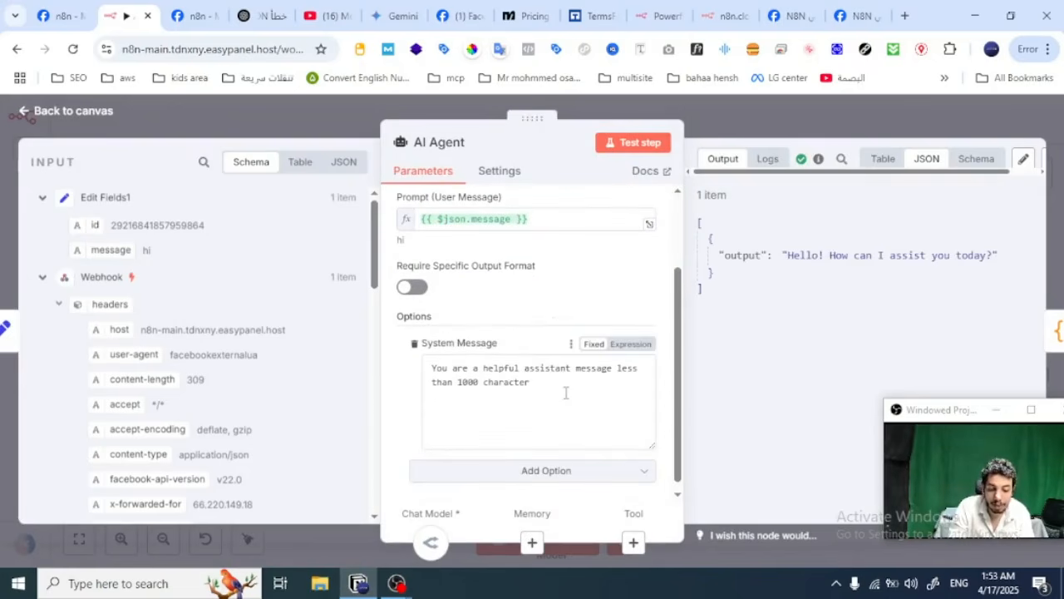
drag(565, 392, 426, 367)
click(627, 401)
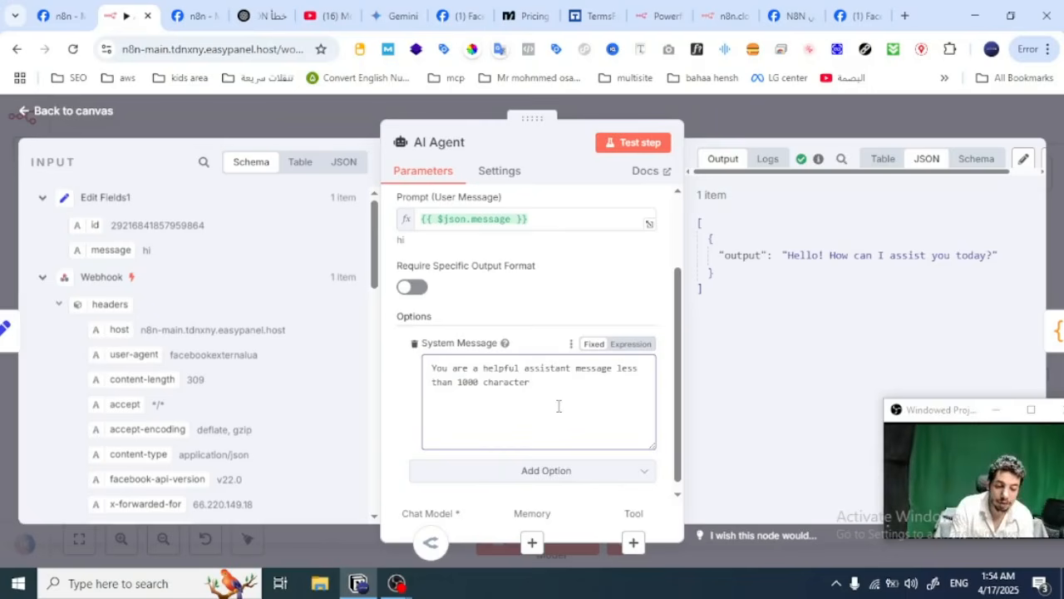
double_click(495, 382)
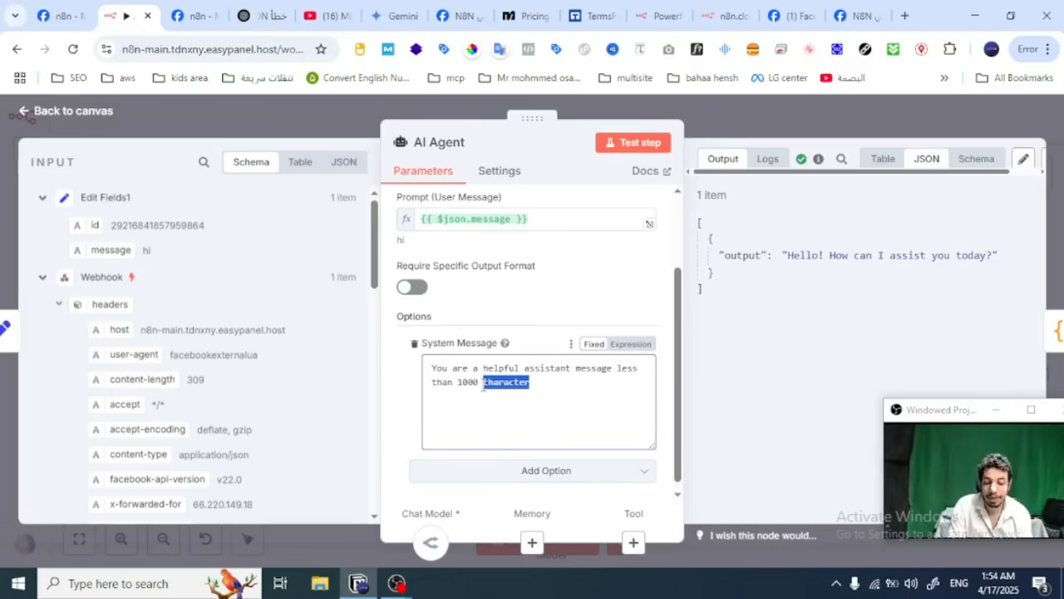
Step: Add the lines #overview, #product and #task below the existing text of the AI Agent's system message, followed by a new line
click(570, 371)
key(Return)
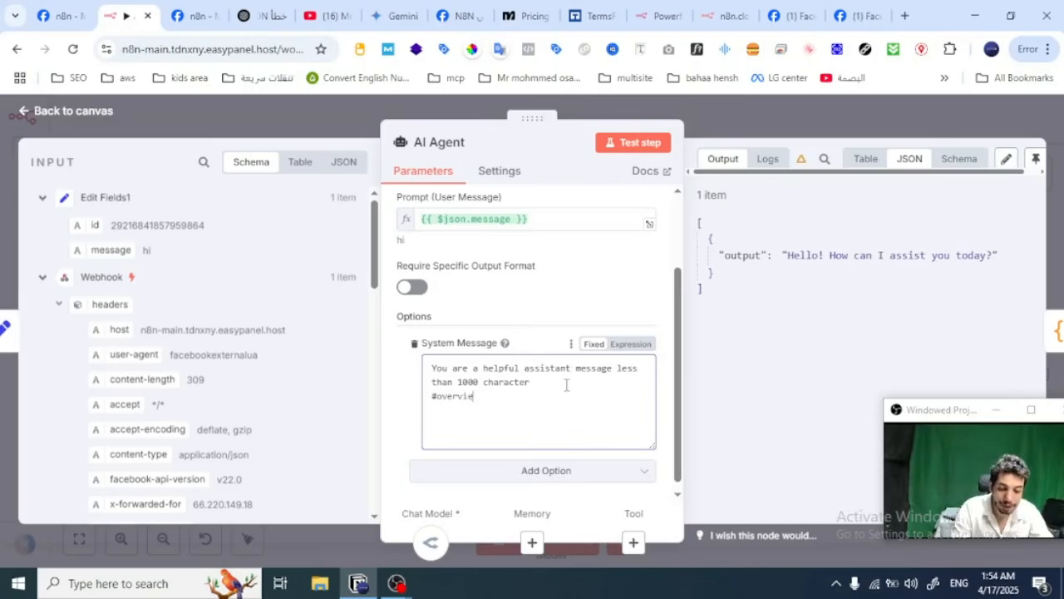
text(#overview)
key(Return)
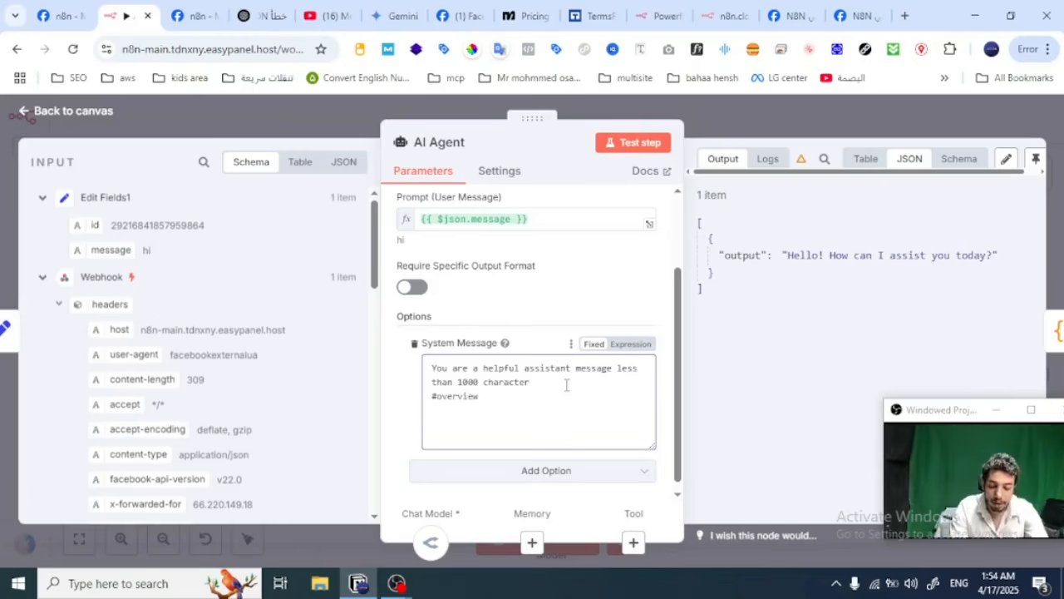
text(#pro)
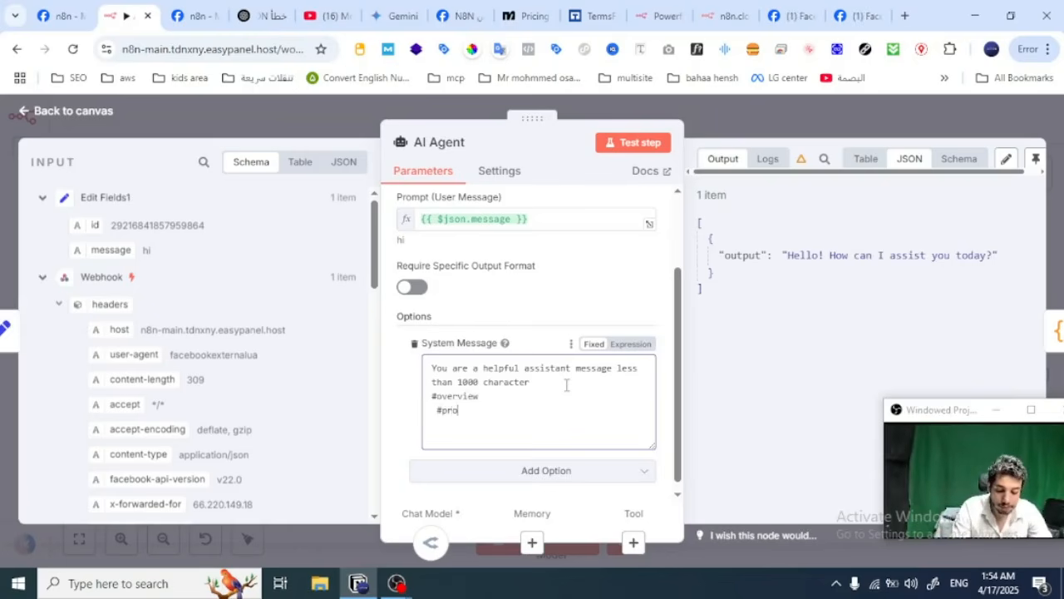
text(duct)
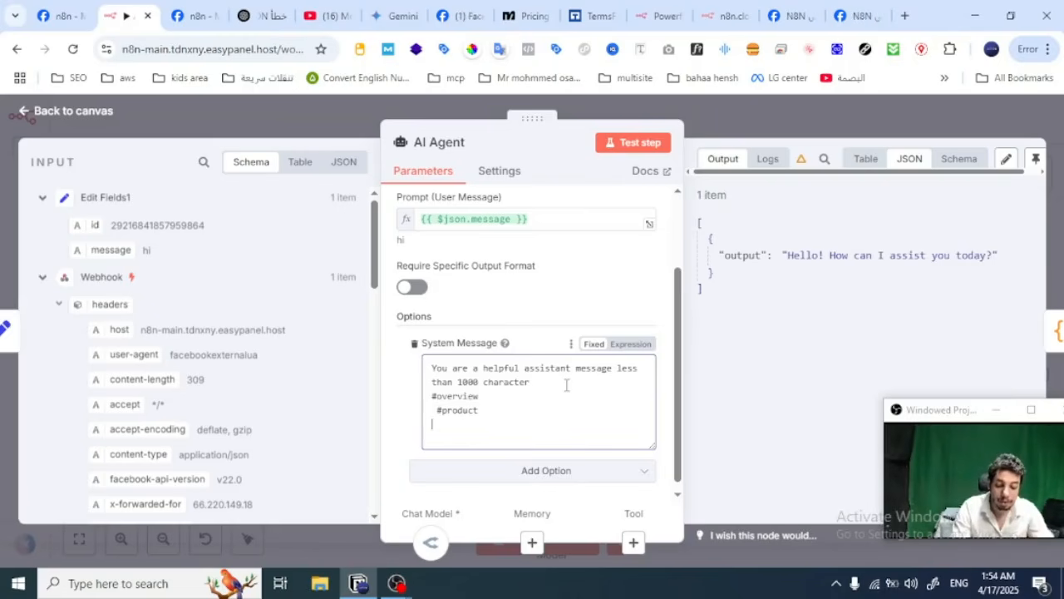
key(Return)
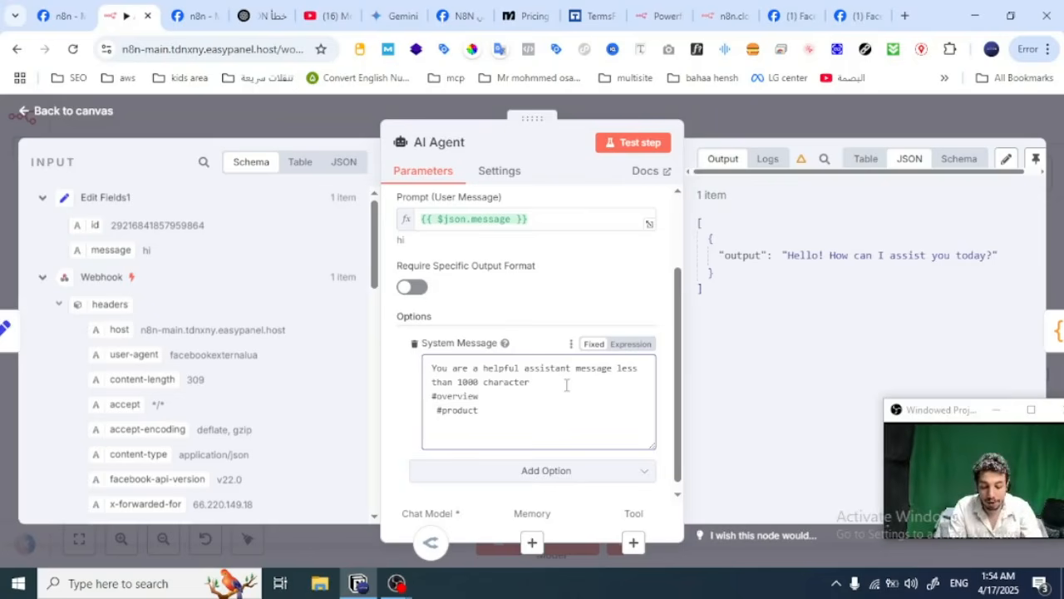
text(#task)
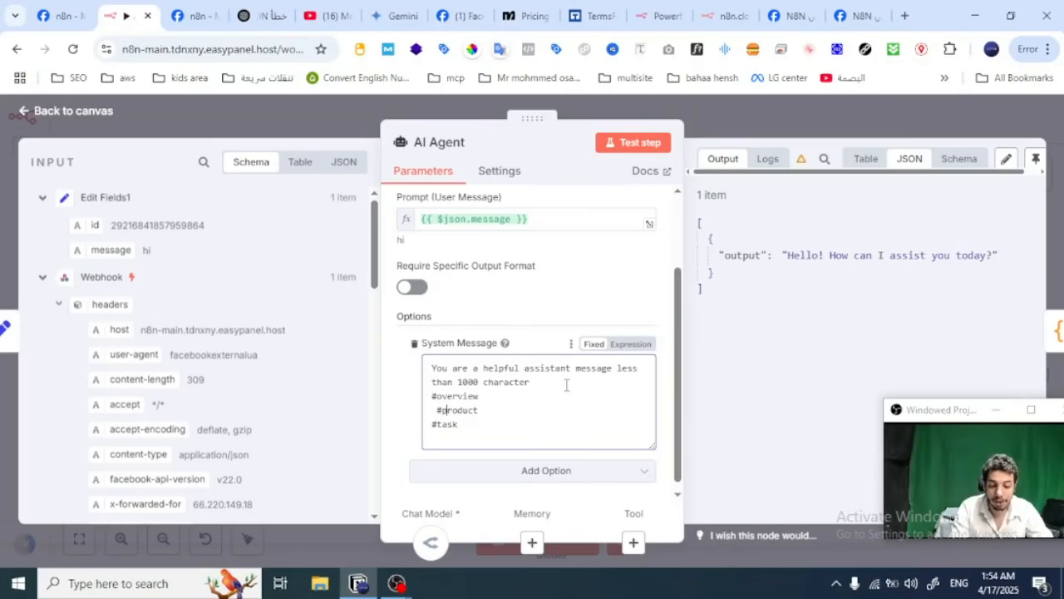
key(BackSpace)
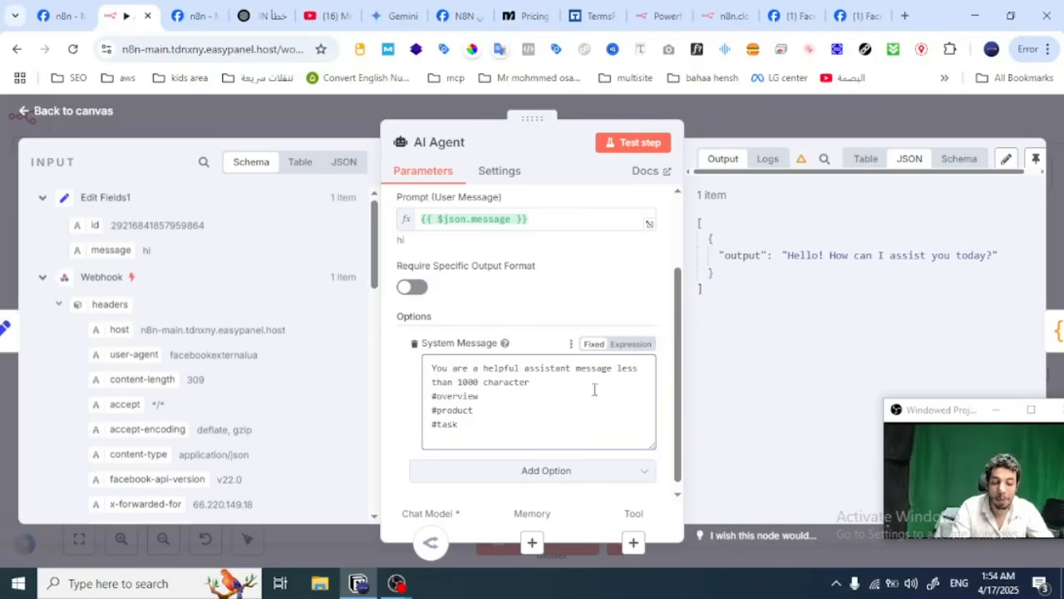
click(506, 431)
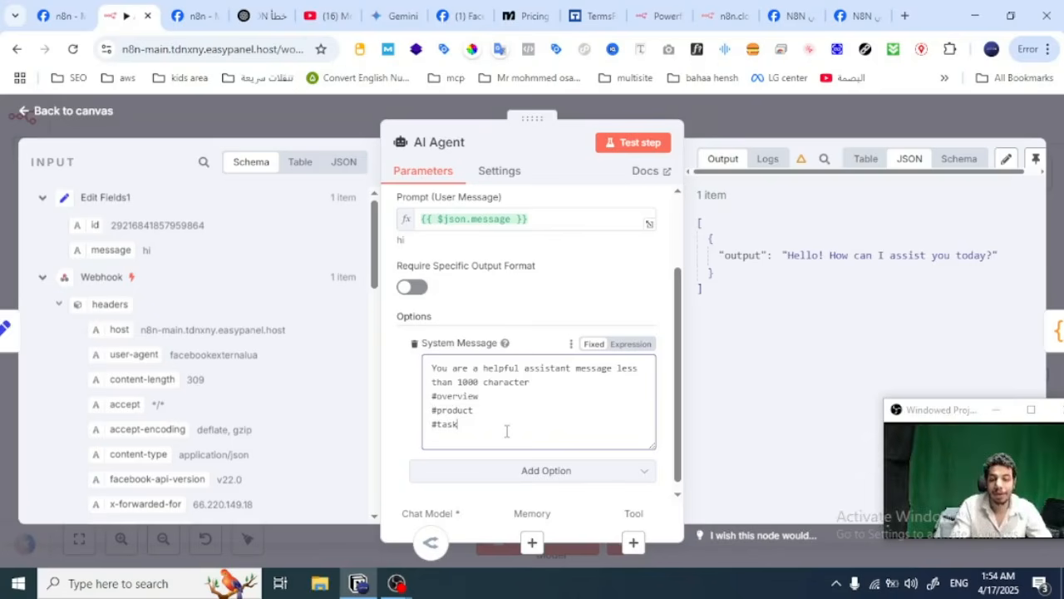
key(Return)
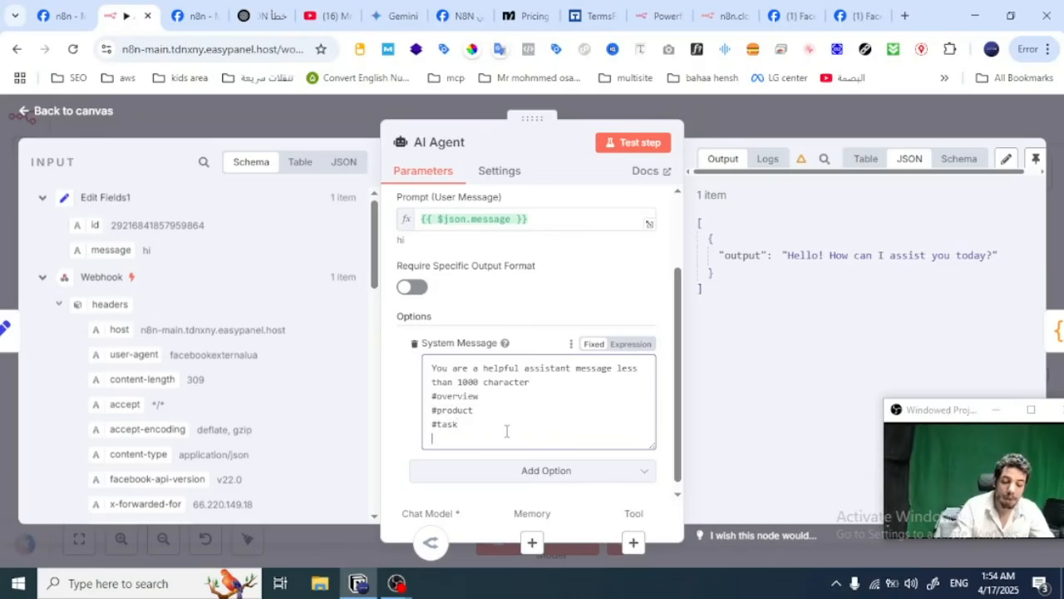
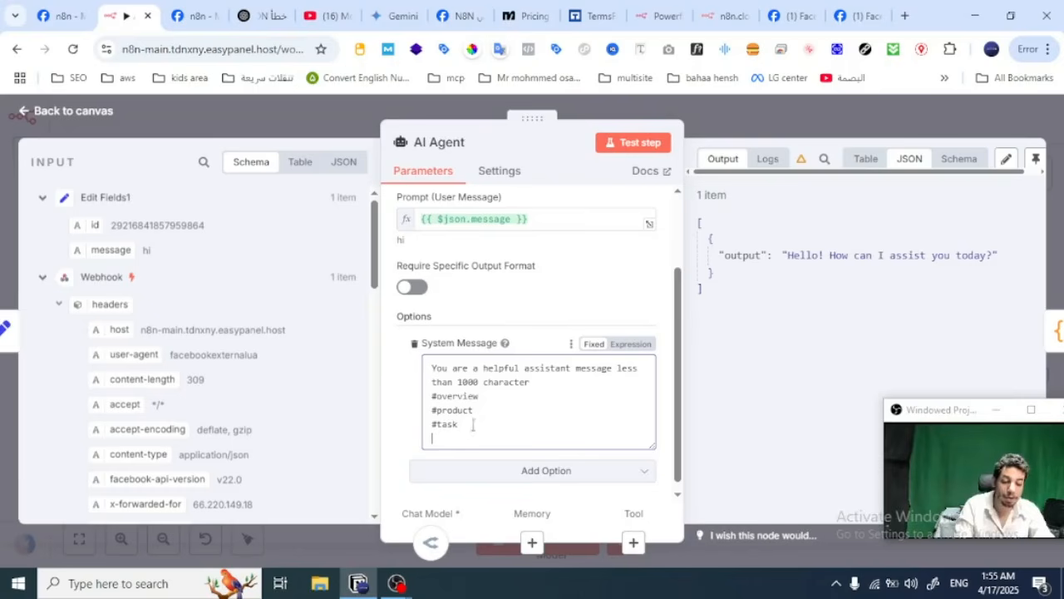
Step: Remove the #overview, #product and #task lines from the AI Agent's system message and close the node
drag(470, 426, 424, 402)
key(BackSpace)
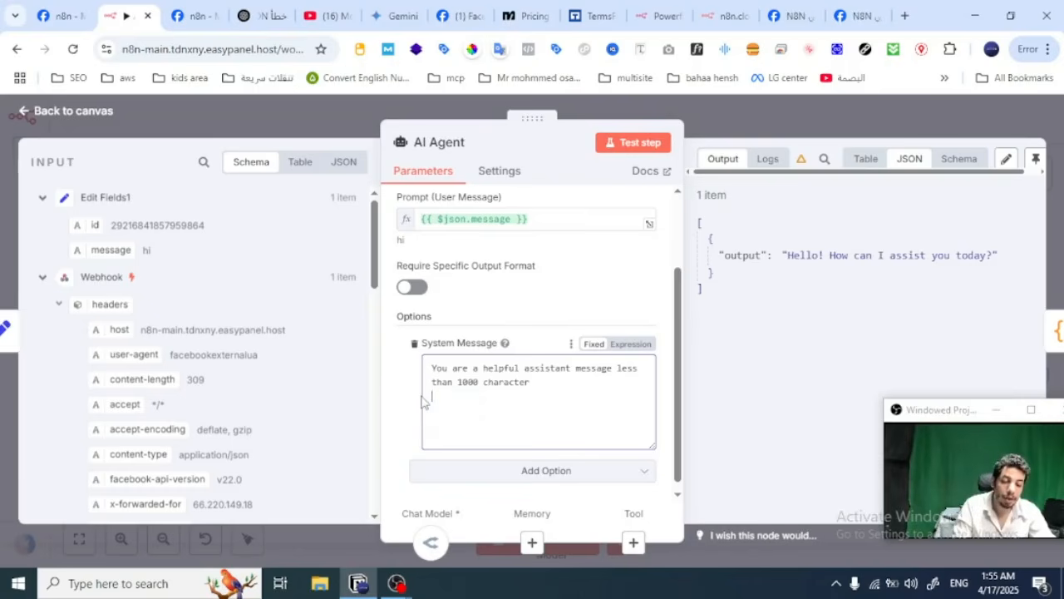
key(Escape)
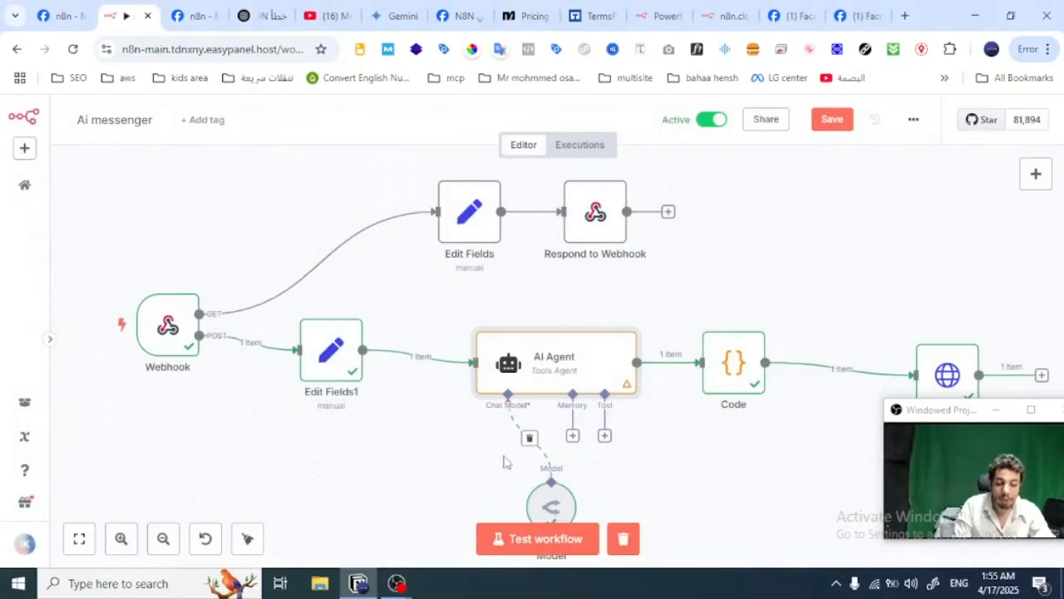
Step: Open the OpenRouter Chat Model node, review its credential and model choices, and open the form for a new OpenRouter credential
drag(483, 435, 456, 343)
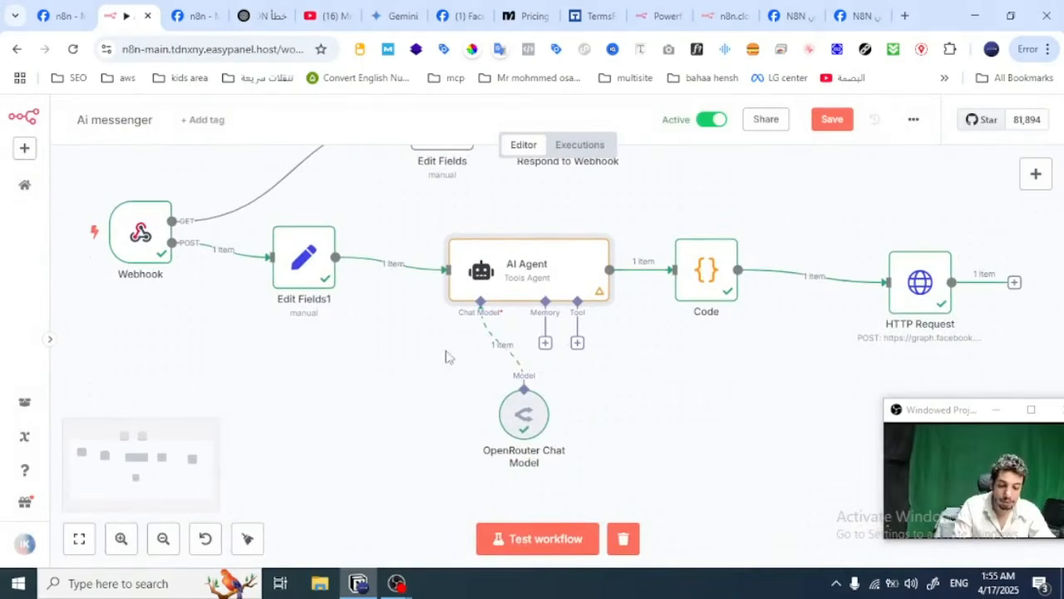
double_click(524, 412)
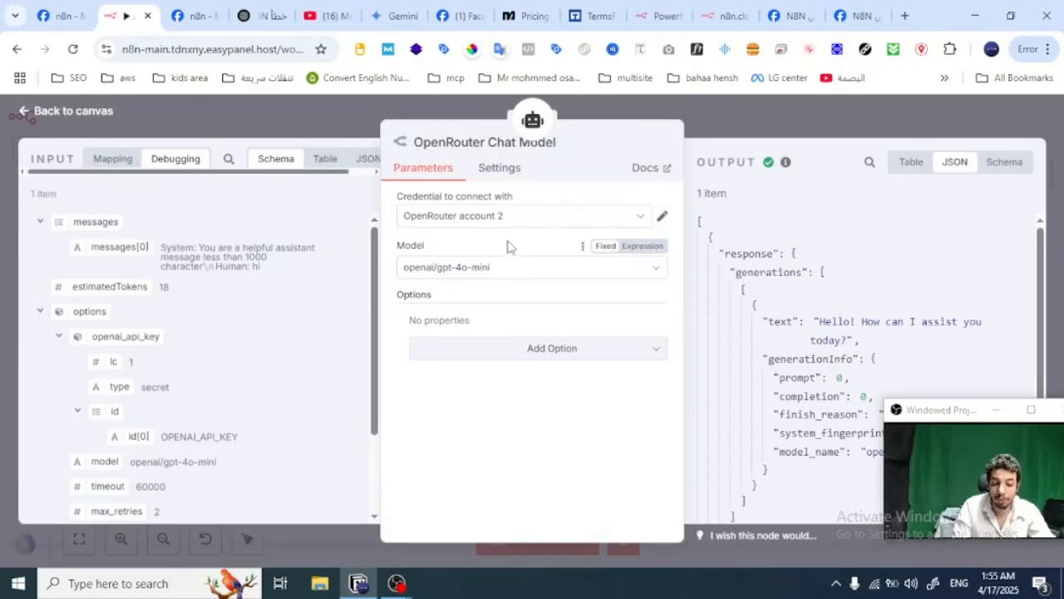
click(529, 218)
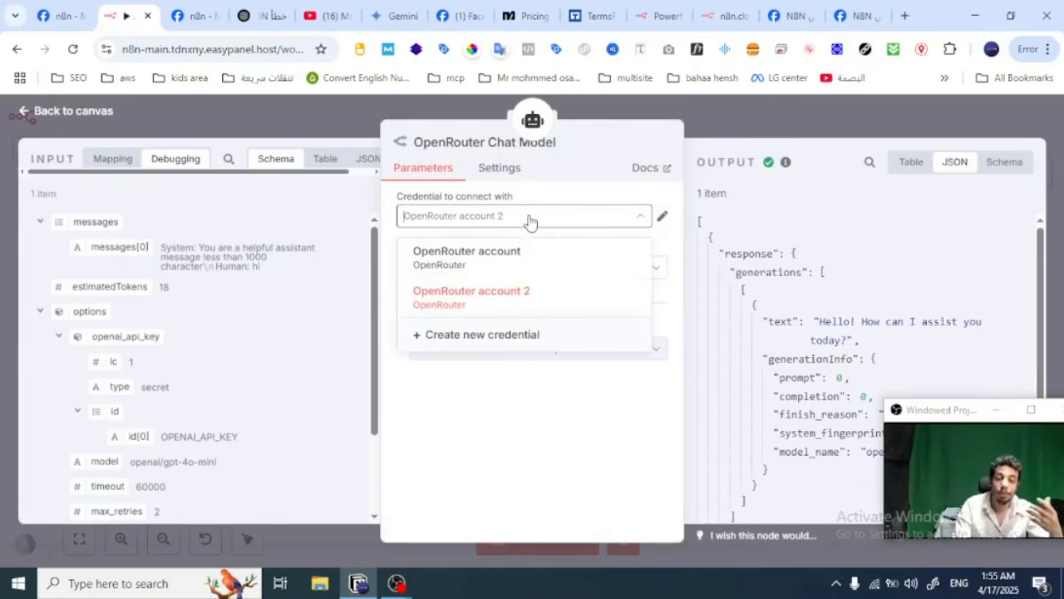
click(529, 218)
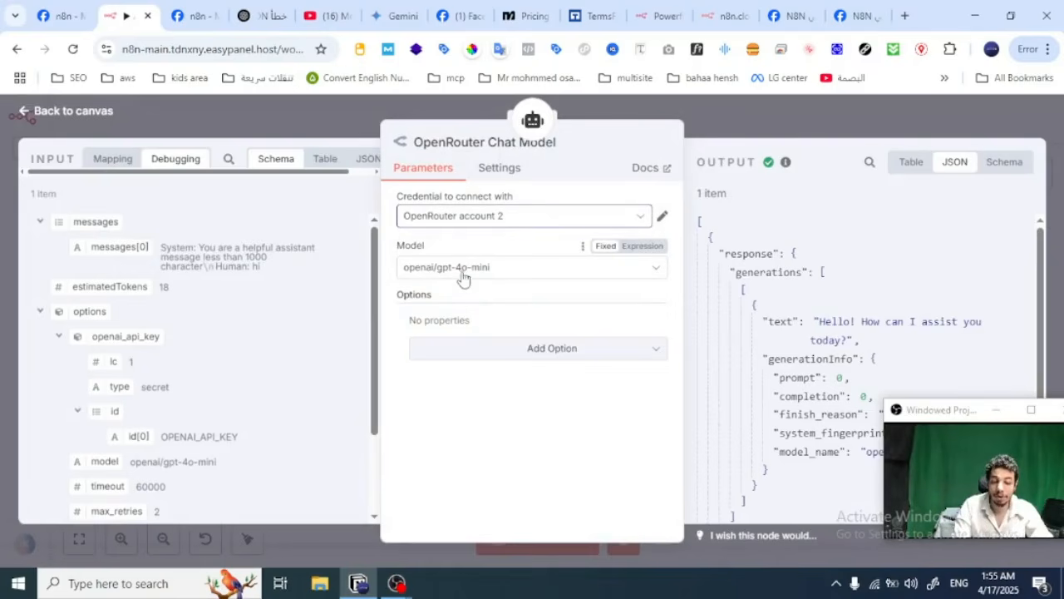
click(633, 222)
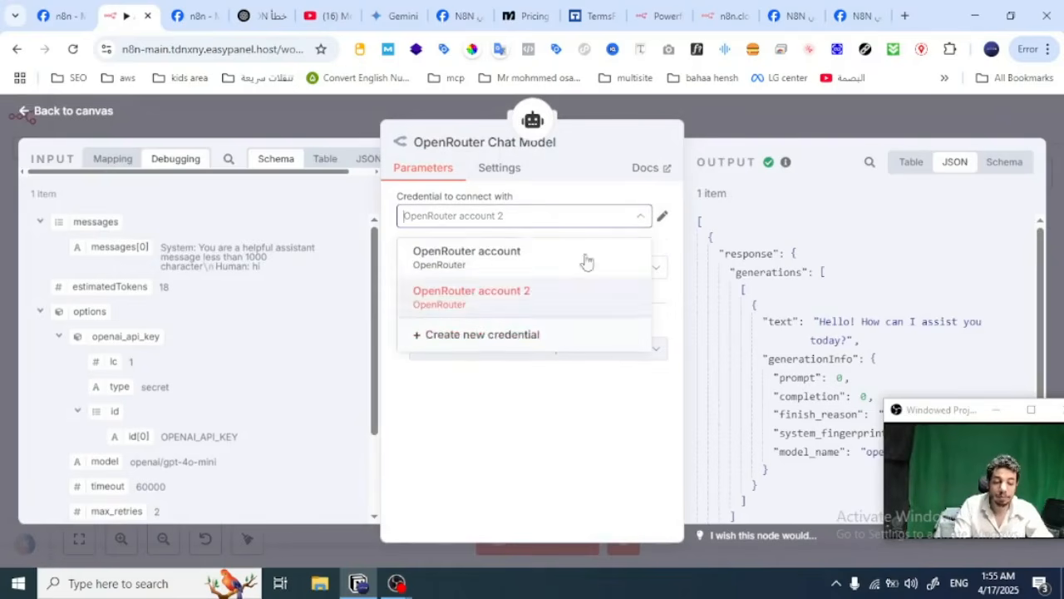
click(494, 332)
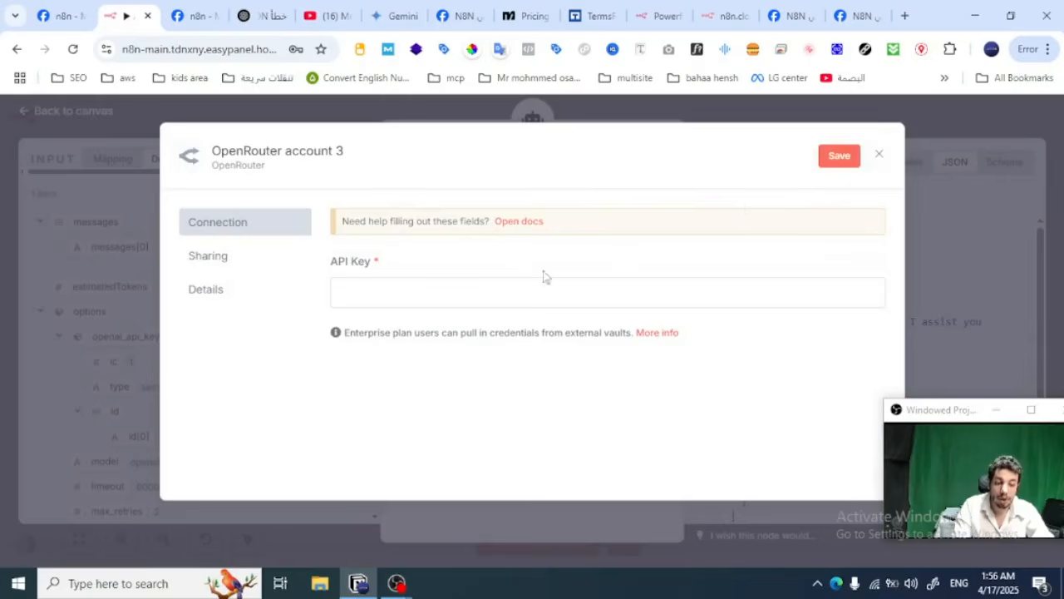
Step: Follow the credential's documentation to the OpenRouter site and open the account's API keys page
click(520, 222)
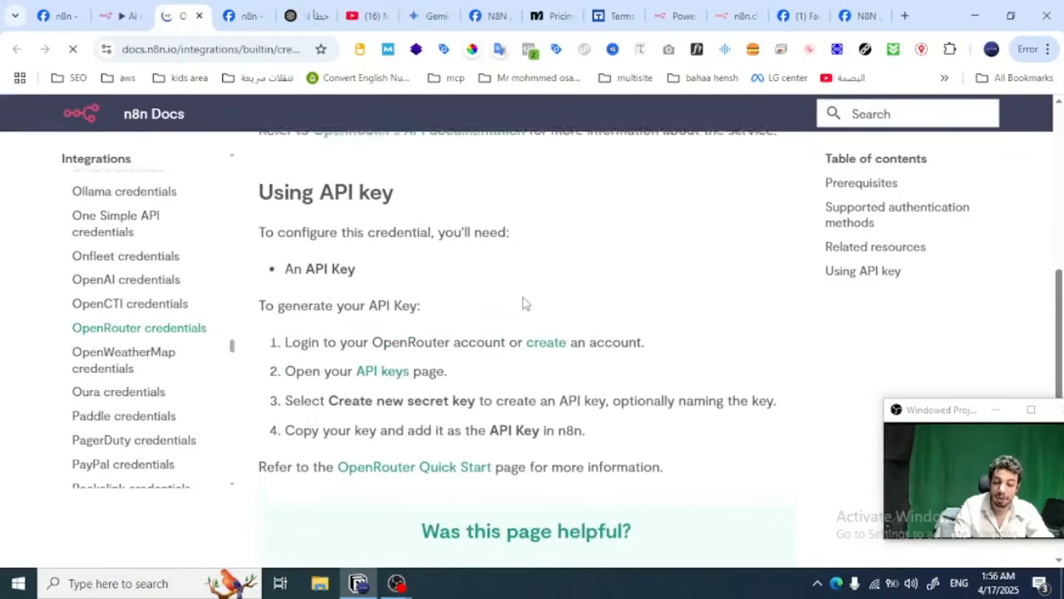
scroll(457, 308, down, 1)
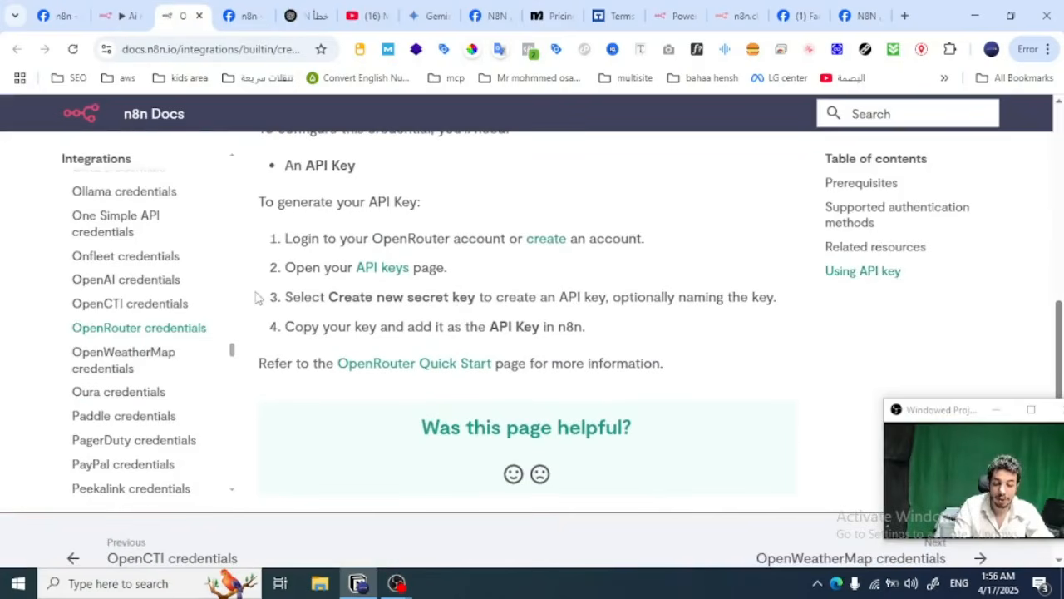
click(540, 246)
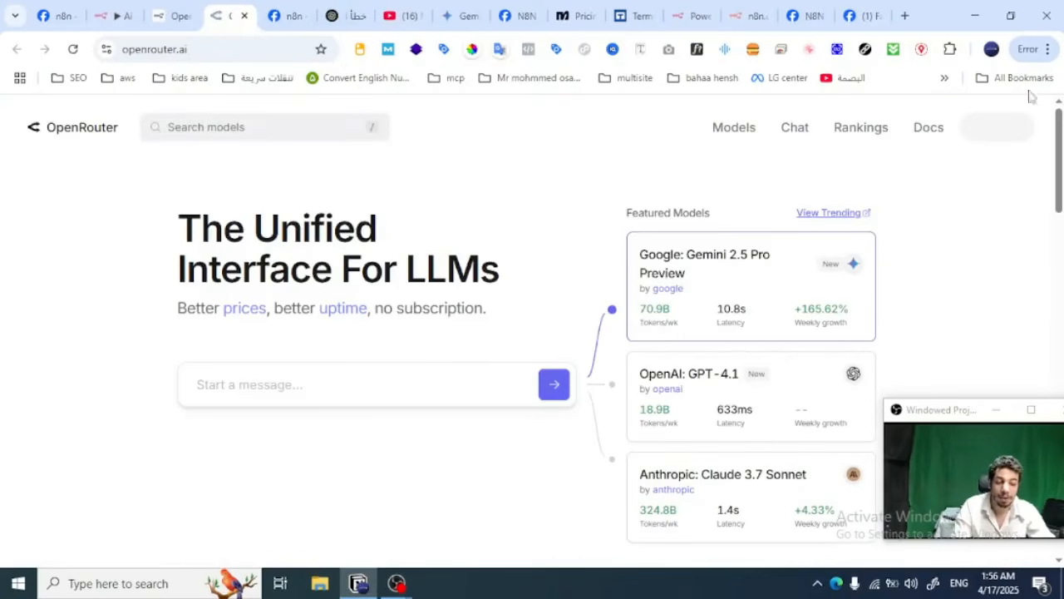
click(1013, 129)
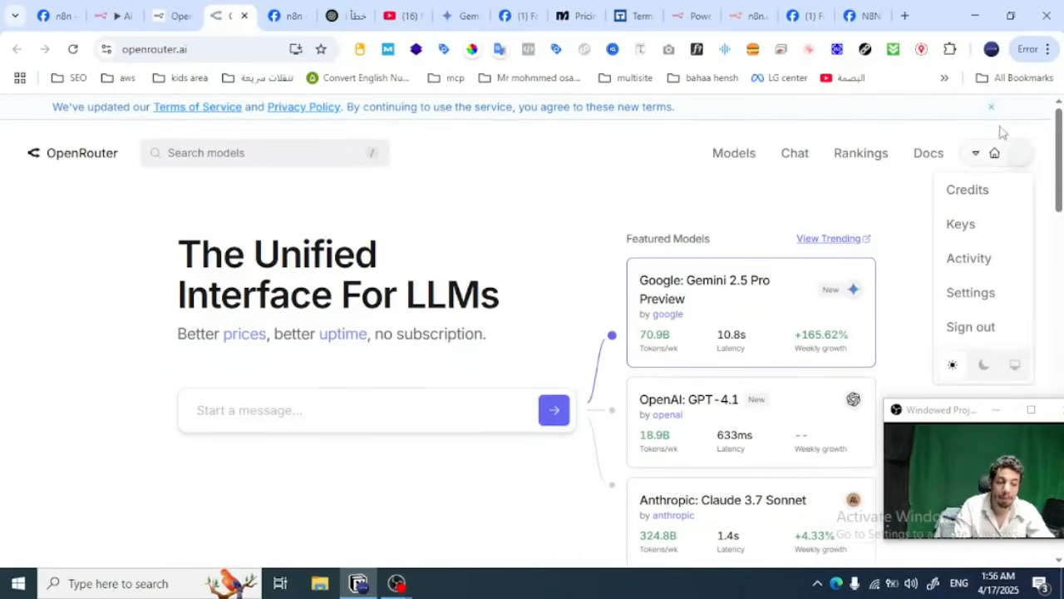
click(965, 229)
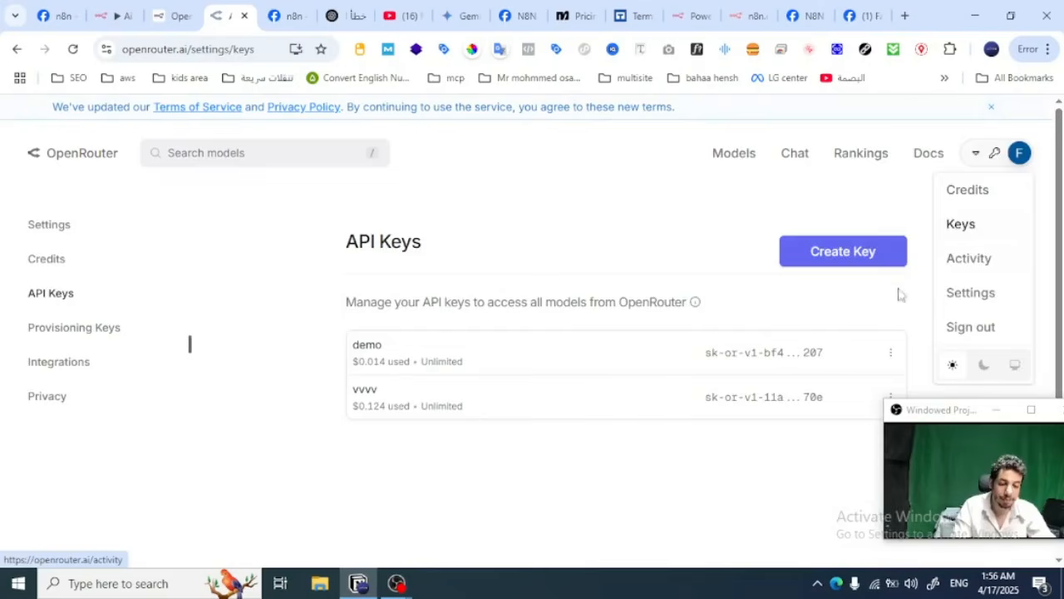
Step: Examine the name and credit limit fields of OpenRouter's Create a Key form and close it without creating a key
click(857, 260)
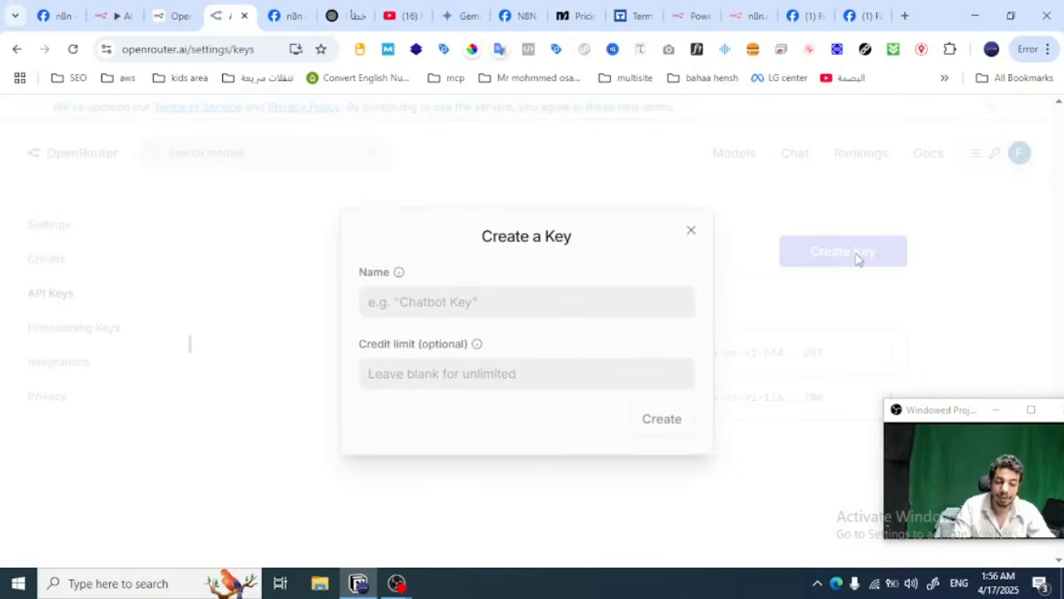
click(568, 305)
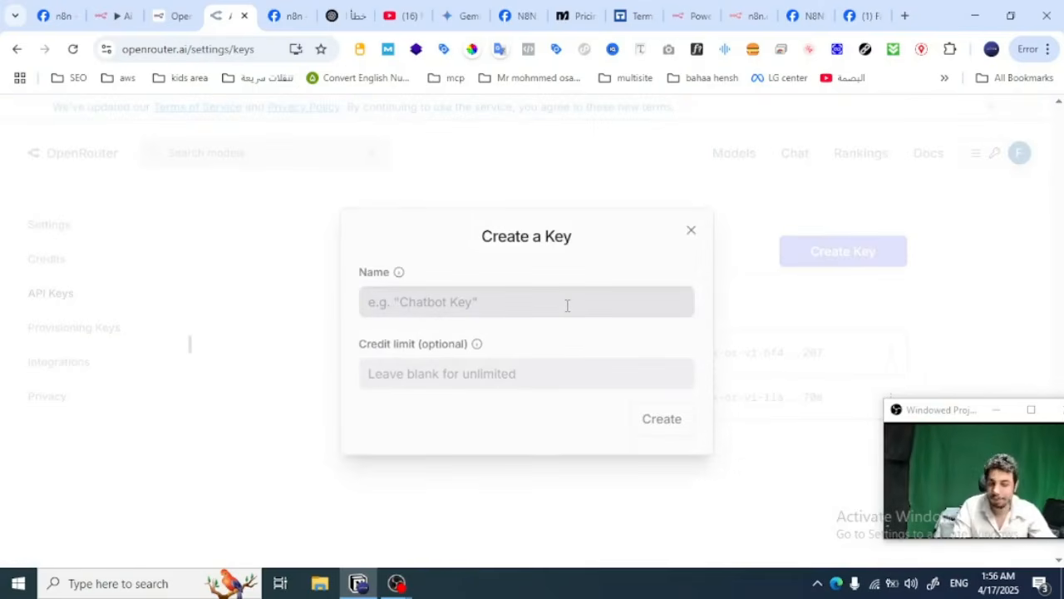
click(503, 375)
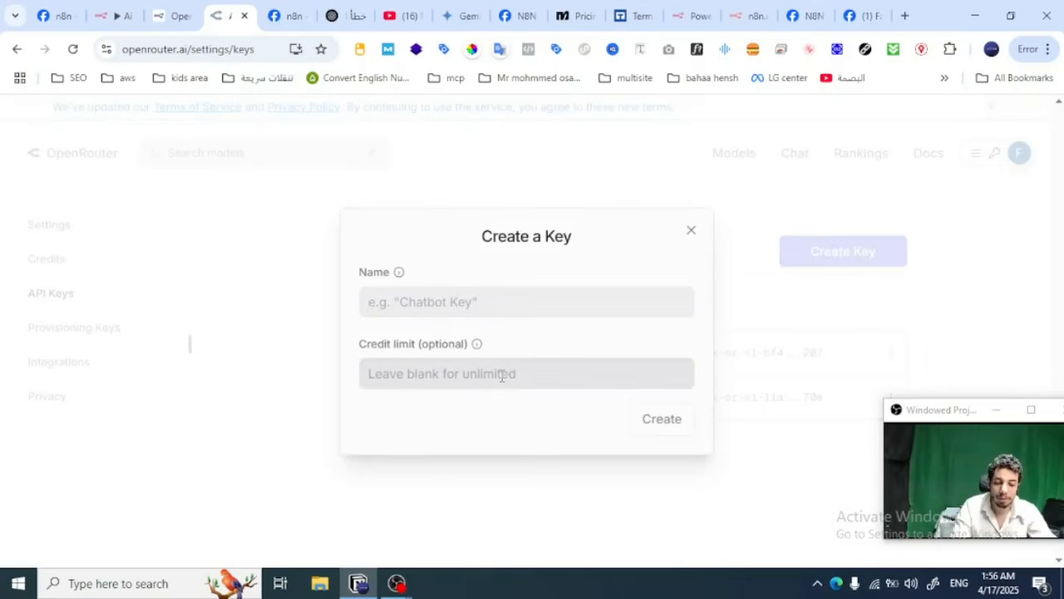
click(848, 435)
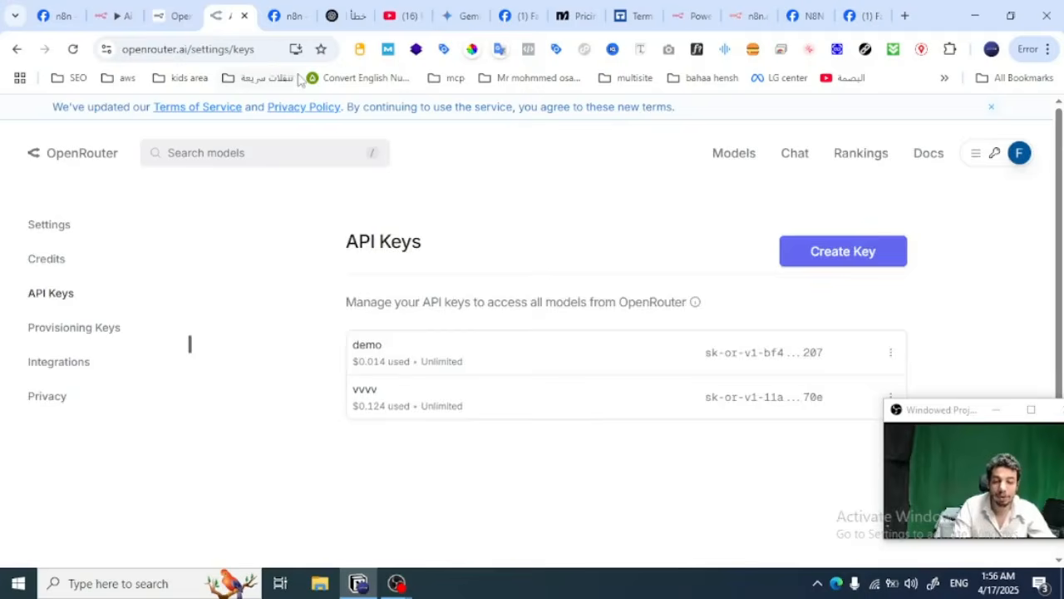
Step: Return to the n8n workflow, close the new OpenRouter credential without saving, and close the chat model node
click(176, 11)
click(125, 11)
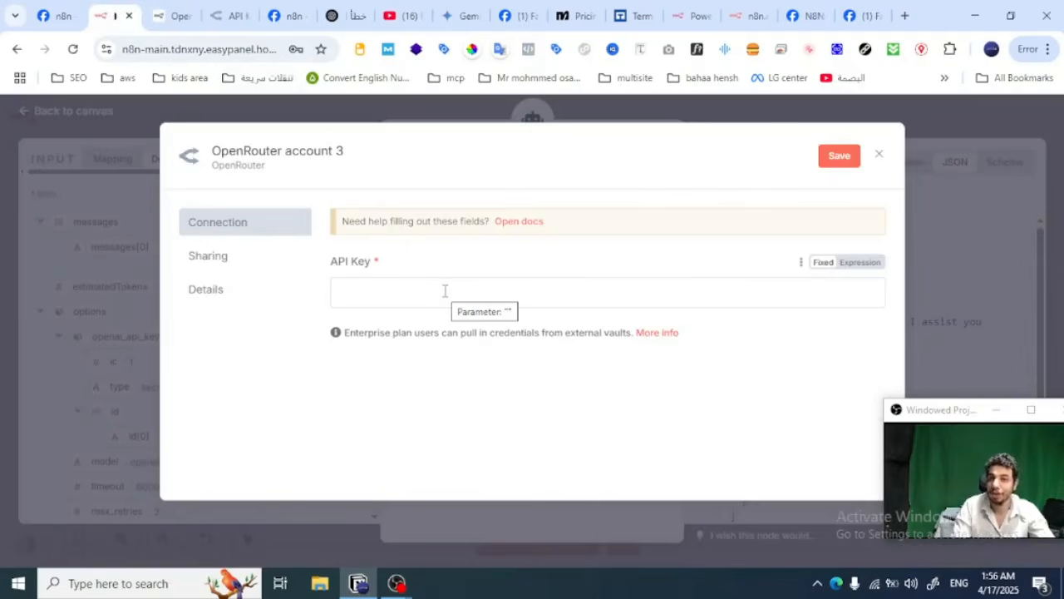
click(878, 154)
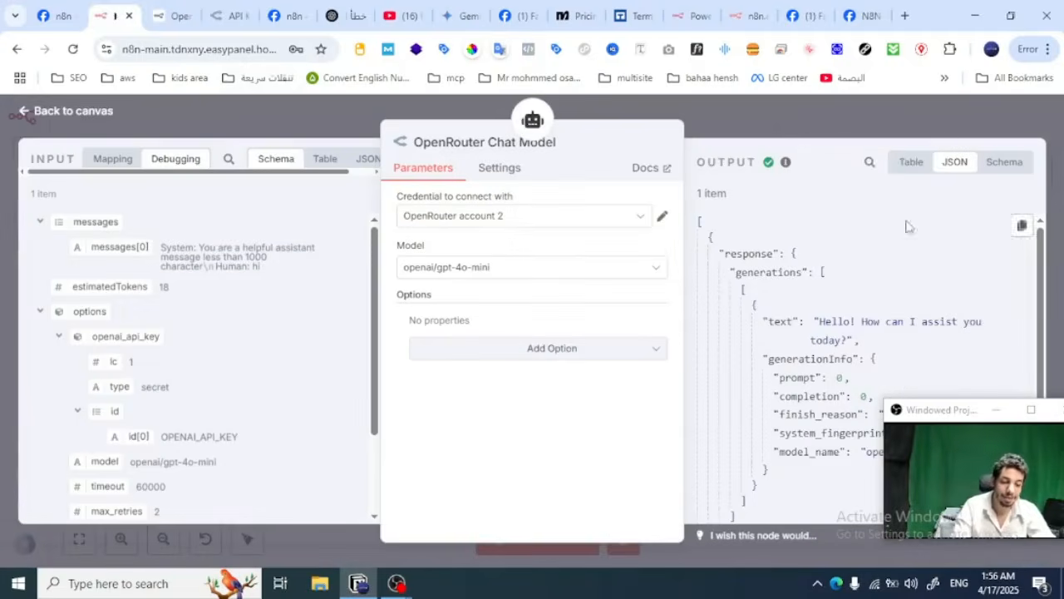
click(773, 130)
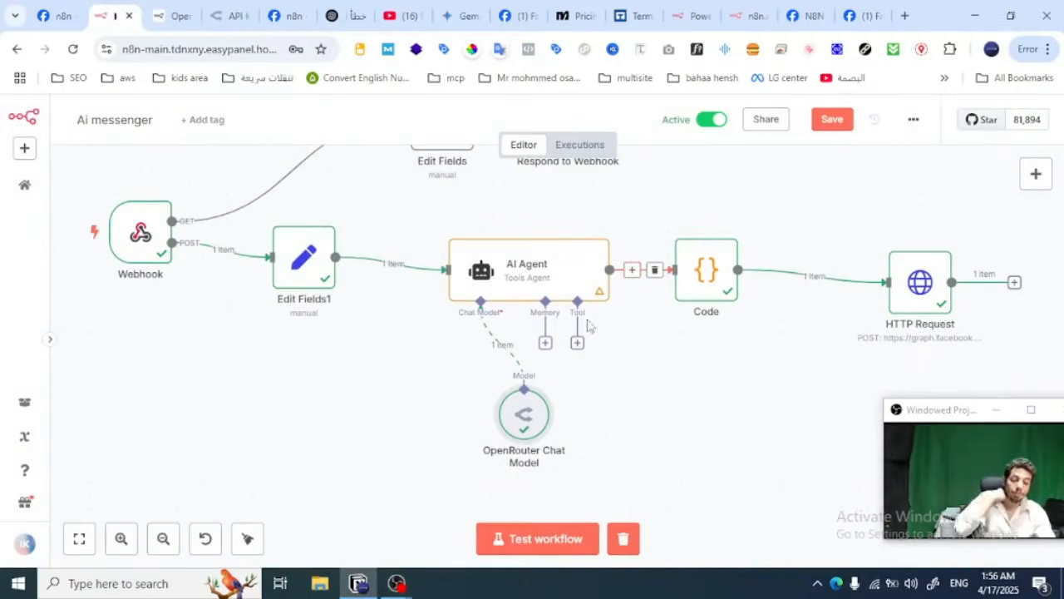
Step: Open the Code node, review the JavaScript that replaces '\n' in the agent's output and returns data, and close the node
double_click(698, 277)
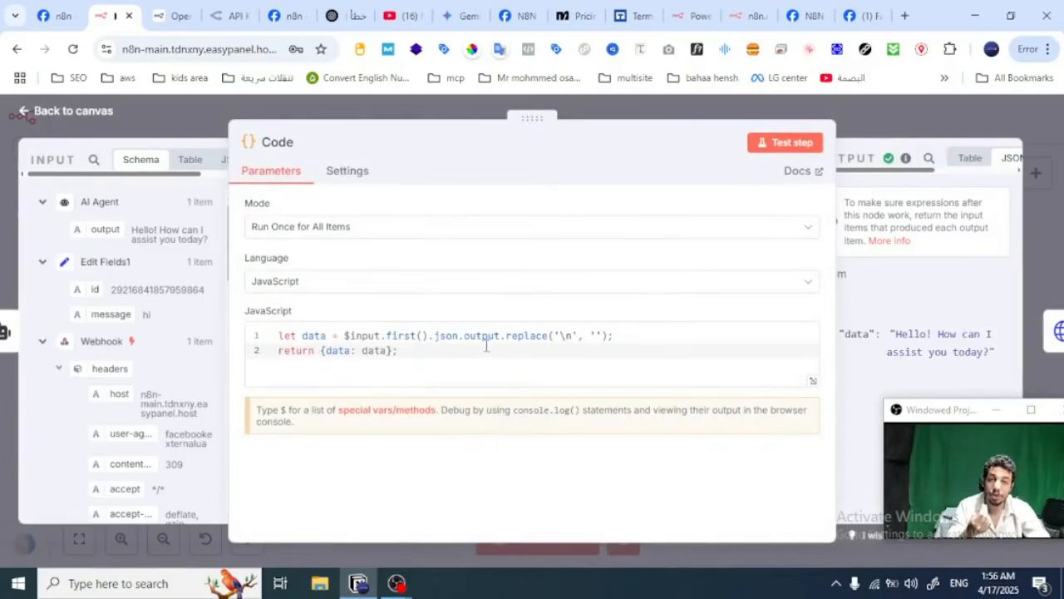
click(573, 340)
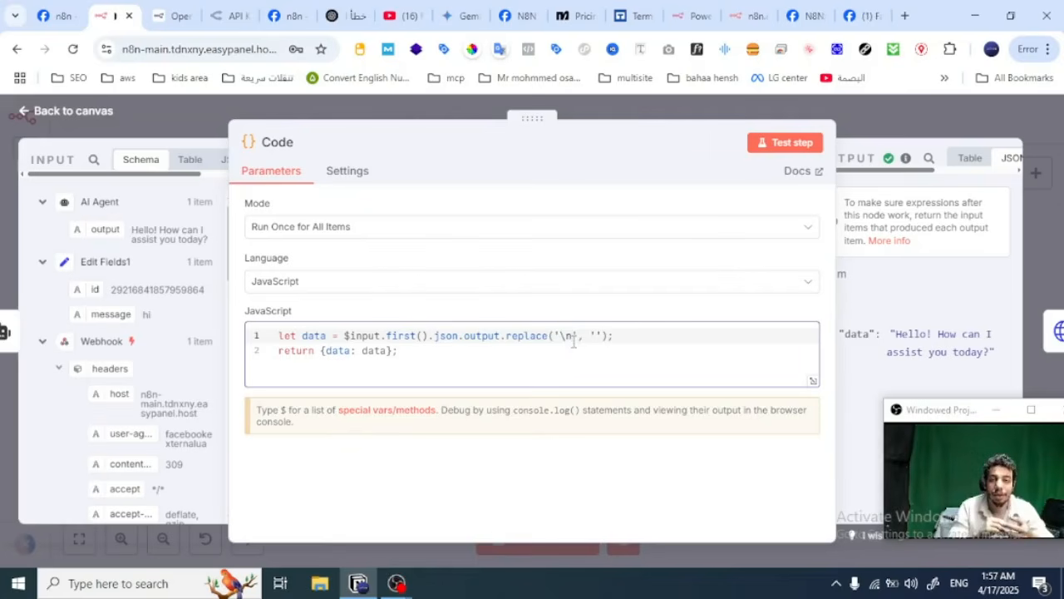
click(367, 350)
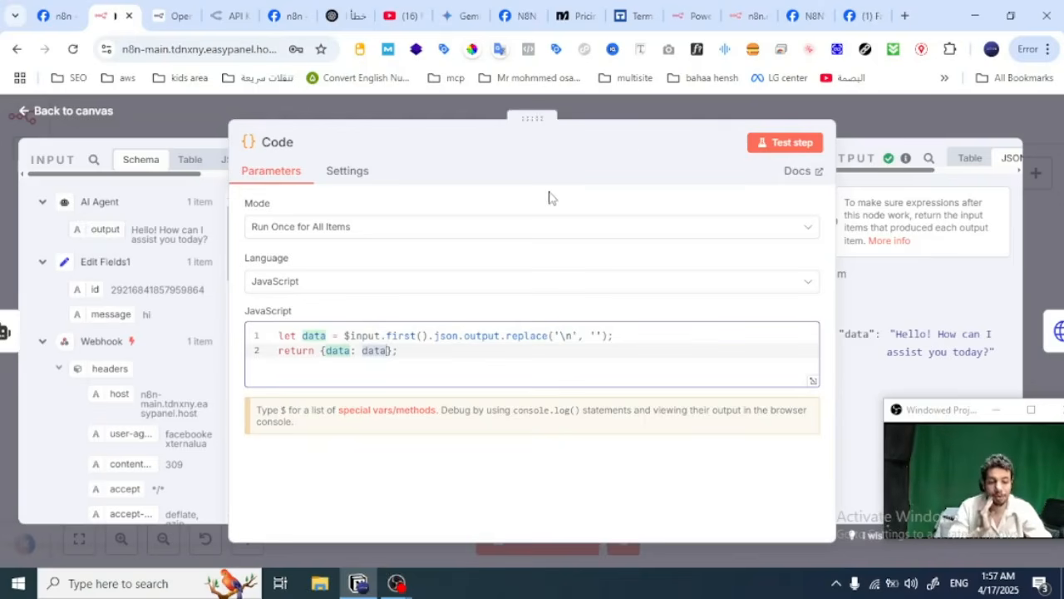
click(912, 116)
click(912, 120)
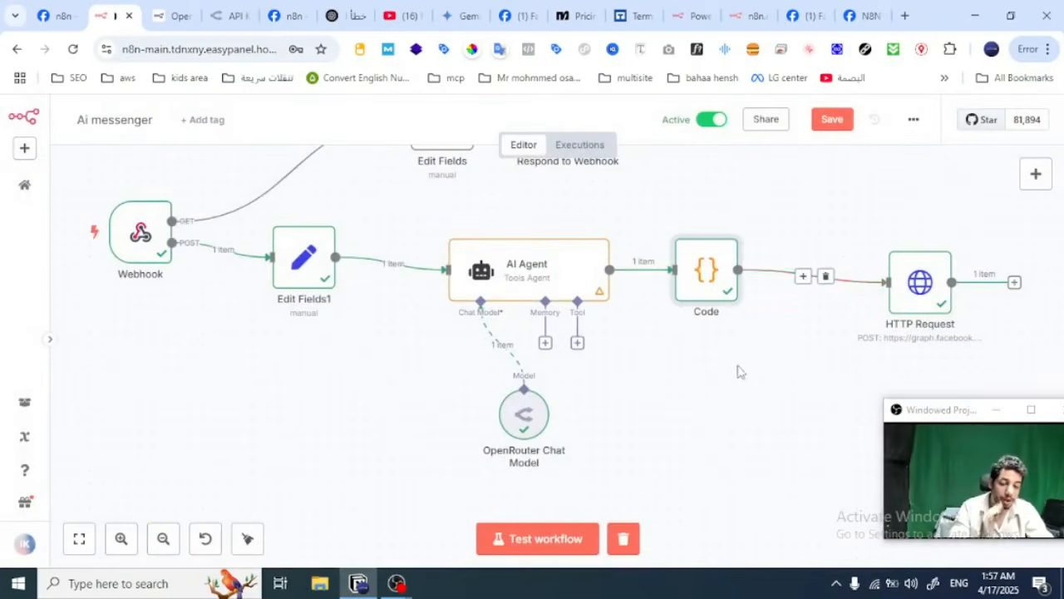
Step: Open the HTTP Request node and view its full Graph API messages URL in the expanded expression editor
drag(743, 375, 540, 438)
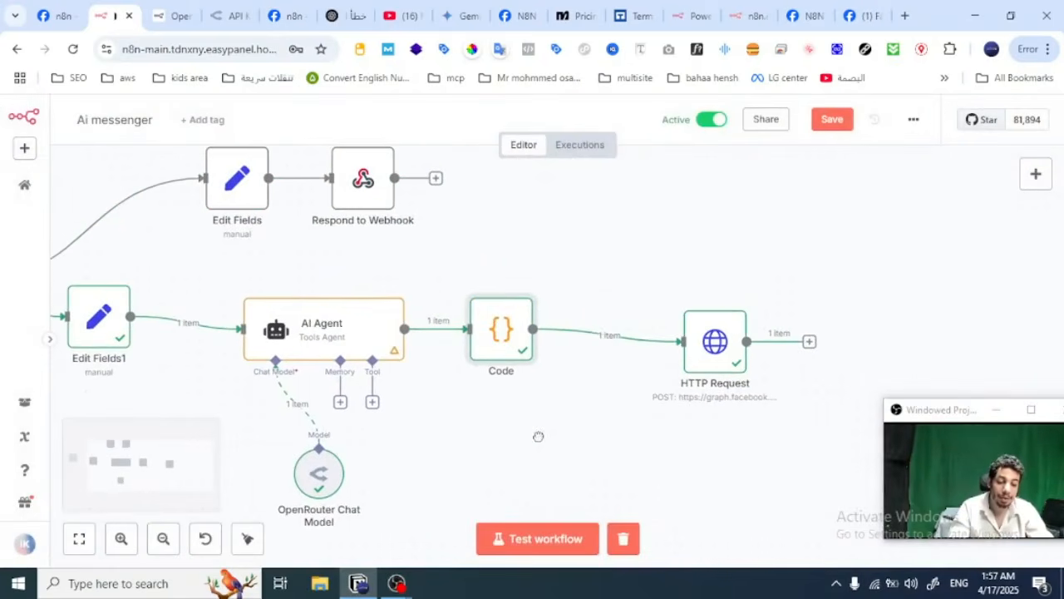
double_click(712, 356)
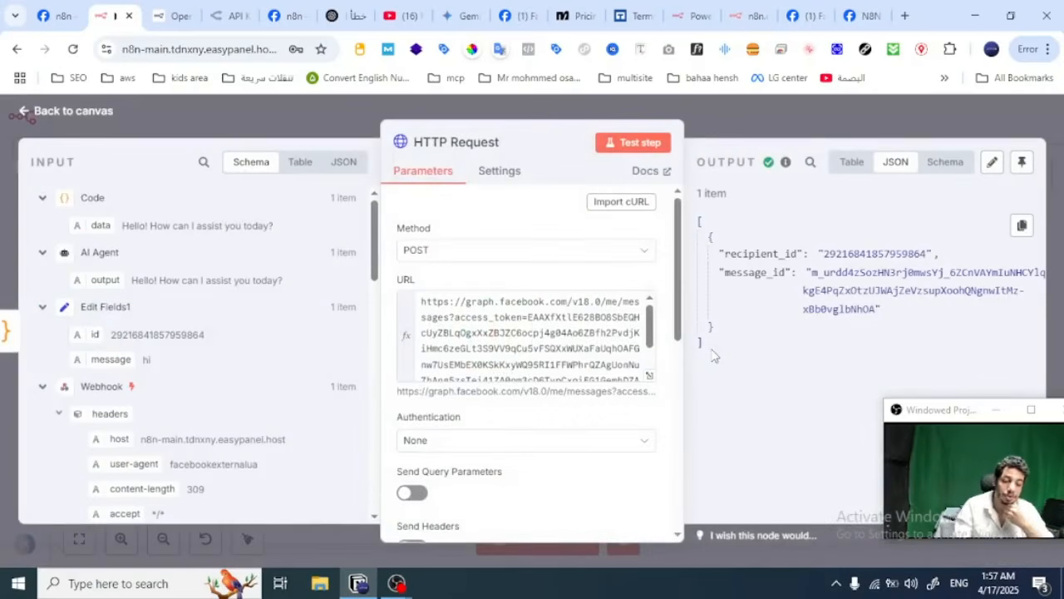
click(650, 375)
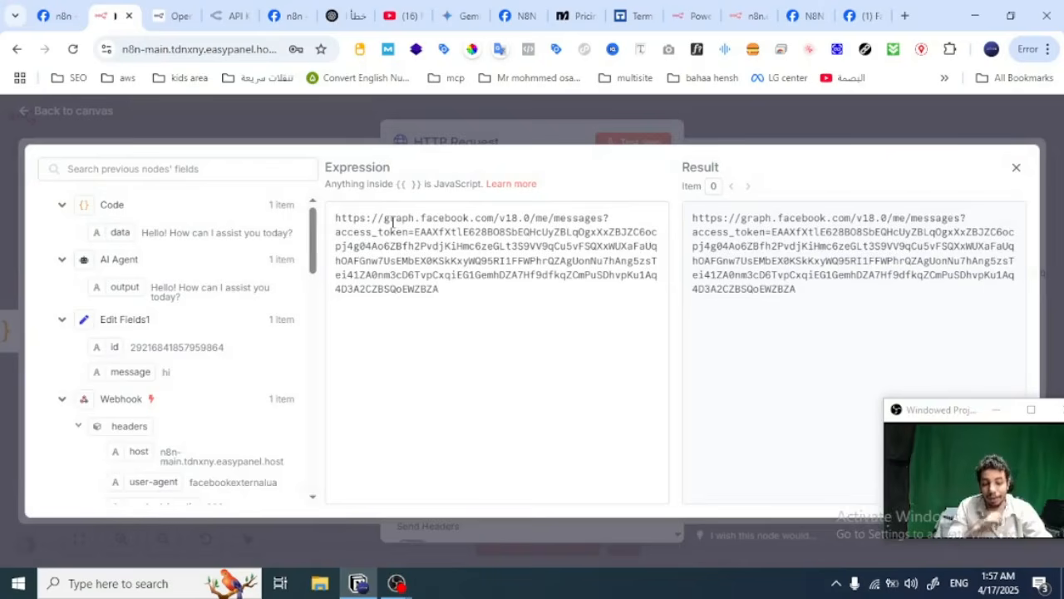
Step: Switch to the Meta App Dashboard and open the Graph API Explorer in a new browser tab
click(292, 11)
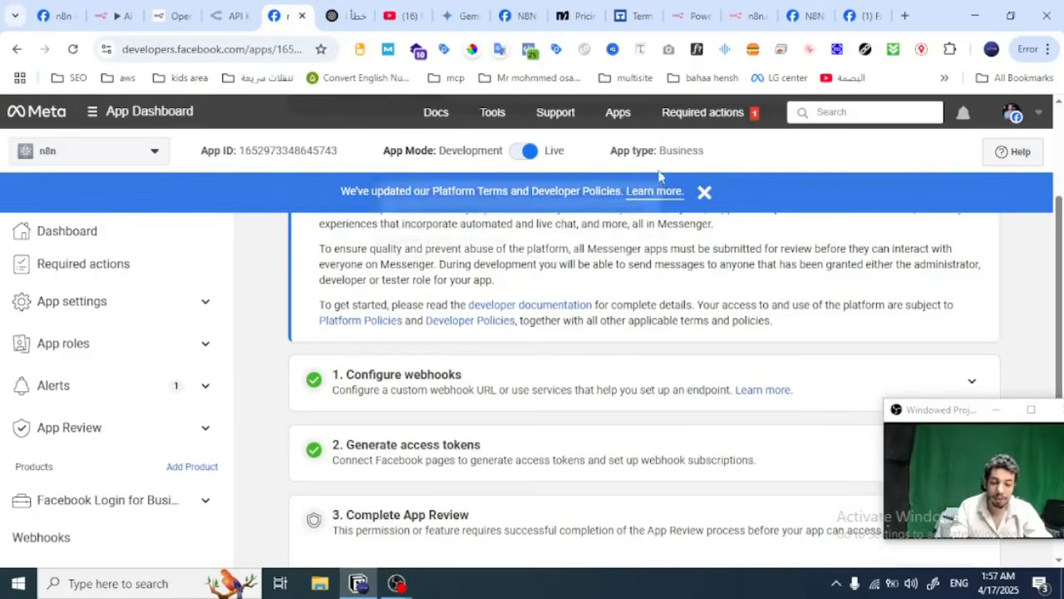
scroll(603, 257, up, 2)
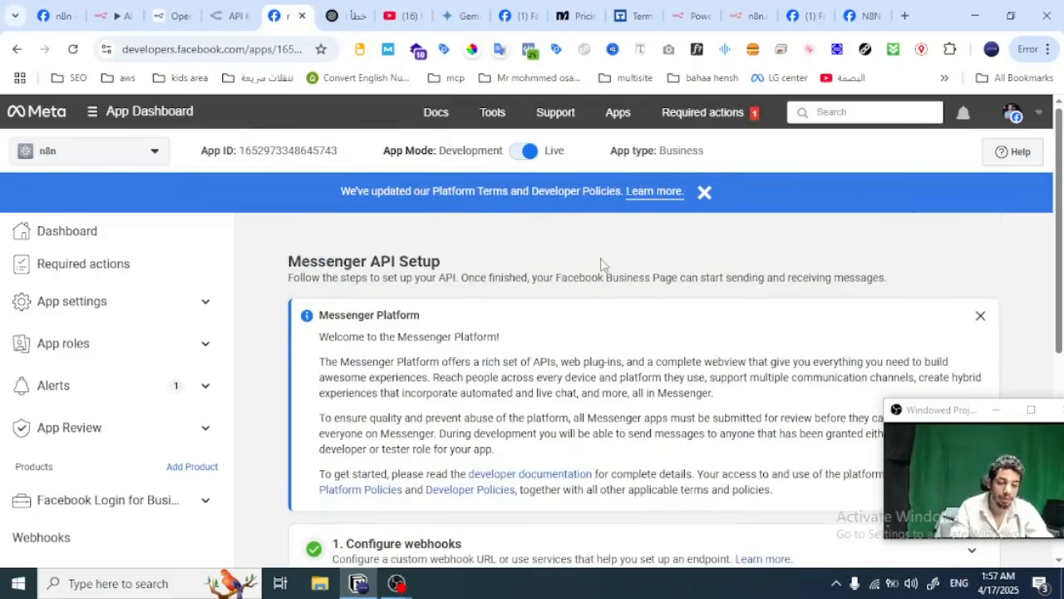
mouse_move(495, 121)
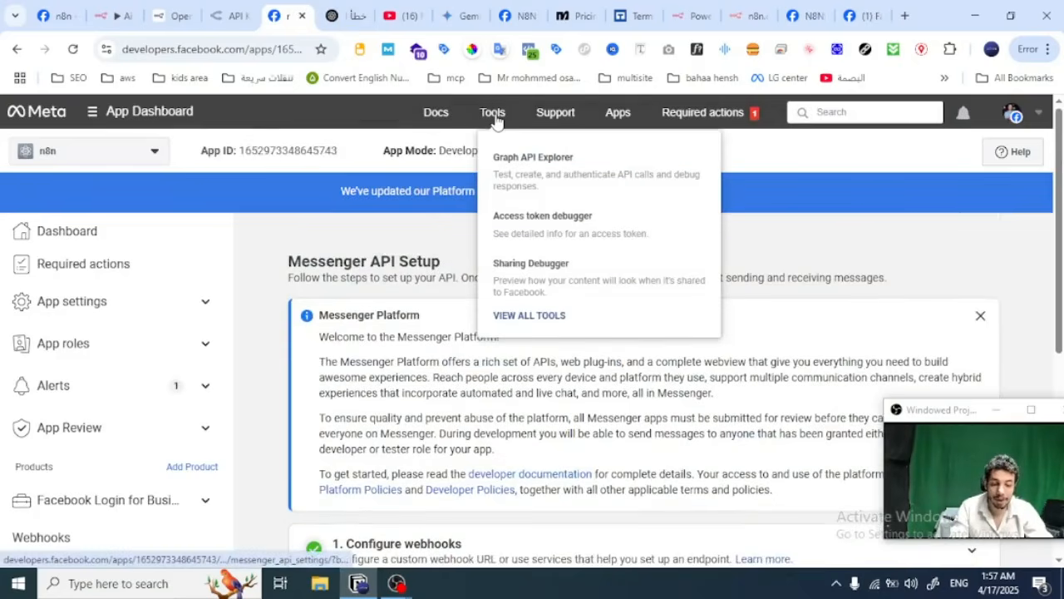
right_click(513, 158)
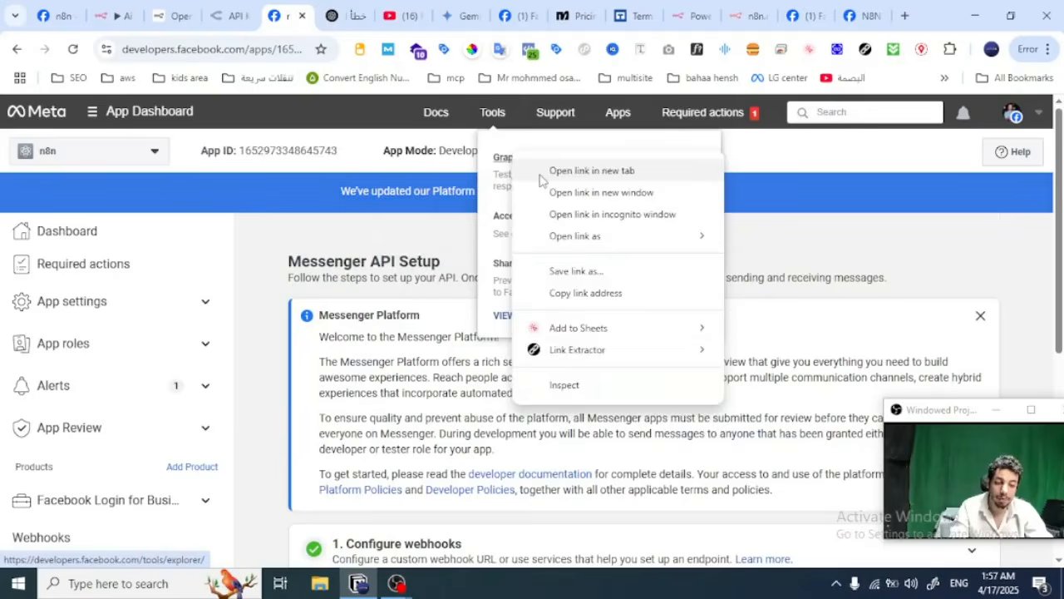
click(582, 169)
click(316, 10)
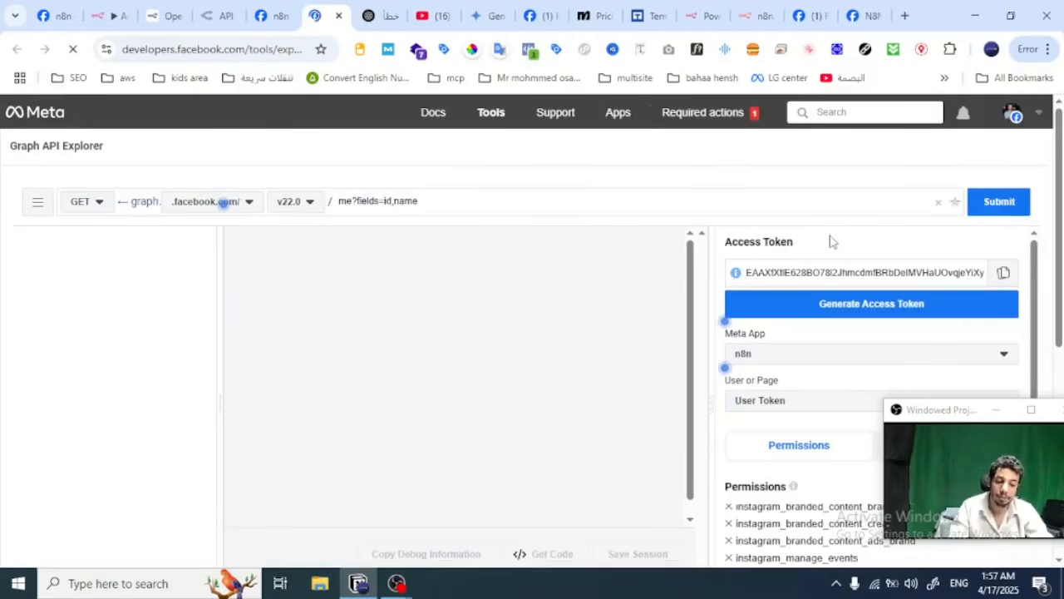
Step: View the token types and page access tokens offered under User or Page in the Graph API Explorer, leaving User Token selected
scroll(826, 246, down, 2)
scroll(823, 250, up, 1)
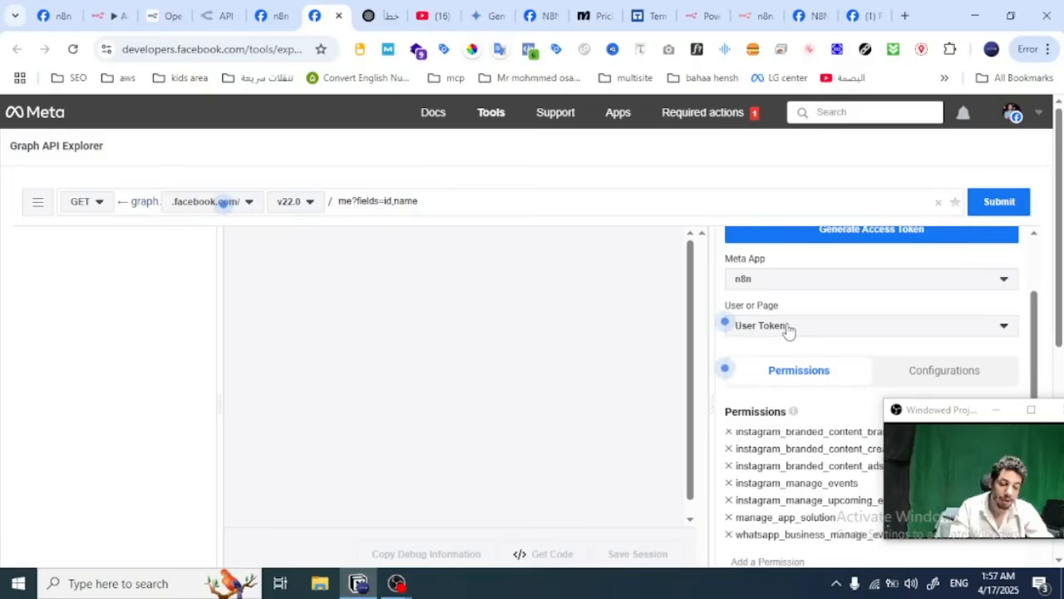
click(788, 328)
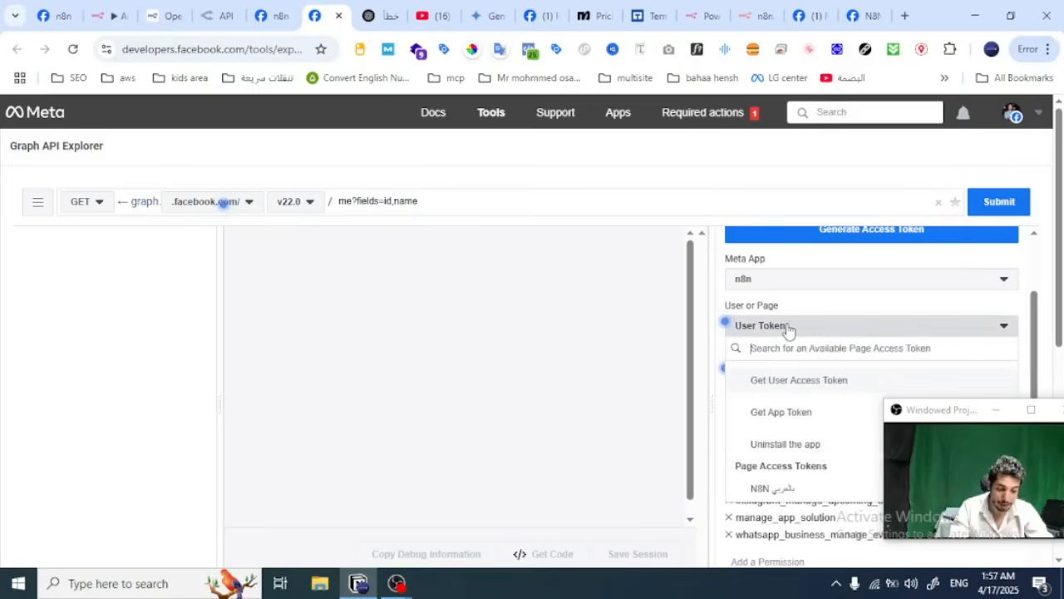
scroll(790, 468, down, 1)
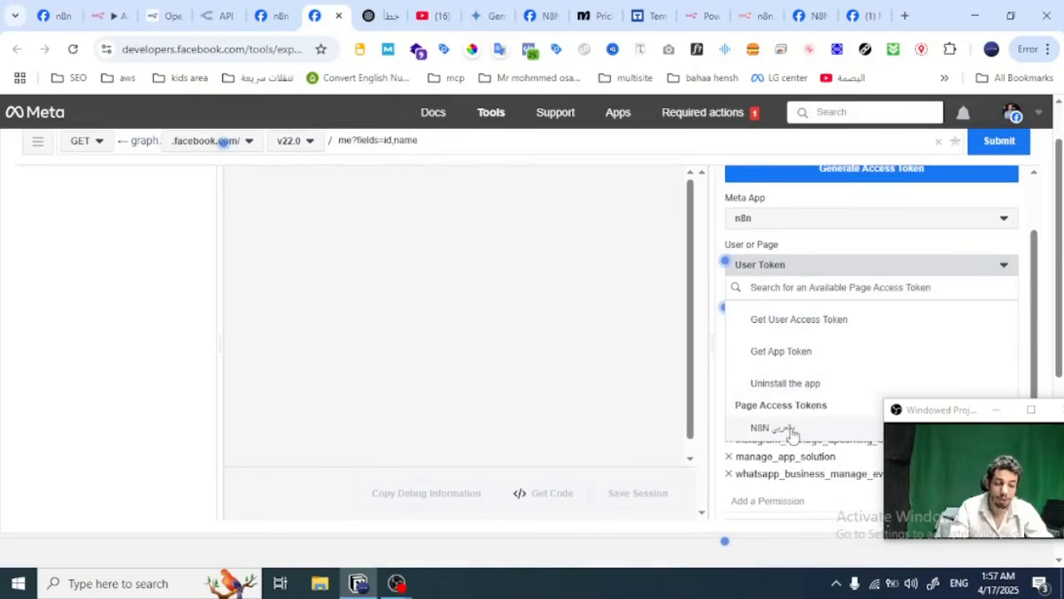
click(840, 258)
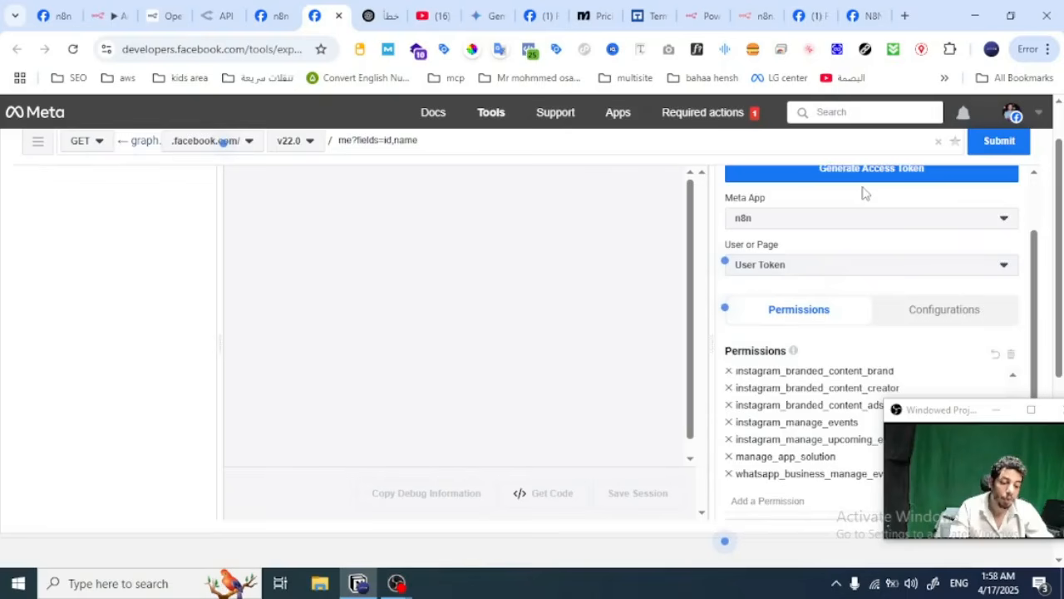
Step: Examine the permissions selected for the n8n app's access token, including the pages, Instagram and WhatsApp groups, and close the permission list
scroll(862, 195, down, 1)
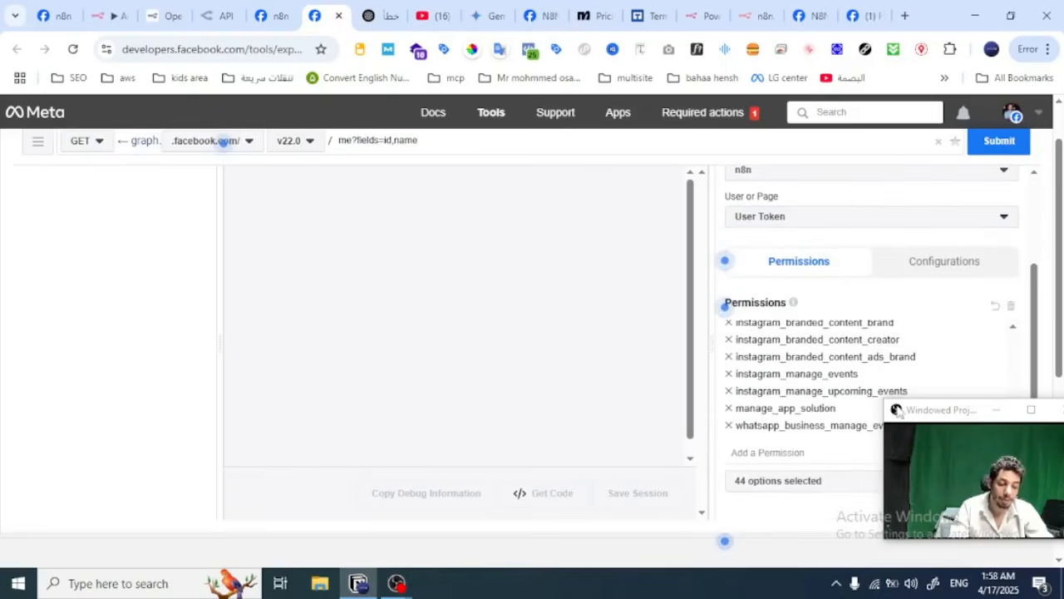
drag(896, 409, 657, 363)
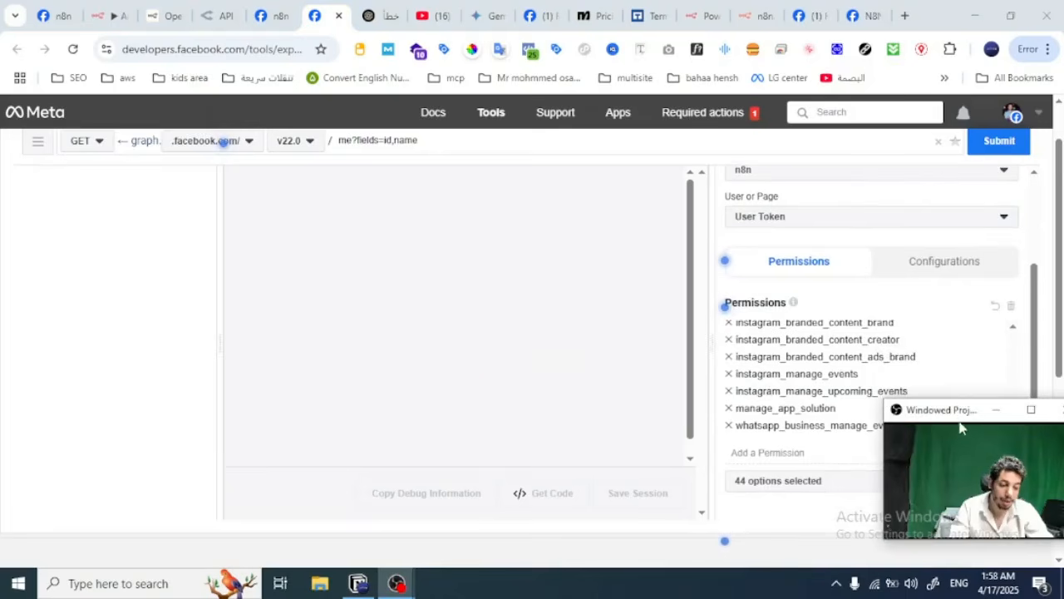
drag(956, 420, 430, 359)
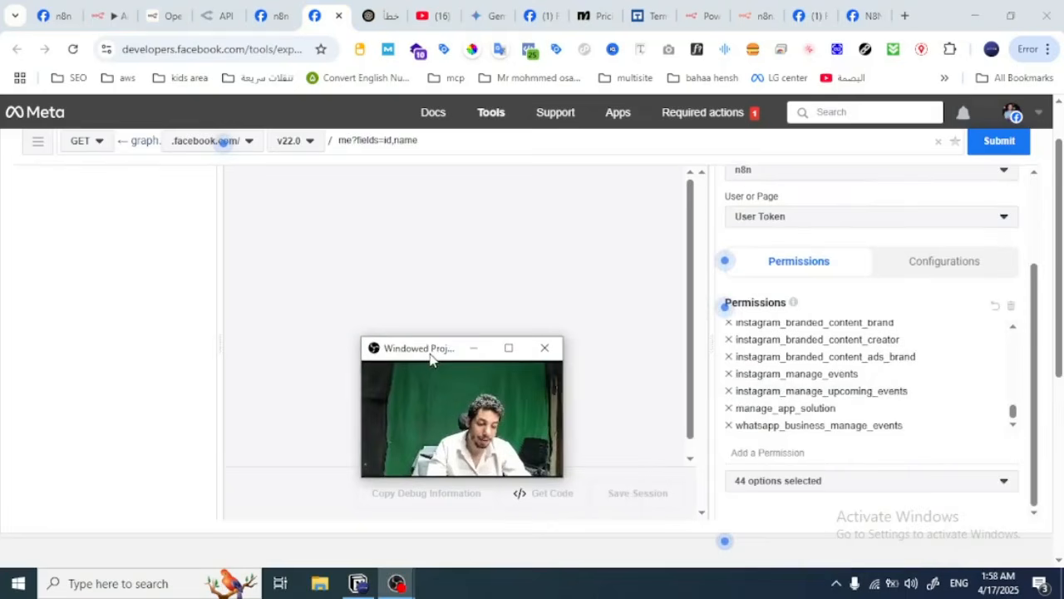
click(768, 482)
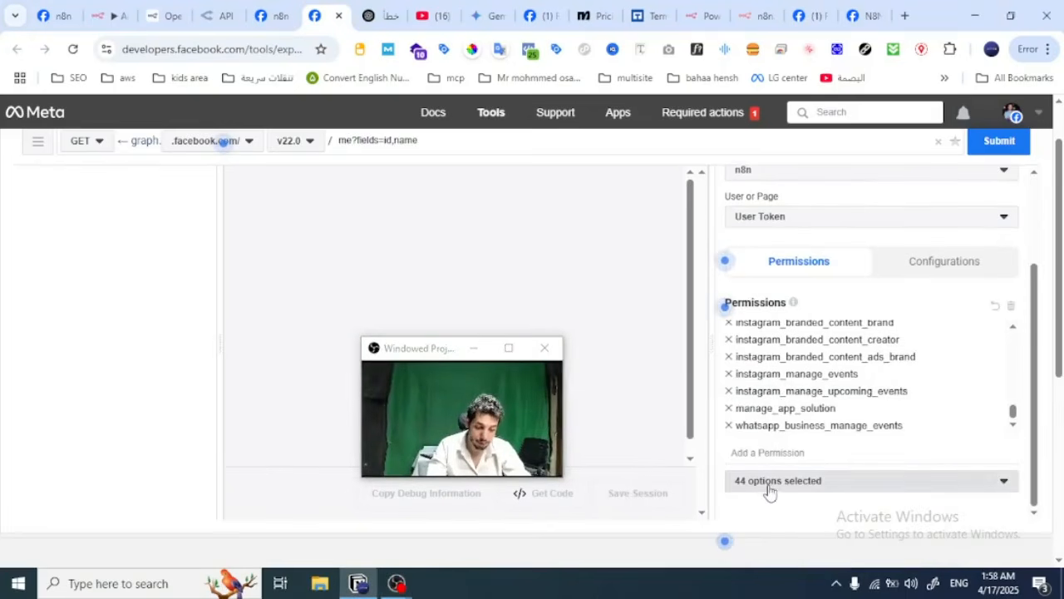
scroll(794, 423, down, 5)
scroll(797, 424, down, 10)
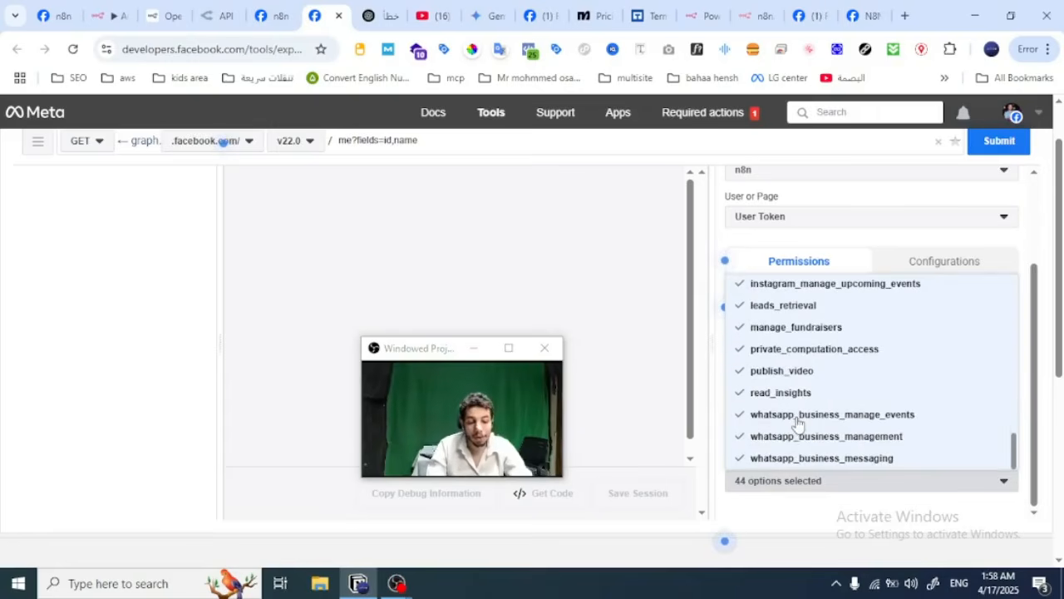
scroll(797, 424, up, 2)
scroll(796, 424, down, 3)
scroll(796, 424, up, 5)
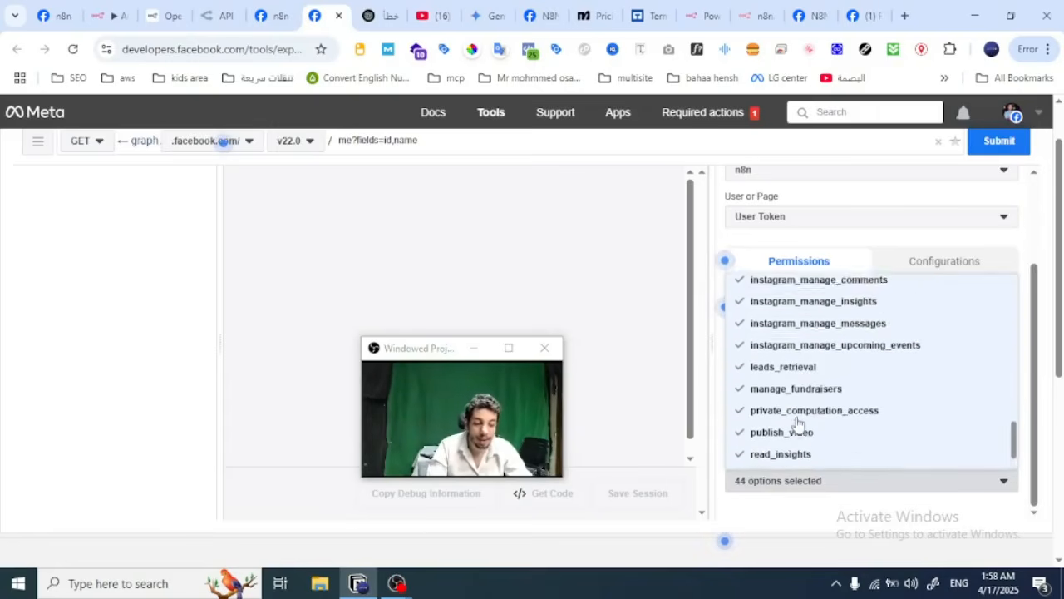
scroll(796, 424, up, 4)
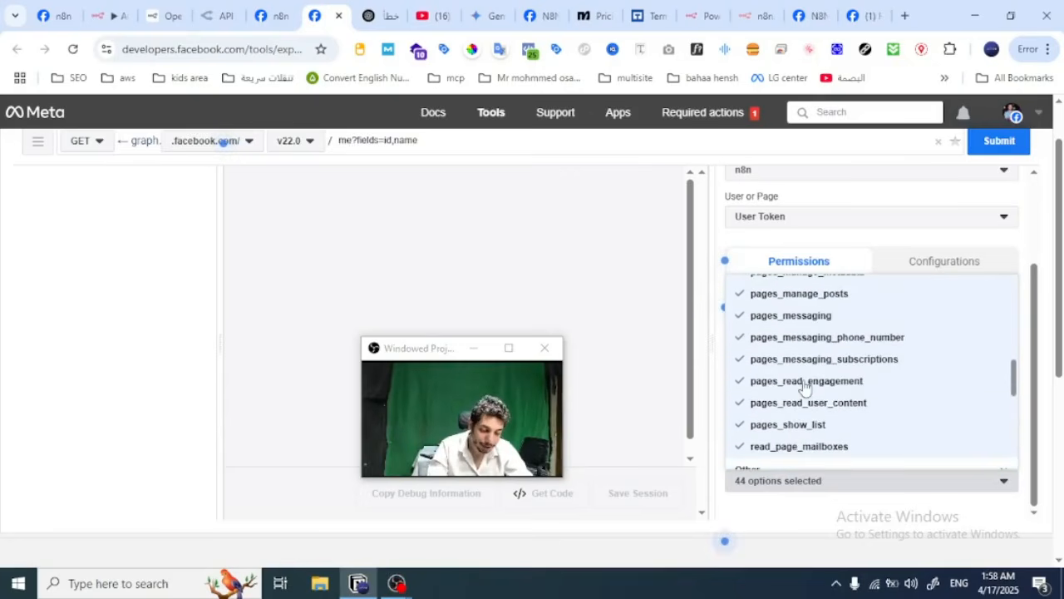
scroll(798, 387, up, 1)
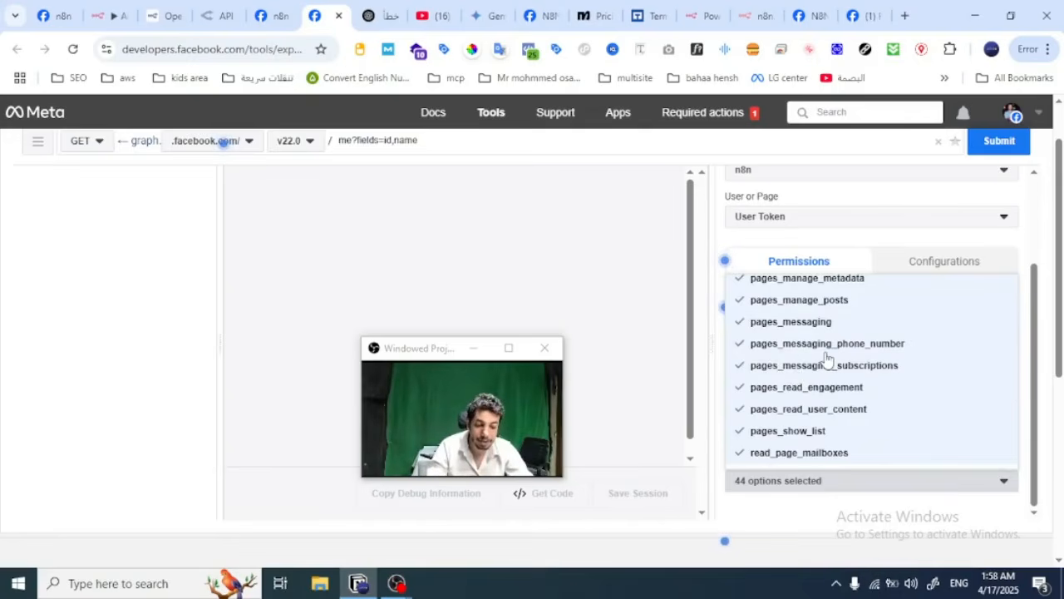
scroll(789, 341, up, 1)
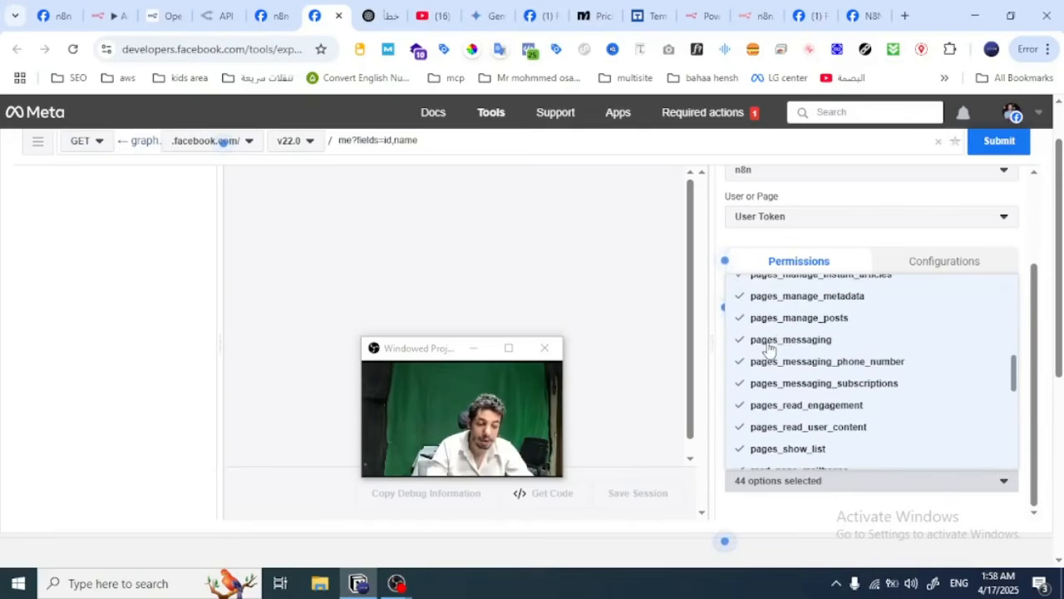
scroll(791, 352, up, 1)
scroll(796, 357, down, 3)
scroll(795, 346, up, 3)
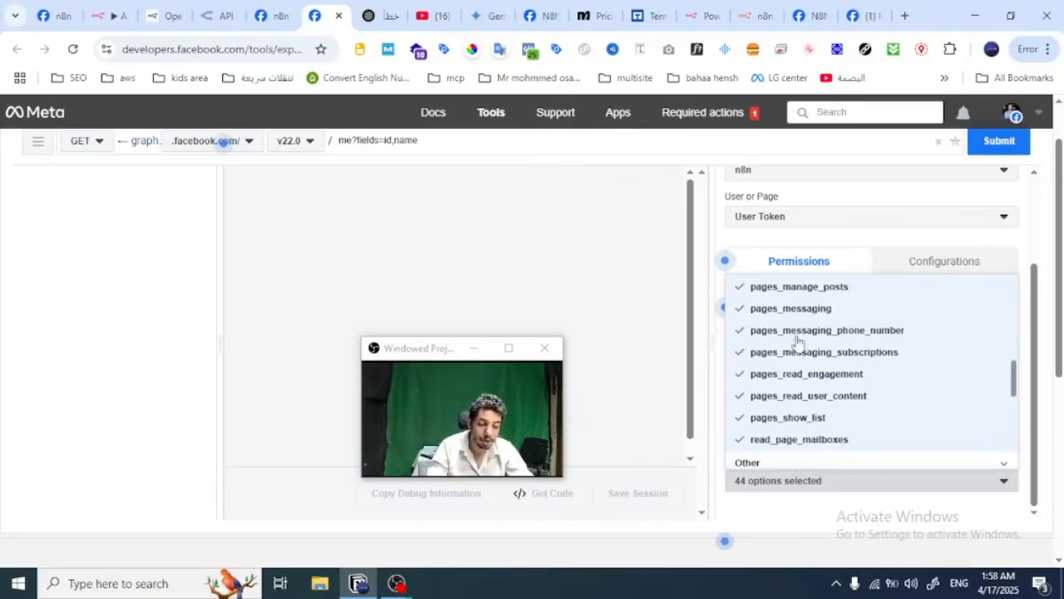
scroll(796, 333, down, 2)
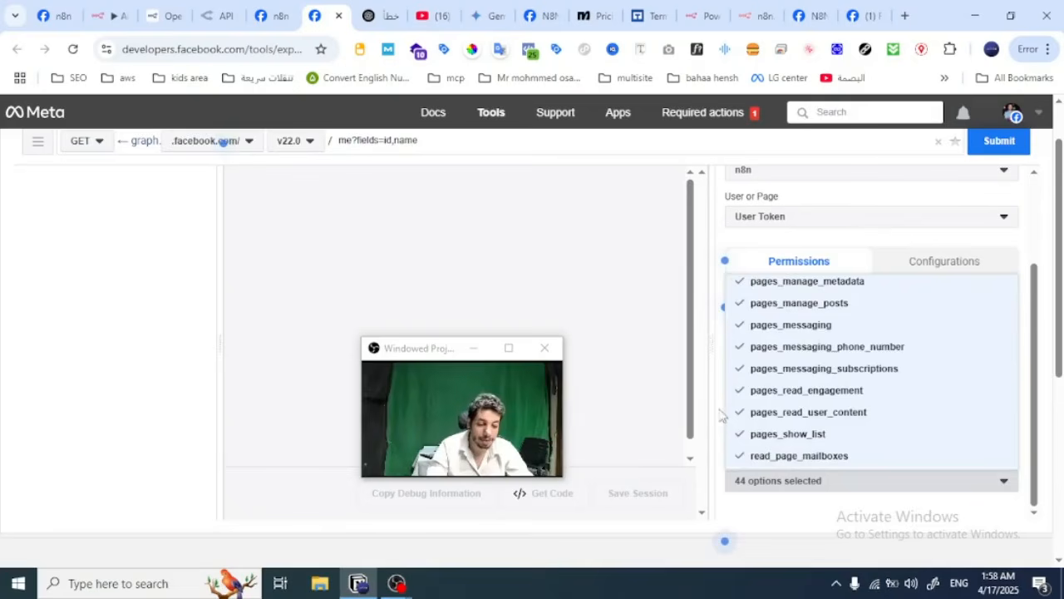
click(722, 416)
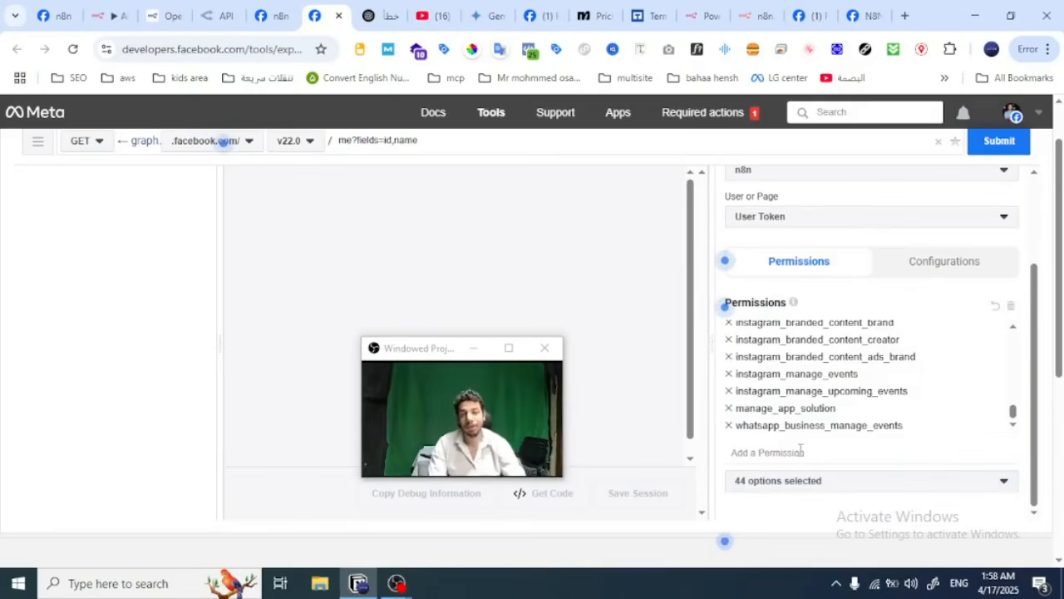
scroll(831, 373, up, 5)
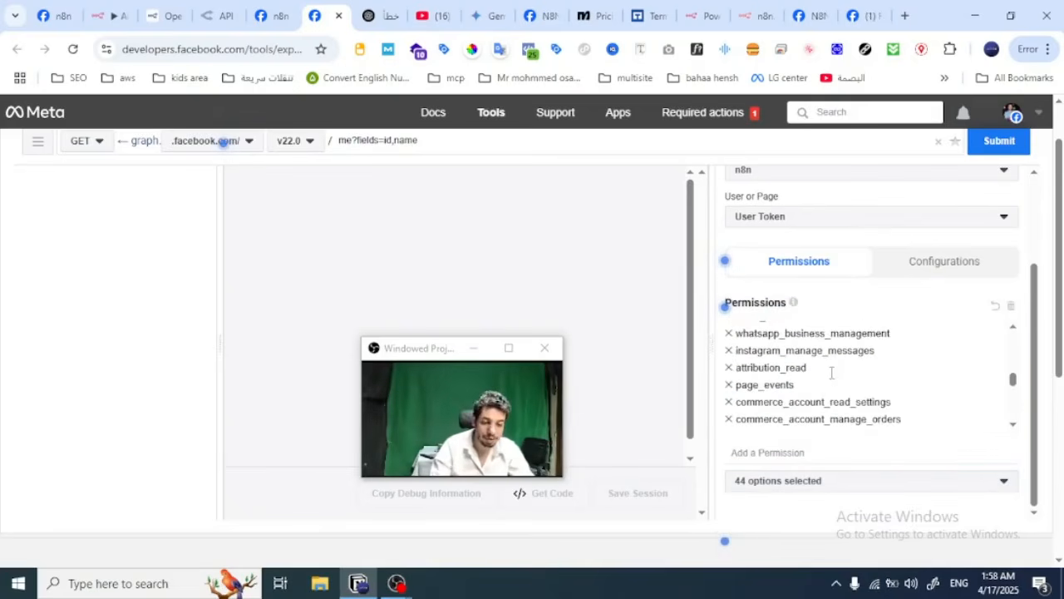
scroll(889, 302, up, 2)
scroll(944, 208, up, 1)
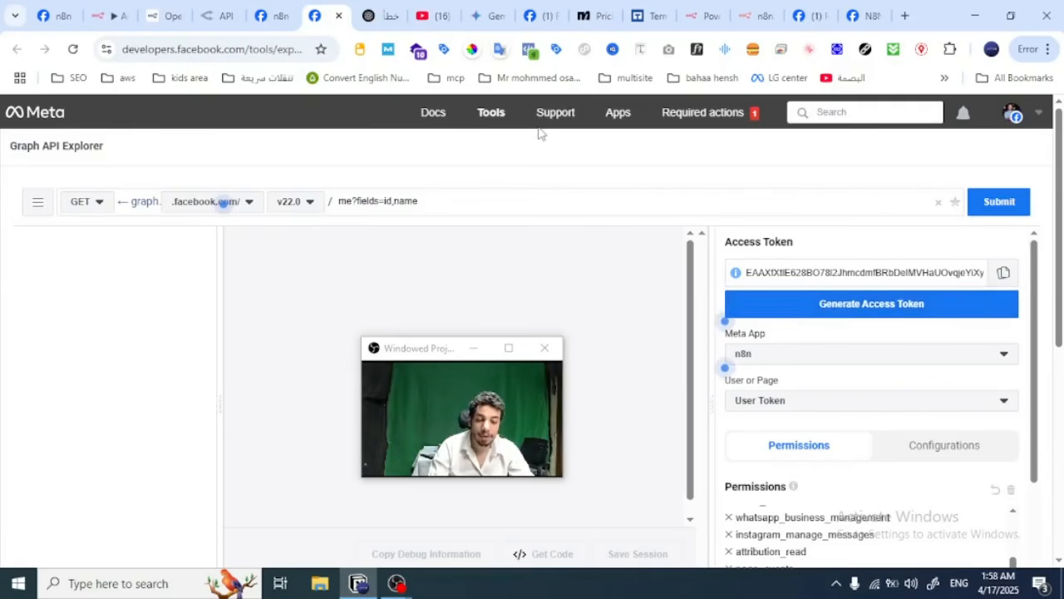
Step: Open the Access Token Debugger in a new browser tab, paste the access token and debug it
mouse_move(488, 121)
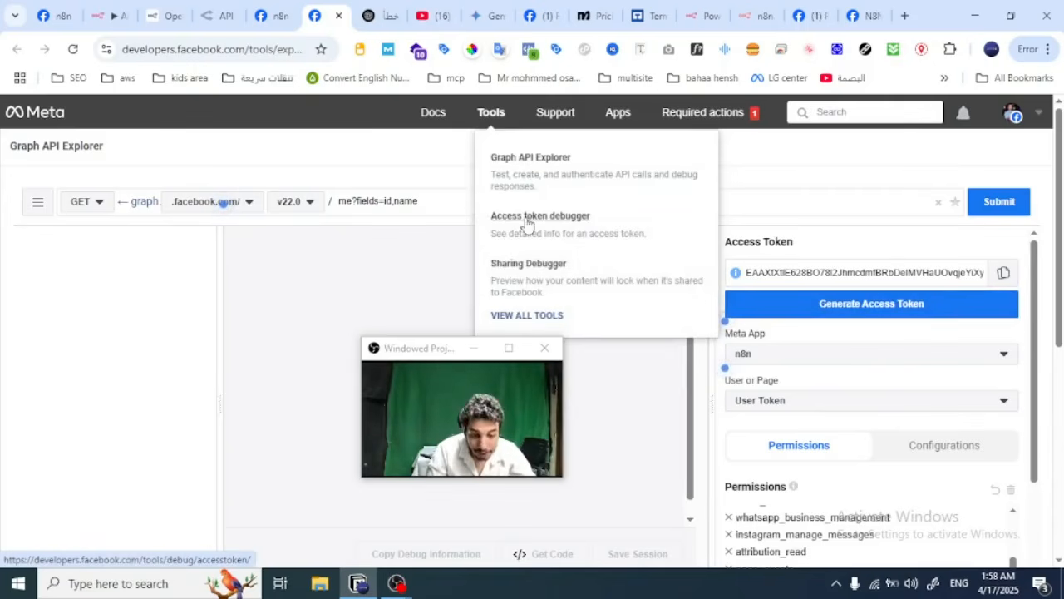
right_click(557, 226)
key(Escape)
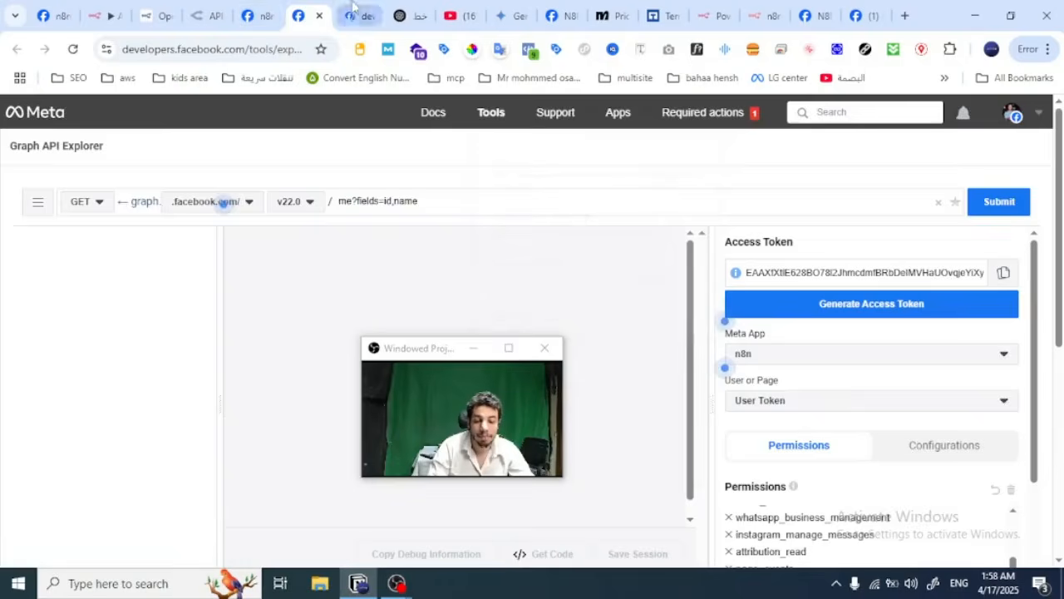
click(354, 14)
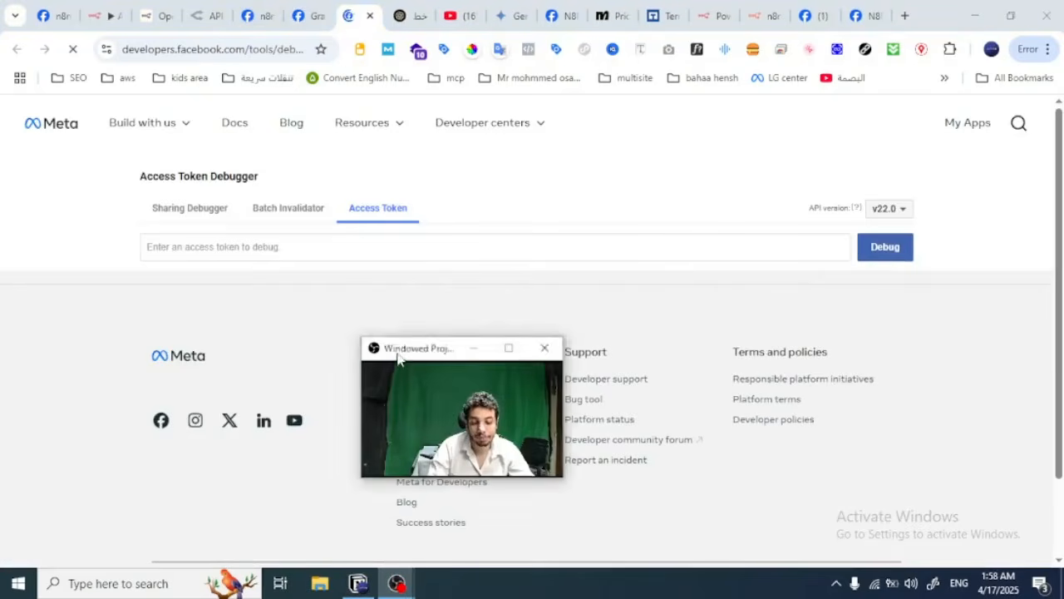
drag(391, 348, 877, 349)
click(639, 247)
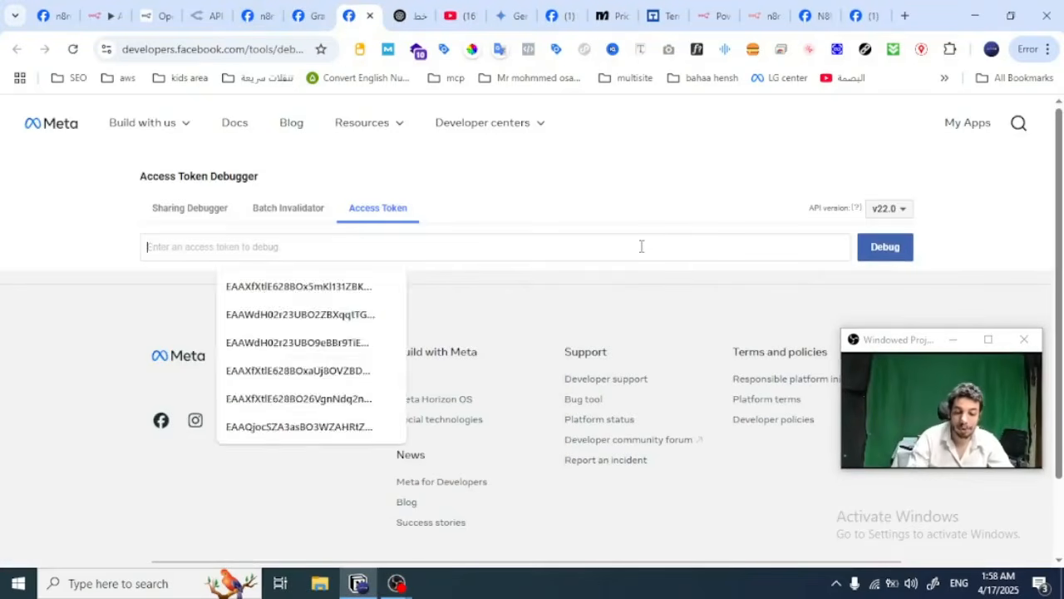
key(ctrl+v)
click(893, 249)
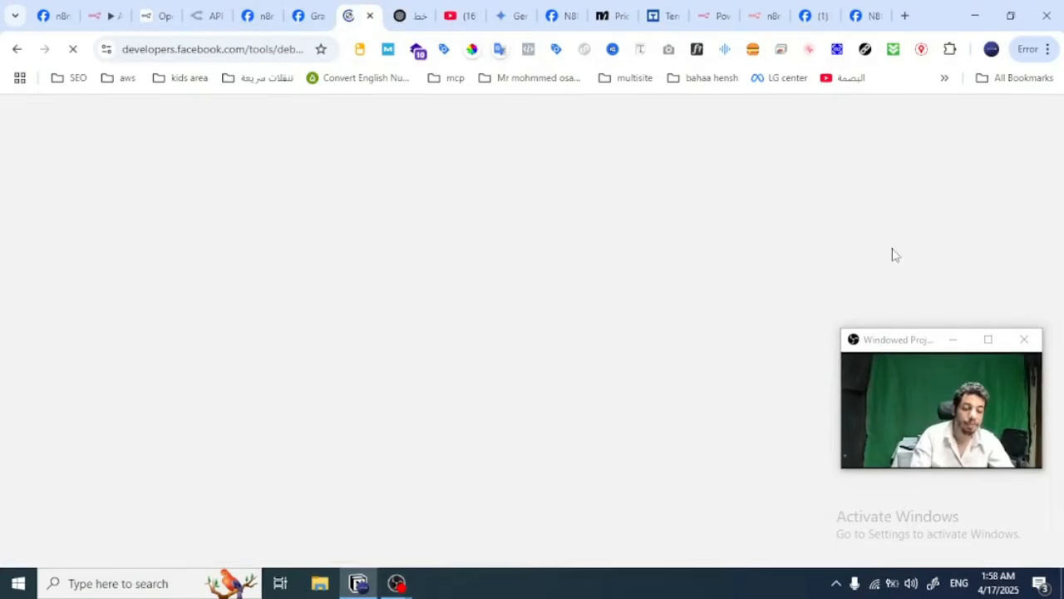
Step: Extend the debugged access token, re-enter the account password to authorize it, and select the new long-lived access token
scroll(582, 290, down, 12)
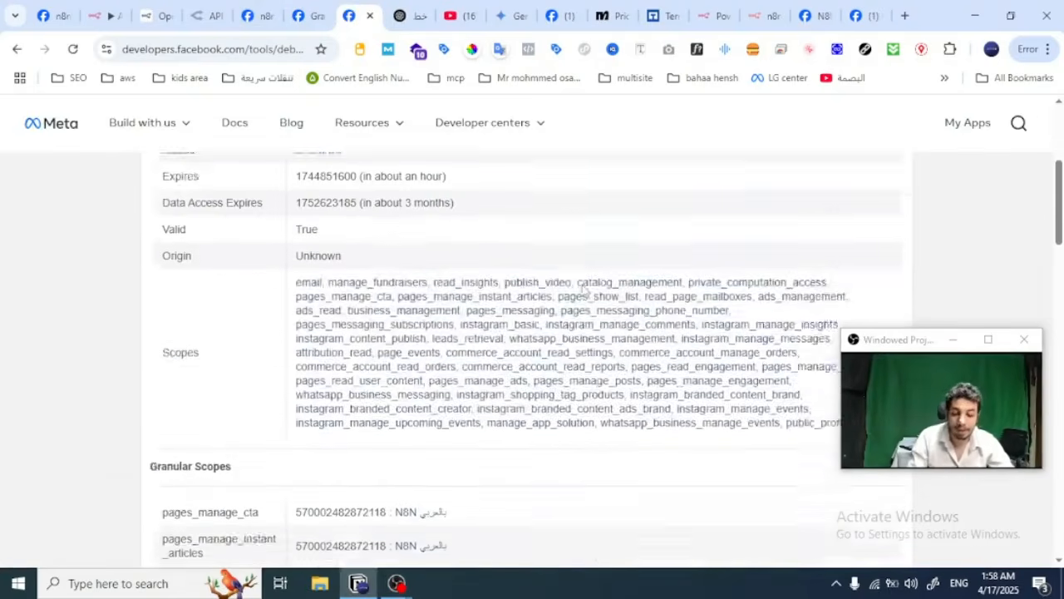
scroll(582, 290, down, 15)
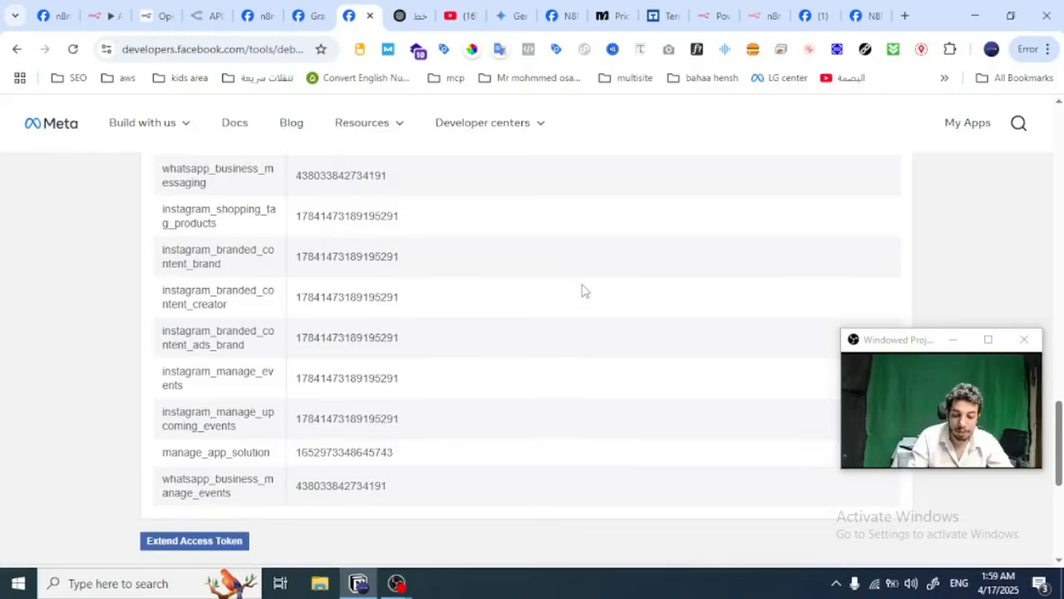
click(195, 455)
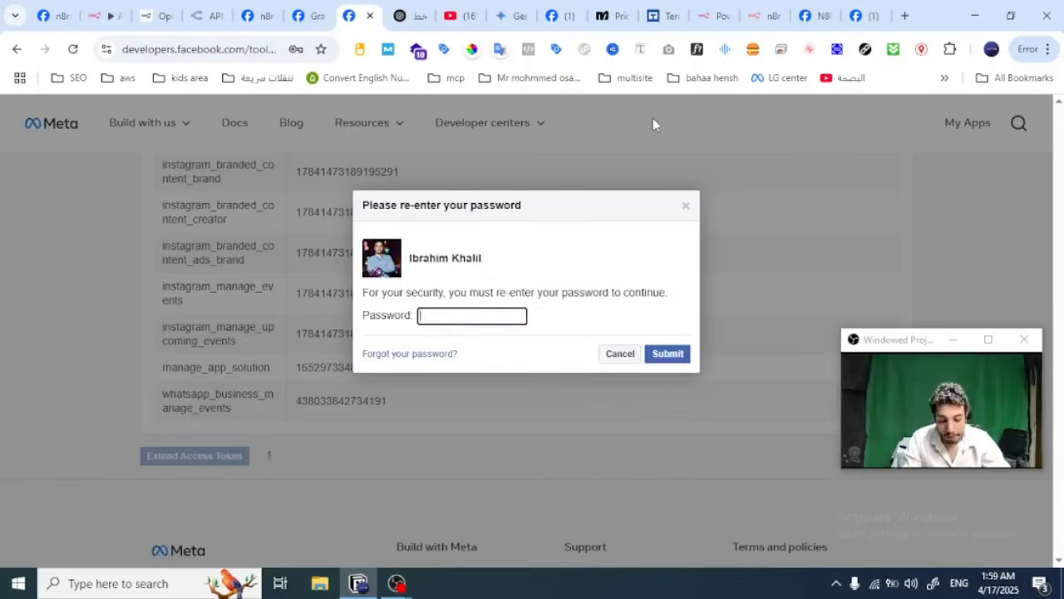
key(ctrl+v)
key(Return)
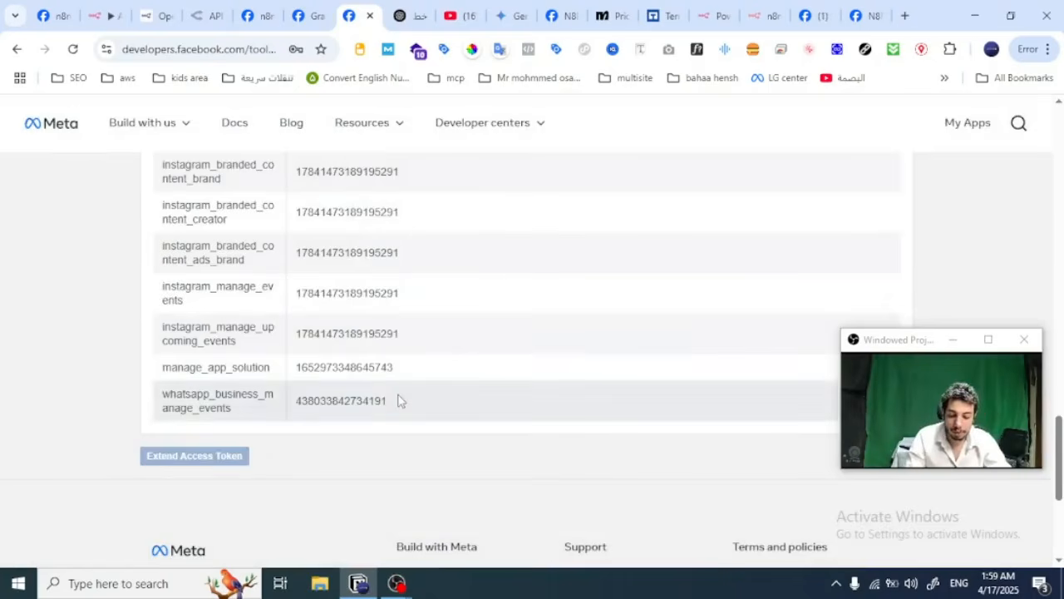
scroll(320, 536, down, 3)
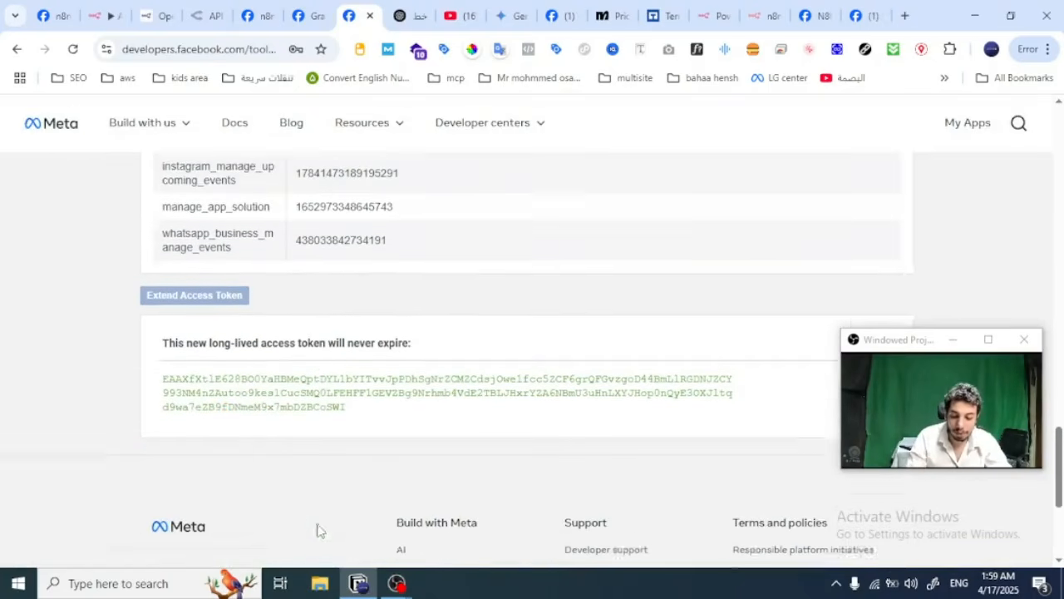
double_click(319, 325)
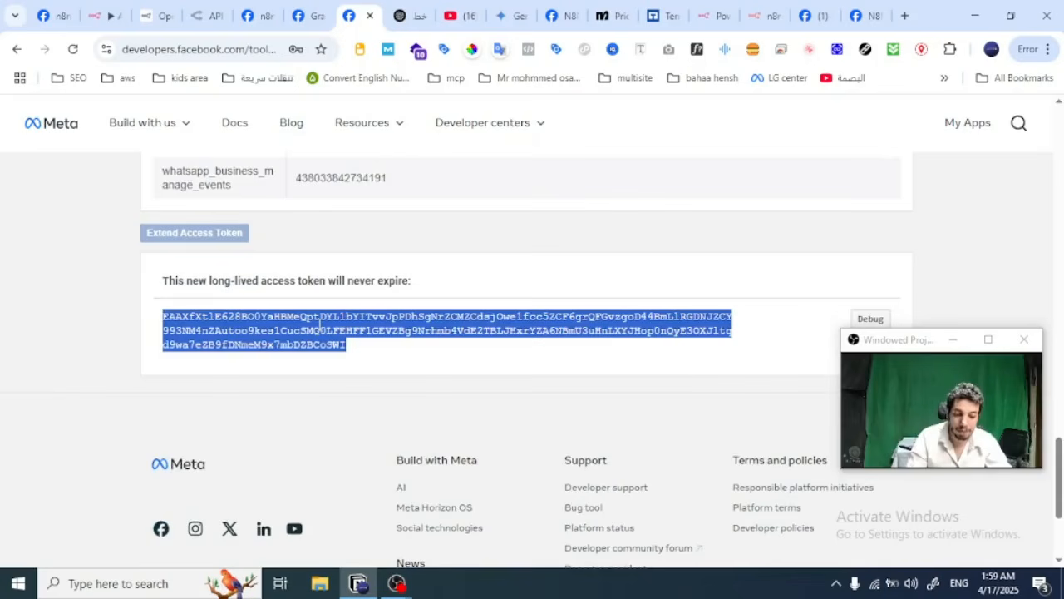
Step: Switch back to the n8n workflow, highlight the access token value in the HTTP Request URL expression, and close the expression editor
click(314, 8)
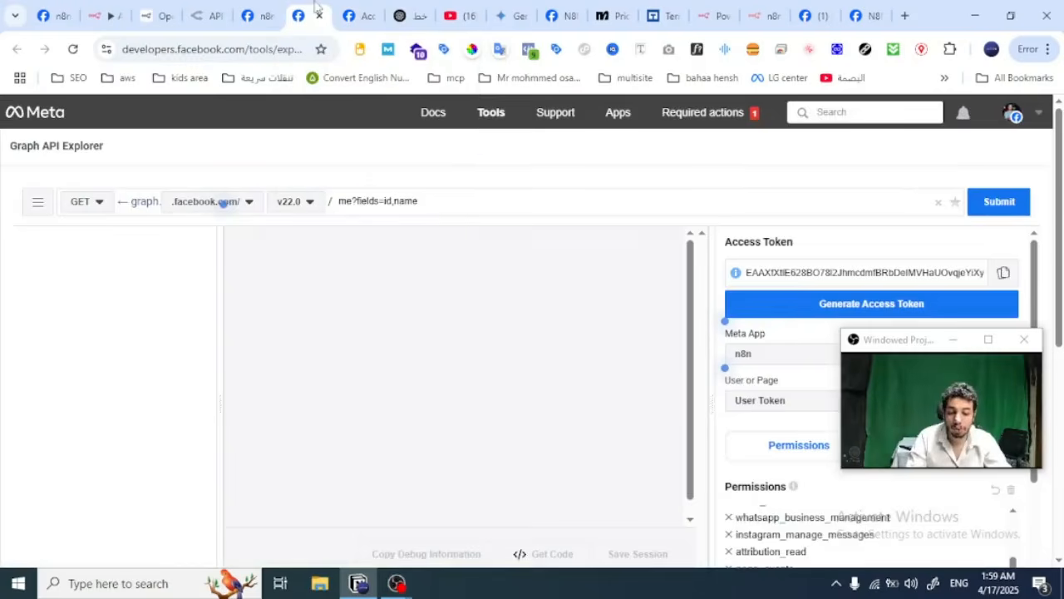
click(274, 8)
click(105, 13)
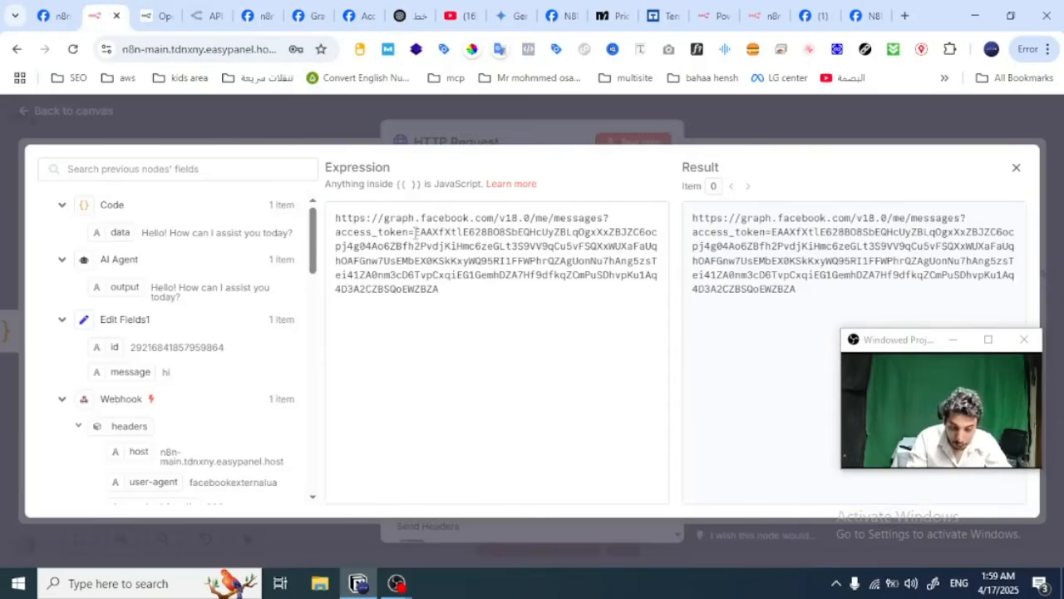
drag(415, 233, 448, 290)
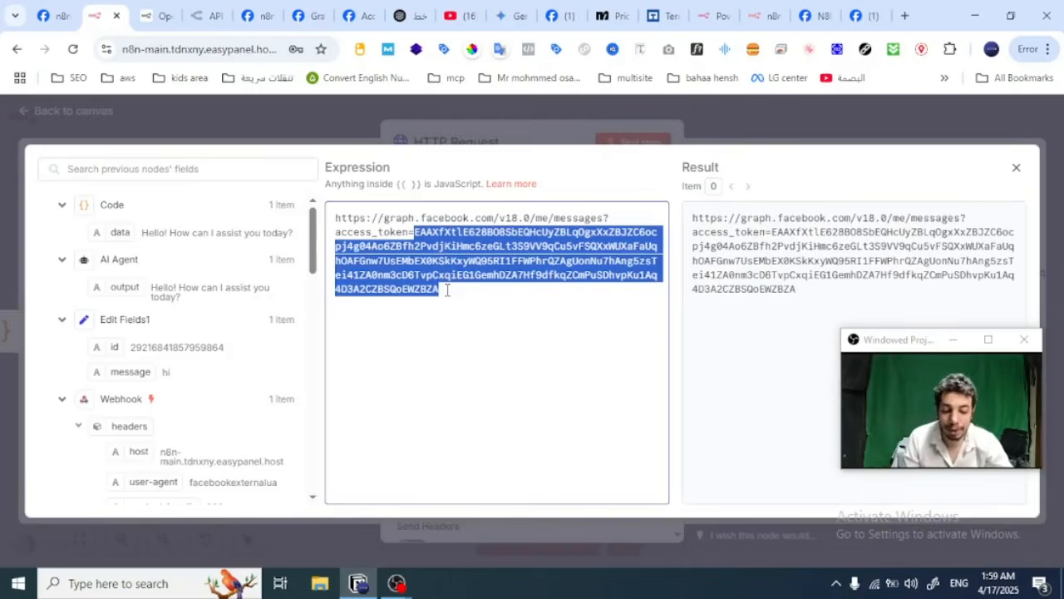
click(720, 130)
Step: Review the HTTP Request node's JSON body expression with the recipient id and message text in the expanded editor, and return to the canvas
scroll(570, 241, down, 3)
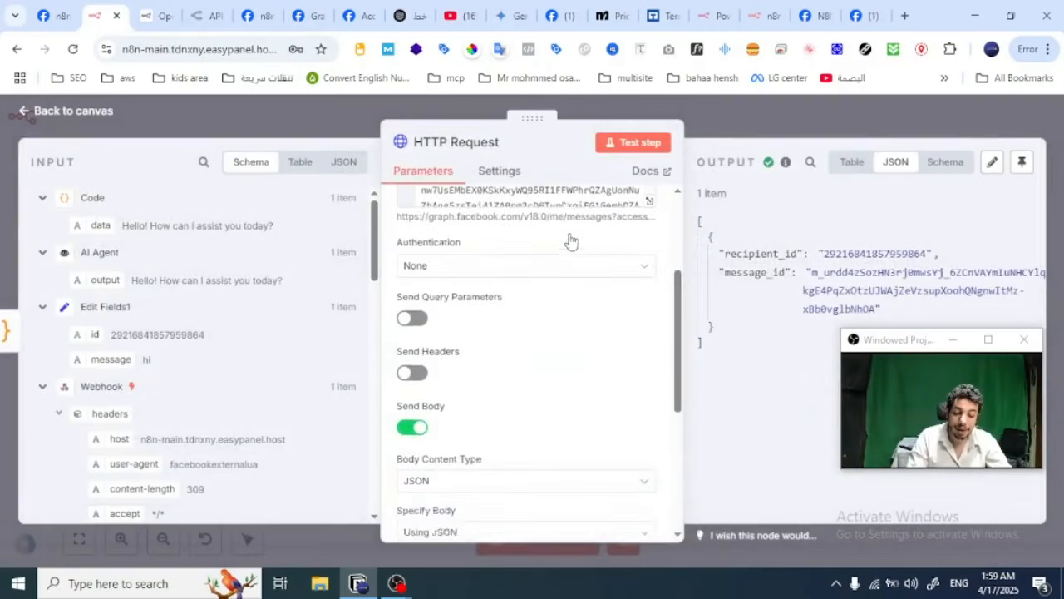
scroll(571, 241, down, 5)
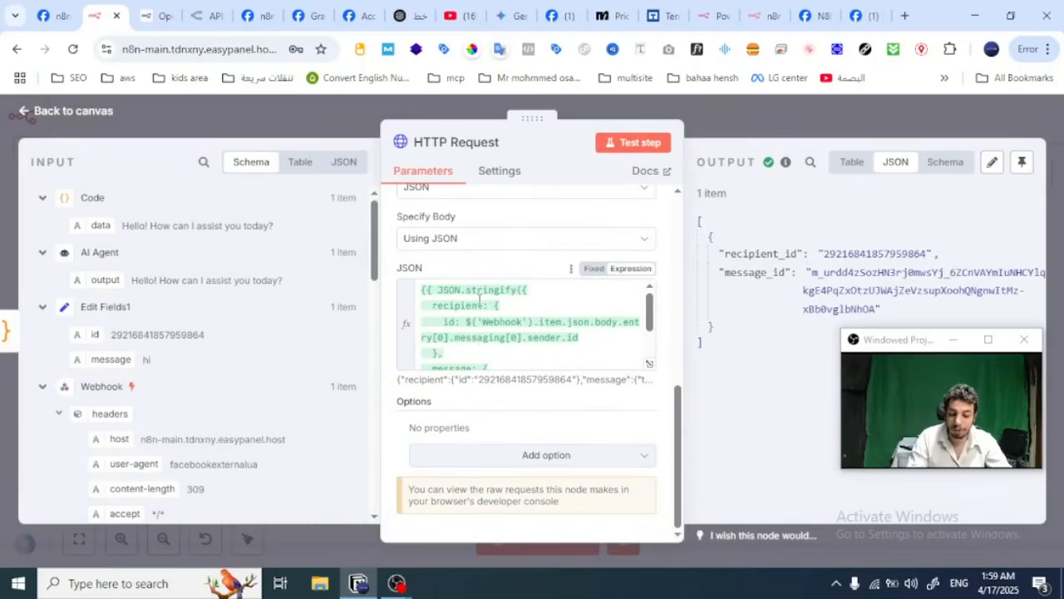
scroll(479, 297, down, 3)
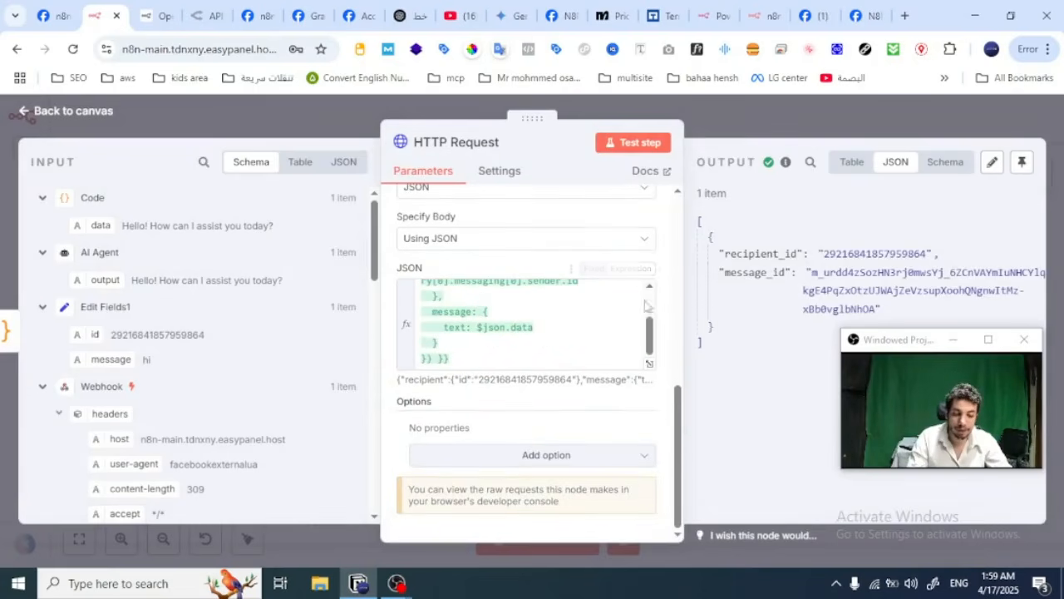
click(649, 363)
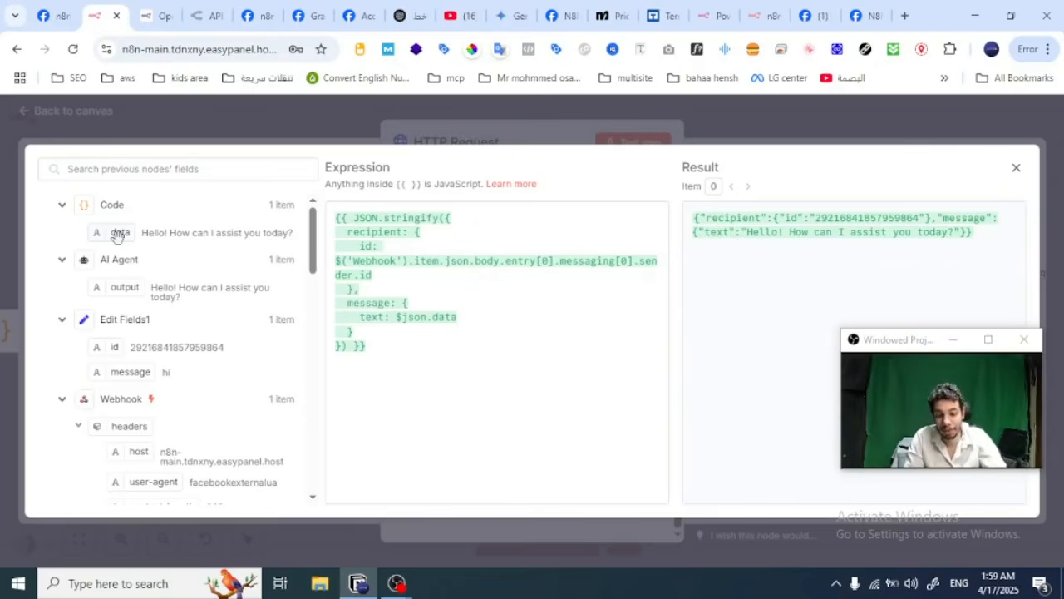
double_click(367, 246)
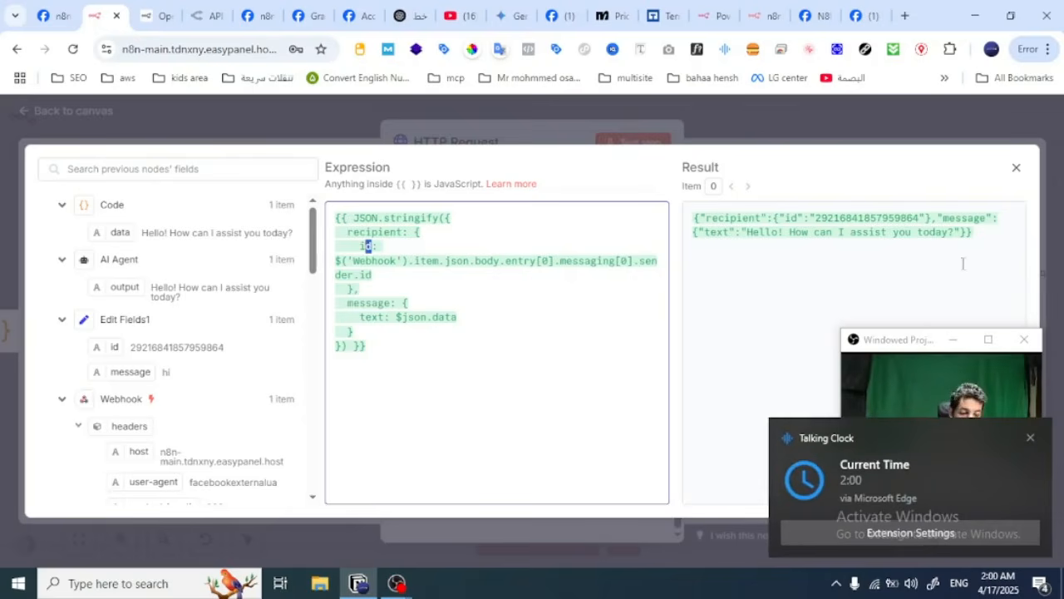
click(1029, 441)
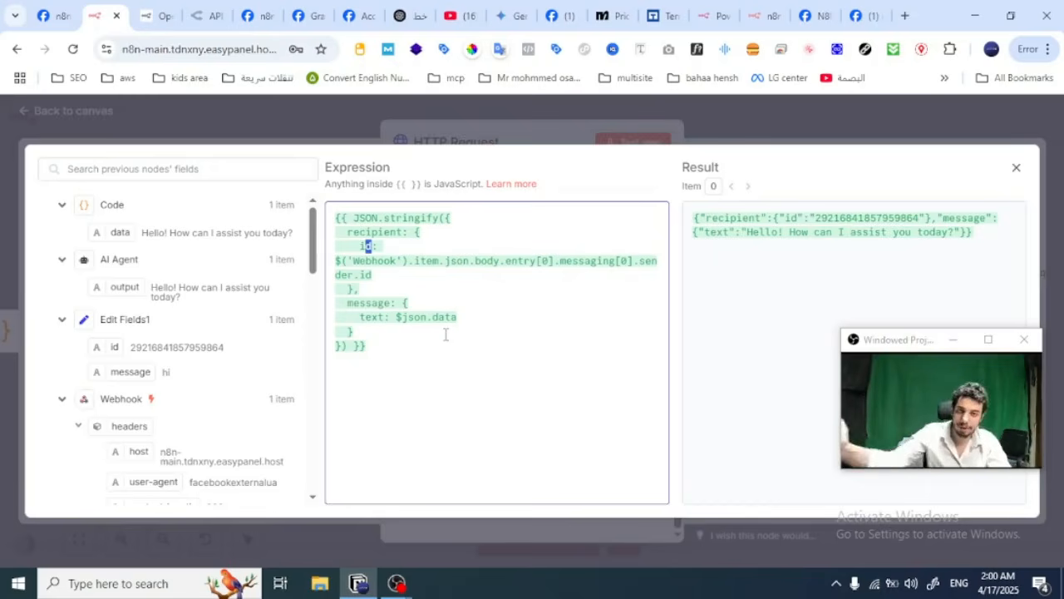
click(725, 138)
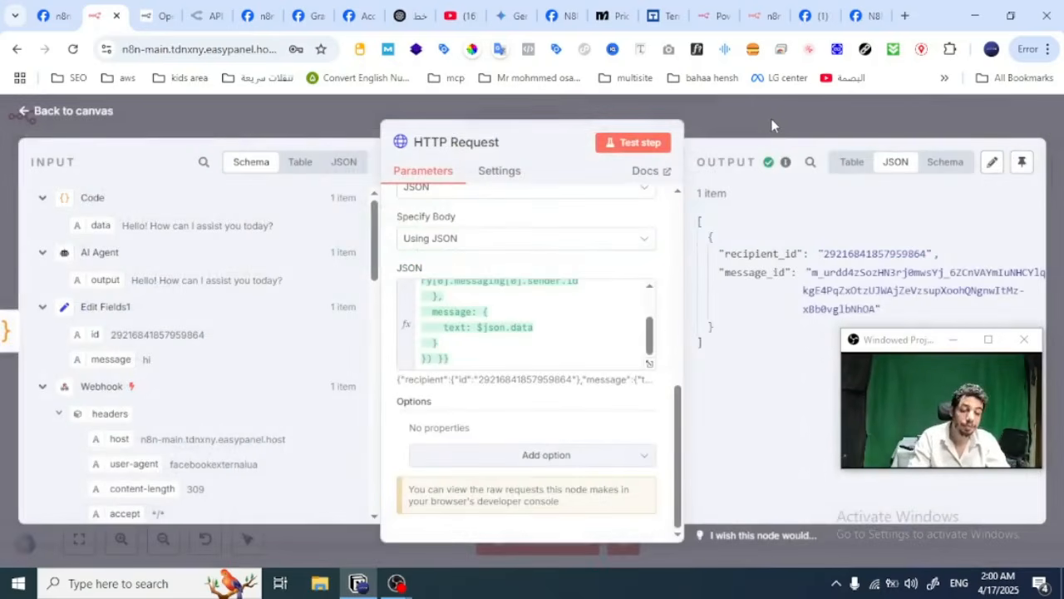
click(770, 118)
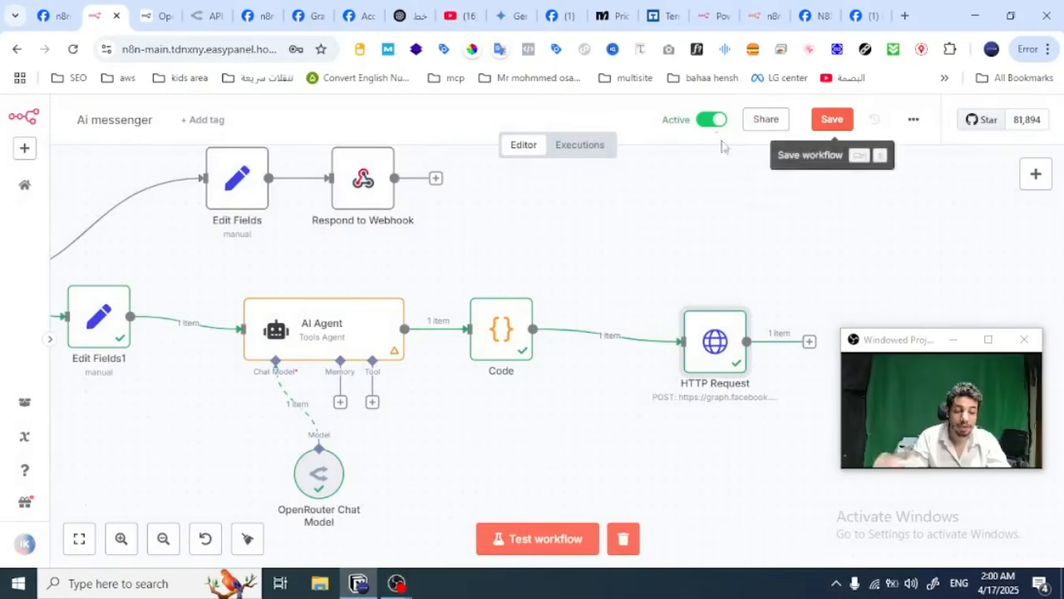